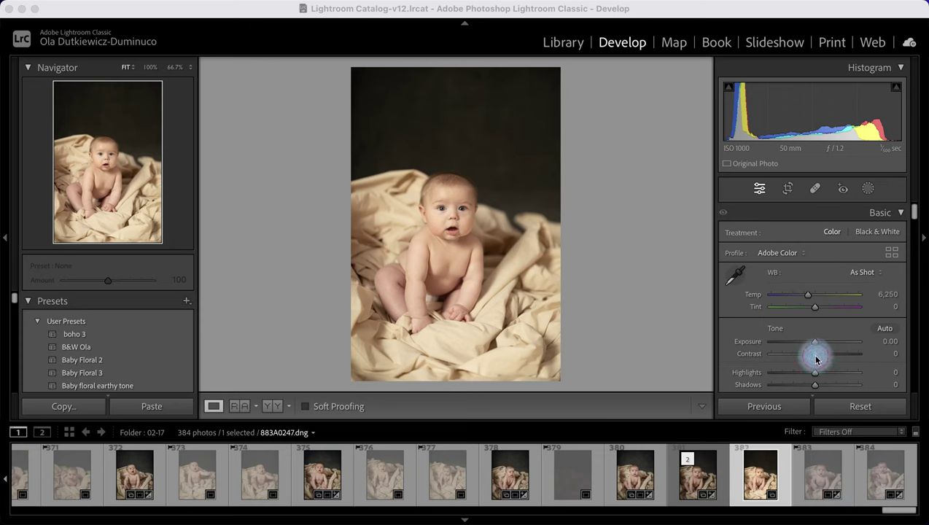
Step: Soften the photo's tone with contrast at -14, shadows at +25 and highlights at -33
{"action": "left_click_drag", "start_coordinate": [816, 359], "coordinate": [822, 383]}
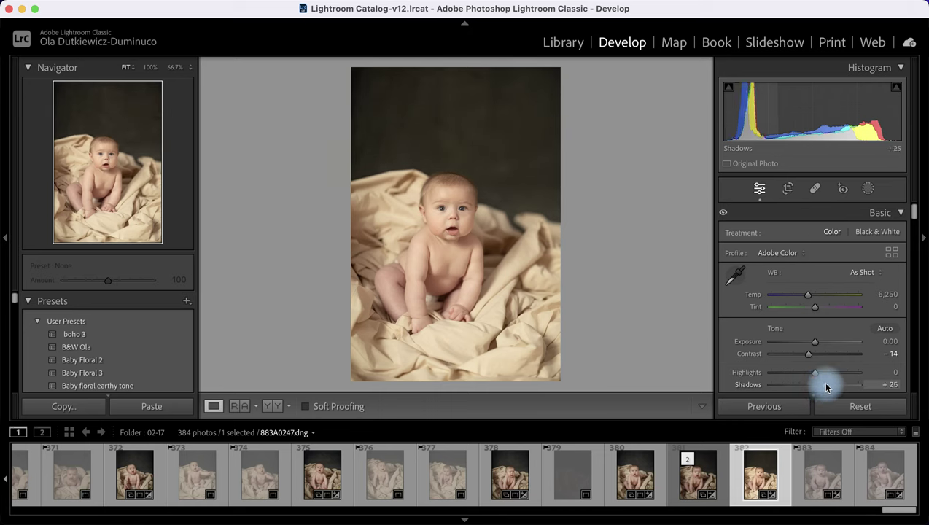
{"action": "scroll", "coordinate": [825, 369], "scroll_direction": "down", "scroll_amount": 2}
{"action": "left_click_drag", "start_coordinate": [815, 349], "coordinate": [800, 346]}
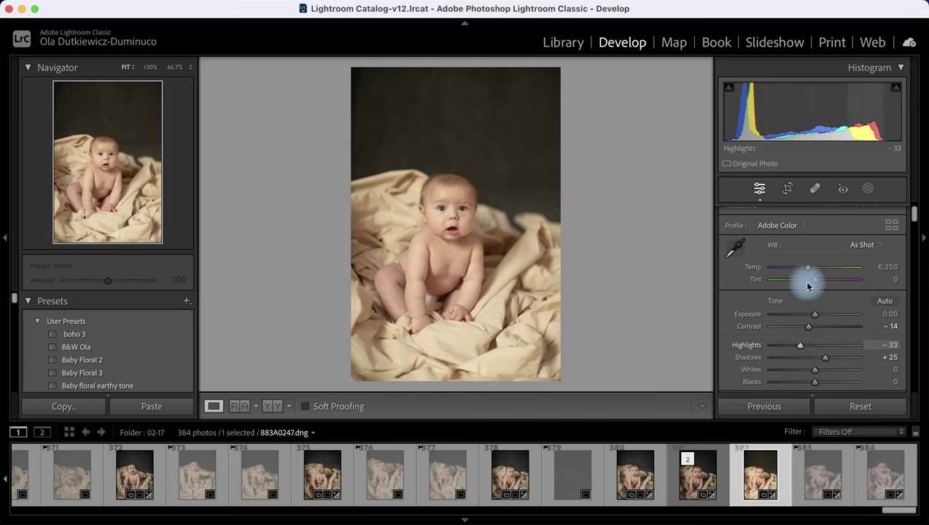
Step: Set temperature to 5,388, tint to +9, exposure to -0.14 and blacks to -10, and compare the result with the original
{"action": "mouse_move", "coordinate": [808, 271]}
{"action": "left_mouse_down"}
{"action": "mouse_move", "coordinate": [802, 265]}
{"action": "mouse_move", "coordinate": [817, 281]}
{"action": "left_mouse_up"}
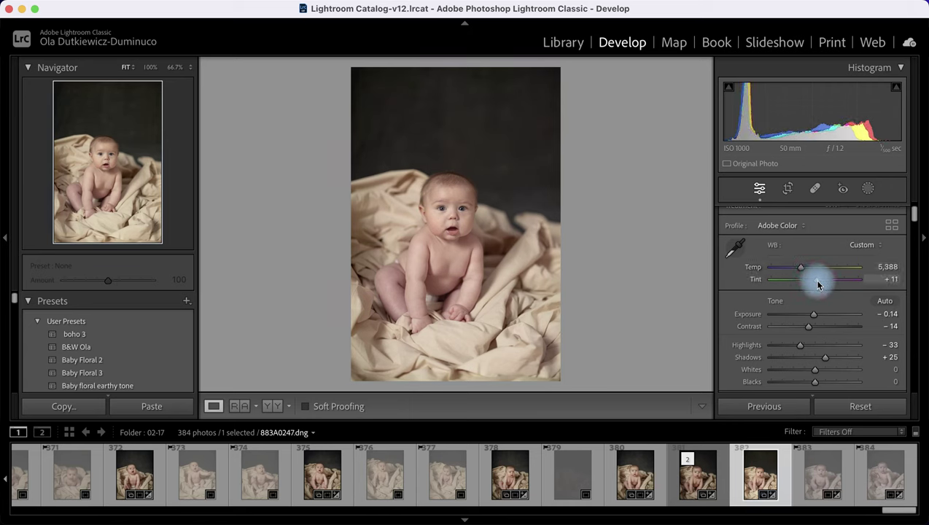
{"action": "left_click_drag", "start_coordinate": [815, 381], "coordinate": [808, 386]}
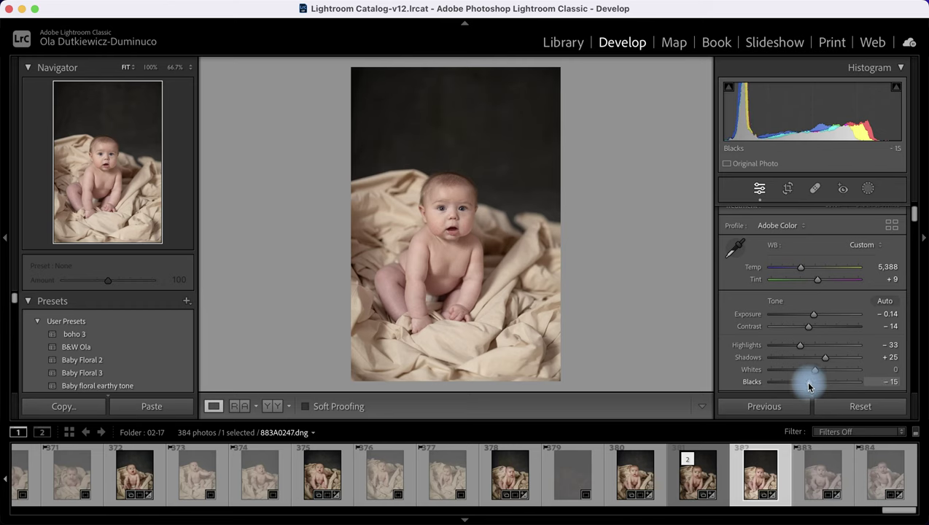
{"action": "key", "text": "backslash"}
{"action": "key", "text": "backslash"}
{"action": "key", "text": "backslash"}
{"action": "key", "text": "backslash"}
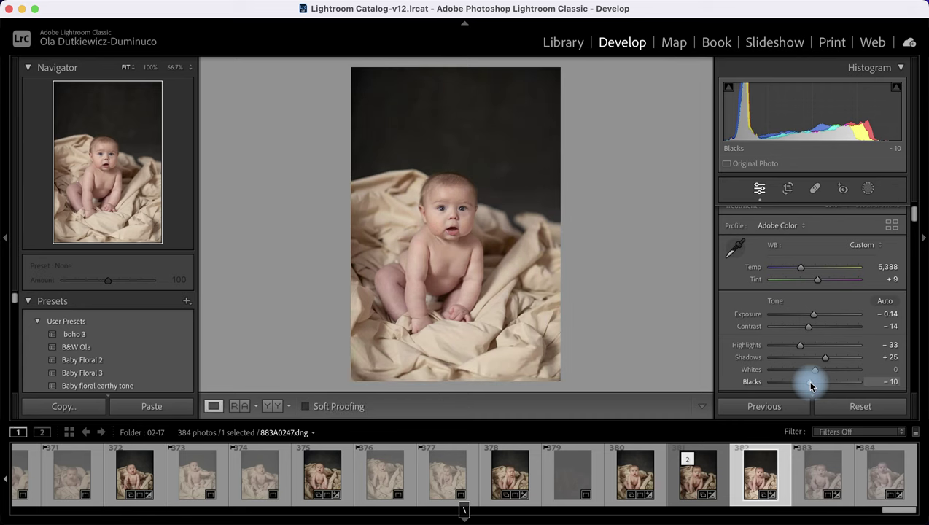
Step: Add a diagonal linear gradient mask over the upper backdrop, with exposure 0.75 and shadows 7
{"action": "left_click", "coordinate": [867, 189]}
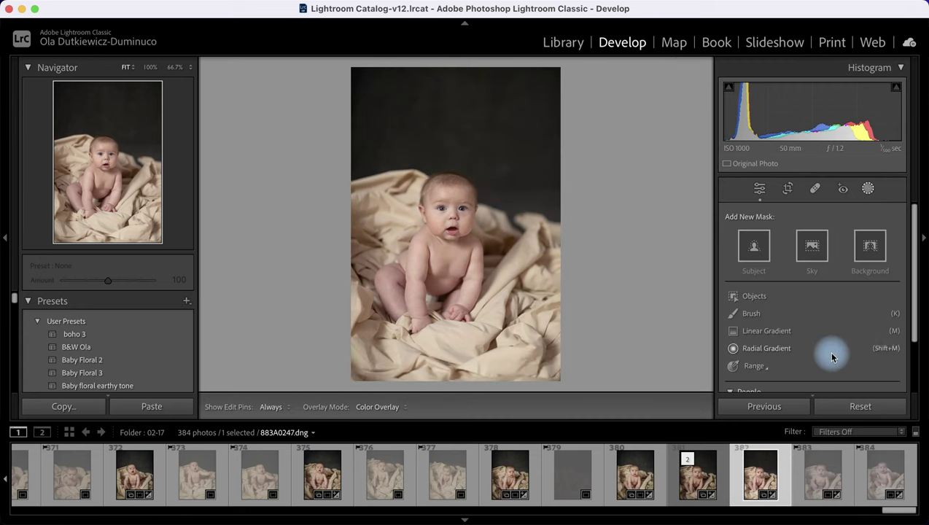
{"action": "left_click", "coordinate": [745, 332]}
{"action": "left_click_drag", "start_coordinate": [447, 210], "coordinate": [468, 188]}
{"action": "left_click_drag", "start_coordinate": [818, 327], "coordinate": [824, 329]}
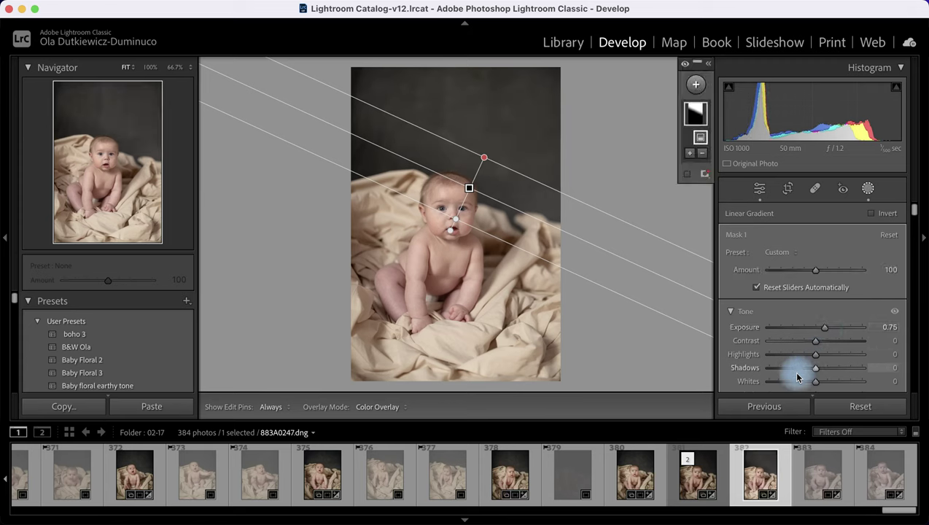
{"action": "mouse_move", "coordinate": [815, 369]}
{"action": "left_mouse_down"}
{"action": "mouse_move", "coordinate": [830, 369]}
{"action": "mouse_move", "coordinate": [818, 377]}
{"action": "left_mouse_up"}
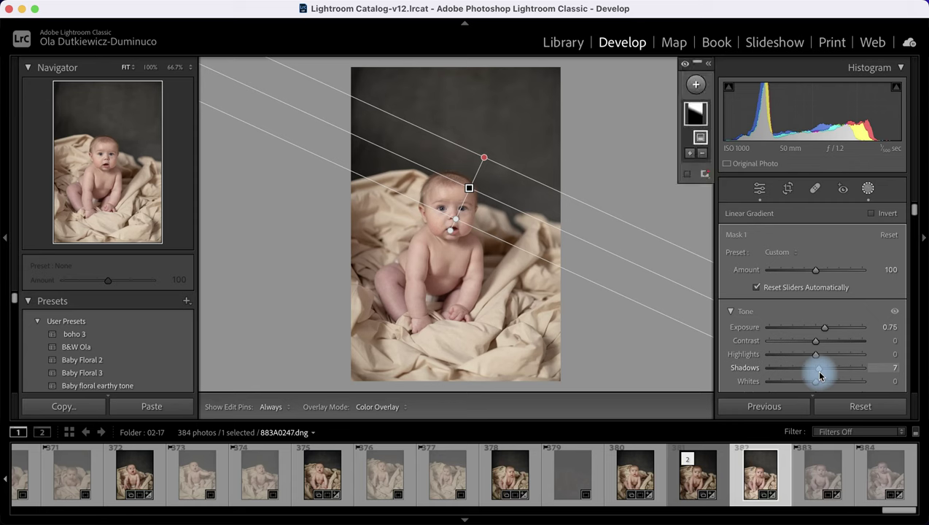
Step: Extend the gradient mask by brushing over the dark backdrop beside the baby at size 12, and compare the photo before and after
{"action": "left_click", "coordinate": [698, 146]}
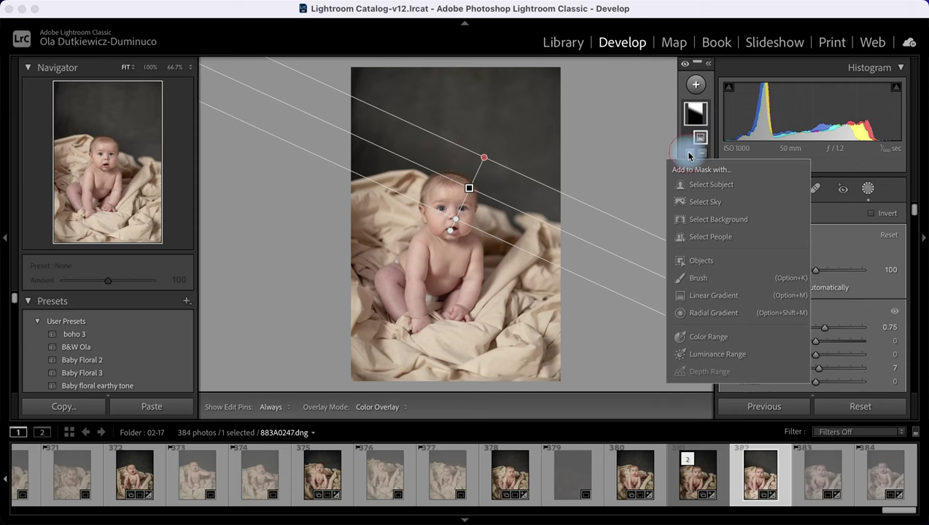
{"action": "left_click", "coordinate": [684, 274]}
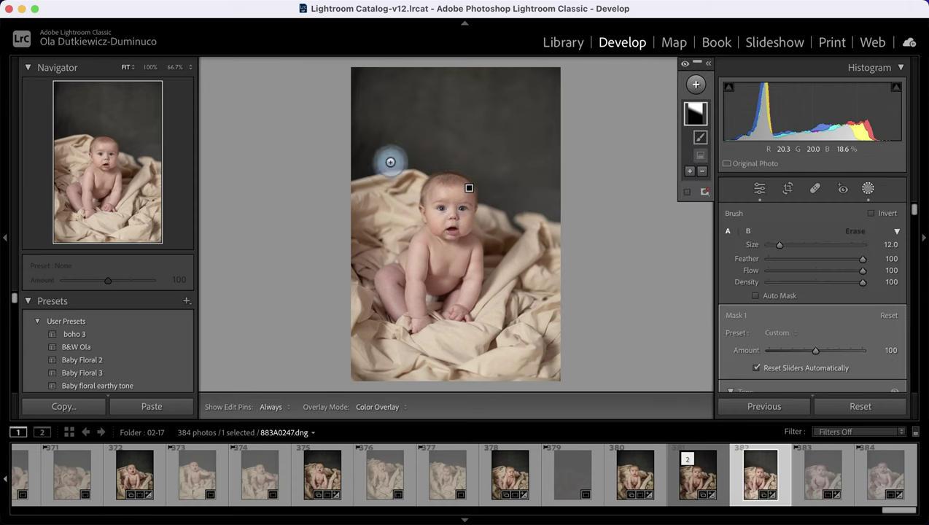
{"action": "key", "text": "h"}
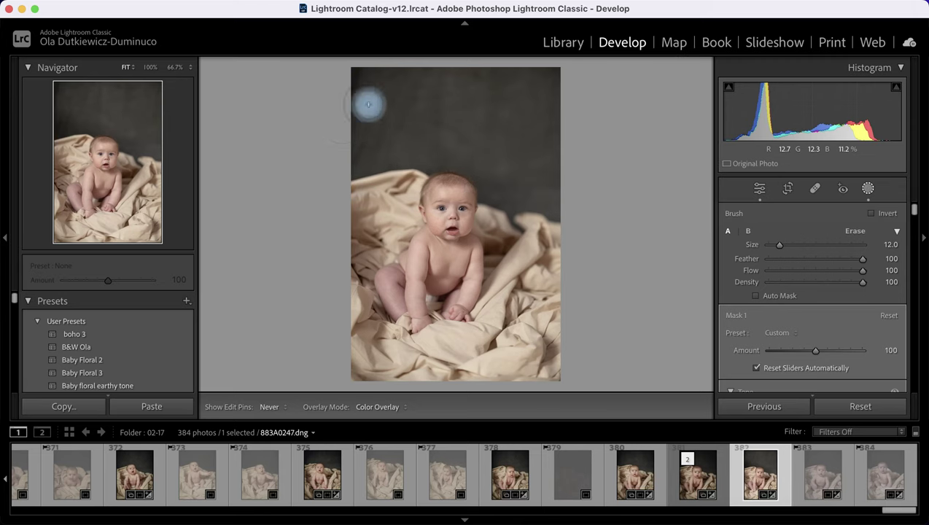
{"action": "key", "text": "h"}
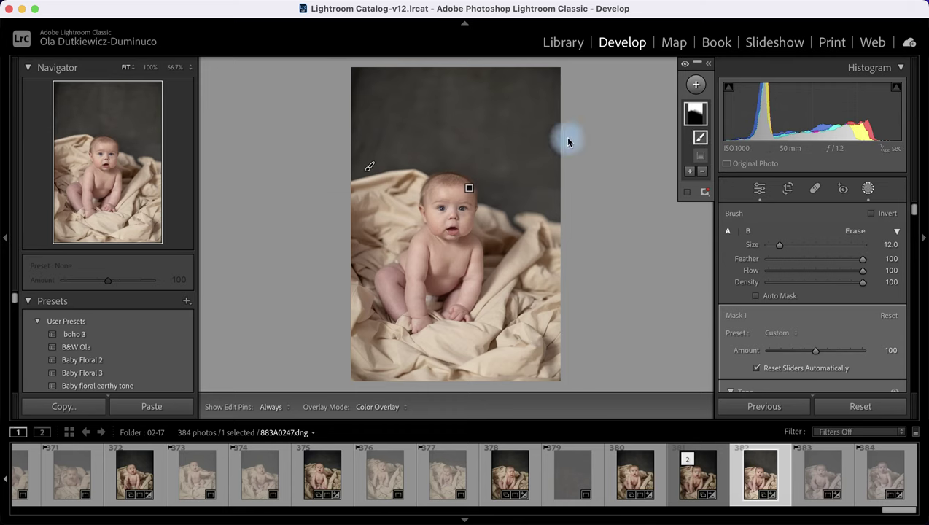
{"action": "key", "text": "h"}
{"action": "key", "text": "h"}
{"action": "key", "text": "h"}
{"action": "left_click", "coordinate": [867, 188]}
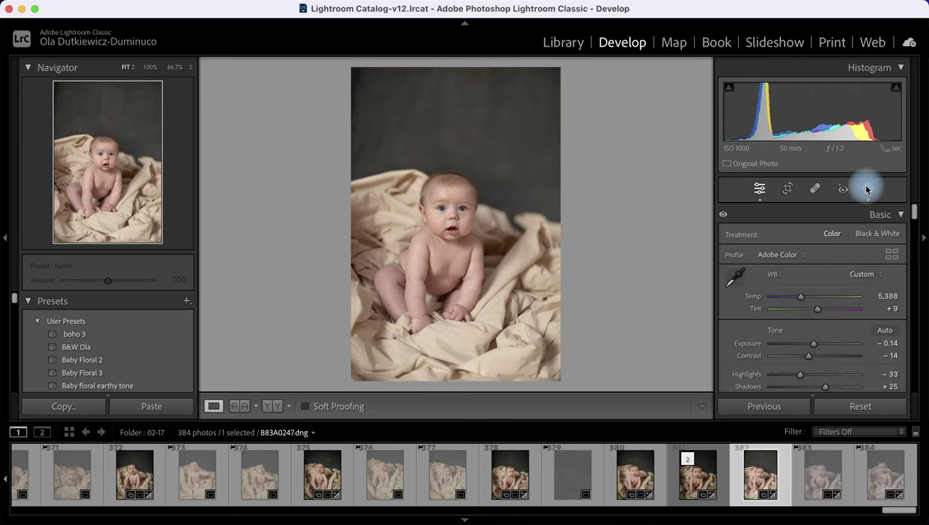
{"action": "key", "text": "backslash"}
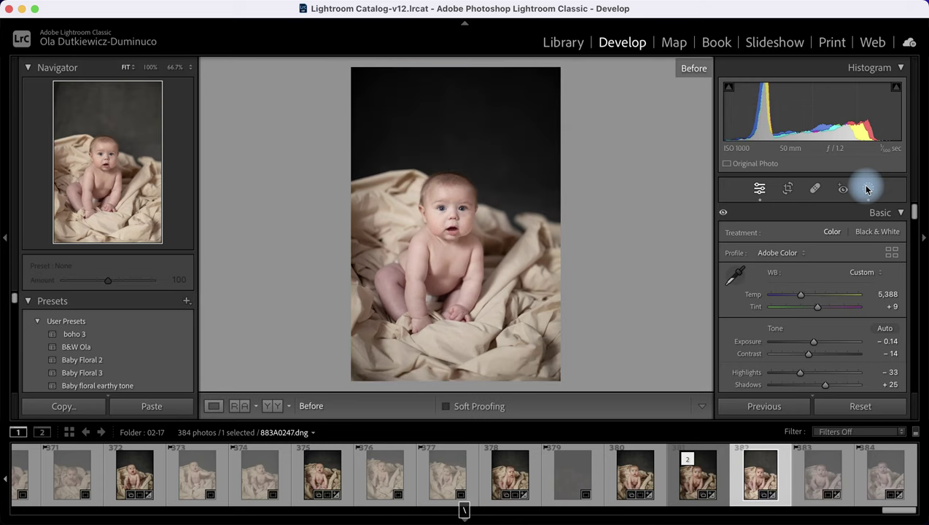
{"action": "key", "text": "backslash"}
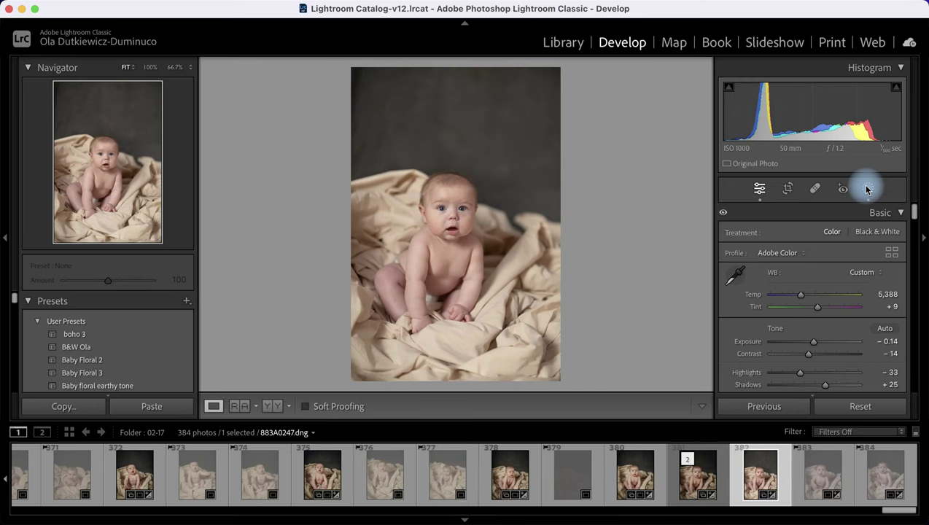
Step: Send the adjusted photo to Adobe Photoshop for editing and switch to its window
{"action": "scroll", "coordinate": [828, 251], "scroll_direction": "down", "scroll_amount": 3}
{"action": "scroll", "coordinate": [807, 344], "scroll_direction": "down", "scroll_amount": 10}
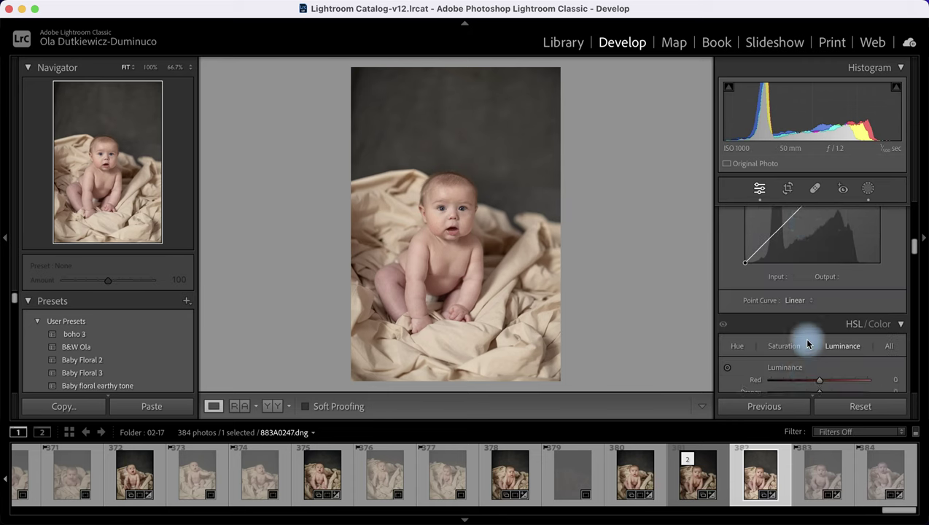
{"action": "scroll", "coordinate": [808, 341], "scroll_direction": "down", "scroll_amount": 5}
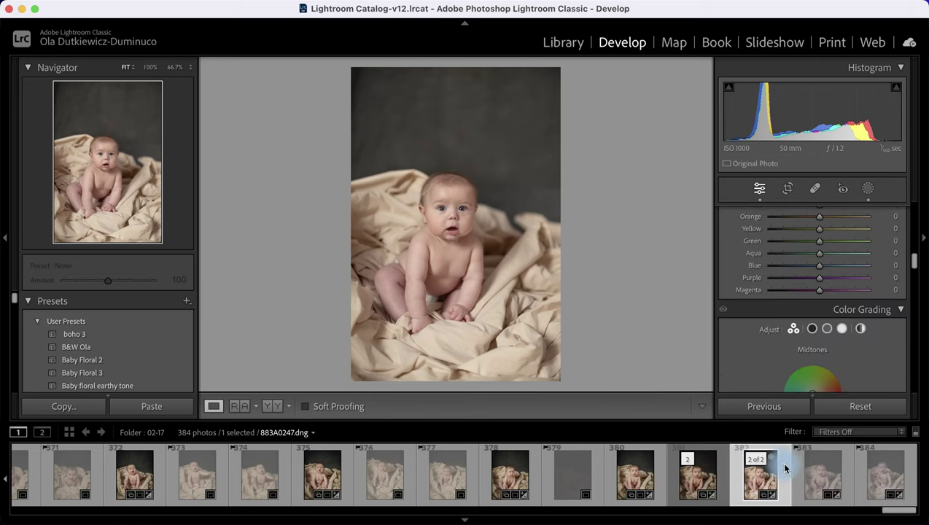
{"action": "right_click", "coordinate": [758, 472]}
{"action": "mouse_move", "coordinate": [812, 193]}
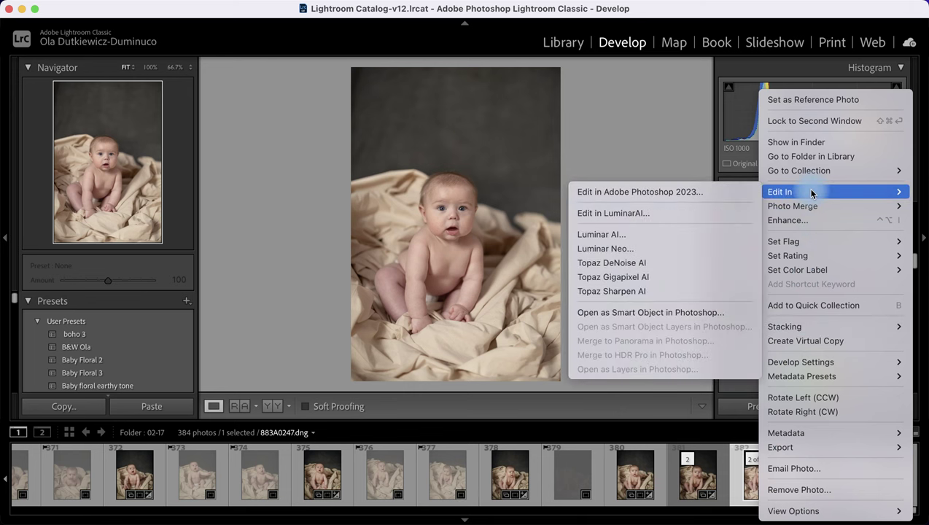
{"action": "left_click", "coordinate": [693, 192]}
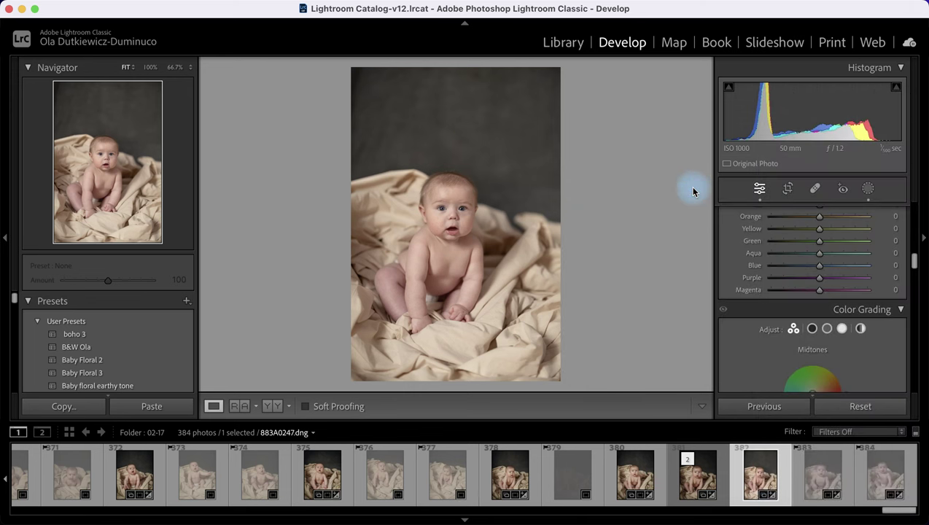
{"action": "left_click", "coordinate": [594, 193]}
{"action": "left_click", "coordinate": [671, 523]}
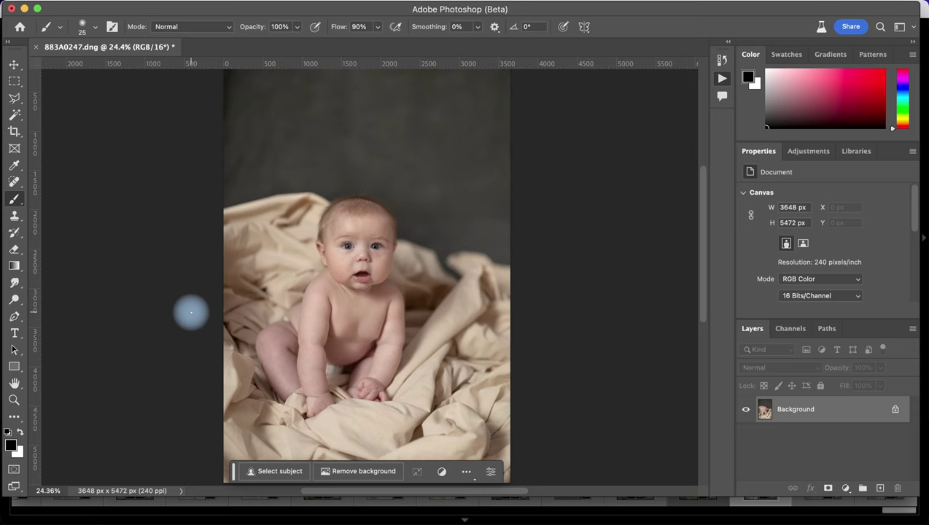
Step: Duplicate the Background layer to retouch the baby's skin on a copy
{"action": "scroll", "coordinate": [310, 291], "scroll_direction": "up", "scroll_amount": 5}
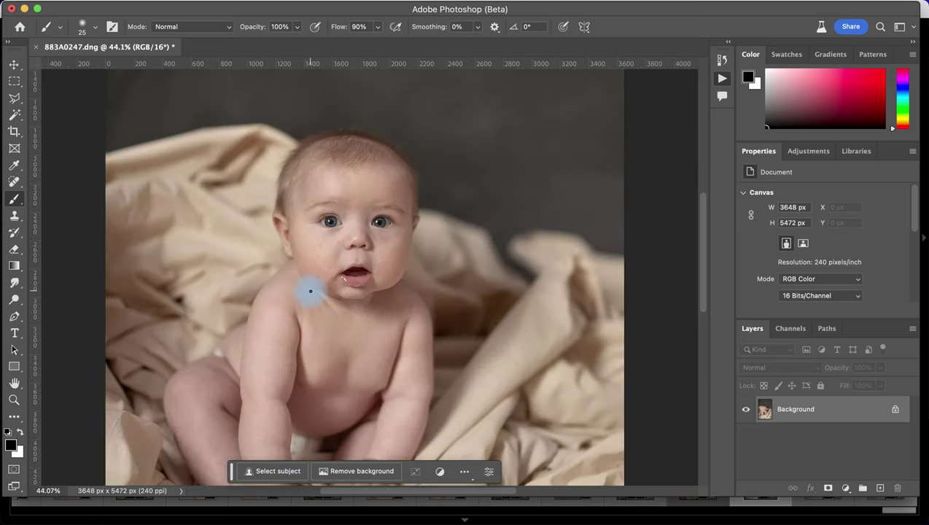
{"action": "scroll", "coordinate": [310, 291], "scroll_direction": "up", "scroll_amount": 5}
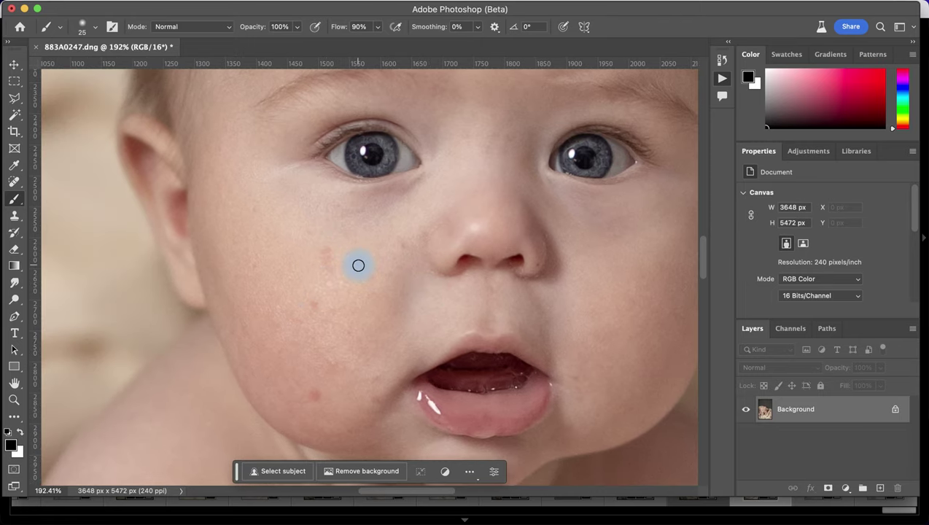
{"action": "scroll", "coordinate": [358, 265], "scroll_direction": "right", "scroll_amount": 3}
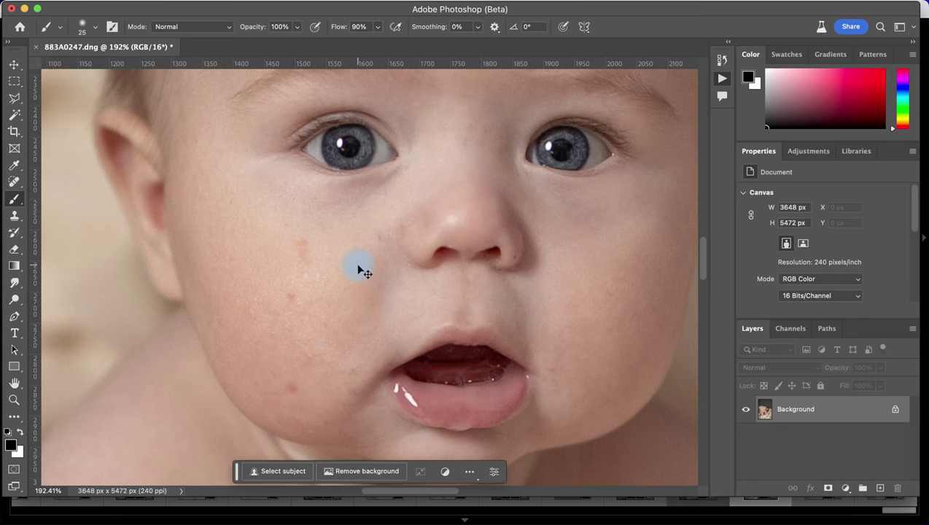
{"action": "key", "text": "cmd+j"}
{"action": "scroll", "coordinate": [358, 265], "scroll_direction": "right", "scroll_amount": 2}
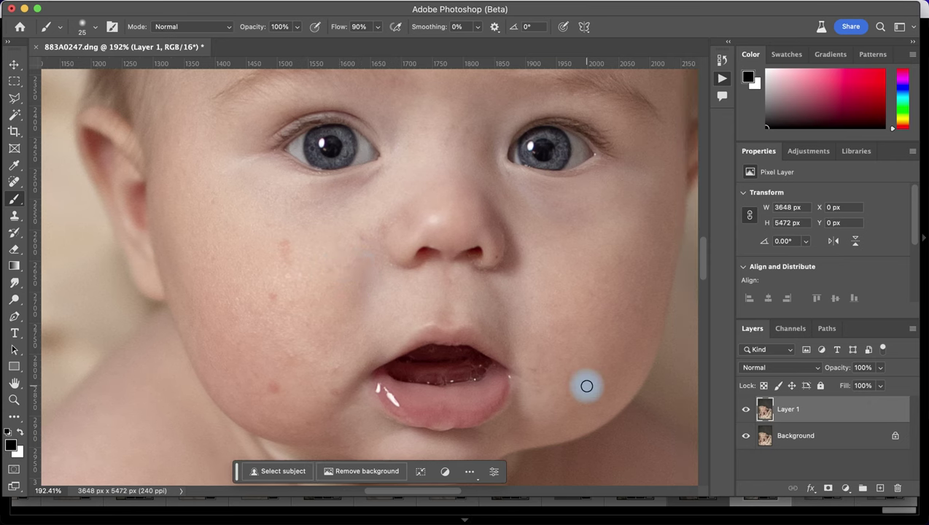
Step: Remove the spots and blemishes on the baby's cheek and around the nose with a size 40 Content-Aware Spot Healing Brush
{"action": "key", "text": "j"}
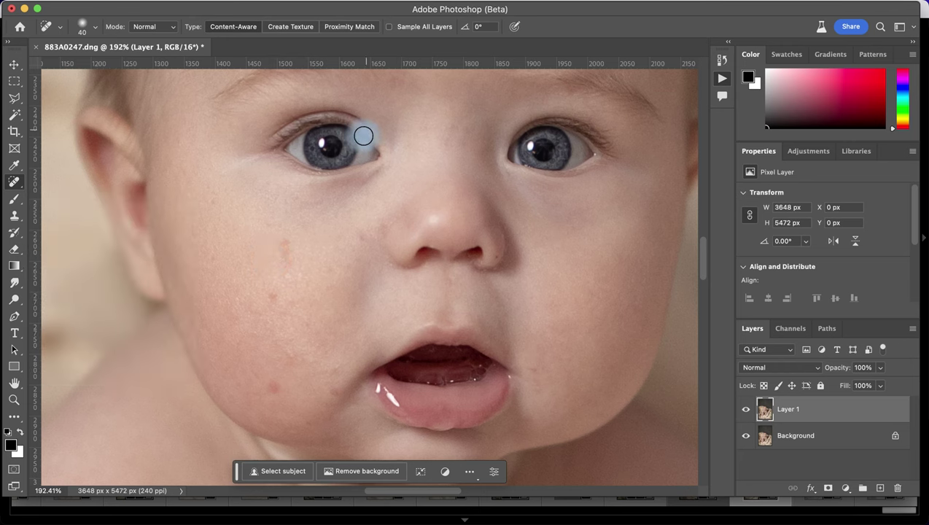
{"action": "scroll", "coordinate": [300, 231], "scroll_direction": "up", "scroll_amount": 3}
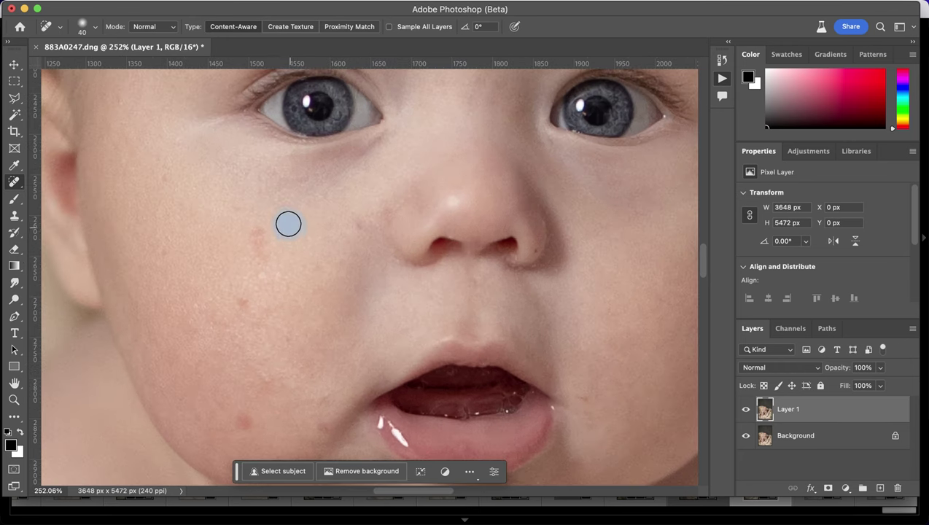
{"action": "left_click_drag", "start_coordinate": [284, 210], "coordinate": [282, 220]}
{"action": "left_click", "coordinate": [269, 278]}
{"action": "left_click", "coordinate": [271, 387]}
{"action": "left_click", "coordinate": [348, 399]}
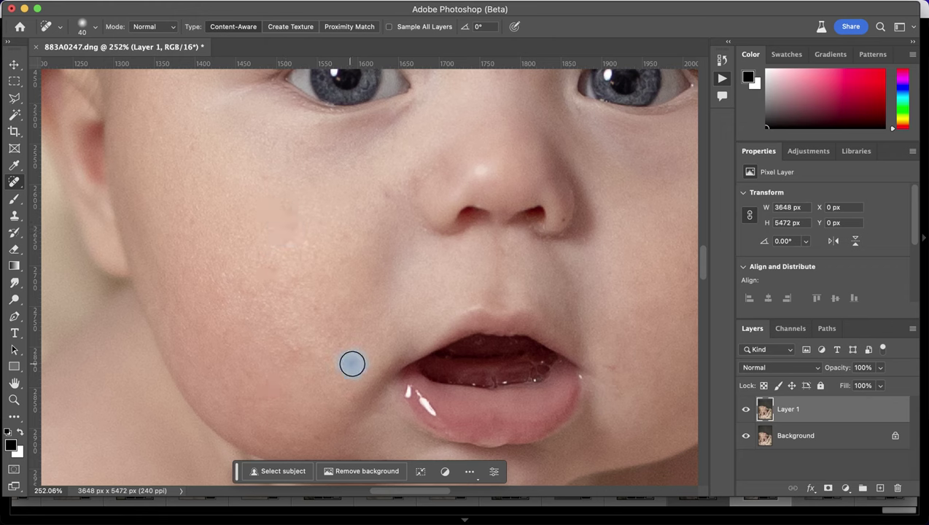
{"action": "left_click", "coordinate": [314, 434]}
{"action": "left_click", "coordinate": [190, 223]}
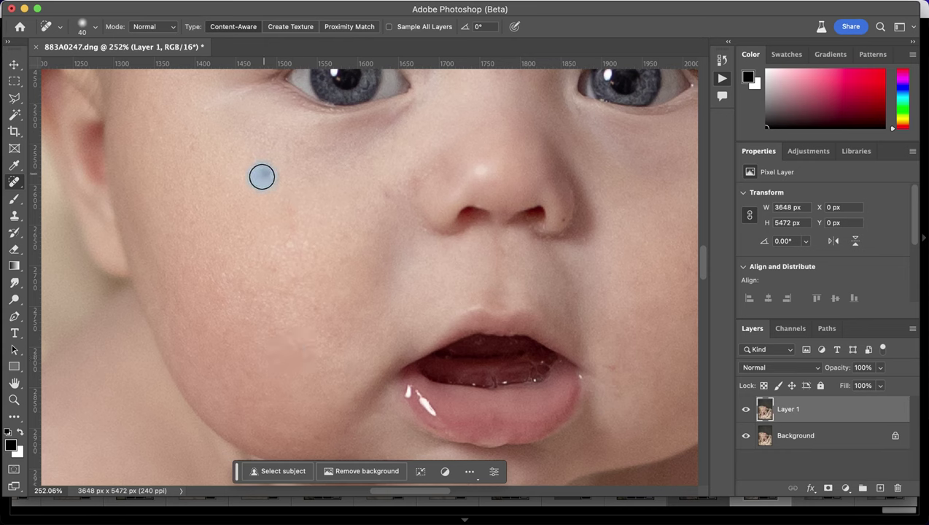
{"action": "left_click", "coordinate": [391, 191]}
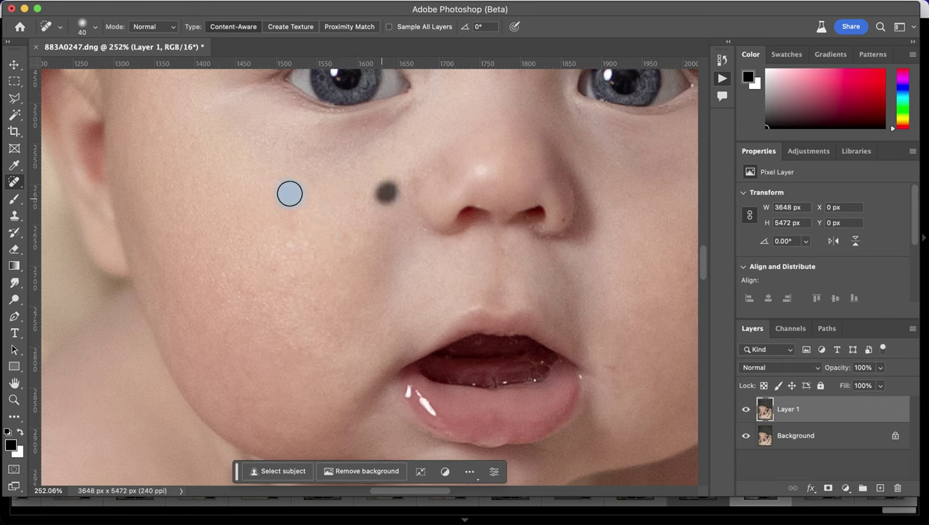
{"action": "left_click", "coordinate": [295, 231]}
{"action": "scroll", "coordinate": [367, 180], "scroll_direction": "right", "scroll_amount": 10}
{"action": "left_click", "coordinate": [237, 282]}
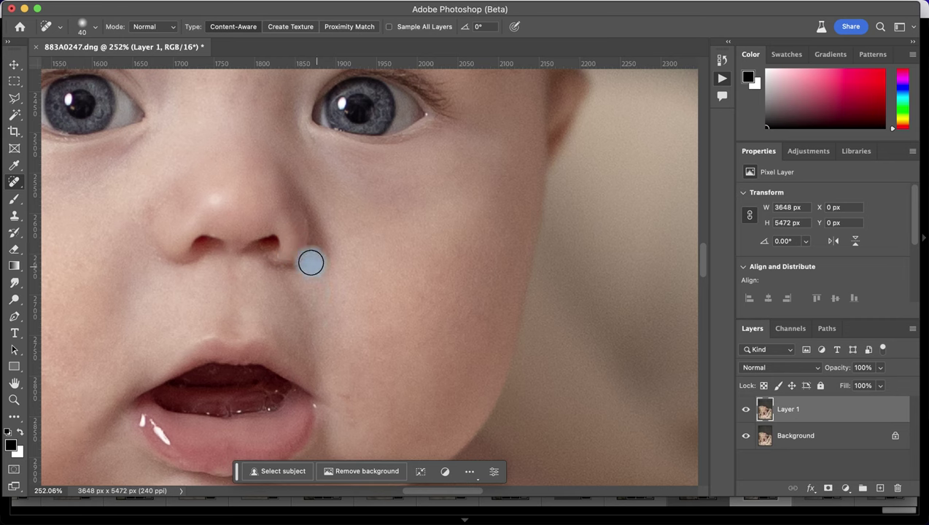
Step: Examine the other cheek, the mouth area, the eyes and the forehead for remaining skin blemishes
{"action": "scroll", "coordinate": [347, 369], "scroll_direction": "down", "scroll_amount": 5}
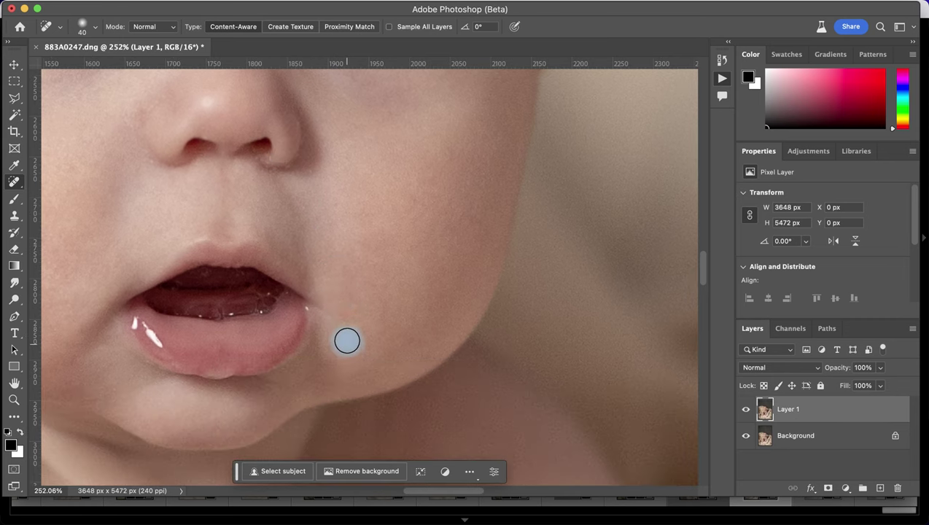
{"action": "scroll", "coordinate": [342, 310], "scroll_direction": "up", "scroll_amount": 5}
{"action": "scroll", "coordinate": [343, 310], "scroll_direction": "left", "scroll_amount": 3}
{"action": "scroll", "coordinate": [338, 306], "scroll_direction": "up", "scroll_amount": 9}
{"action": "scroll", "coordinate": [338, 306], "scroll_direction": "left", "scroll_amount": 2}
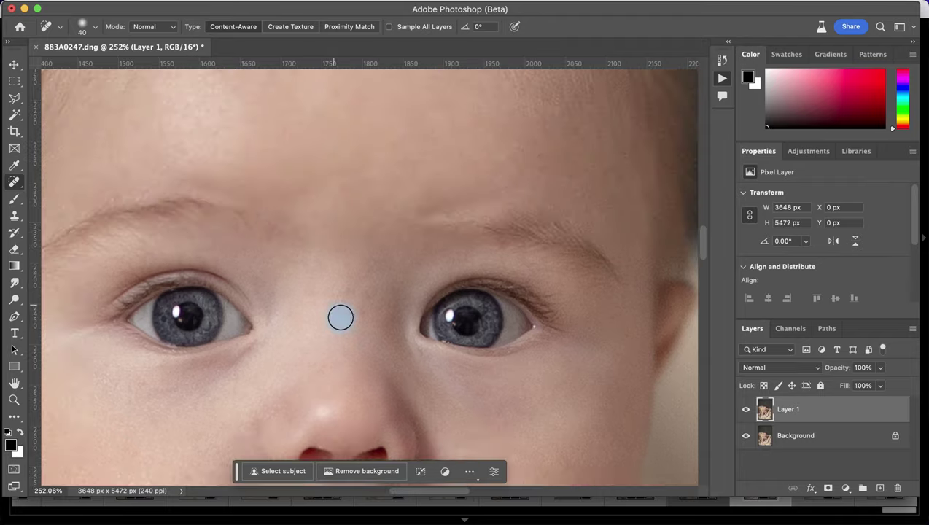
{"action": "scroll", "coordinate": [336, 307], "scroll_direction": "up", "scroll_amount": 2}
{"action": "scroll", "coordinate": [336, 306], "scroll_direction": "left", "scroll_amount": 1}
{"action": "scroll", "coordinate": [328, 274], "scroll_direction": "up", "scroll_amount": 3}
{"action": "scroll", "coordinate": [327, 274], "scroll_direction": "left", "scroll_amount": 4}
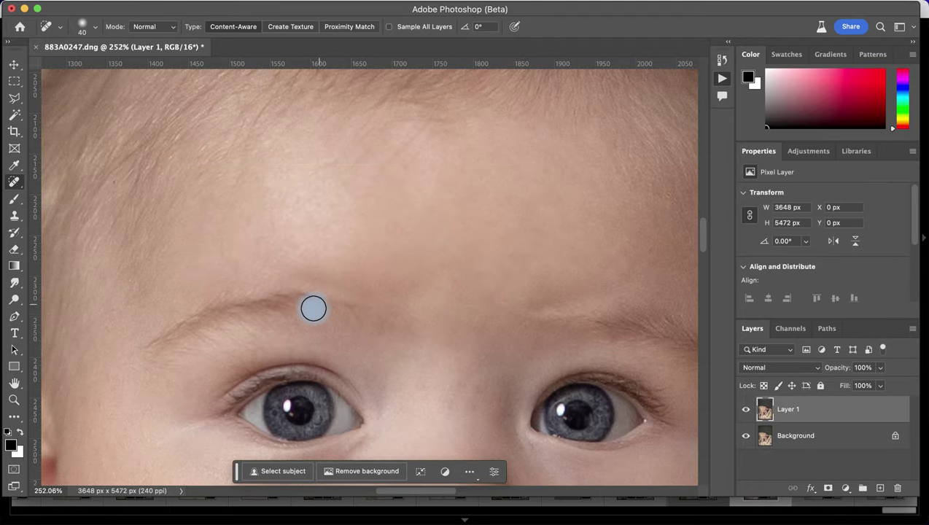
{"action": "scroll", "coordinate": [317, 305], "scroll_direction": "down", "scroll_amount": 3}
{"action": "scroll", "coordinate": [263, 234], "scroll_direction": "up", "scroll_amount": 4}
{"action": "scroll", "coordinate": [263, 234], "scroll_direction": "left", "scroll_amount": 2}
{"action": "scroll", "coordinate": [304, 259], "scroll_direction": "down", "scroll_amount": 8}
{"action": "scroll", "coordinate": [298, 249], "scroll_direction": "down", "scroll_amount": 3}
{"action": "scroll", "coordinate": [298, 249], "scroll_direction": "right", "scroll_amount": 2}
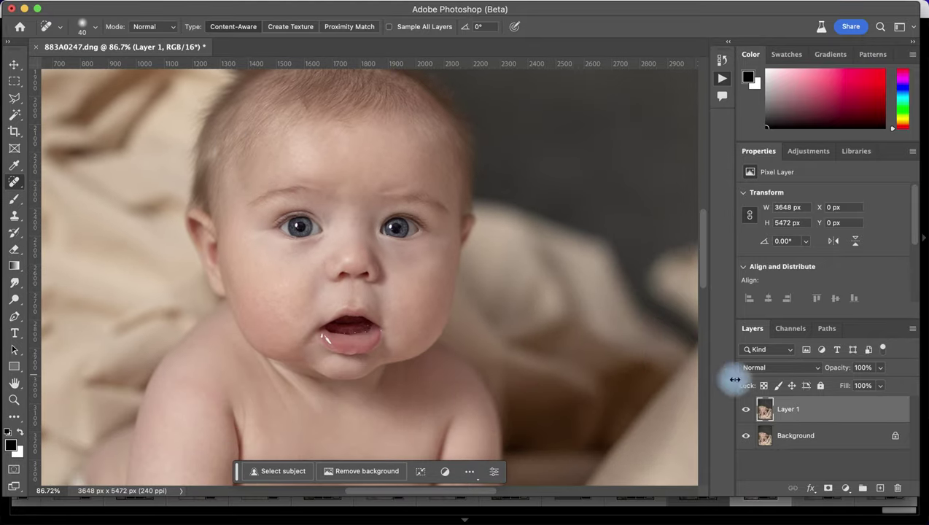
Step: Compare the retouched skin with the original by hiding and showing Layer 1
{"action": "left_click", "coordinate": [746, 409]}
{"action": "left_click", "coordinate": [746, 409]}
{"action": "scroll", "coordinate": [452, 270], "scroll_direction": "down", "scroll_amount": 2}
{"action": "scroll", "coordinate": [413, 252], "scroll_direction": "down", "scroll_amount": 2}
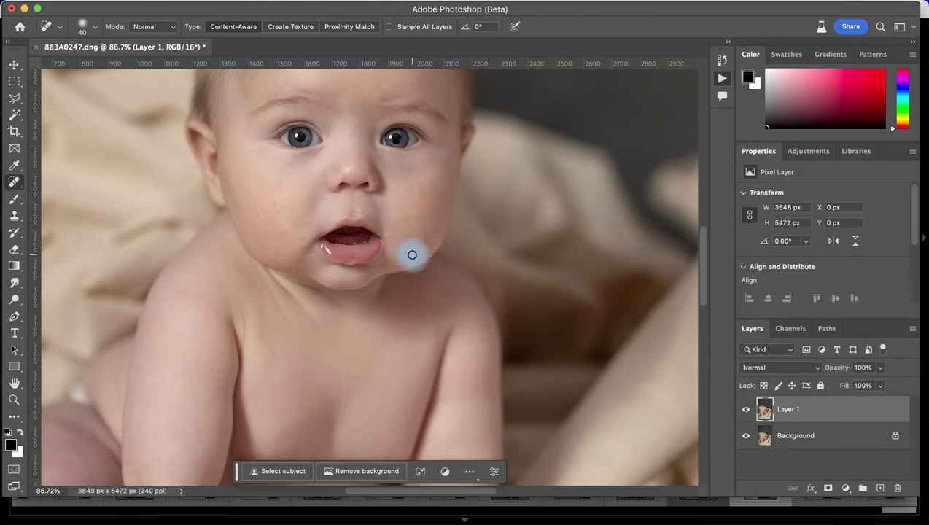
Step: Examine the baby's chest, arms, legs and hands, plus the face, for remaining skin blemishes
{"action": "scroll", "coordinate": [414, 367], "scroll_direction": "up", "scroll_amount": 1}
{"action": "scroll", "coordinate": [411, 364], "scroll_direction": "down", "scroll_amount": 2}
{"action": "scroll", "coordinate": [410, 364], "scroll_direction": "down", "scroll_amount": 5}
{"action": "scroll", "coordinate": [410, 364], "scroll_direction": "left", "scroll_amount": 2}
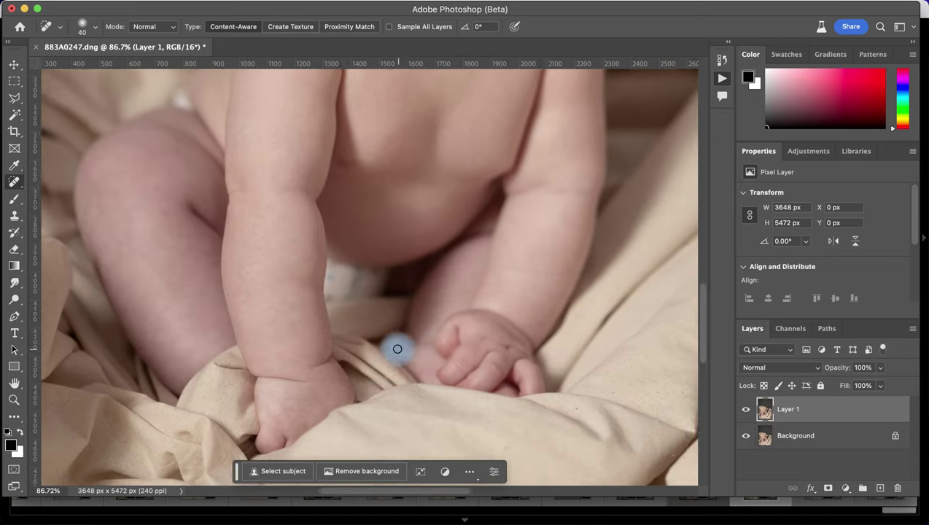
{"action": "scroll", "coordinate": [398, 348], "scroll_direction": "down", "scroll_amount": 1}
{"action": "scroll", "coordinate": [396, 344], "scroll_direction": "right", "scroll_amount": 2}
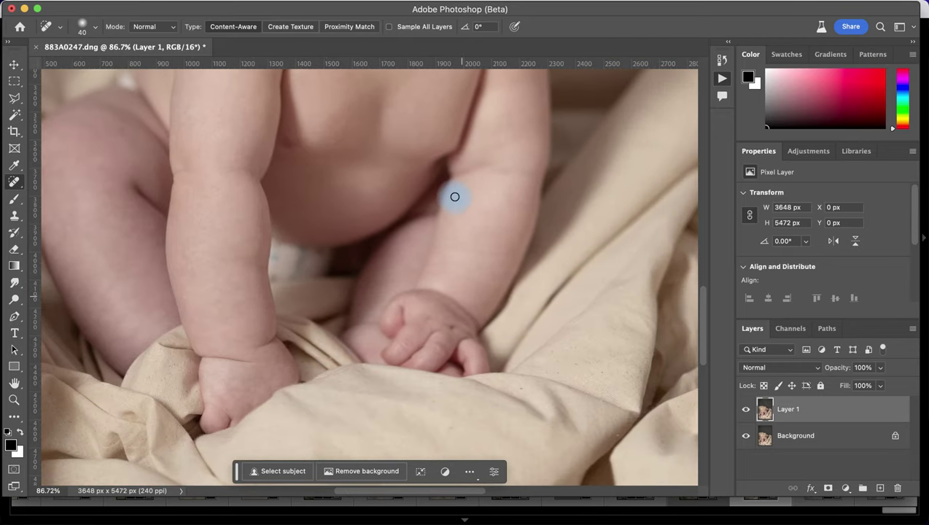
{"action": "scroll", "coordinate": [438, 199], "scroll_direction": "up", "scroll_amount": 6}
{"action": "scroll", "coordinate": [398, 249], "scroll_direction": "up", "scroll_amount": 6}
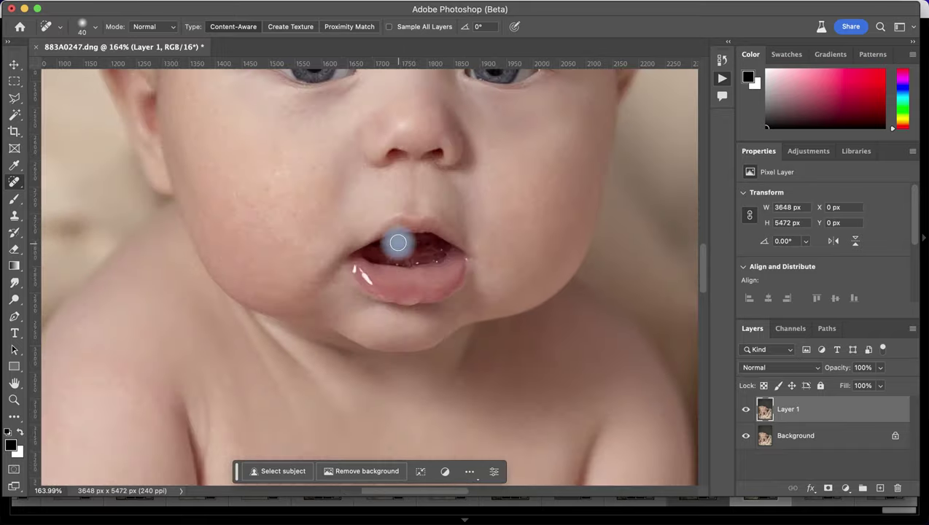
{"action": "scroll", "coordinate": [382, 211], "scroll_direction": "up", "scroll_amount": 1}
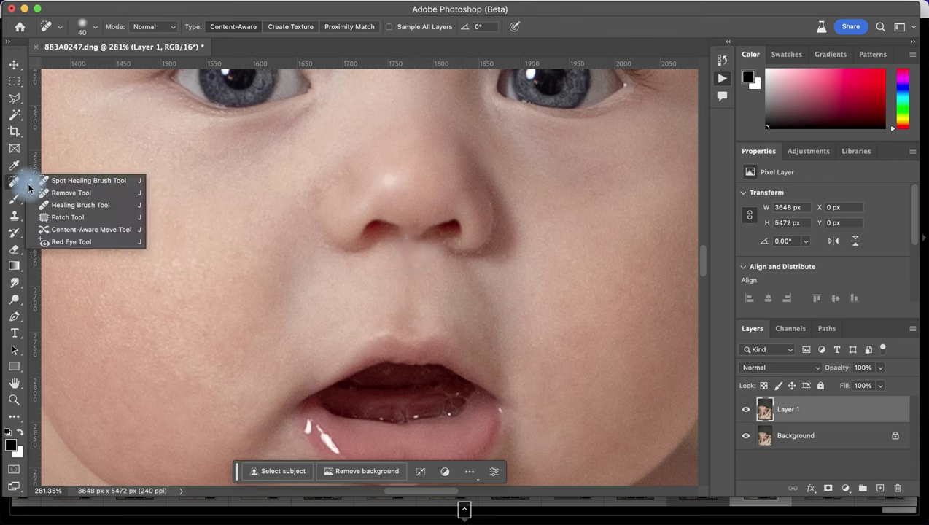
Step: Switch to the Healing Brush at size 15 and compare the retouched face with the original by hiding and showing Layer 1
{"action": "left_click", "coordinate": [69, 205]}
{"action": "key", "text": "ctrl+super+space"}
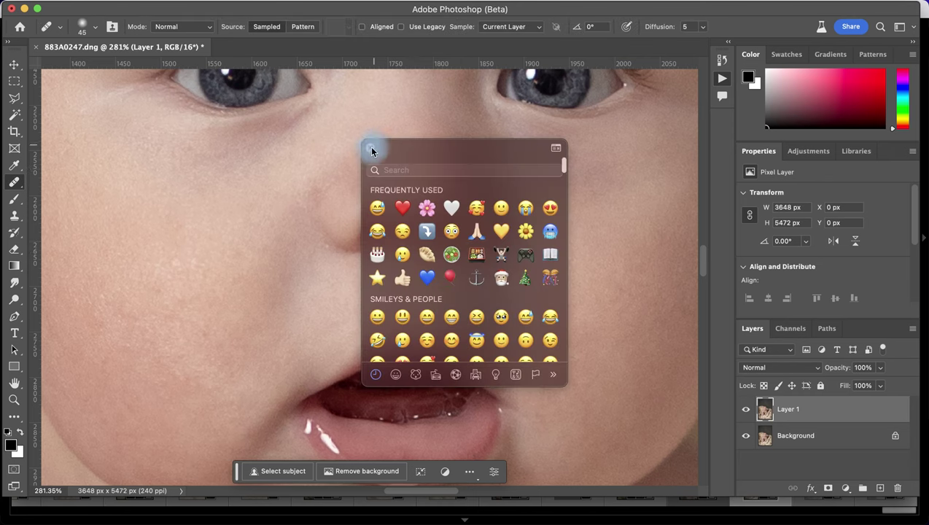
{"action": "left_click", "coordinate": [369, 147]}
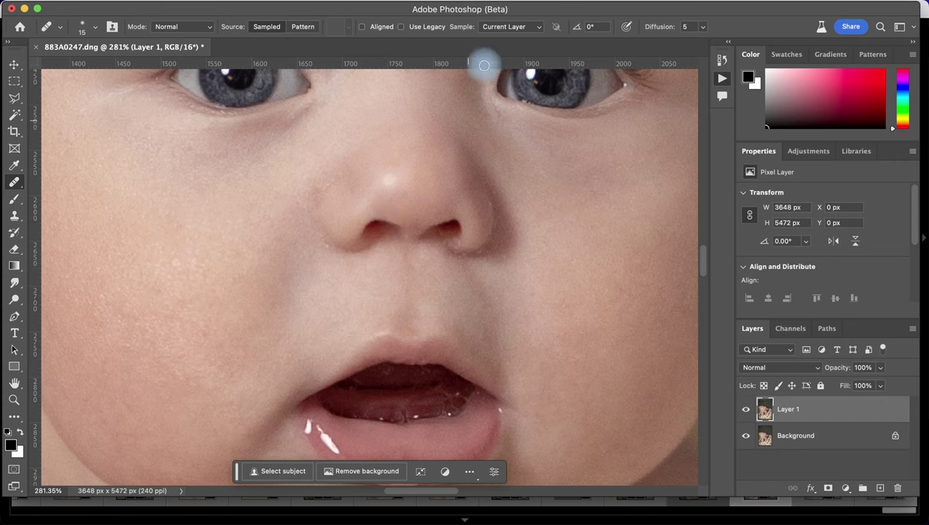
{"action": "left_click", "coordinate": [745, 409]}
{"action": "left_click", "coordinate": [747, 409]}
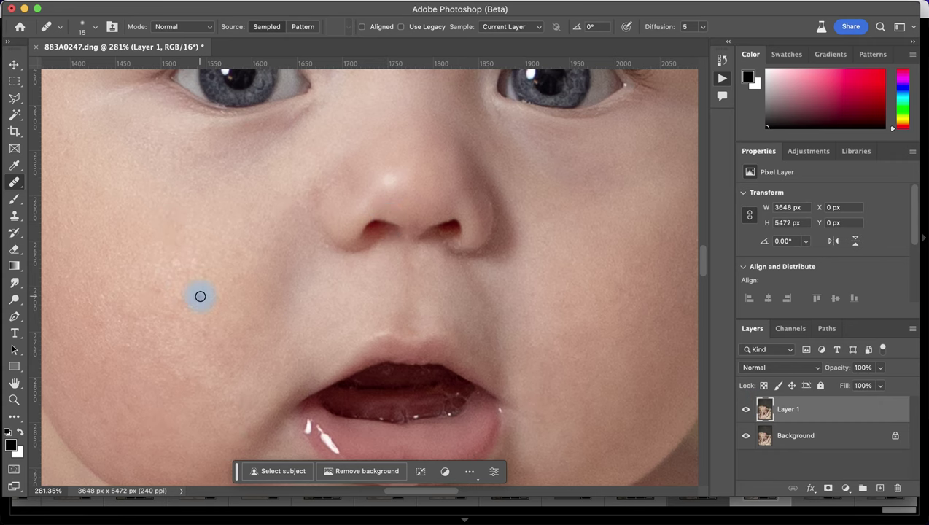
Step: Remove the small bump on the lower edge of the bottom lip with a size 30 Healing Brush
{"action": "left_click_drag", "start_coordinate": [200, 309], "coordinate": [152, 222]}
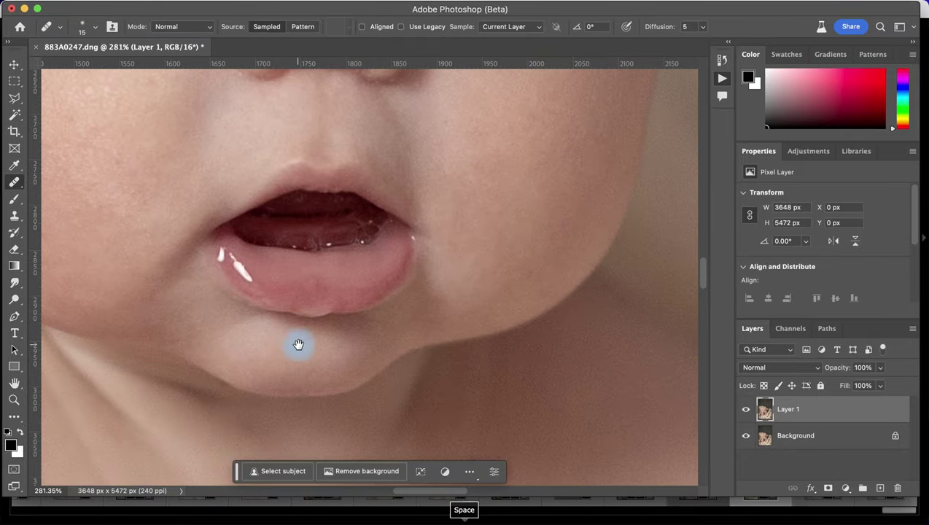
{"action": "left_click", "coordinate": [292, 289]}
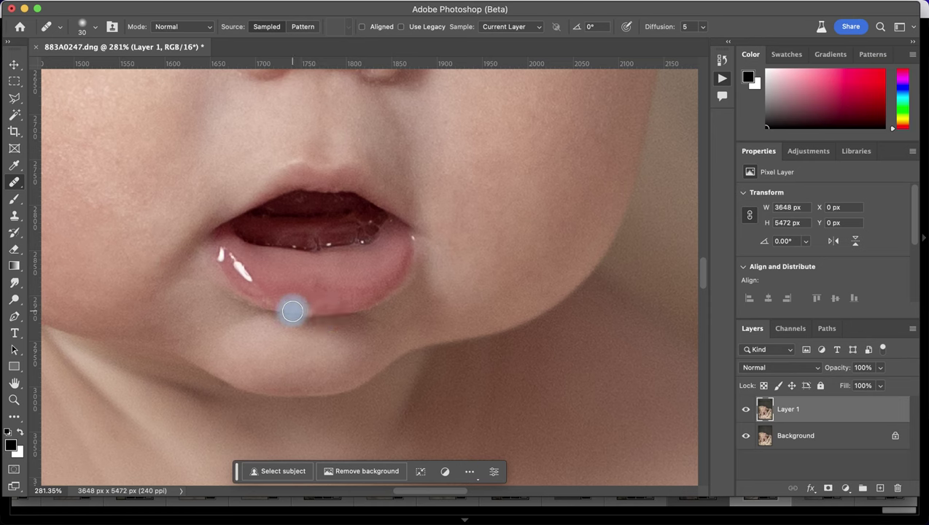
{"action": "left_click", "coordinate": [346, 377]}
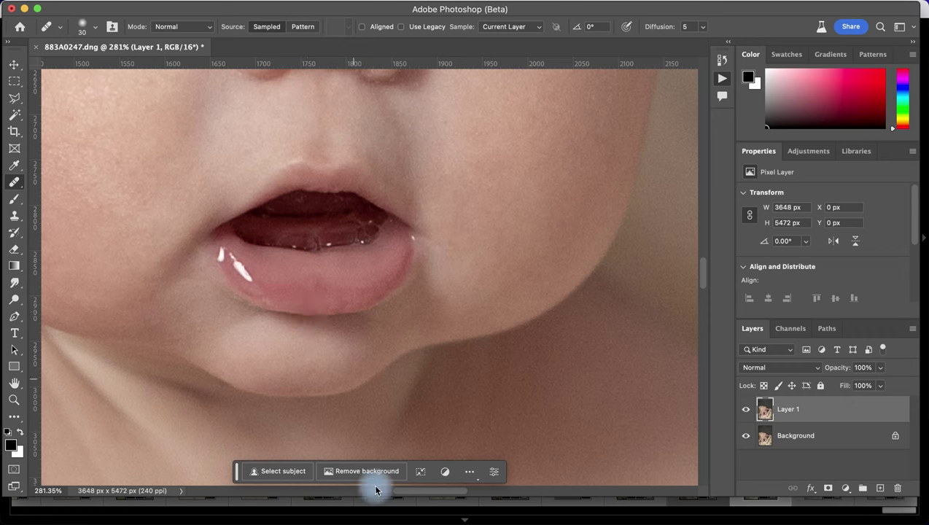
{"action": "left_click", "coordinate": [294, 312], "text": "alt"}
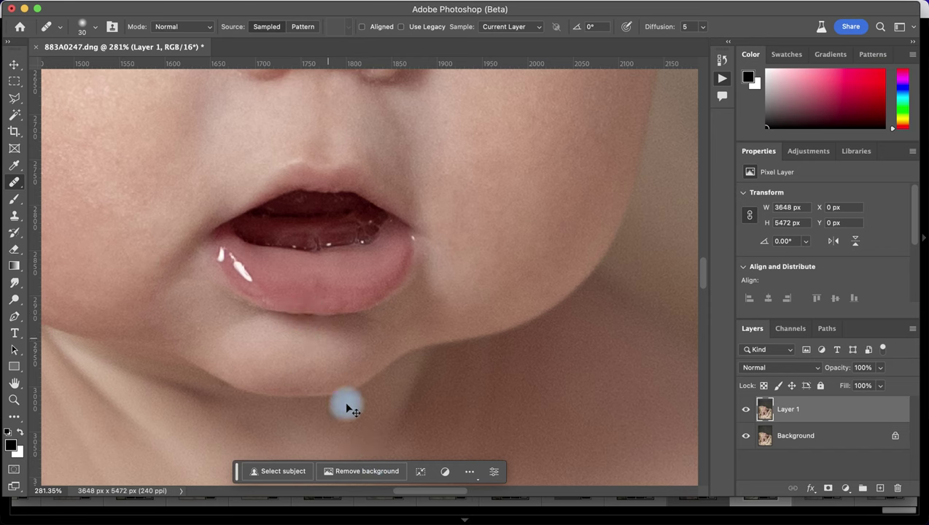
Step: Try to refine the bottom lip's lower edge with the Healing Brush sampled from the lip, and undo the stroke
{"action": "scroll", "coordinate": [311, 307], "scroll_direction": "up", "scroll_amount": 3}
{"action": "left_click_drag", "start_coordinate": [248, 340], "coordinate": [230, 344]}
{"action": "left_click", "coordinate": [228, 340], "text": "alt"}
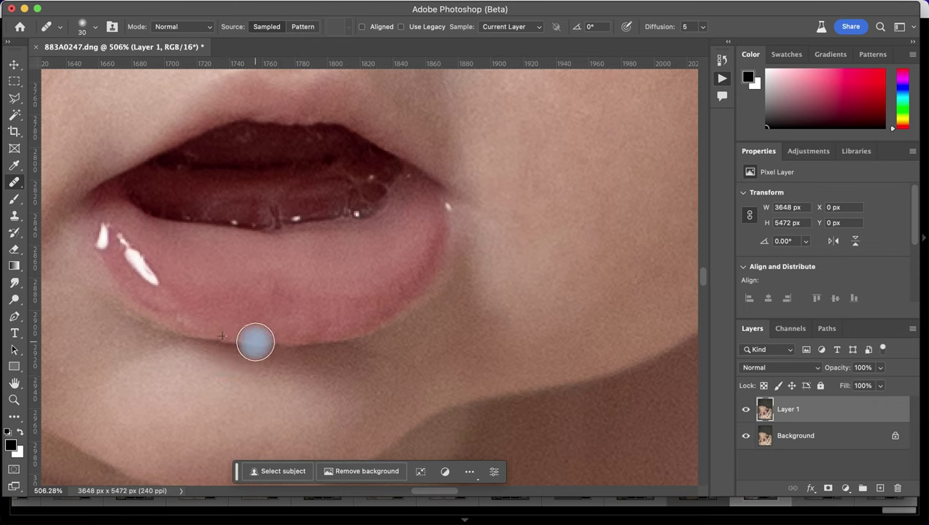
{"action": "key", "text": "super+z"}
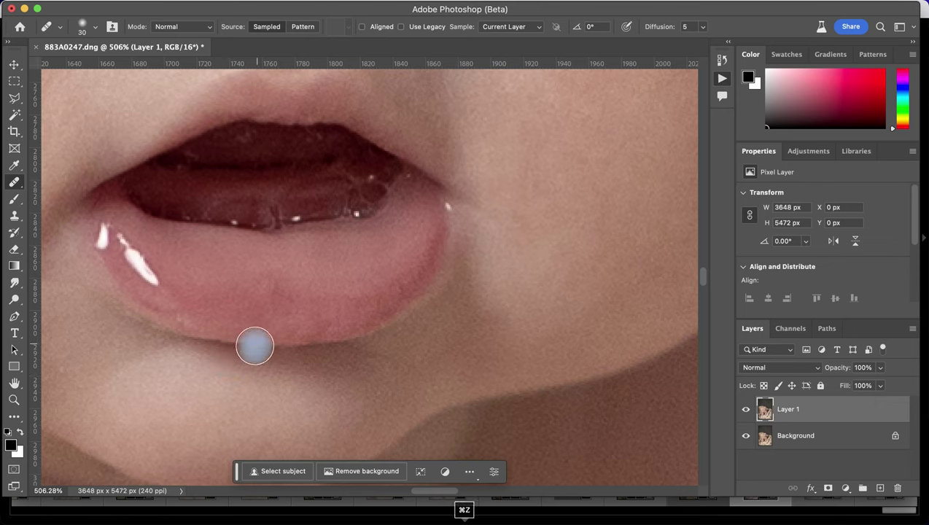
{"action": "key", "text": "super+shift+z"}
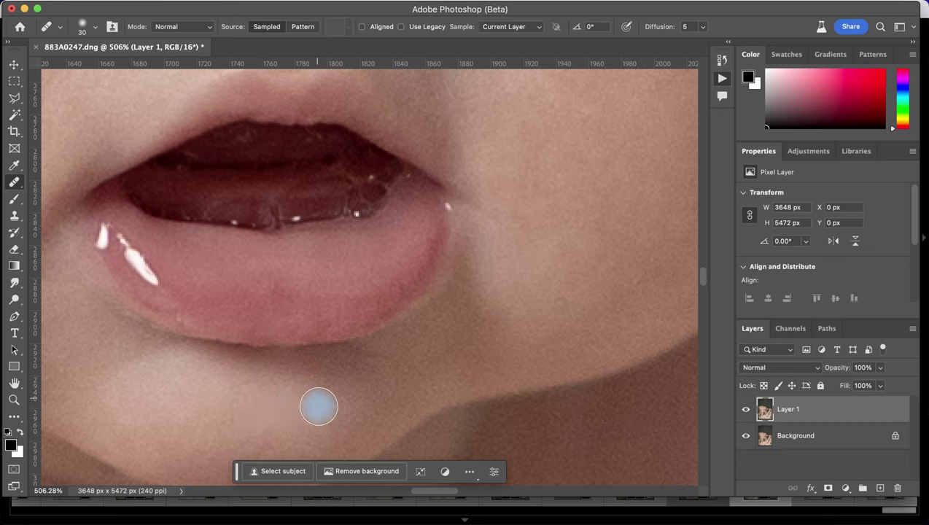
{"action": "key", "text": "super+z"}
Step: Even out the bottom lip's lower edge in Liquify with a size 30 Forward Warp brush, compare the preview, and apply the filter
{"action": "left_click", "coordinate": [325, 1]}
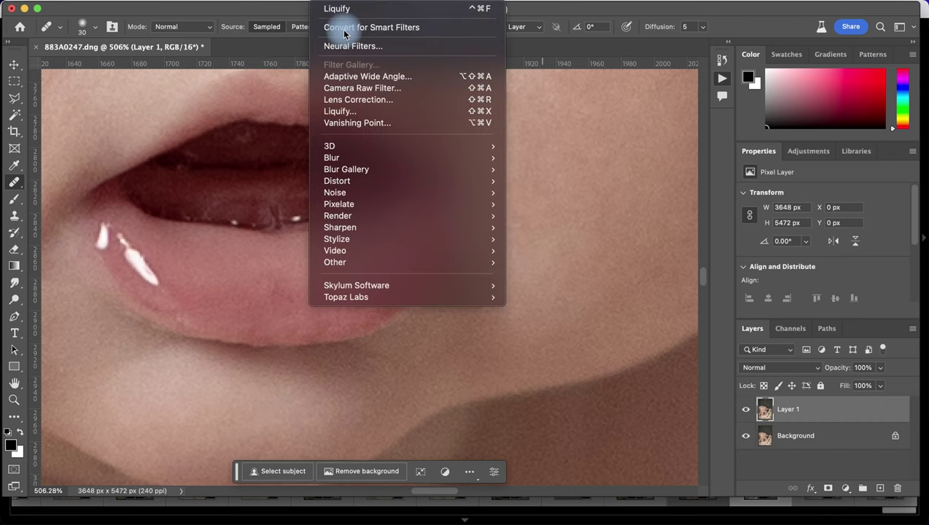
{"action": "left_click", "coordinate": [357, 106]}
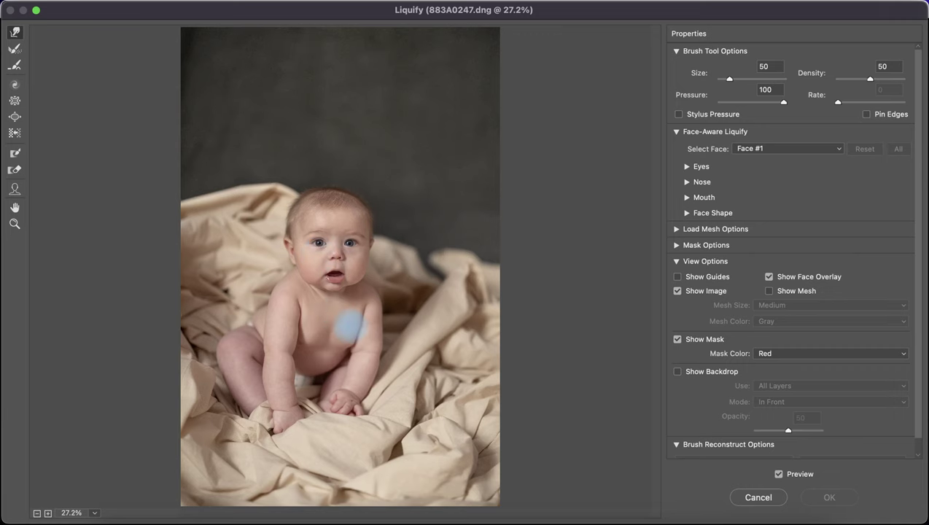
{"action": "key", "text": "z"}
{"action": "left_click", "coordinate": [336, 274]}
{"action": "left_click", "coordinate": [330, 286]}
{"action": "left_click", "coordinate": [330, 287]}
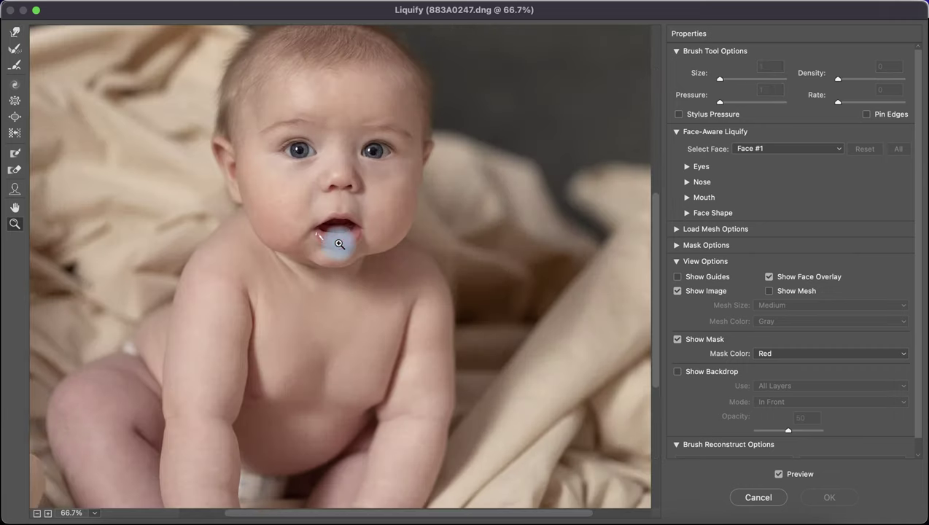
{"action": "left_click", "coordinate": [339, 243]}
{"action": "left_click", "coordinate": [327, 277]}
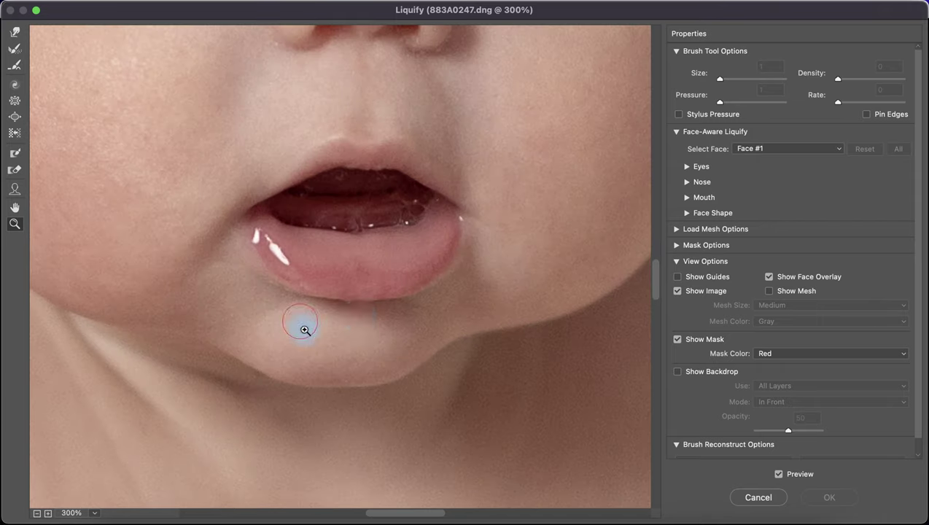
{"action": "left_click", "coordinate": [357, 286]}
{"action": "left_click", "coordinate": [15, 32]}
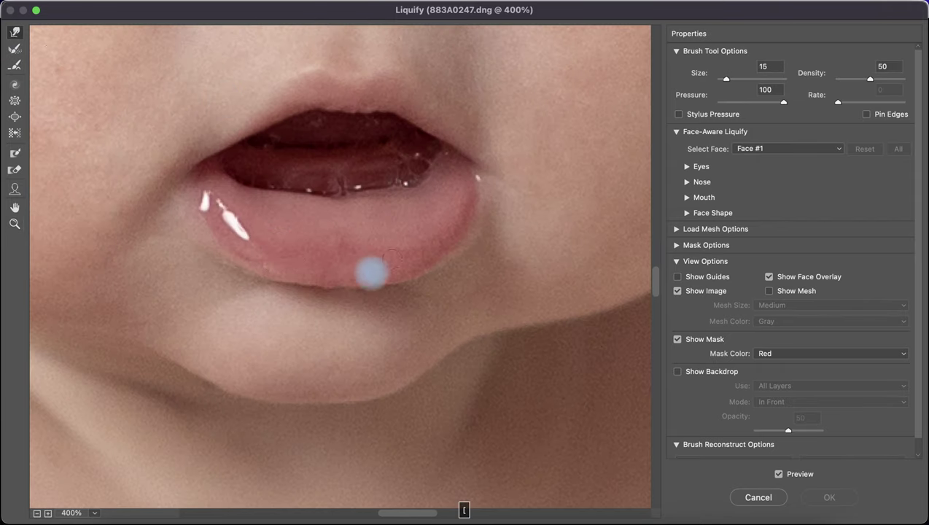
{"action": "left_click_drag", "start_coordinate": [327, 288], "coordinate": [330, 305]}
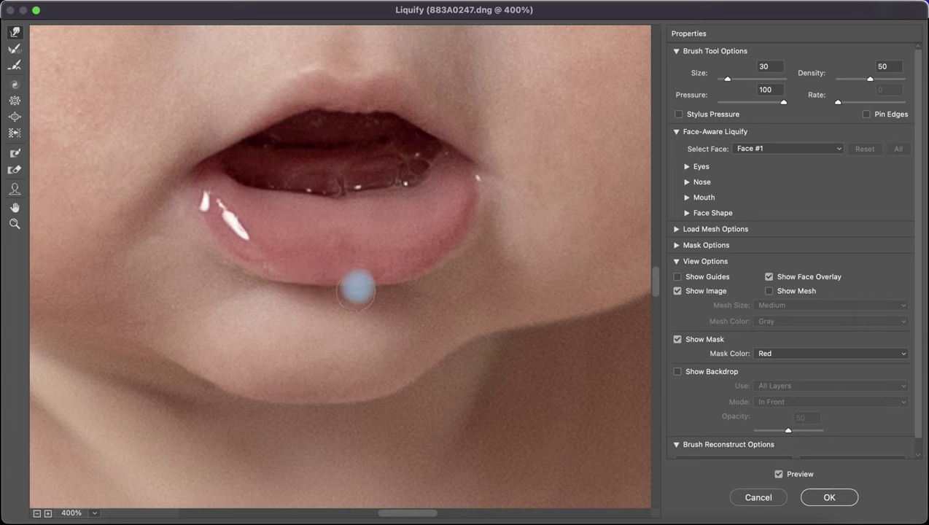
{"action": "left_click", "coordinate": [798, 475]}
{"action": "left_click", "coordinate": [802, 477]}
{"action": "left_click", "coordinate": [828, 496]}
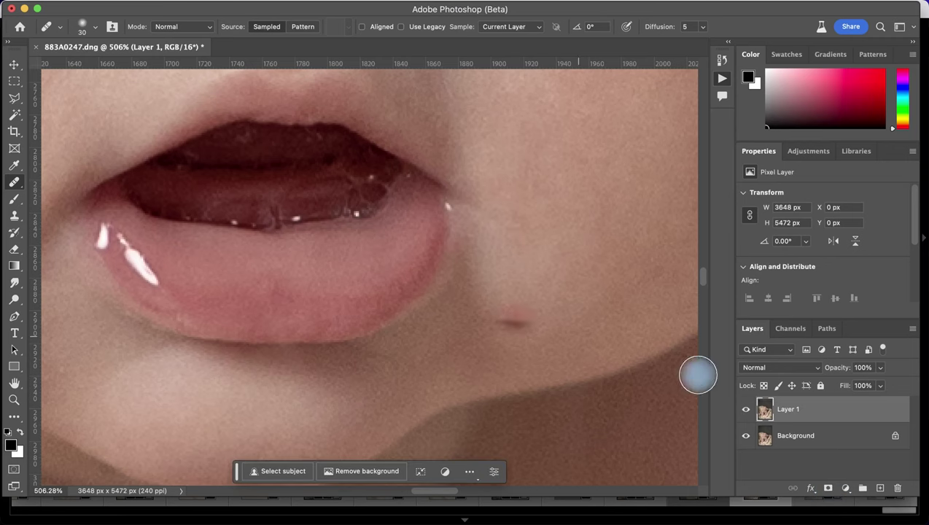
Step: Compare the reshaped lip with the original at a wider view by hiding and showing Layer 1
{"action": "scroll", "coordinate": [452, 403], "scroll_direction": "down", "scroll_amount": 5}
{"action": "left_click", "coordinate": [745, 406]}
{"action": "left_click", "coordinate": [745, 405]}
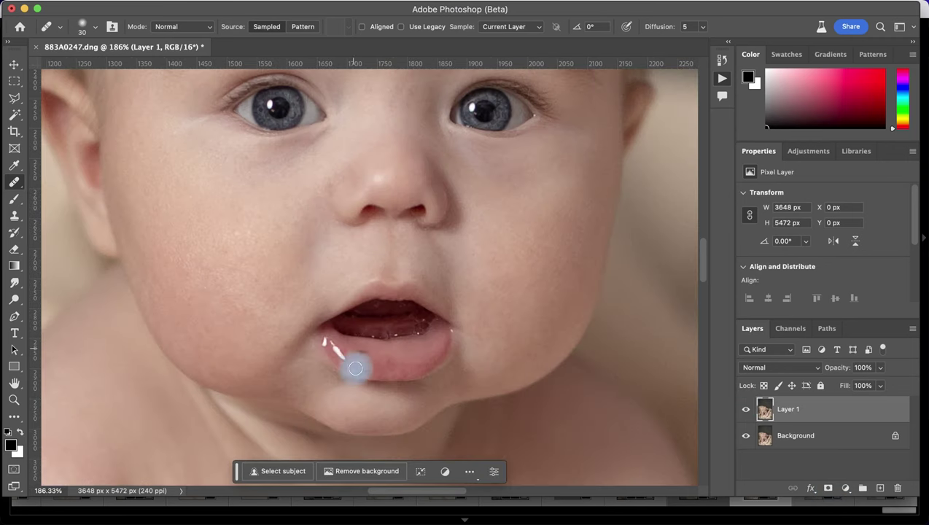
Step: Remove the bright saliva highlights from the bottom lip with a size 10 Healing Brush sampled from the nearby lip
{"action": "scroll", "coordinate": [379, 352], "scroll_direction": "up", "scroll_amount": 4}
{"action": "scroll", "coordinate": [318, 328], "scroll_direction": "down", "scroll_amount": 3}
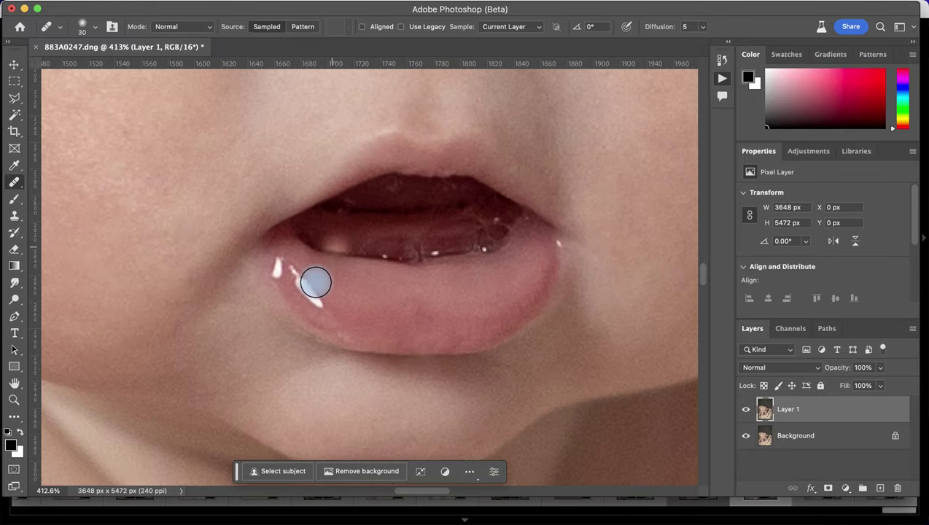
{"action": "left_click", "coordinate": [395, 311]}
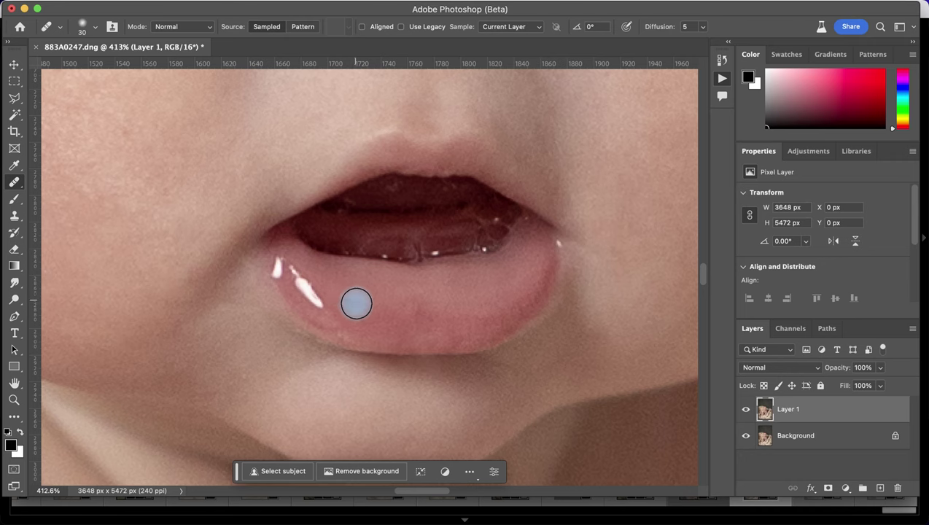
{"action": "left_click", "coordinate": [342, 289], "text": "alt"}
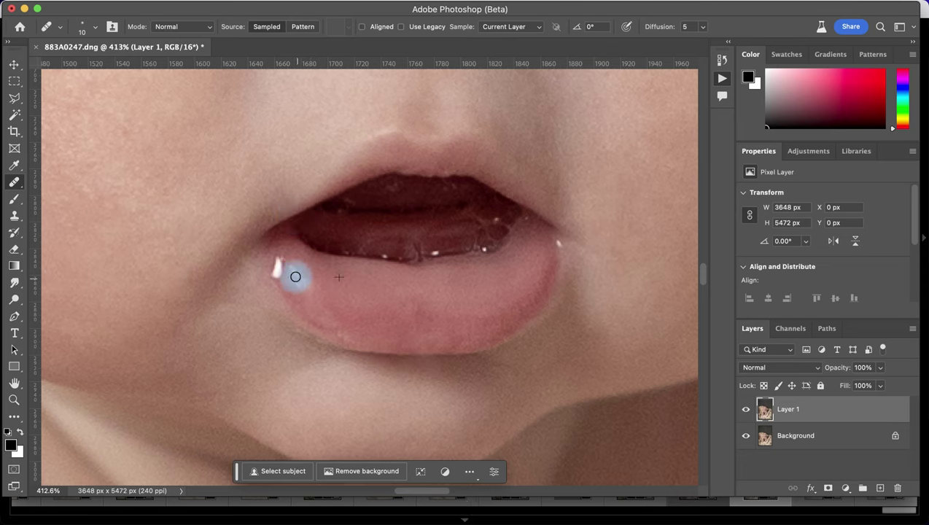
{"action": "left_click_drag", "start_coordinate": [288, 267], "coordinate": [314, 291]}
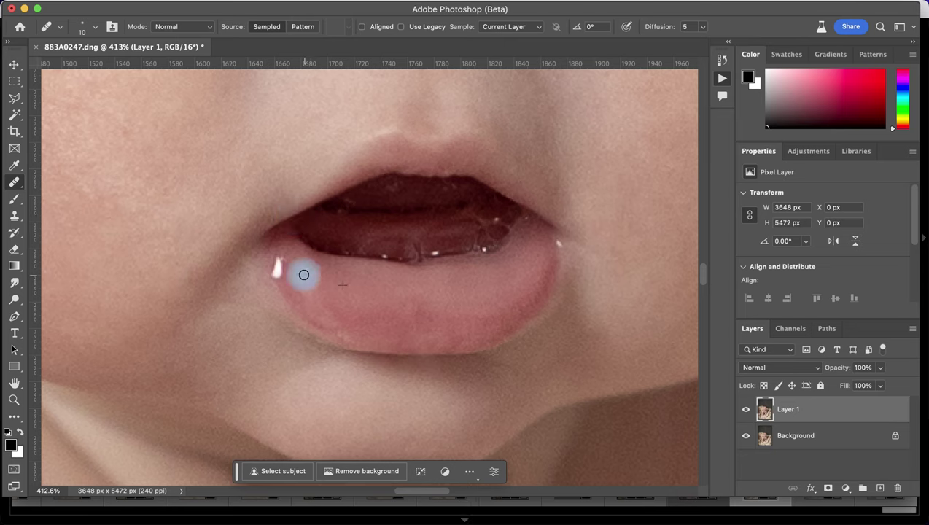
{"action": "left_click_drag", "start_coordinate": [278, 259], "coordinate": [287, 286]}
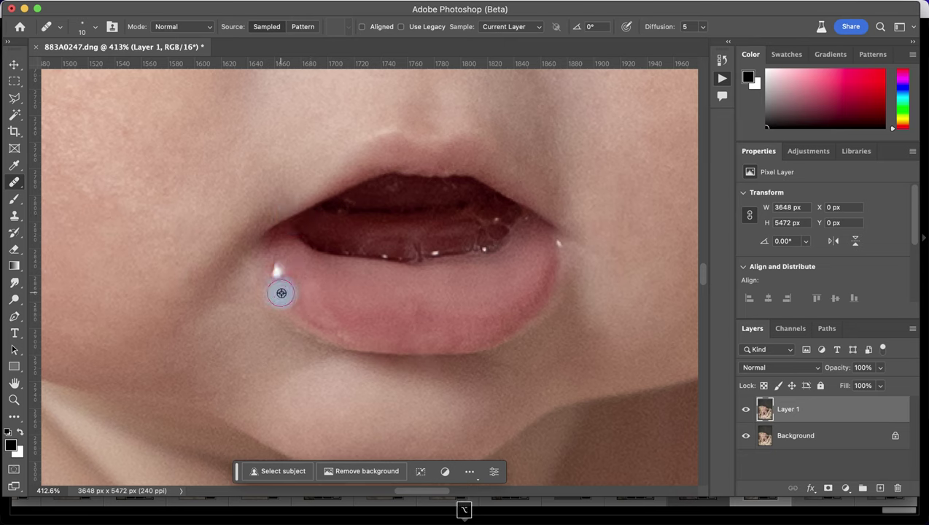
{"action": "mouse_move", "coordinate": [281, 271]}
{"action": "left_mouse_down"}
{"action": "mouse_move", "coordinate": [303, 293]}
{"action": "mouse_move", "coordinate": [286, 266]}
{"action": "mouse_move", "coordinate": [307, 271]}
{"action": "mouse_move", "coordinate": [278, 259]}
{"action": "mouse_move", "coordinate": [310, 295]}
{"action": "mouse_move", "coordinate": [277, 258]}
{"action": "mouse_move", "coordinate": [344, 298]}
{"action": "mouse_move", "coordinate": [351, 306]}
{"action": "mouse_move", "coordinate": [322, 318]}
{"action": "left_mouse_up"}
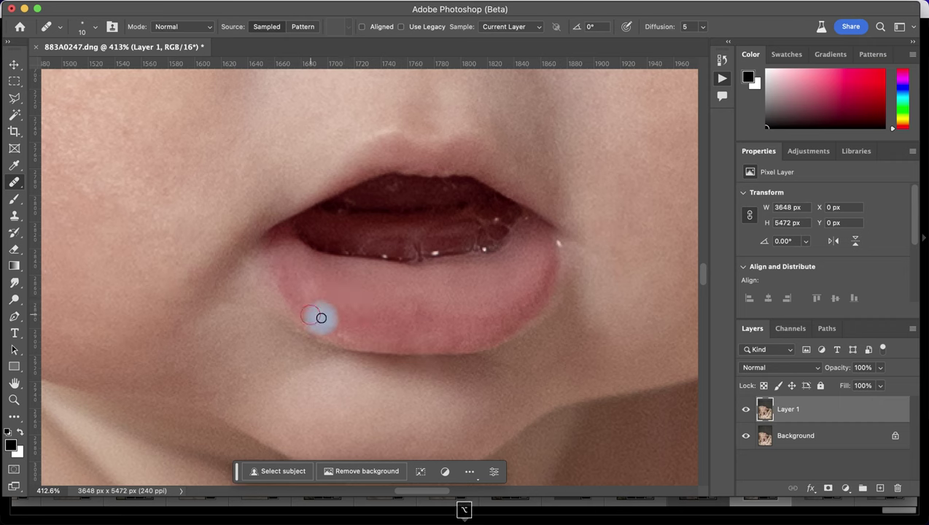
Step: Compare the lip with the original using Layer 1's visibility, and heal the small bright spot at the opposite mouth corner
{"action": "left_click", "coordinate": [746, 409]}
{"action": "left_click", "coordinate": [746, 409]}
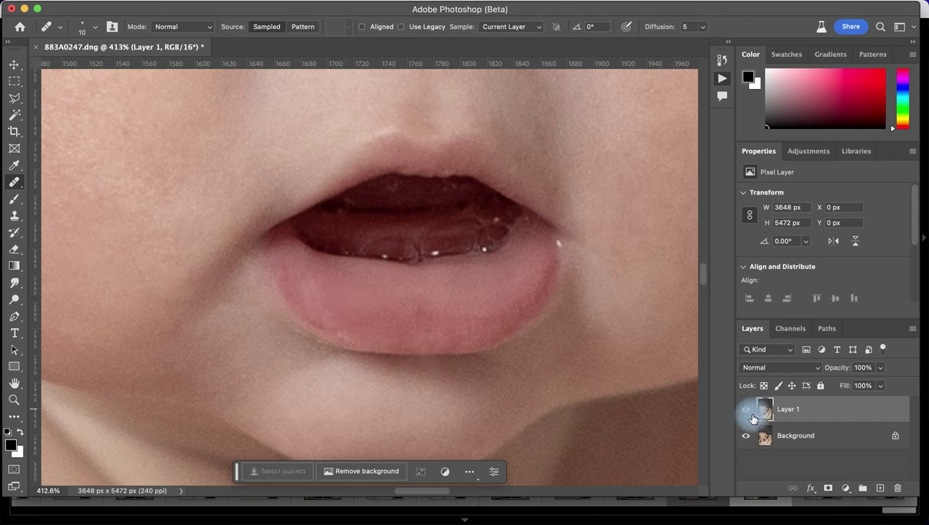
{"action": "scroll", "coordinate": [438, 320], "scroll_direction": "down", "scroll_amount": 6}
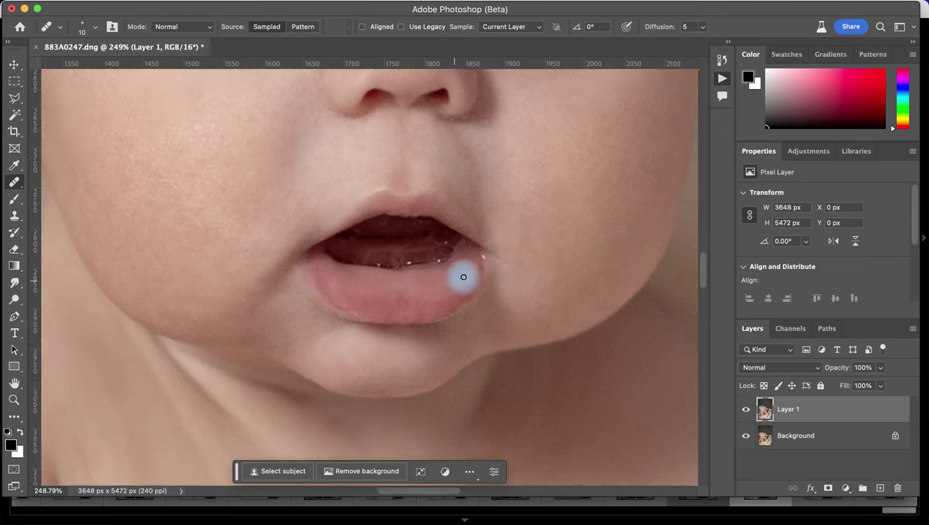
{"action": "scroll", "coordinate": [508, 279], "scroll_direction": "up", "scroll_amount": 5}
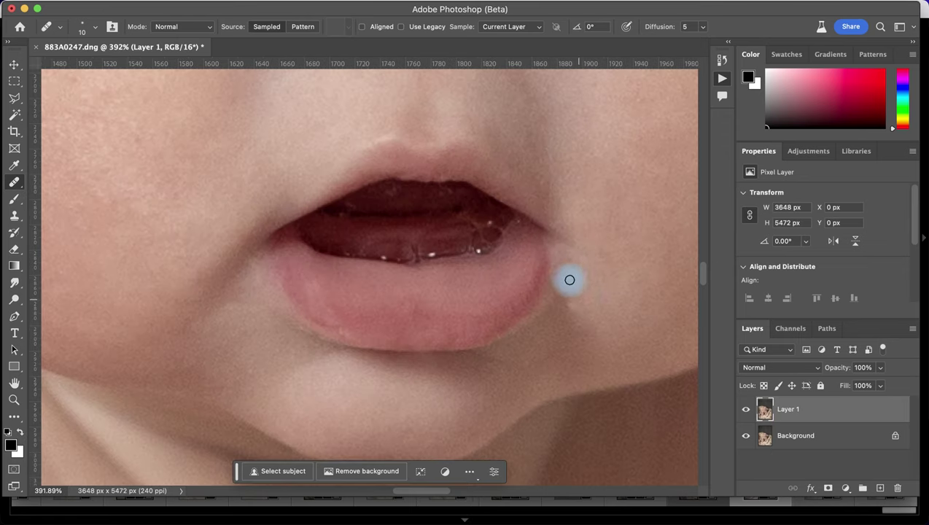
Step: Compare the whole retouched portrait with the original by hiding and showing Layer 1, and select the Background layer
{"action": "scroll", "coordinate": [557, 274], "scroll_direction": "down", "scroll_amount": 7}
{"action": "scroll", "coordinate": [553, 253], "scroll_direction": "down", "scroll_amount": 6}
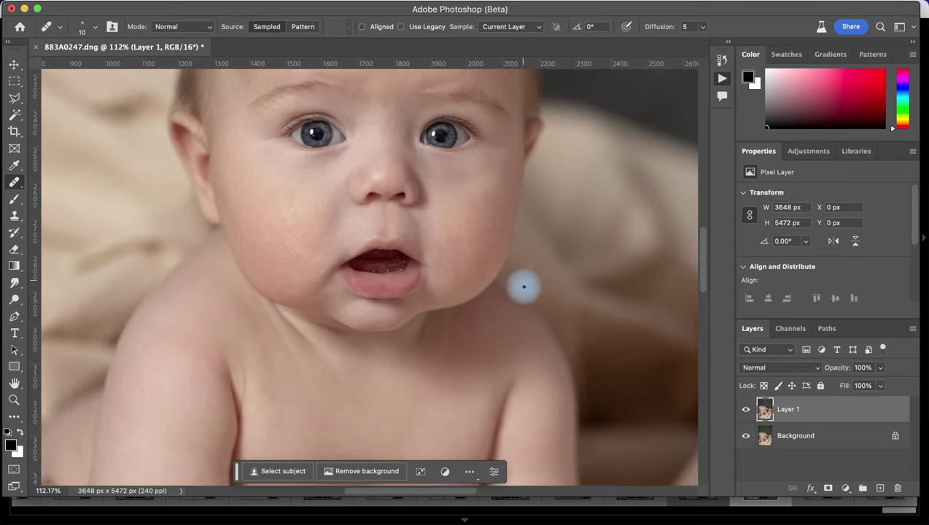
{"action": "scroll", "coordinate": [516, 286], "scroll_direction": "down", "scroll_amount": 4}
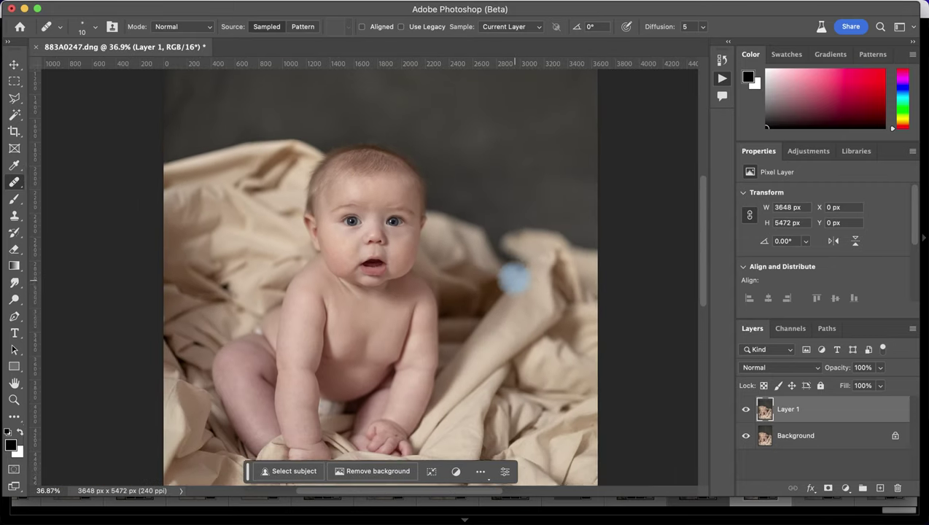
{"action": "left_click", "coordinate": [746, 405]}
{"action": "left_click", "coordinate": [746, 406]}
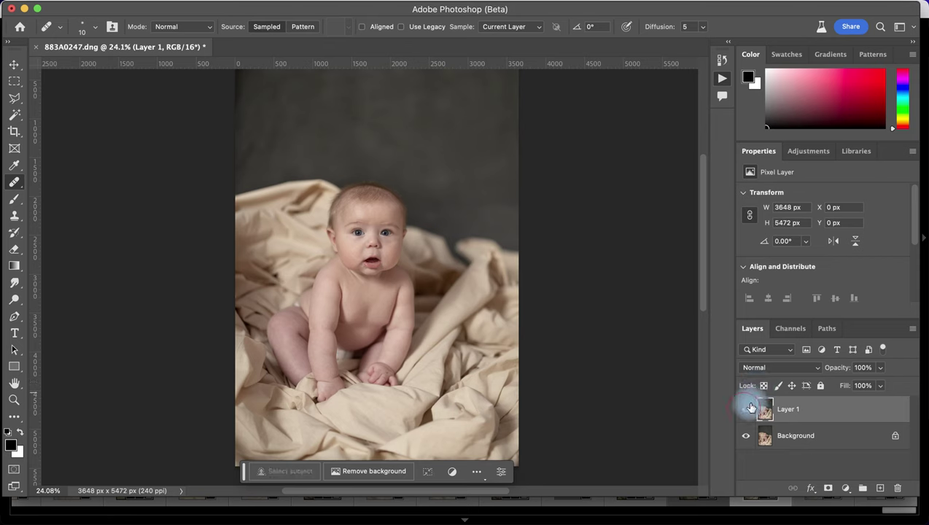
{"action": "left_click", "coordinate": [796, 436]}
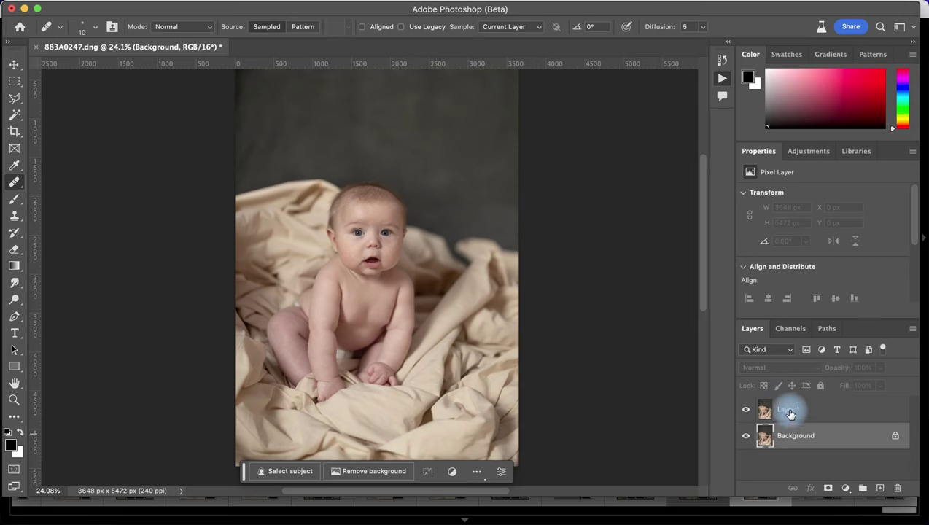
Step: Select Layer 1 and examine the skin on the baby's face up close and the whole portrait
{"action": "left_click", "coordinate": [788, 409]}
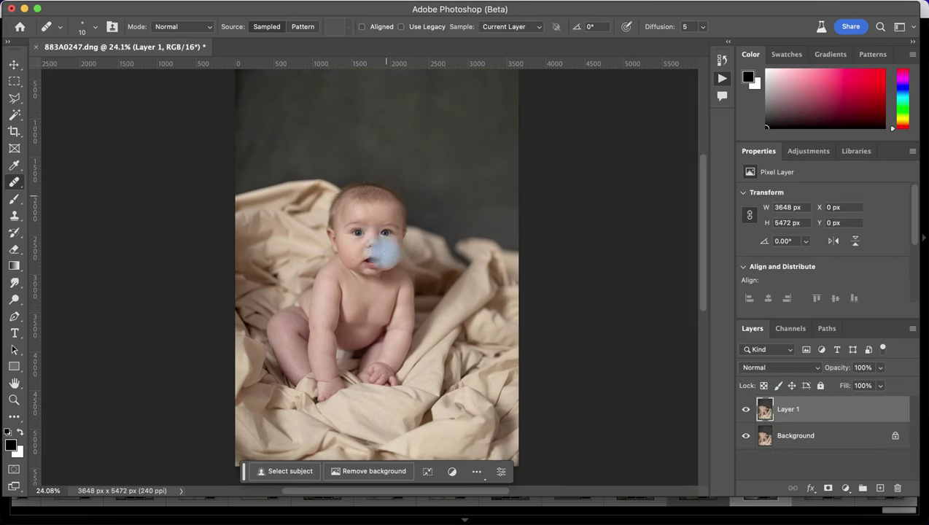
{"action": "scroll", "coordinate": [375, 223], "scroll_direction": "up", "scroll_amount": 3}
{"action": "scroll", "coordinate": [375, 223], "scroll_direction": "left", "scroll_amount": 3}
{"action": "scroll", "coordinate": [374, 223], "scroll_direction": "down", "scroll_amount": 4}
{"action": "scroll", "coordinate": [374, 223], "scroll_direction": "right", "scroll_amount": 5}
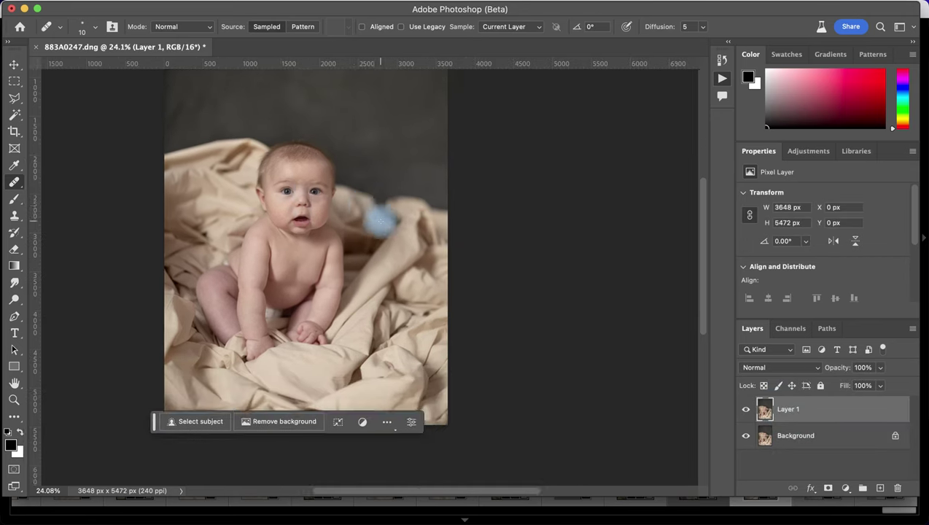
{"action": "scroll", "coordinate": [375, 225], "scroll_direction": "left", "scroll_amount": 3}
{"action": "scroll", "coordinate": [381, 230], "scroll_direction": "up", "scroll_amount": 5}
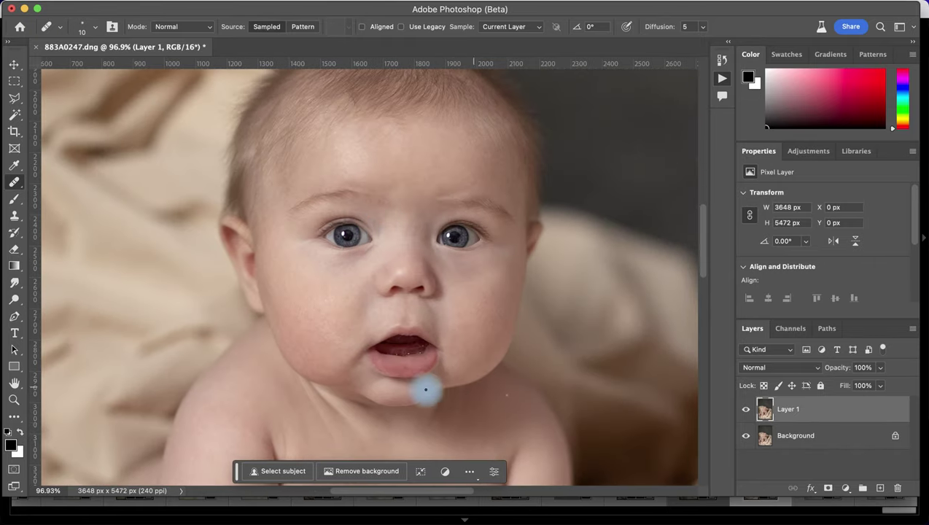
{"action": "left_click", "coordinate": [853, 514]}
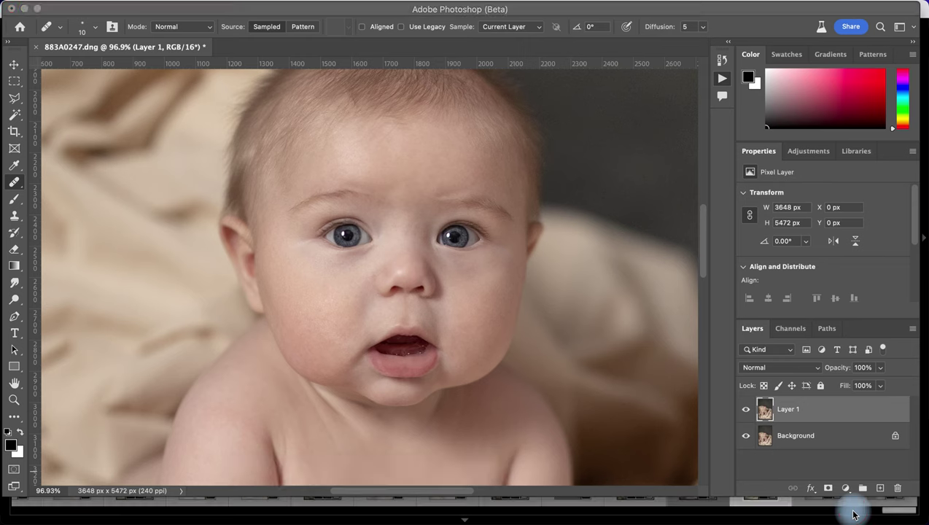
{"action": "left_click", "coordinate": [622, 266]}
{"action": "scroll", "coordinate": [622, 266], "scroll_direction": "down", "scroll_amount": 5}
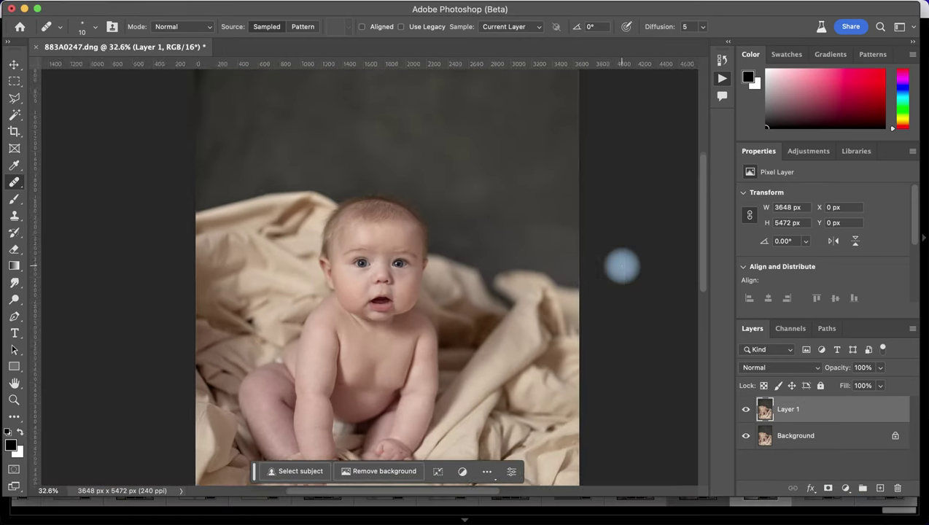
{"action": "scroll", "coordinate": [508, 348], "scroll_direction": "down", "scroll_amount": 3}
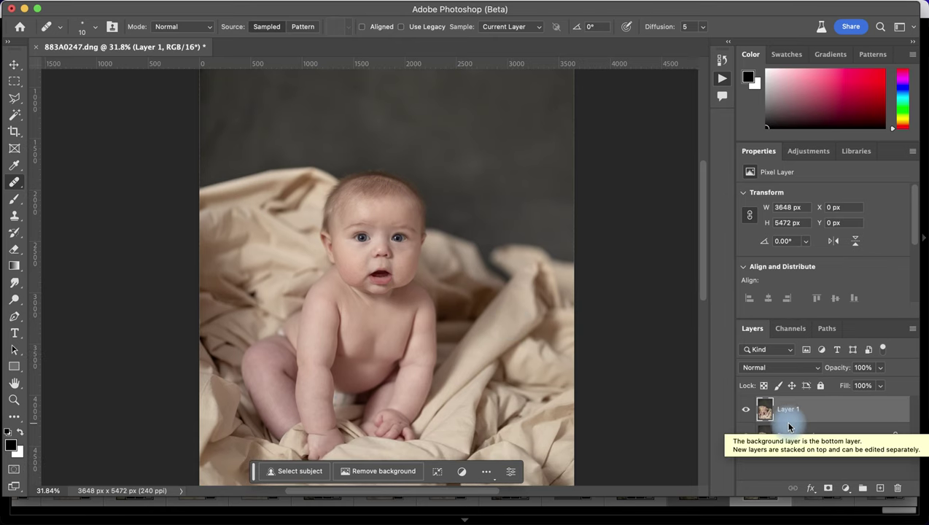
Step: Duplicate Layer 1 twice, naming the upper copy Texture and the lower copy Tone
{"action": "key", "text": "super+j"}
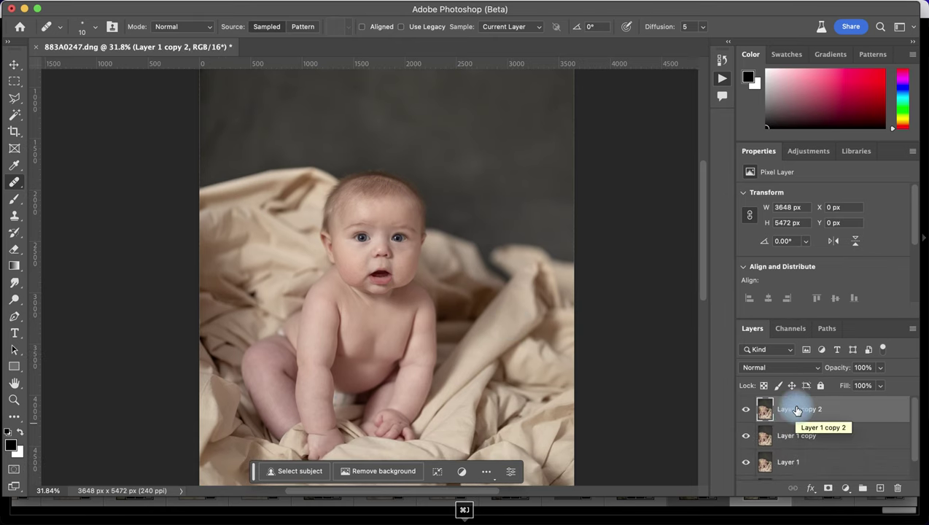
{"action": "double_click", "coordinate": [796, 409]}
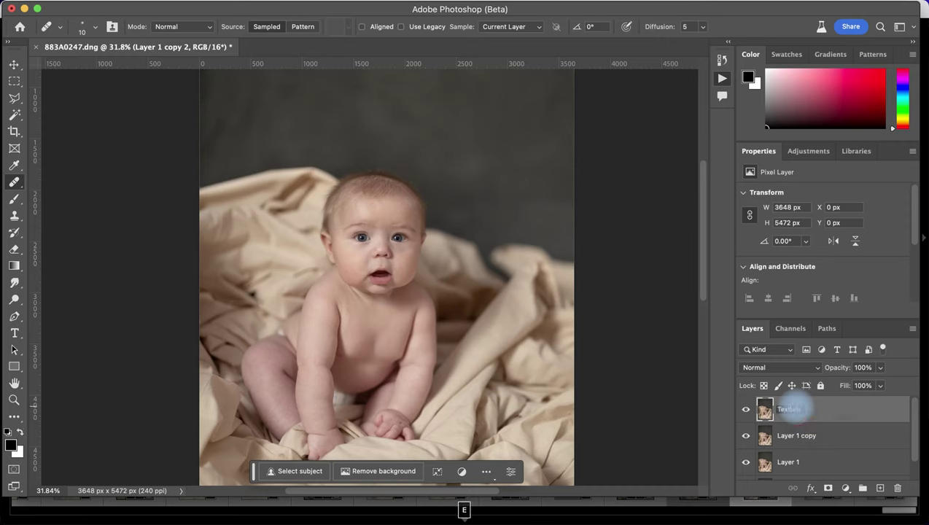
{"action": "type", "text": "Texture"}
{"action": "key", "text": "Return"}
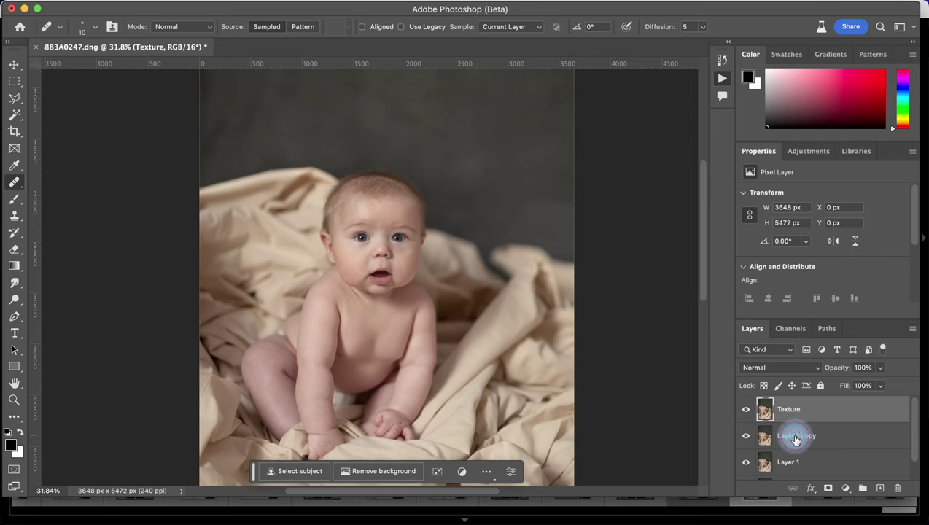
{"action": "double_click", "coordinate": [795, 435]}
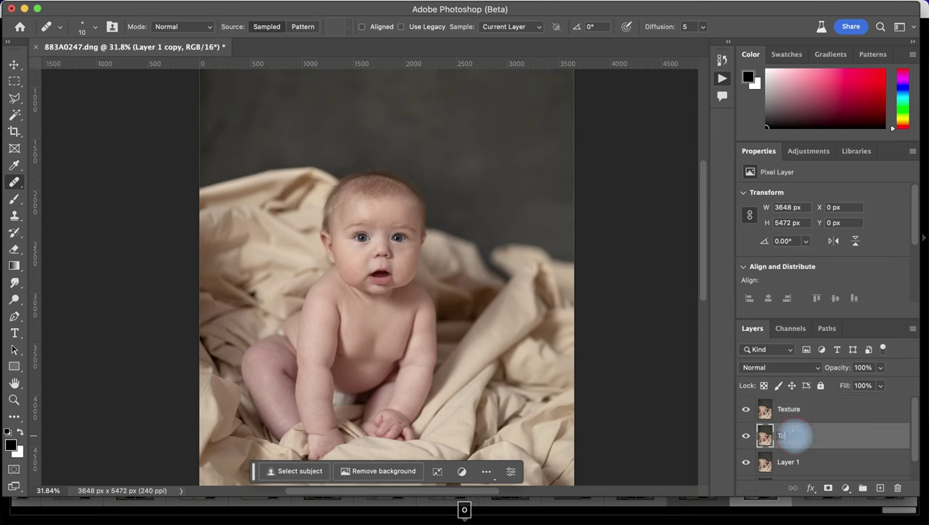
{"action": "type", "text": "Tone"}
{"action": "key", "text": "Return"}
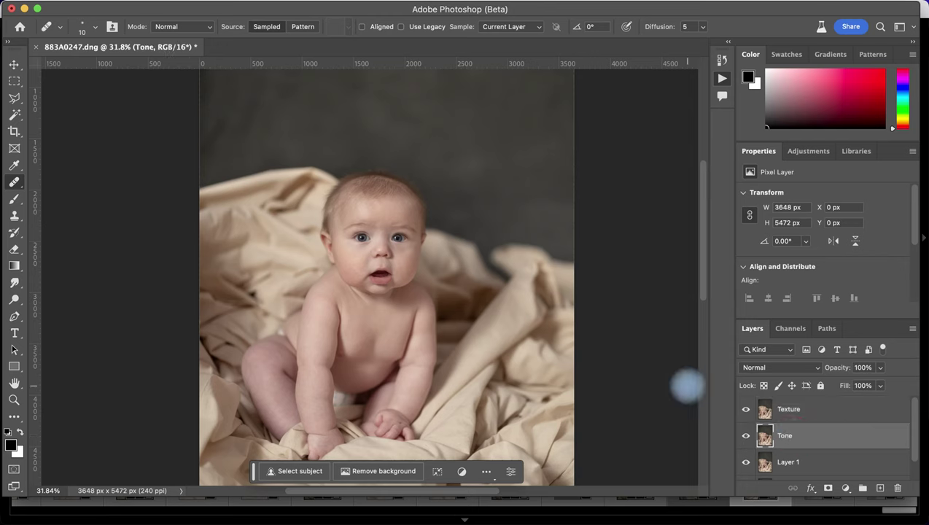
Step: Hide the Texture layer and open Gaussian Blur on the Tone layer with the preview centred on the baby's cheek
{"action": "left_click", "coordinate": [745, 412]}
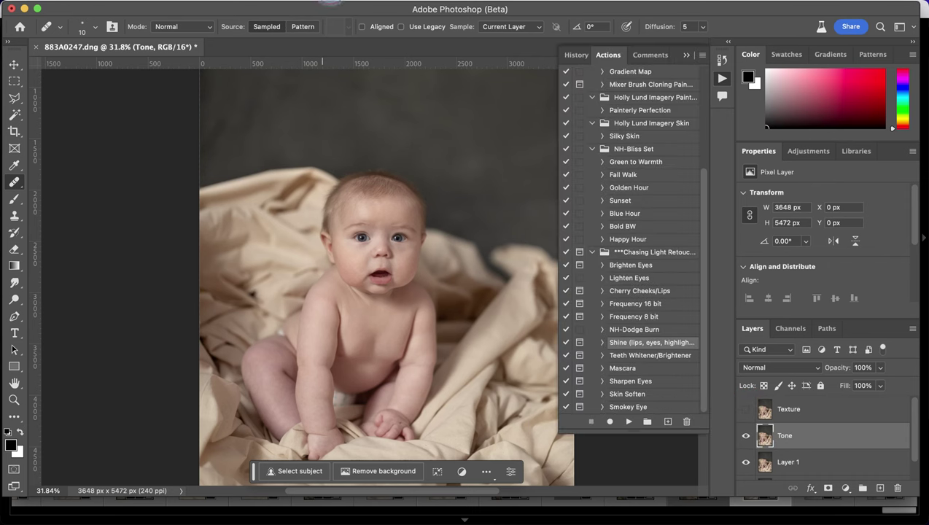
{"action": "left_click", "coordinate": [330, 2]}
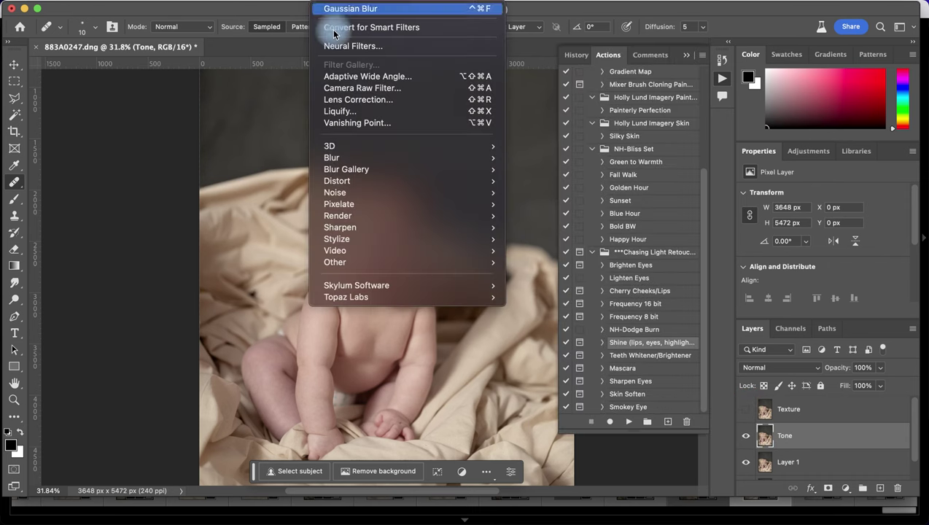
{"action": "mouse_move", "coordinate": [356, 165]}
{"action": "left_click", "coordinate": [548, 216]}
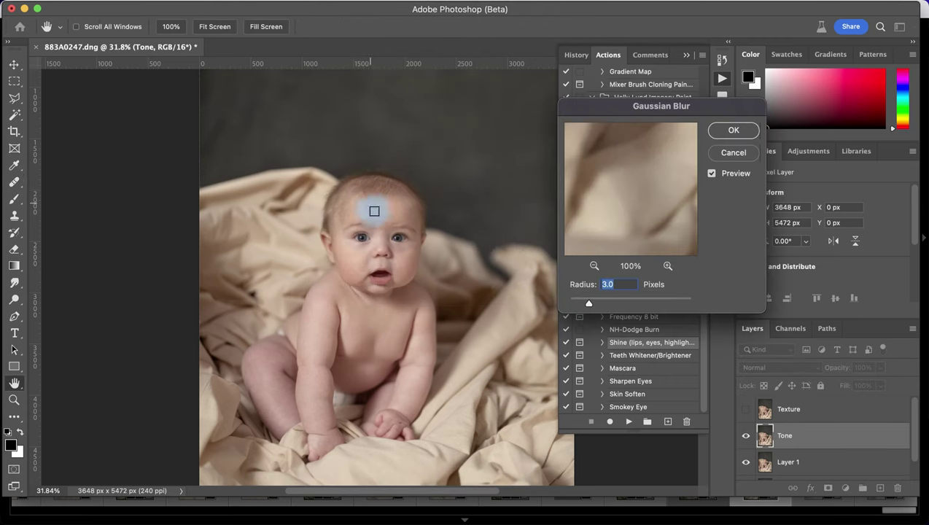
{"action": "left_click", "coordinate": [381, 212]}
{"action": "left_click", "coordinate": [351, 264]}
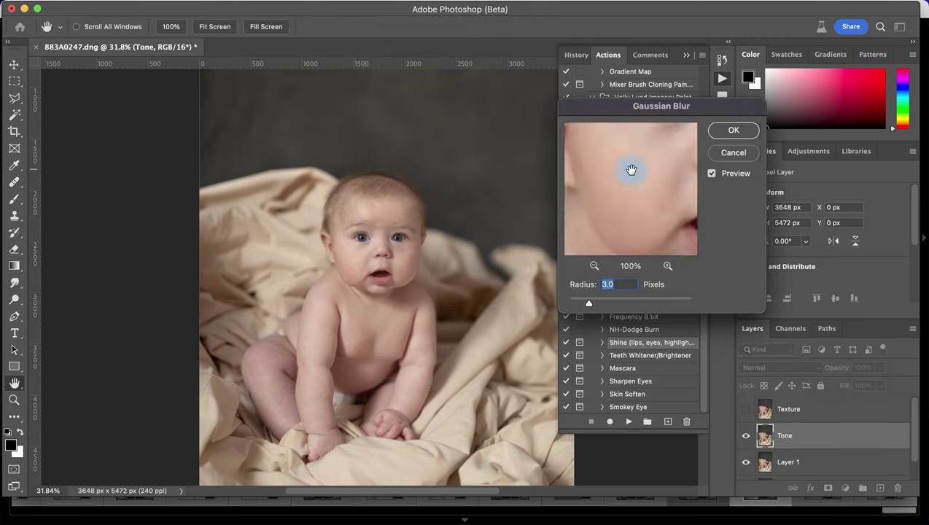
{"action": "left_click_drag", "start_coordinate": [630, 170], "coordinate": [630, 180]}
Step: Blur the Tone layer with a Gaussian Blur radius of about 3.9 pixels, judging the skin in the cheek preview
{"action": "left_click", "coordinate": [591, 299]}
{"action": "left_click_drag", "start_coordinate": [566, 300], "coordinate": [540, 299]}
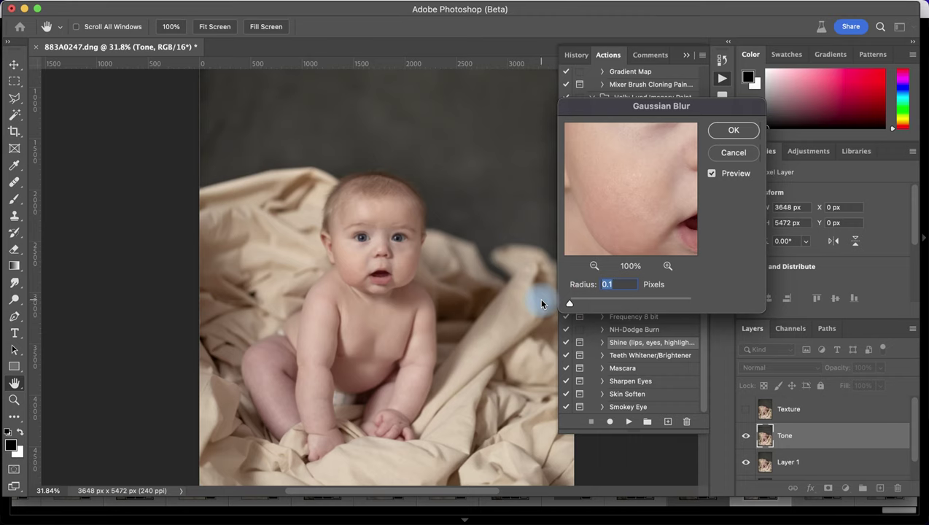
{"action": "left_click_drag", "start_coordinate": [644, 154], "coordinate": [552, 257]}
{"action": "left_click_drag", "start_coordinate": [638, 169], "coordinate": [719, 69]}
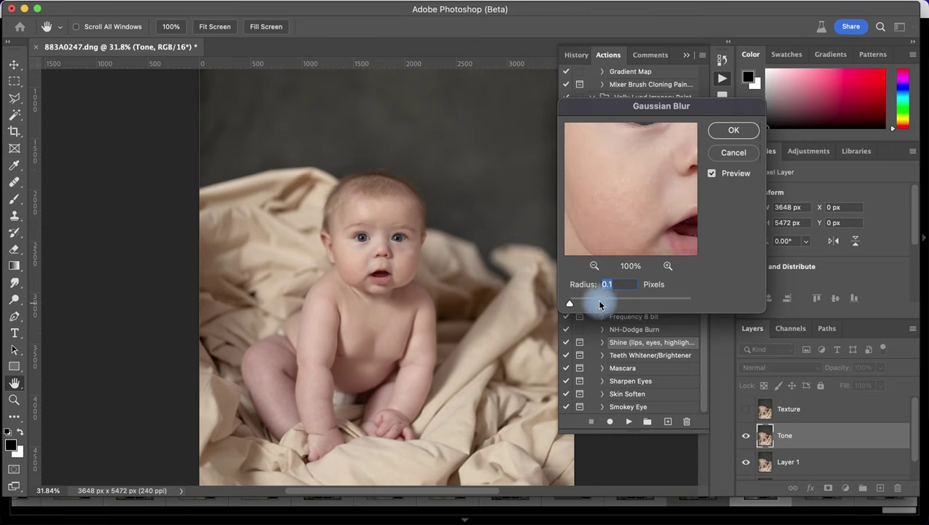
{"action": "left_click_drag", "start_coordinate": [597, 305], "coordinate": [584, 301]}
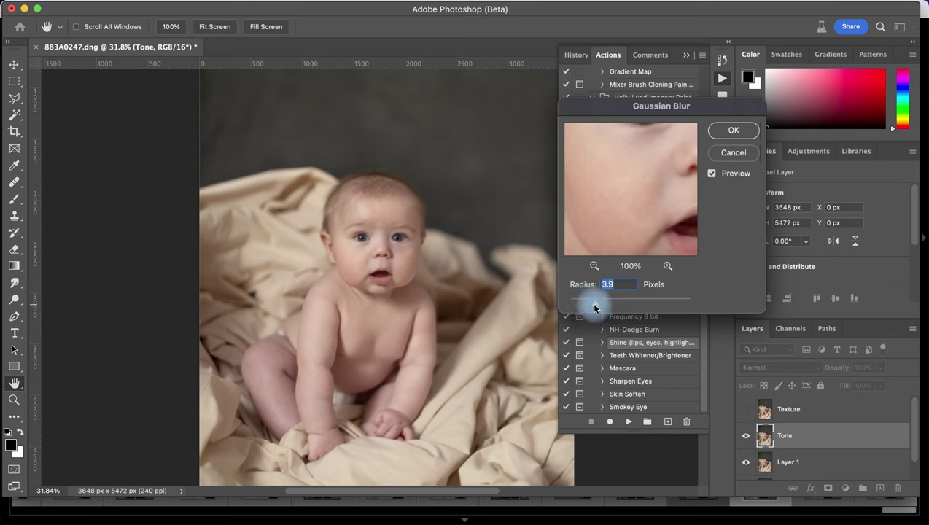
{"action": "mouse_move", "coordinate": [650, 188]}
{"action": "left_mouse_down"}
{"action": "mouse_move", "coordinate": [582, 266]}
{"action": "mouse_move", "coordinate": [624, 232]}
{"action": "mouse_move", "coordinate": [646, 189]}
{"action": "left_mouse_up"}
{"action": "left_click", "coordinate": [725, 129]}
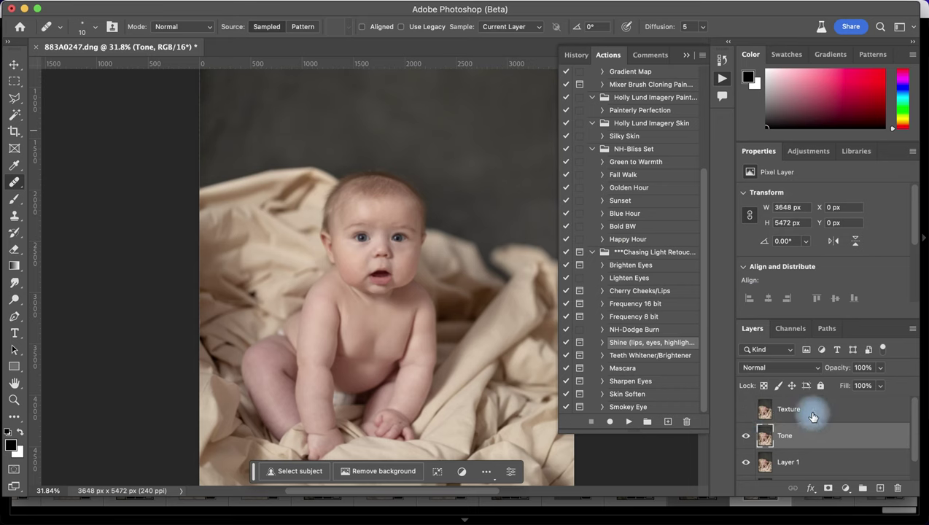
Step: Show the Texture layer and use Apply Image on it with Tone as source layer, Subtract blending, scale 2 and offset 128
{"action": "left_click", "coordinate": [813, 413]}
{"action": "left_click", "coordinate": [746, 411]}
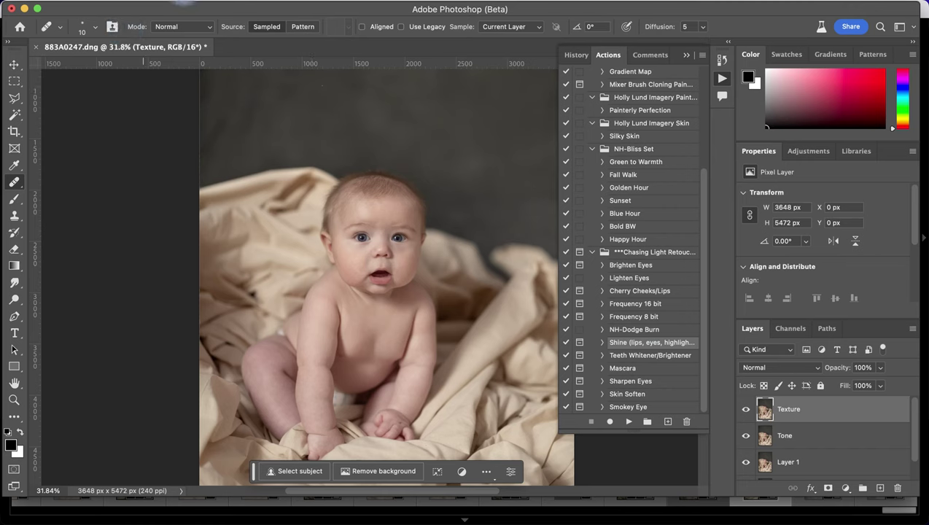
{"action": "left_click", "coordinate": [182, 2]}
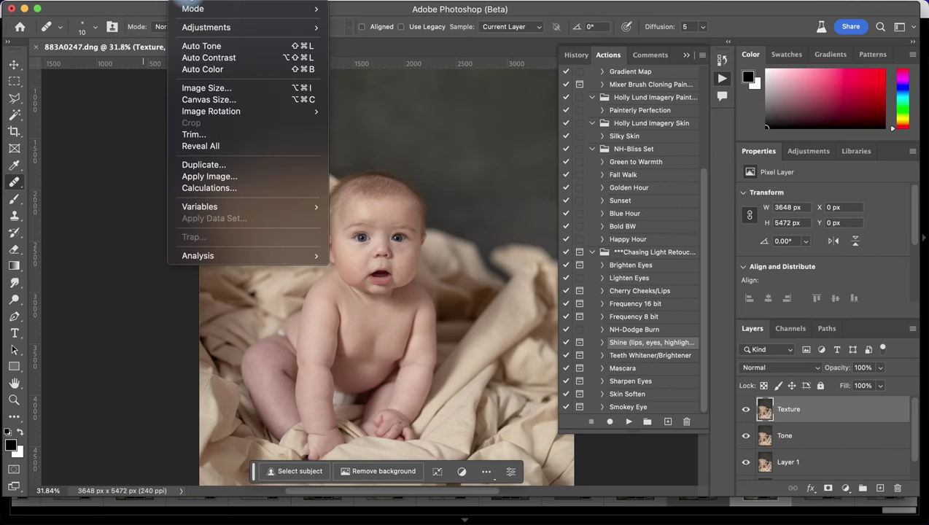
{"action": "left_click", "coordinate": [187, 175]}
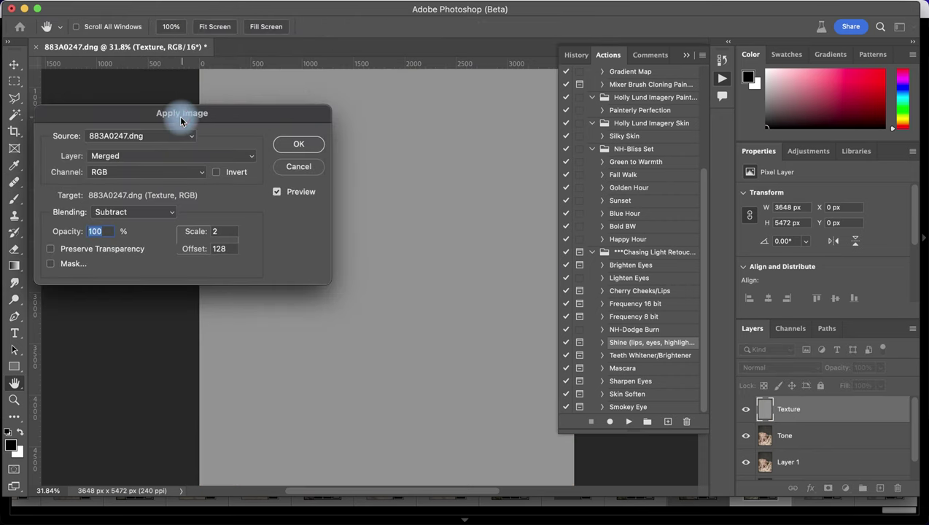
{"action": "left_click_drag", "start_coordinate": [183, 116], "coordinate": [238, 69]}
{"action": "left_click", "coordinate": [182, 106]}
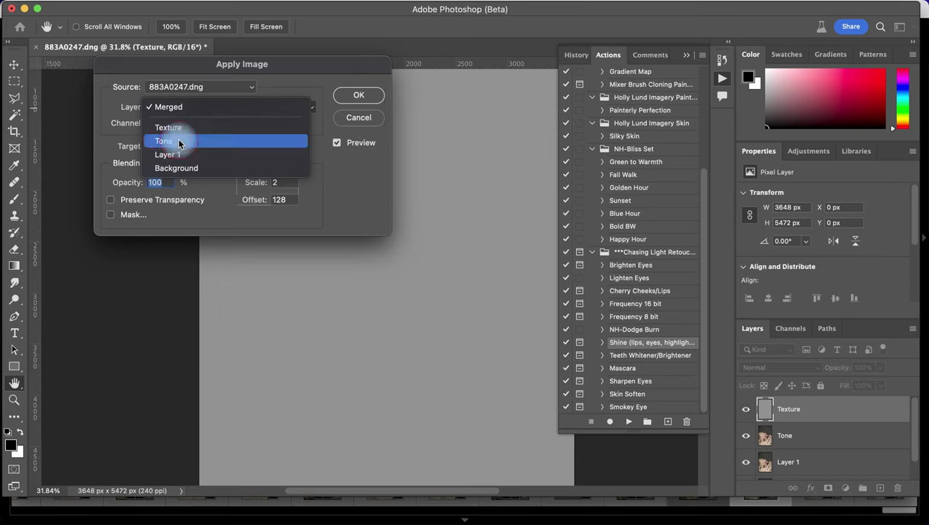
{"action": "left_click", "coordinate": [180, 140]}
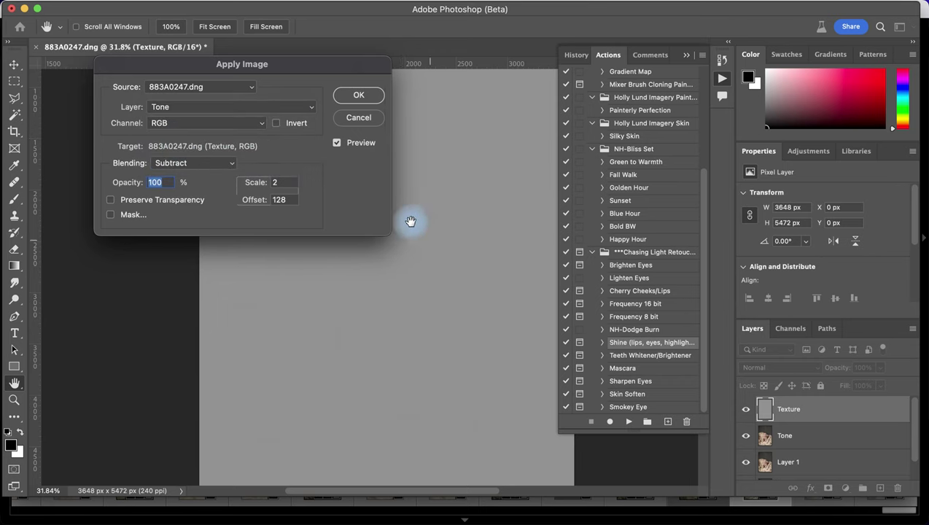
{"action": "left_click_drag", "start_coordinate": [295, 63], "coordinate": [254, 51]}
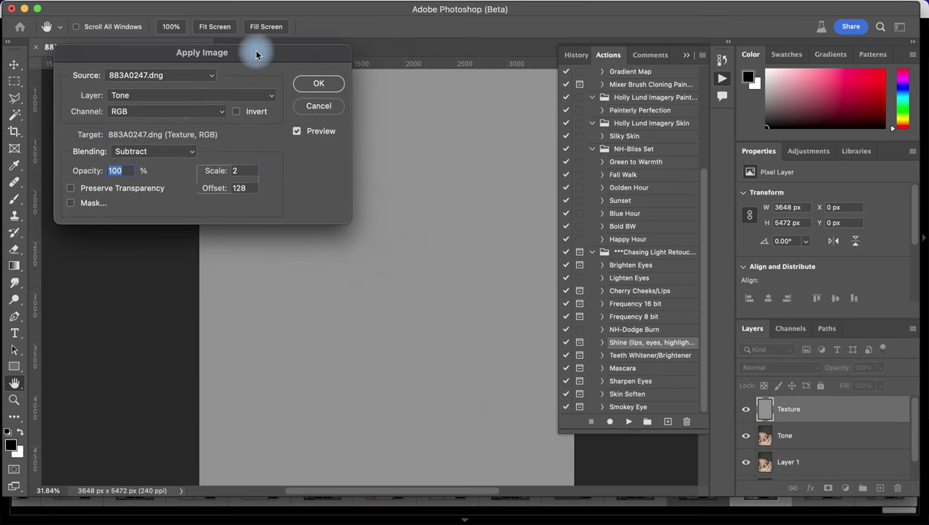
{"action": "left_click", "coordinate": [148, 152]}
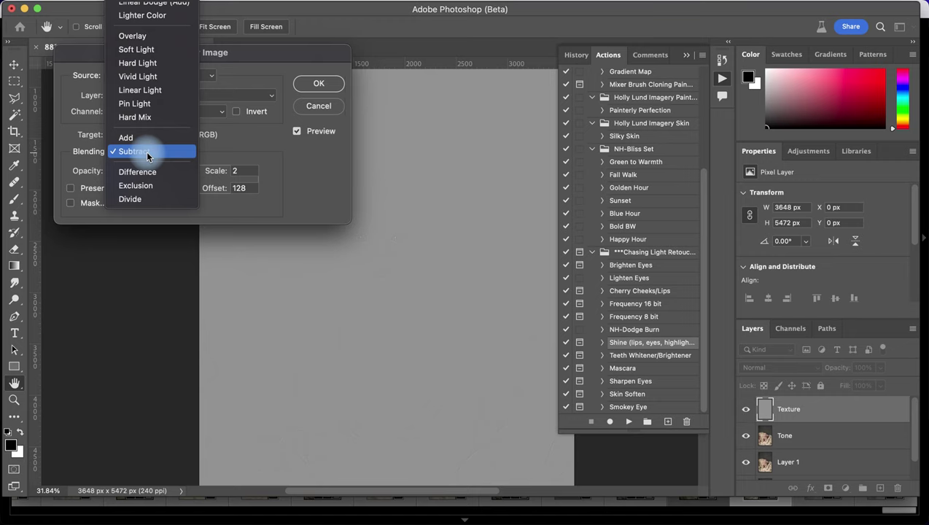
{"action": "left_click", "coordinate": [146, 151]}
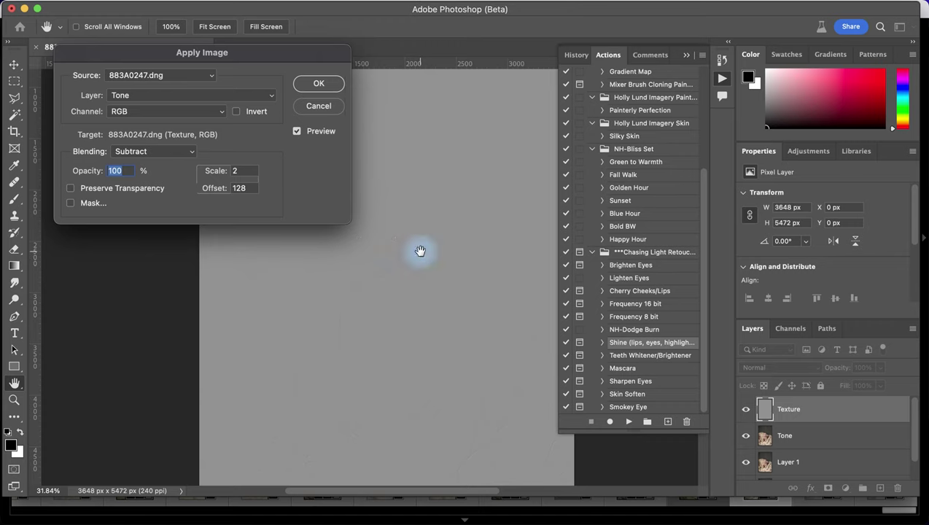
{"action": "left_click", "coordinate": [321, 84]}
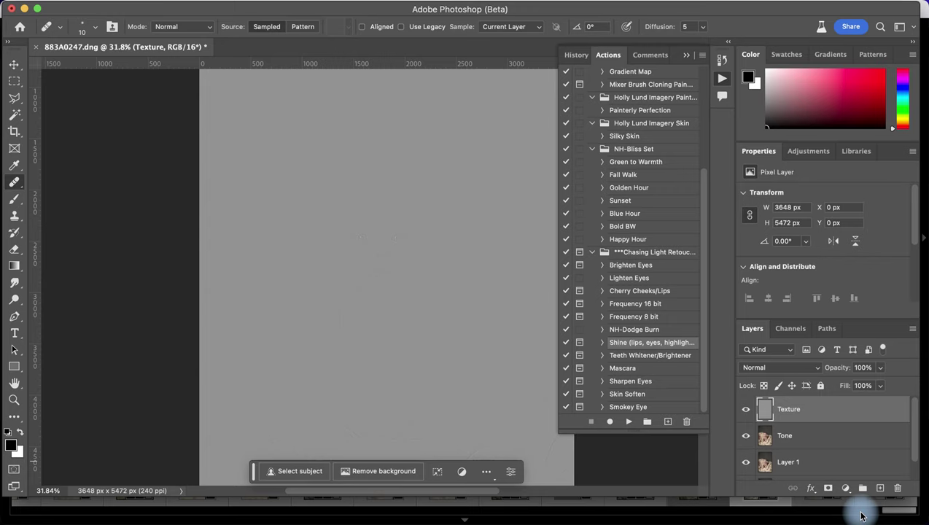
Step: Set the Texture layer's blend mode to Linear Light
{"action": "left_click", "coordinate": [860, 515]}
{"action": "left_click", "coordinate": [811, 419]}
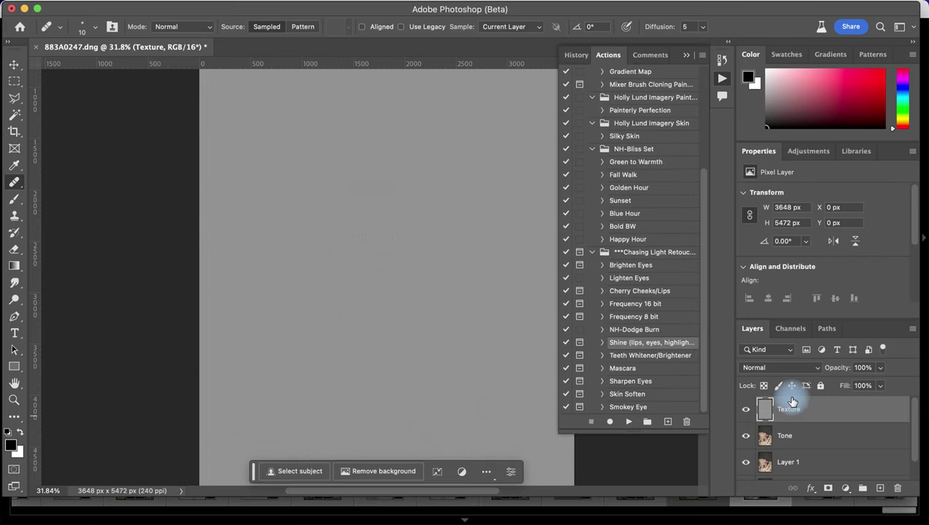
{"action": "left_click", "coordinate": [763, 369]}
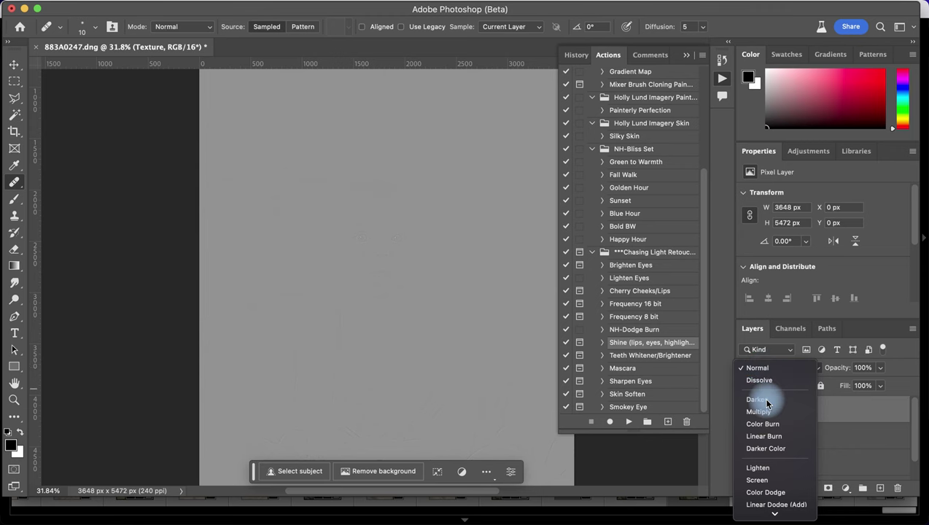
{"action": "scroll", "coordinate": [766, 406], "scroll_direction": "down", "scroll_amount": 2}
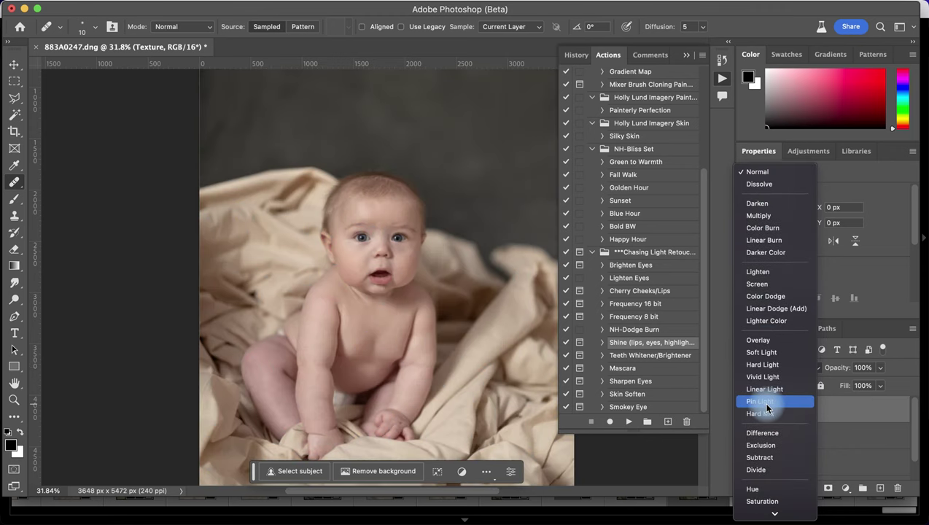
{"action": "left_click", "coordinate": [766, 391]}
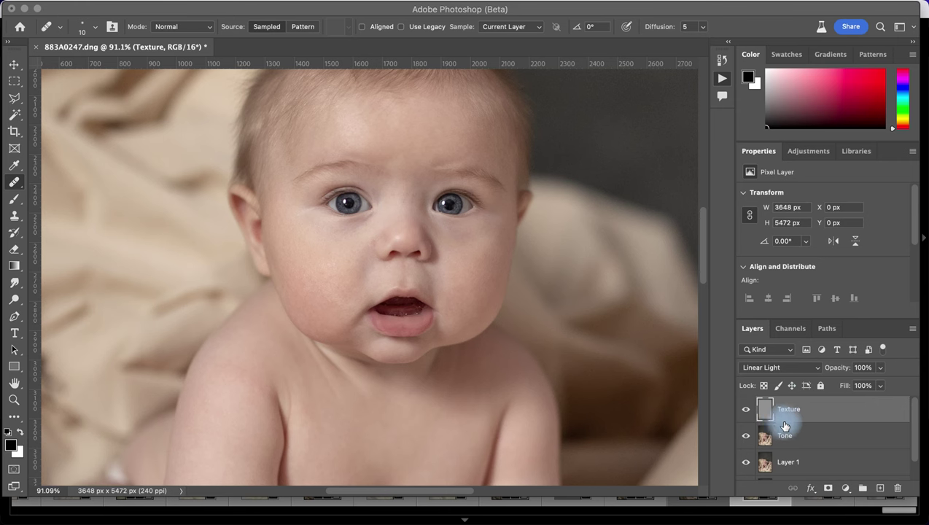
Step: Group the Texture and Tone layers, compare the portrait with the group hidden and shown, and expand the group
{"action": "left_click", "coordinate": [800, 437], "text": "shift"}
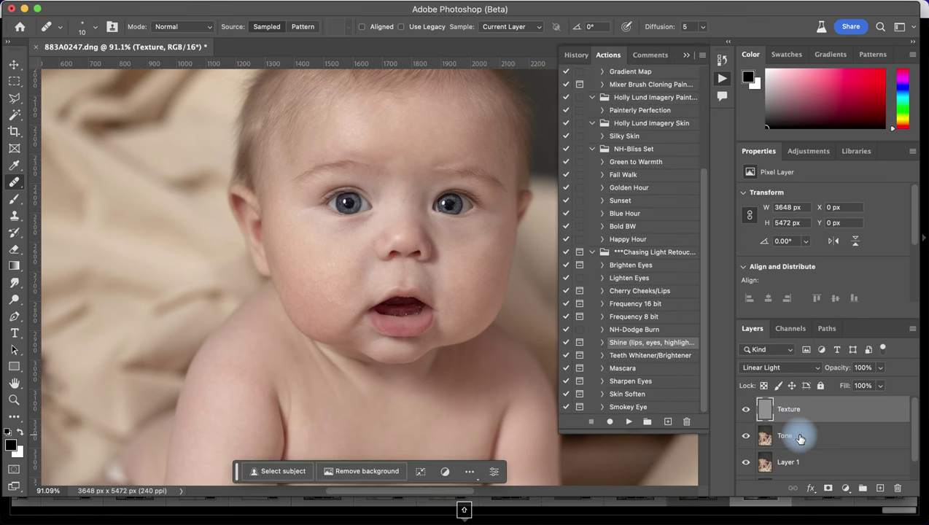
{"action": "left_click", "coordinate": [799, 435], "text": "shift"}
{"action": "key", "text": "super+g"}
{"action": "left_click", "coordinate": [745, 405]}
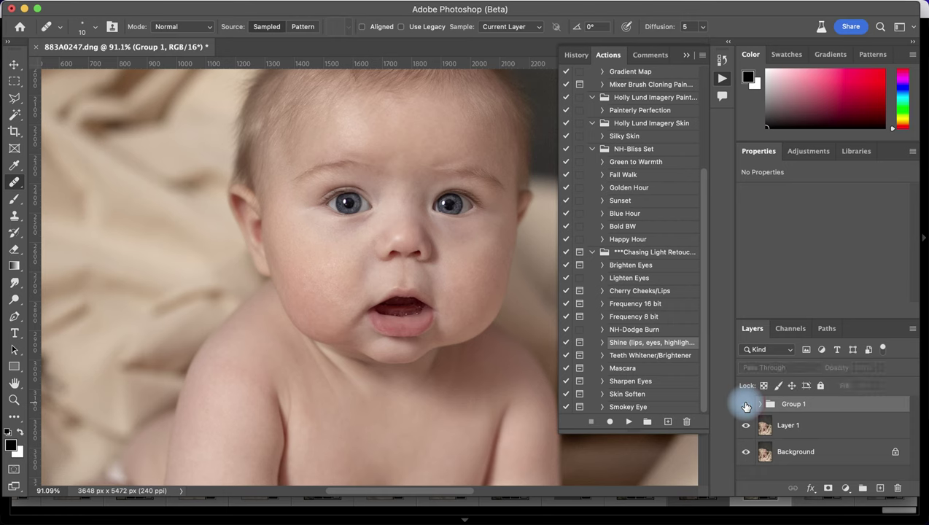
{"action": "left_click", "coordinate": [745, 404]}
{"action": "left_click", "coordinate": [760, 404]}
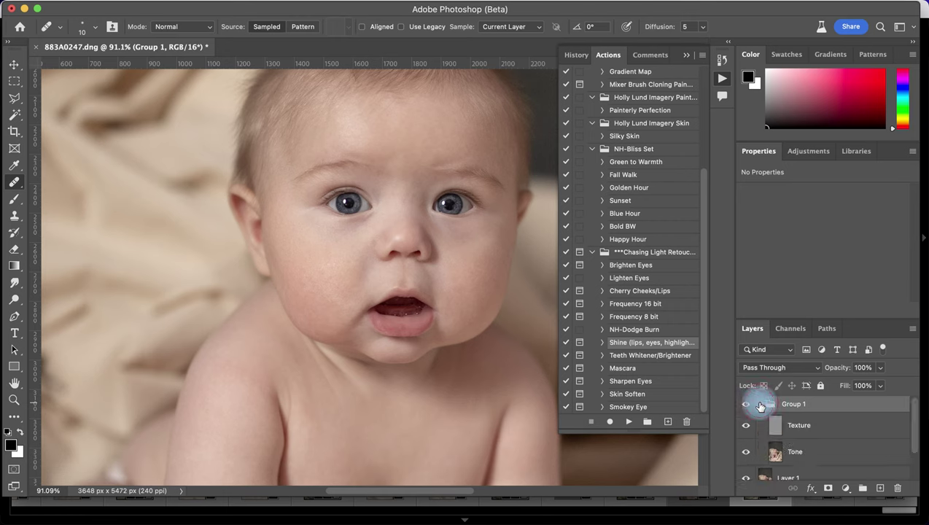
Step: Select the Tone layer and activate the Mixer Brush tool for blending the baby's face
{"action": "left_click", "coordinate": [785, 431]}
{"action": "left_click", "coordinate": [777, 450]}
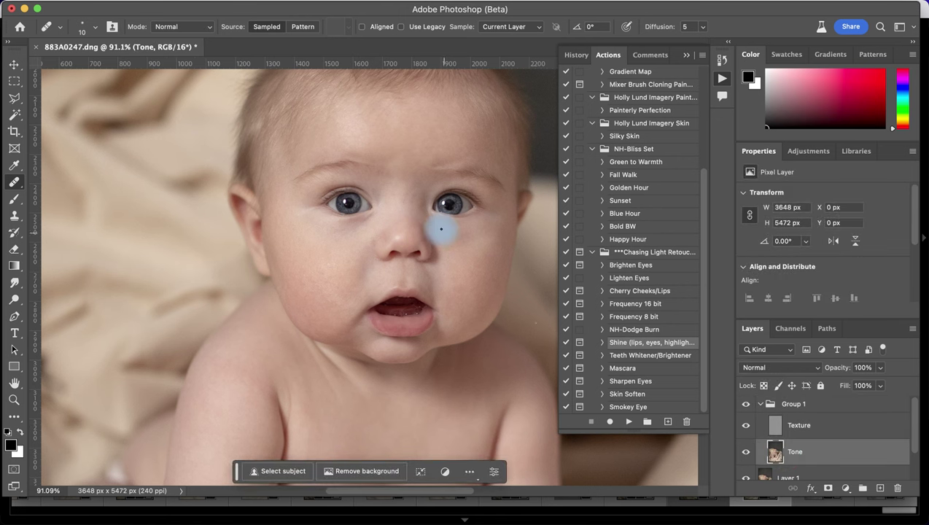
{"action": "scroll", "coordinate": [441, 230], "scroll_direction": "up", "scroll_amount": 2}
{"action": "scroll", "coordinate": [441, 230], "scroll_direction": "right", "scroll_amount": 1}
{"action": "scroll", "coordinate": [440, 228], "scroll_direction": "up", "scroll_amount": 4}
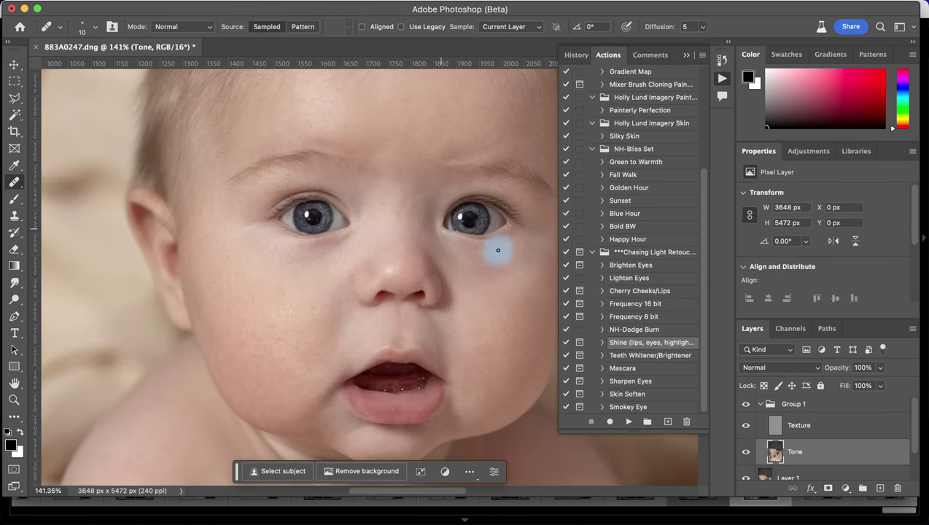
{"action": "left_click", "coordinate": [847, 511]}
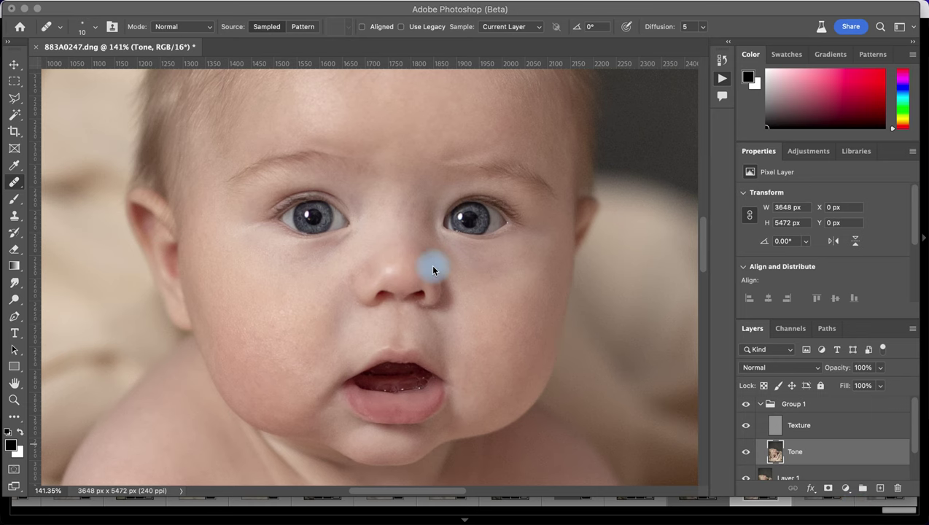
{"action": "scroll", "coordinate": [432, 271], "scroll_direction": "up", "scroll_amount": 1}
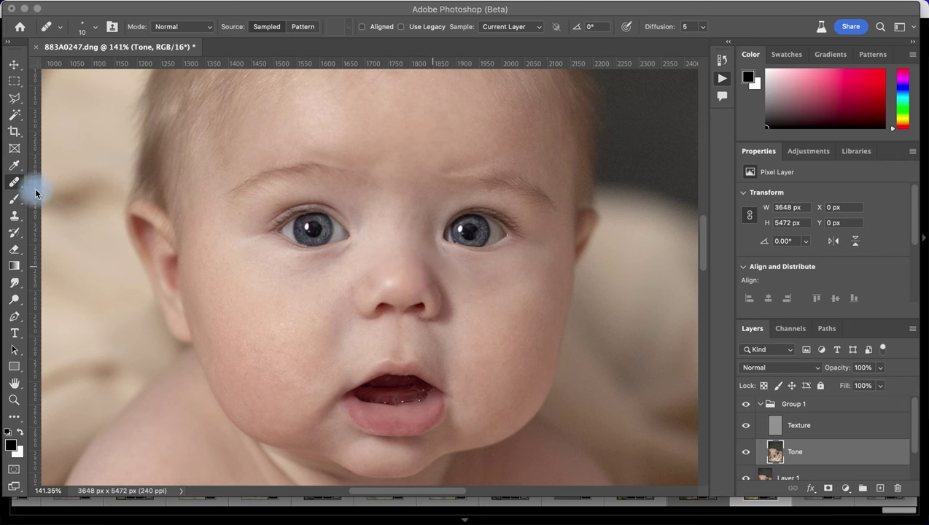
{"action": "key", "text": "alt+F9"}
{"action": "left_click_drag", "start_coordinate": [14, 199], "coordinate": [68, 234]}
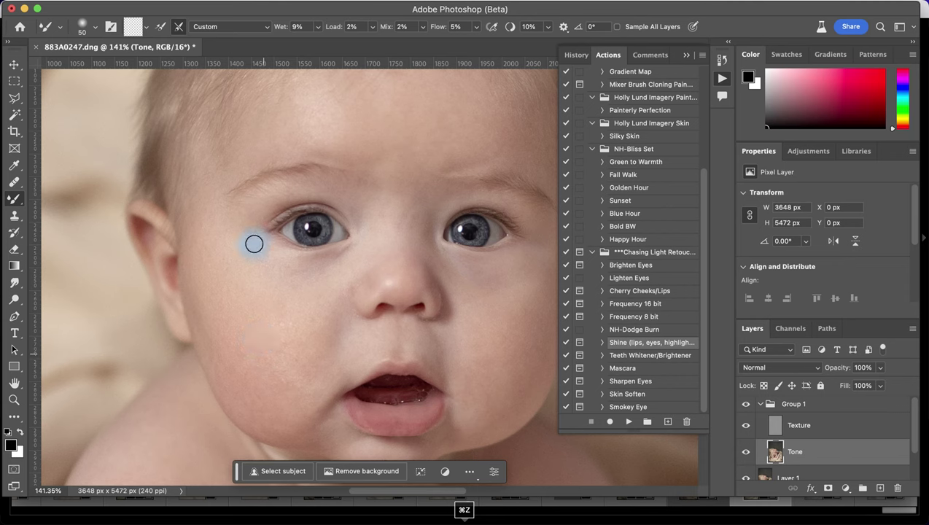
Step: Set the Mixer Brush load to 23% and mix to 19%
{"action": "left_click", "coordinate": [370, 28]}
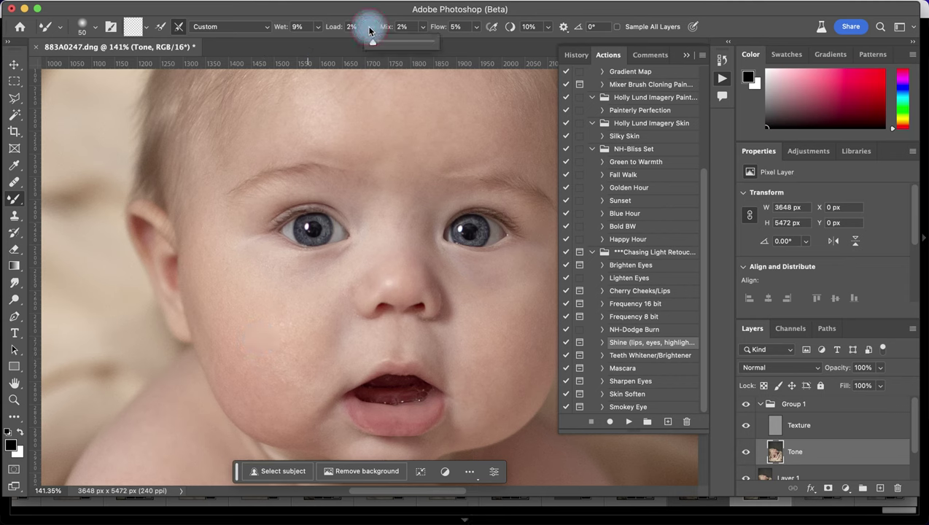
{"action": "left_click", "coordinate": [320, 29]}
{"action": "left_click", "coordinate": [341, 14]}
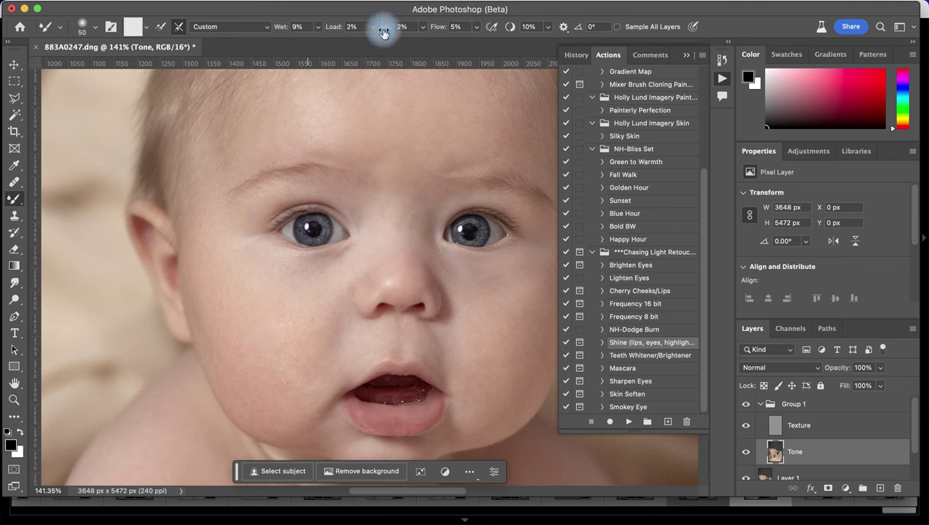
{"action": "left_click", "coordinate": [373, 28]}
{"action": "left_click_drag", "start_coordinate": [373, 45], "coordinate": [384, 45]}
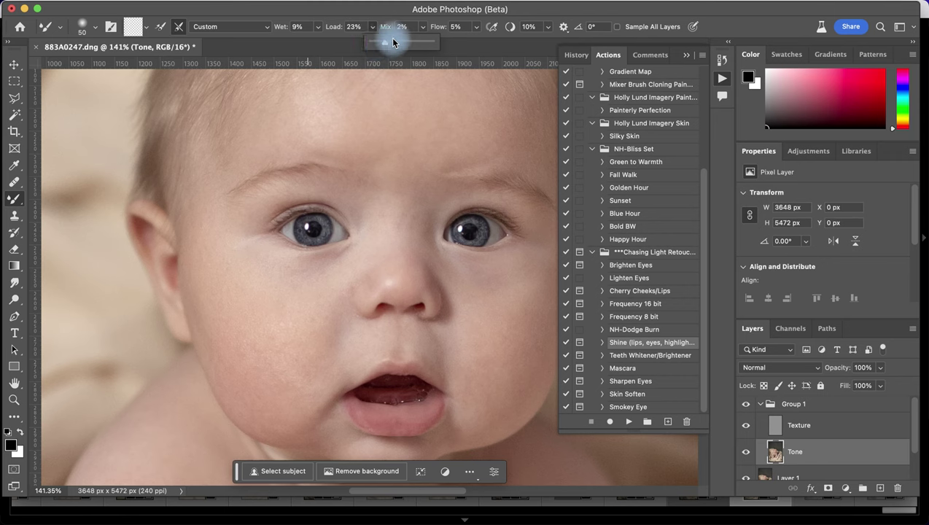
{"action": "left_click", "coordinate": [422, 27]}
{"action": "left_click_drag", "start_coordinate": [422, 38], "coordinate": [428, 42]}
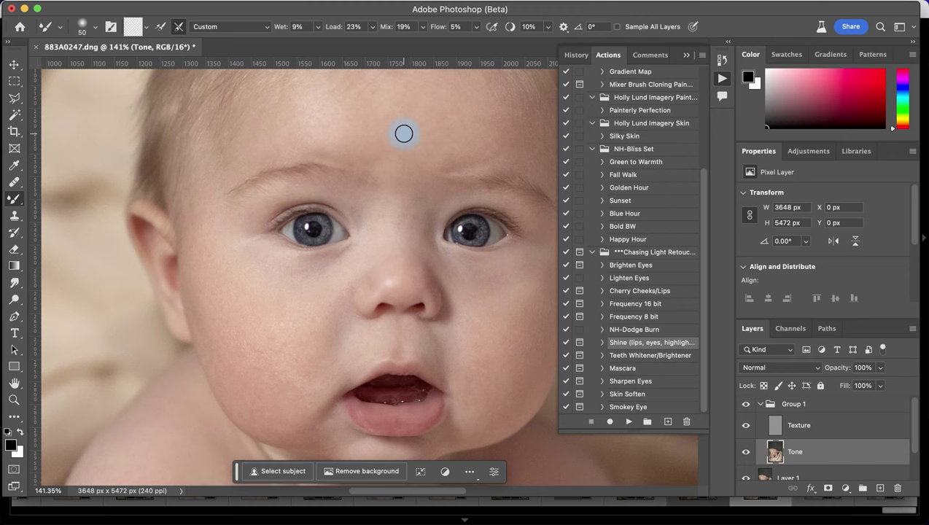
Step: Enlarge the Mixer Brush to 80 and blend the skin under the baby's eye and between the eyebrows
{"action": "key", "text": "bracketright"}
{"action": "key", "text": "bracketright"}
{"action": "key", "text": "bracketright"}
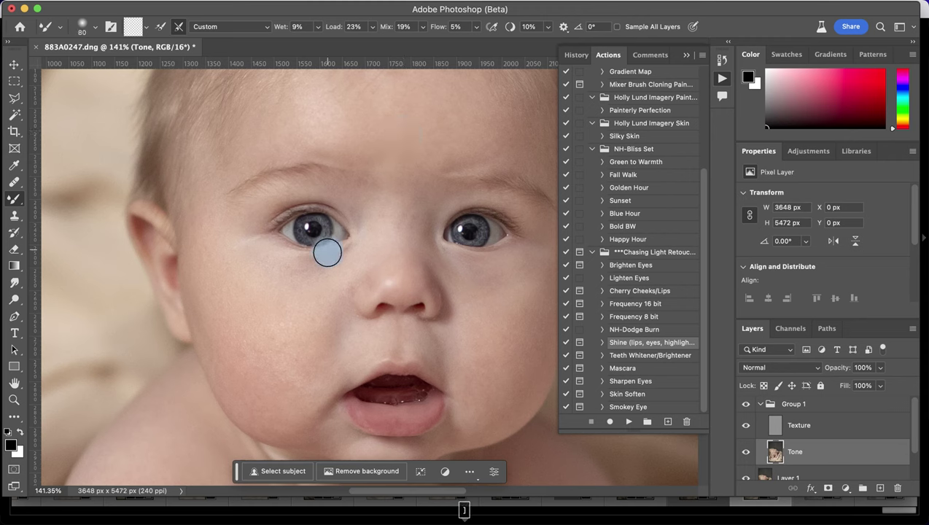
{"action": "mouse_move", "coordinate": [278, 269]}
{"action": "left_mouse_down"}
{"action": "mouse_move", "coordinate": [300, 279]}
{"action": "mouse_move", "coordinate": [327, 262]}
{"action": "mouse_move", "coordinate": [300, 269]}
{"action": "mouse_move", "coordinate": [340, 252]}
{"action": "mouse_move", "coordinate": [291, 267]}
{"action": "mouse_move", "coordinate": [340, 256]}
{"action": "mouse_move", "coordinate": [315, 261]}
{"action": "mouse_move", "coordinate": [309, 274]}
{"action": "mouse_move", "coordinate": [346, 260]}
{"action": "mouse_move", "coordinate": [315, 285]}
{"action": "mouse_move", "coordinate": [360, 248]}
{"action": "left_mouse_up"}
{"action": "mouse_move", "coordinate": [417, 179]}
{"action": "left_mouse_down"}
{"action": "mouse_move", "coordinate": [415, 233]}
{"action": "mouse_move", "coordinate": [423, 181]}
{"action": "left_mouse_up"}
{"action": "mouse_move", "coordinate": [412, 230]}
{"action": "left_mouse_down"}
{"action": "mouse_move", "coordinate": [423, 180]}
{"action": "mouse_move", "coordinate": [415, 239]}
{"action": "mouse_move", "coordinate": [419, 172]}
{"action": "mouse_move", "coordinate": [416, 184]}
{"action": "left_mouse_up"}
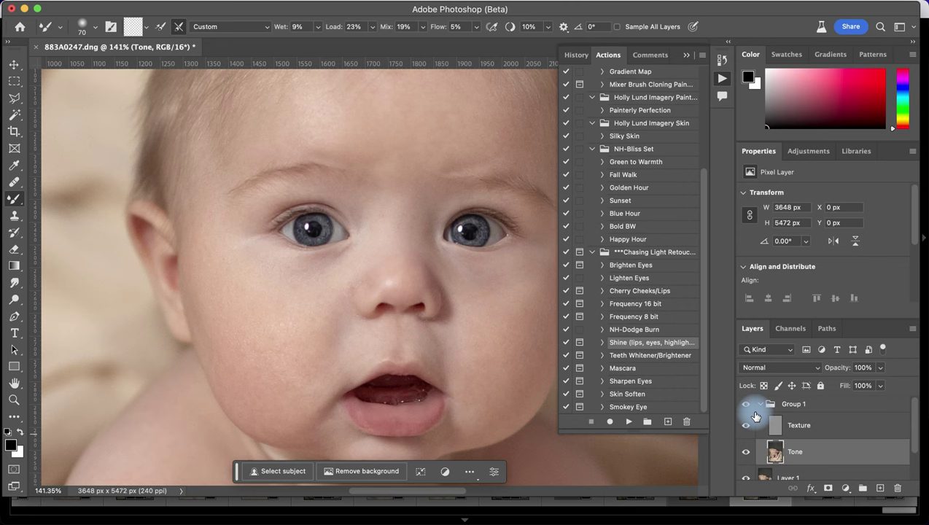
Step: Compare the blended face with Group 1 hidden and shown
{"action": "left_click", "coordinate": [745, 406]}
{"action": "left_click", "coordinate": [746, 404]}
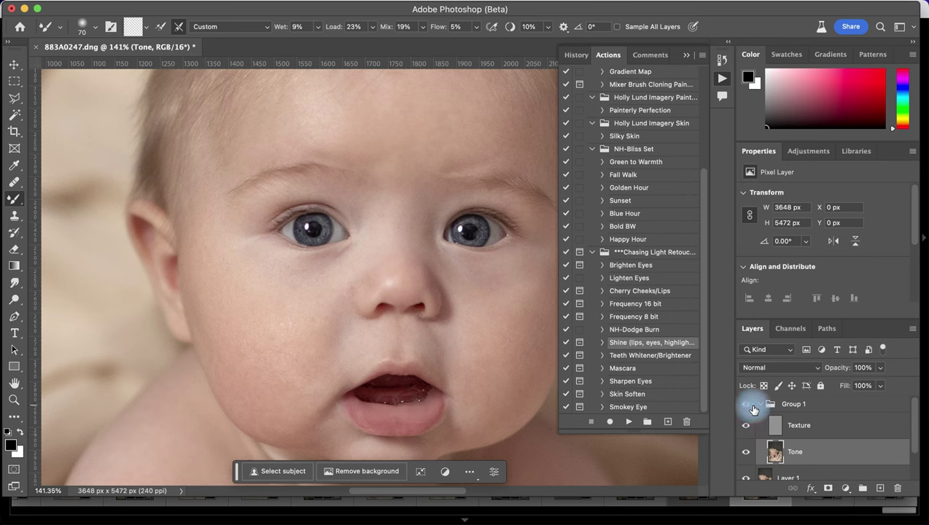
{"action": "left_click", "coordinate": [747, 403]}
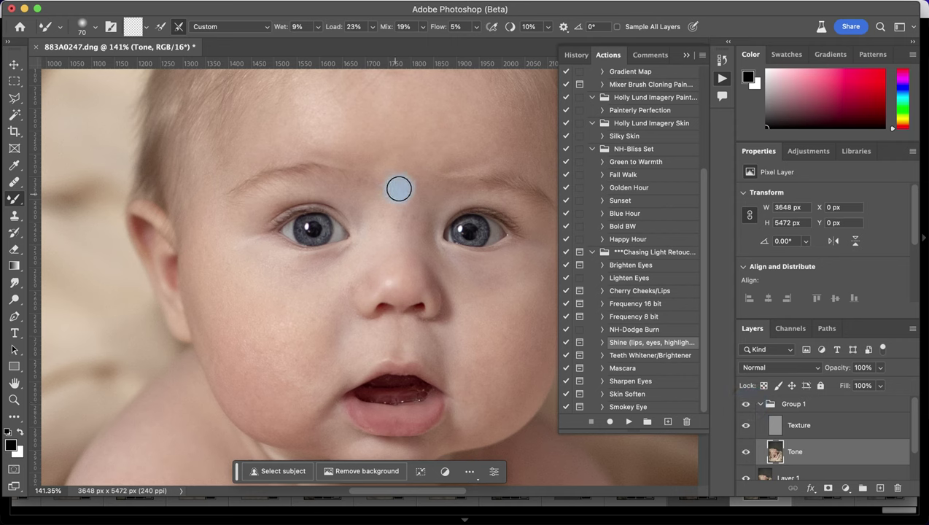
Step: Undo the last Mixer Brush stroke and blend the shadow under the inner eye corner with the brush at 50
{"action": "mouse_move", "coordinate": [388, 181]}
{"action": "left_mouse_down"}
{"action": "mouse_move", "coordinate": [363, 154]}
{"action": "mouse_move", "coordinate": [383, 164]}
{"action": "mouse_move", "coordinate": [352, 141]}
{"action": "mouse_move", "coordinate": [367, 156]}
{"action": "mouse_move", "coordinate": [316, 145]}
{"action": "mouse_move", "coordinate": [399, 170]}
{"action": "left_mouse_up"}
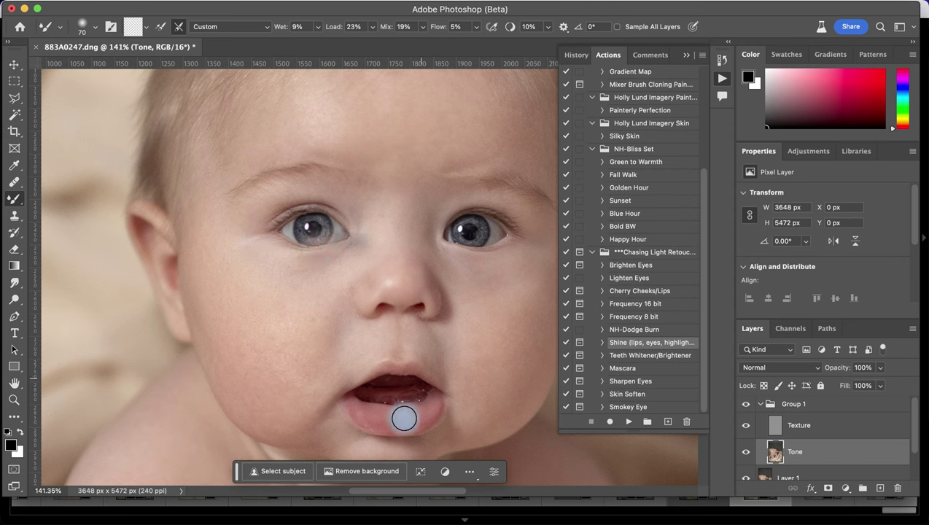
{"action": "key", "text": "super+z"}
{"action": "left_click_drag", "start_coordinate": [360, 237], "coordinate": [333, 239]}
{"action": "key", "text": "bracketleft"}
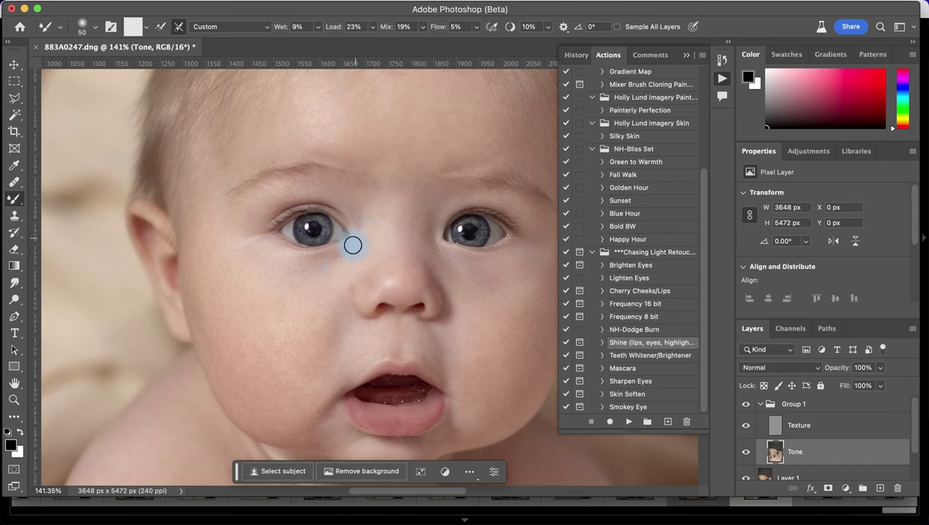
{"action": "mouse_move", "coordinate": [355, 236]}
{"action": "left_mouse_down"}
{"action": "mouse_move", "coordinate": [321, 268]}
{"action": "mouse_move", "coordinate": [368, 237]}
{"action": "mouse_move", "coordinate": [329, 279]}
{"action": "mouse_move", "coordinate": [354, 267]}
{"action": "mouse_move", "coordinate": [363, 252]}
{"action": "mouse_move", "coordinate": [326, 282]}
{"action": "mouse_move", "coordinate": [365, 229]}
{"action": "mouse_move", "coordinate": [320, 271]}
{"action": "mouse_move", "coordinate": [335, 271]}
{"action": "mouse_move", "coordinate": [355, 239]}
{"action": "mouse_move", "coordinate": [328, 263]}
{"action": "mouse_move", "coordinate": [301, 259]}
{"action": "mouse_move", "coordinate": [339, 253]}
{"action": "mouse_move", "coordinate": [296, 259]}
{"action": "mouse_move", "coordinate": [333, 257]}
{"action": "mouse_move", "coordinate": [312, 272]}
{"action": "left_mouse_up"}
{"action": "left_click", "coordinate": [438, 371]}
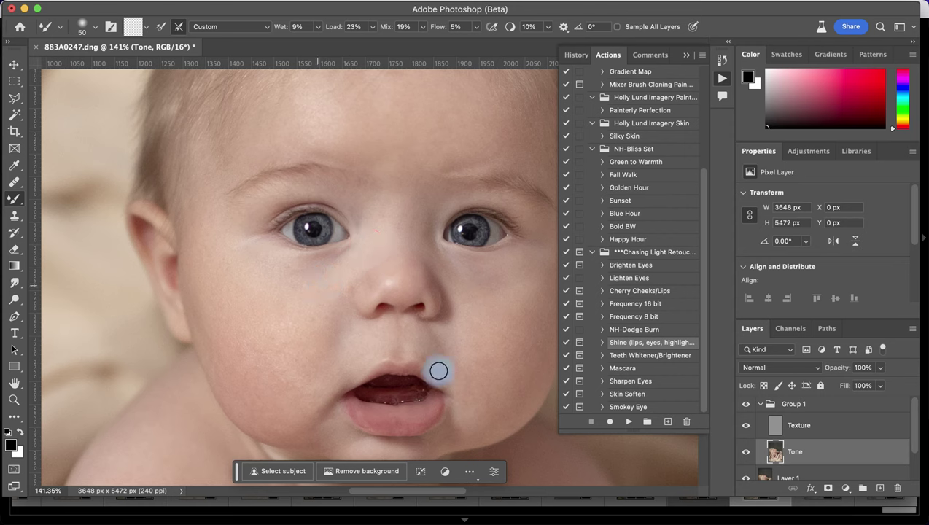
Step: Toggle Group 1's visibility to check the retouching before and after, and reselect the Tone layer
{"action": "left_click", "coordinate": [758, 426]}
{"action": "left_click", "coordinate": [745, 404]}
{"action": "left_click", "coordinate": [746, 425]}
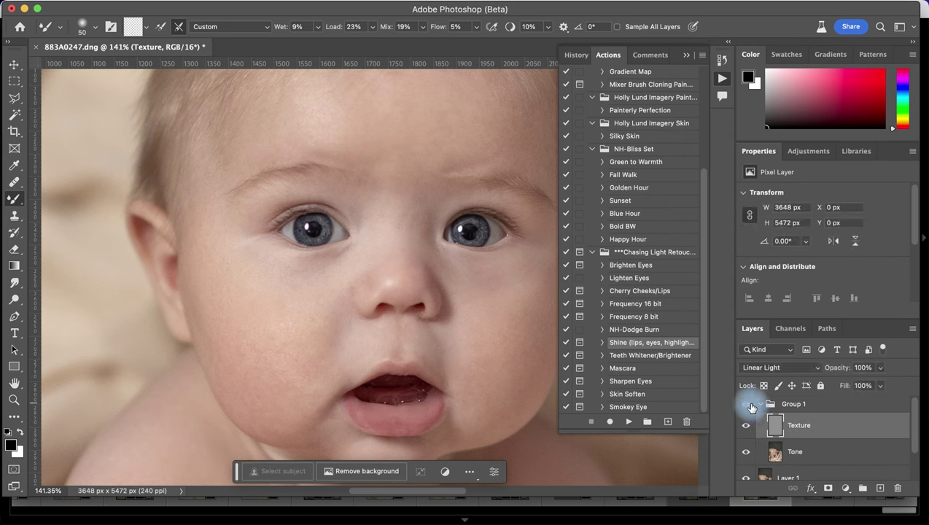
{"action": "left_click", "coordinate": [745, 404]}
{"action": "left_click", "coordinate": [745, 404]}
{"action": "left_click", "coordinate": [745, 404]}
{"action": "left_click", "coordinate": [775, 450]}
{"action": "left_click", "coordinate": [777, 446]}
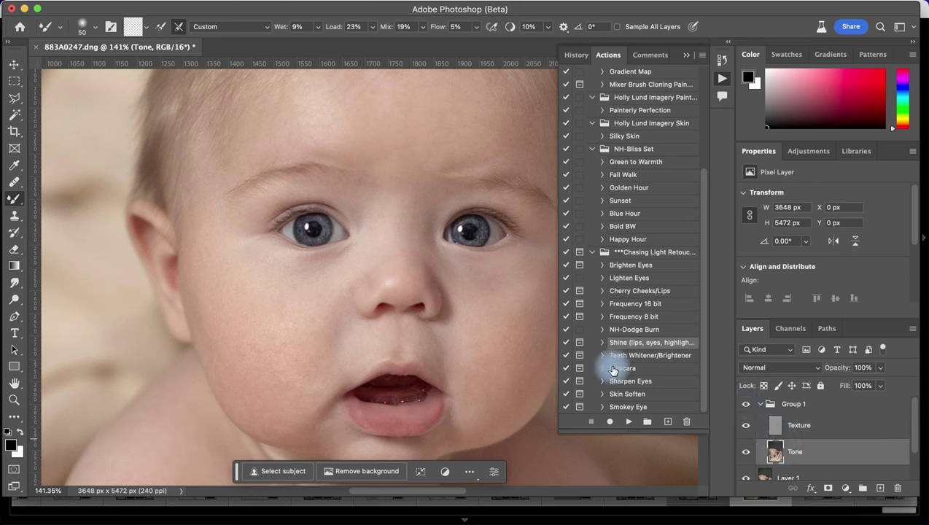
Step: Set the Mixer Brush to 9% wet and 41% load, and blend the cheek and temple skin with the brush at 100
{"action": "left_click", "coordinate": [319, 28]}
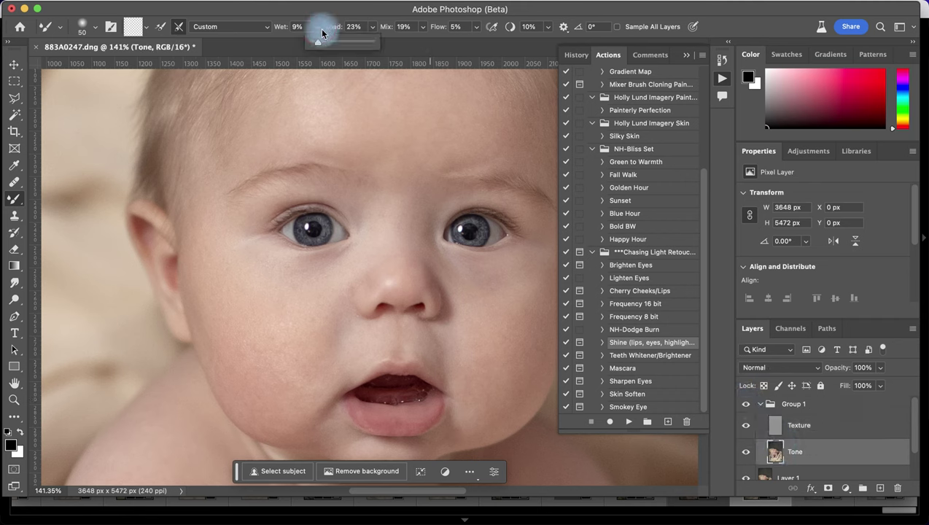
{"action": "left_click_drag", "start_coordinate": [319, 42], "coordinate": [387, 44]}
{"action": "left_click", "coordinate": [372, 27]}
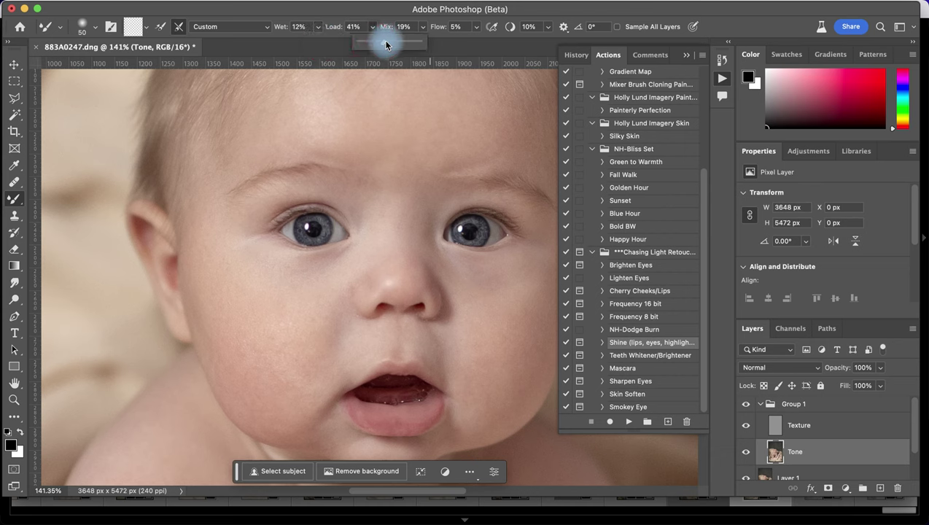
{"action": "left_click", "coordinate": [319, 27]}
{"action": "mouse_move", "coordinate": [321, 35]}
{"action": "left_mouse_down"}
{"action": "mouse_move", "coordinate": [317, 45]}
{"action": "mouse_move", "coordinate": [379, 45]}
{"action": "mouse_move", "coordinate": [317, 41]}
{"action": "mouse_move", "coordinate": [311, 33]}
{"action": "left_mouse_up"}
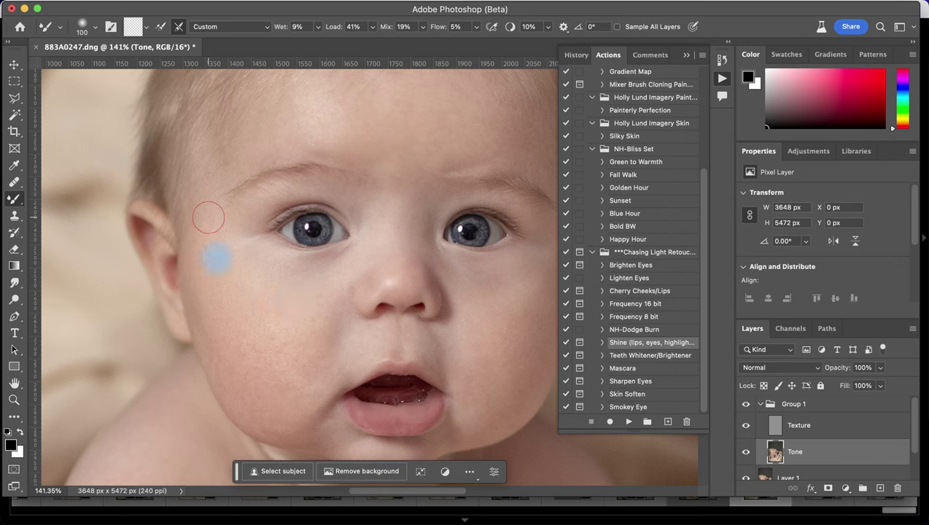
{"action": "left_click_drag", "start_coordinate": [218, 253], "coordinate": [234, 451]}
{"action": "left_click_drag", "start_coordinate": [295, 235], "coordinate": [248, 134]}
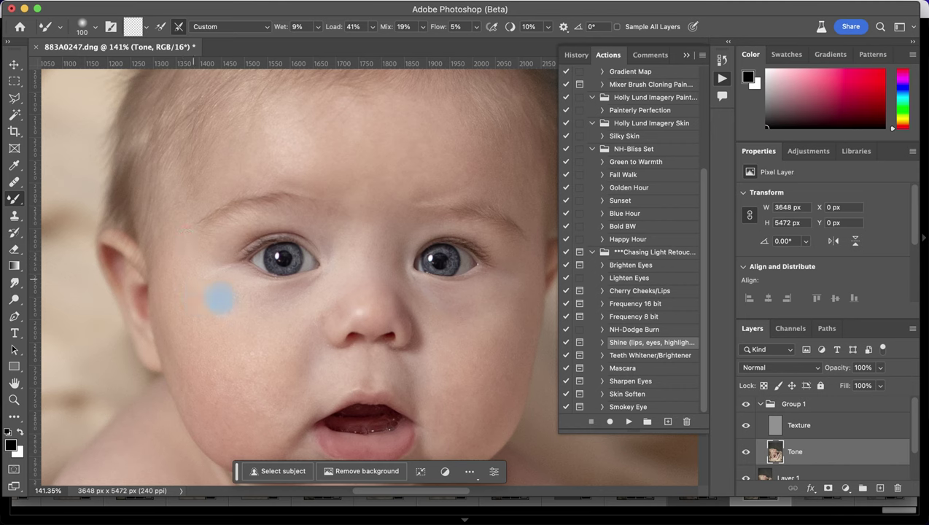
Step: Set the Mixer Brush mix to 43% for blending the Tone layer
{"action": "left_click", "coordinate": [422, 26]}
{"action": "left_click_drag", "start_coordinate": [423, 42], "coordinate": [436, 42]}
{"action": "left_click", "coordinate": [751, 400]}
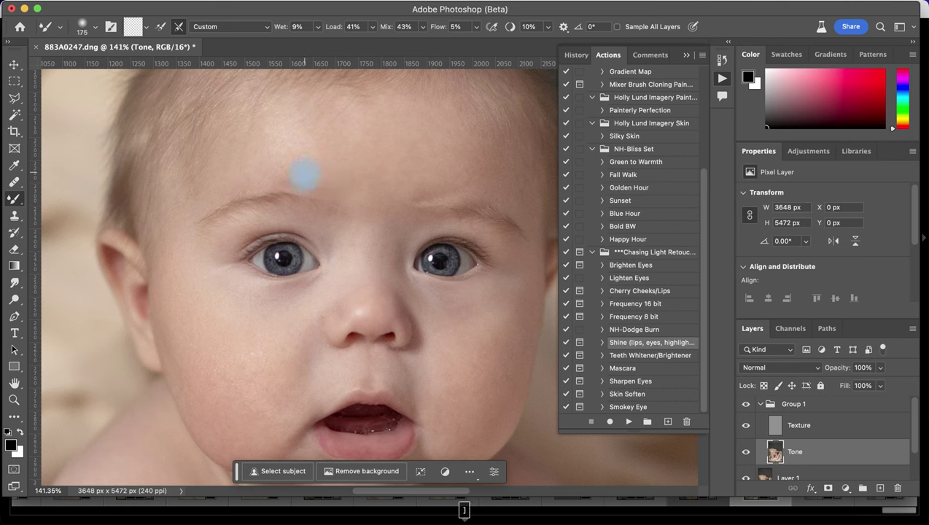
Step: Reduce the Mixer Brush to 35 and blend the skin on the nose
{"action": "scroll", "coordinate": [347, 164], "scroll_direction": "down", "scroll_amount": 3}
{"action": "key", "text": "bracketleft"}
{"action": "key", "text": "bracketleft"}
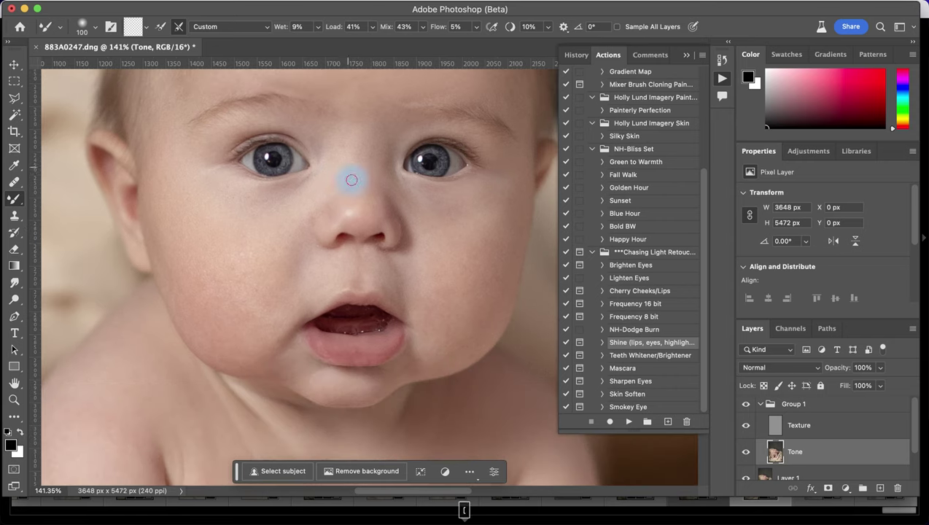
{"action": "key", "text": "bracketleft"}
{"action": "key", "text": "bracketleft"}
{"action": "key", "text": "bracketleft"}
{"action": "key", "text": "bracketleft"}
{"action": "key", "text": "bracketleft"}
{"action": "key", "text": "bracketleft"}
{"action": "key", "text": "bracketleft"}
{"action": "key", "text": "bracketleft"}
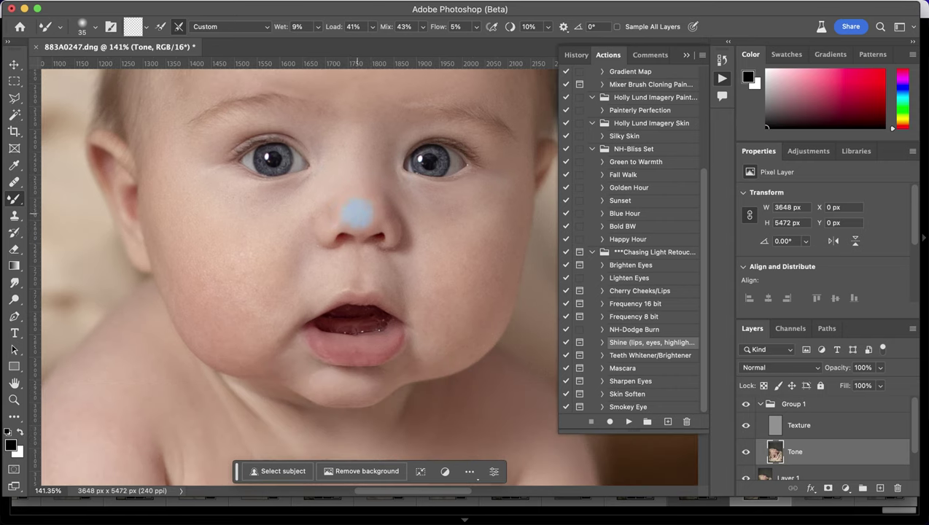
Step: Enlarge the Mixer Brush to 200 and blend the cheek beside the mouth
{"action": "key", "text": "bracketright"}
{"action": "key", "text": "bracketright"}
{"action": "key", "text": "bracketright"}
{"action": "key", "text": "bracketright"}
{"action": "key", "text": "bracketright"}
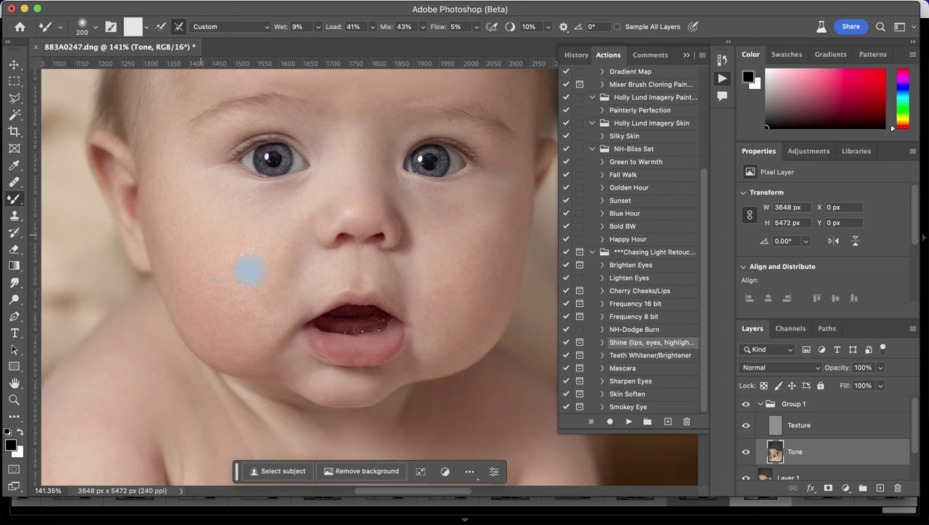
Step: Blend the chin with the Mixer Brush at 80 and the opposite cheek with it at 125
{"action": "key", "text": "bracketleft"}
{"action": "key", "text": "bracketleft"}
{"action": "key", "text": "bracketleft"}
{"action": "key", "text": "bracketleft"}
{"action": "key", "text": "bracketleft"}
{"action": "key", "text": "bracketleft"}
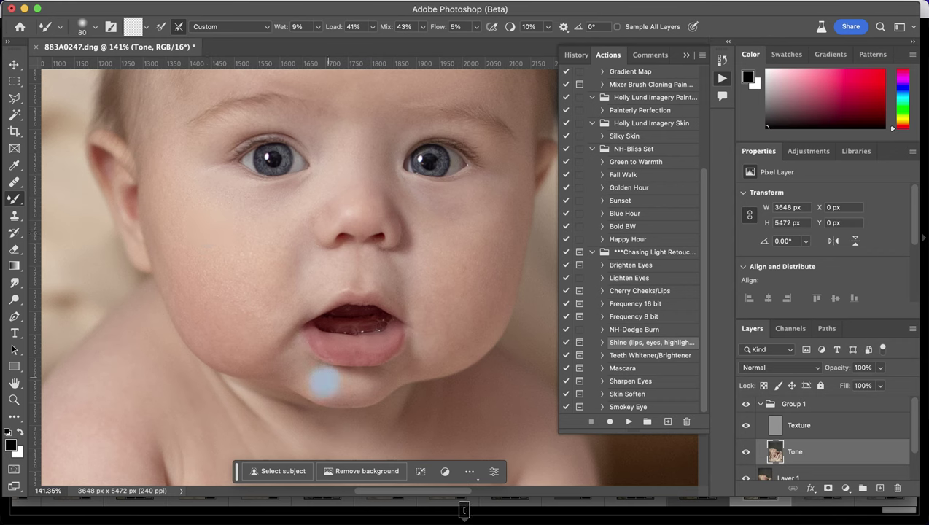
{"action": "key", "text": "bracketright"}
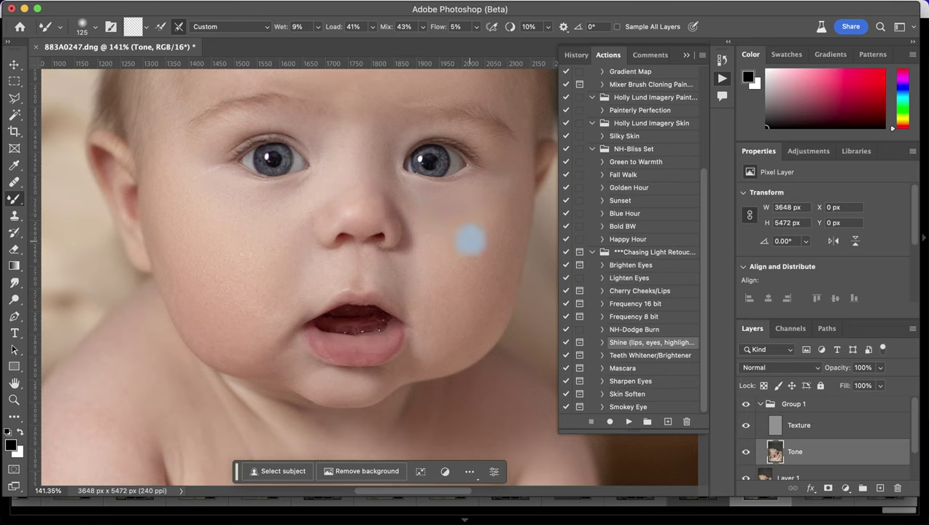
Step: Reduce the Mixer Brush to 35 and blend the skin around the upper lip
{"action": "scroll", "coordinate": [337, 218], "scroll_direction": "down", "scroll_amount": 5}
{"action": "scroll", "coordinate": [354, 369], "scroll_direction": "up", "scroll_amount": 8}
{"action": "key", "text": "bracketleft"}
{"action": "key", "text": "bracketleft"}
{"action": "key", "text": "bracketleft"}
{"action": "key", "text": "bracketleft"}
{"action": "key", "text": "bracketleft"}
{"action": "key", "text": "bracketleft"}
{"action": "key", "text": "bracketleft"}
{"action": "key", "text": "bracketleft"}
{"action": "key", "text": "bracketleft"}
{"action": "left_click", "coordinate": [369, 238]}
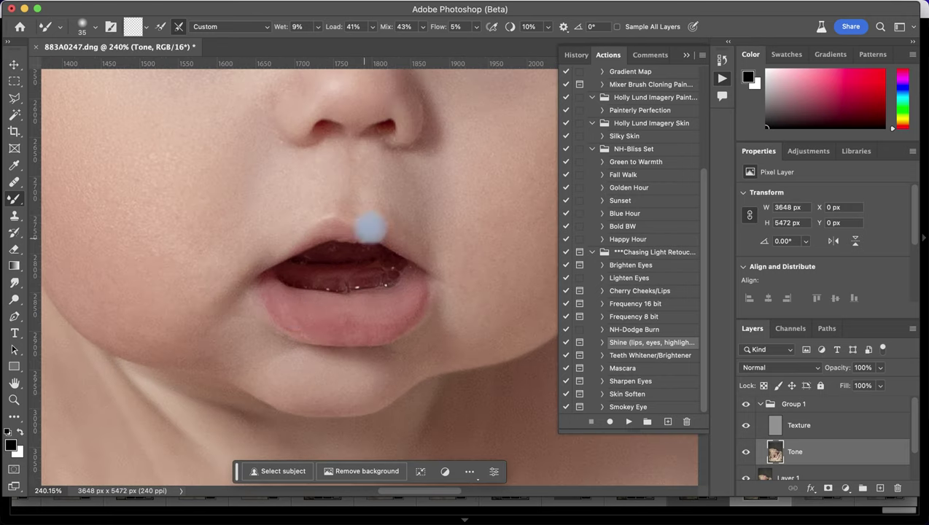
Step: Blend the forehead and hairline tones using the Mixer Brush at 200
{"action": "scroll", "coordinate": [354, 249], "scroll_direction": "down", "scroll_amount": 5}
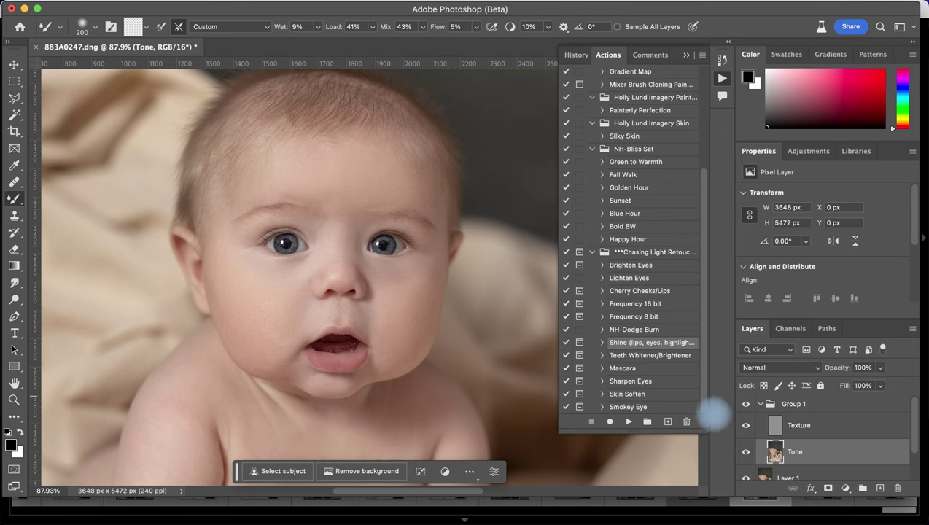
{"action": "key", "text": "space"}
{"action": "left_click_drag", "start_coordinate": [380, 160], "coordinate": [398, 210]}
{"action": "mouse_move", "coordinate": [355, 133]}
{"action": "left_mouse_down"}
{"action": "mouse_move", "coordinate": [383, 166]}
{"action": "mouse_move", "coordinate": [416, 164]}
{"action": "mouse_move", "coordinate": [363, 129]}
{"action": "left_mouse_up"}
{"action": "mouse_move", "coordinate": [256, 154]}
{"action": "left_mouse_down"}
{"action": "mouse_move", "coordinate": [222, 215]}
{"action": "mouse_move", "coordinate": [216, 255]}
{"action": "mouse_move", "coordinate": [252, 189]}
{"action": "mouse_move", "coordinate": [308, 147]}
{"action": "left_mouse_up"}
{"action": "mouse_move", "coordinate": [251, 184]}
{"action": "left_mouse_down"}
{"action": "mouse_move", "coordinate": [313, 146]}
{"action": "mouse_move", "coordinate": [281, 159]}
{"action": "mouse_move", "coordinate": [310, 162]}
{"action": "mouse_move", "coordinate": [378, 137]}
{"action": "mouse_move", "coordinate": [434, 190]}
{"action": "left_mouse_up"}
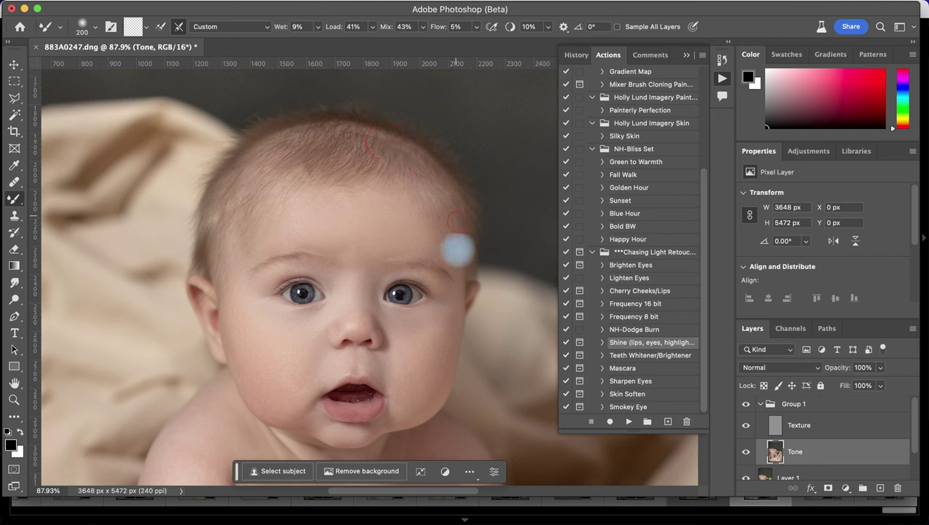
{"action": "key", "text": "space"}
{"action": "left_click_drag", "start_coordinate": [286, 202], "coordinate": [337, 109]}
{"action": "scroll", "coordinate": [312, 233], "scroll_direction": "down", "scroll_amount": 6}
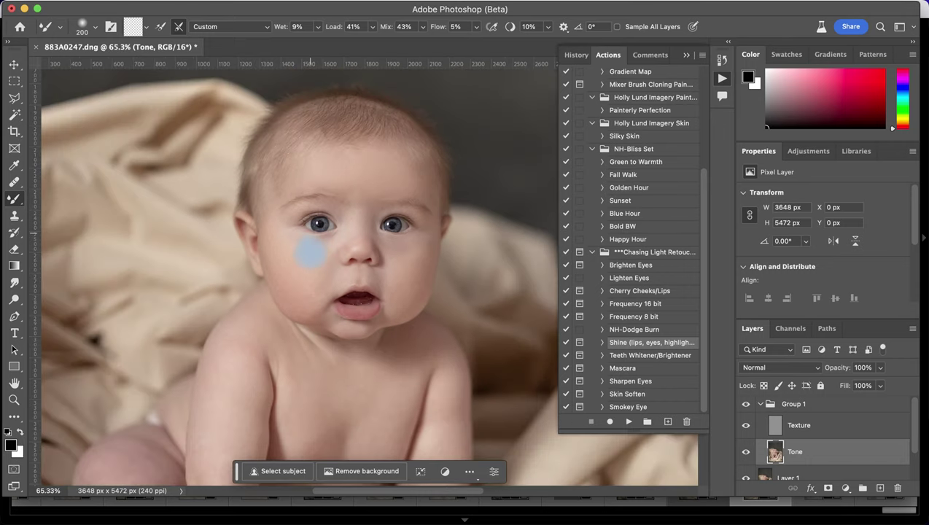
Step: Blend the blanket folds in front of the baby with a large Mixer Brush
{"action": "scroll", "coordinate": [309, 273], "scroll_direction": "down", "scroll_amount": 5}
{"action": "scroll", "coordinate": [295, 204], "scroll_direction": "up", "scroll_amount": 2}
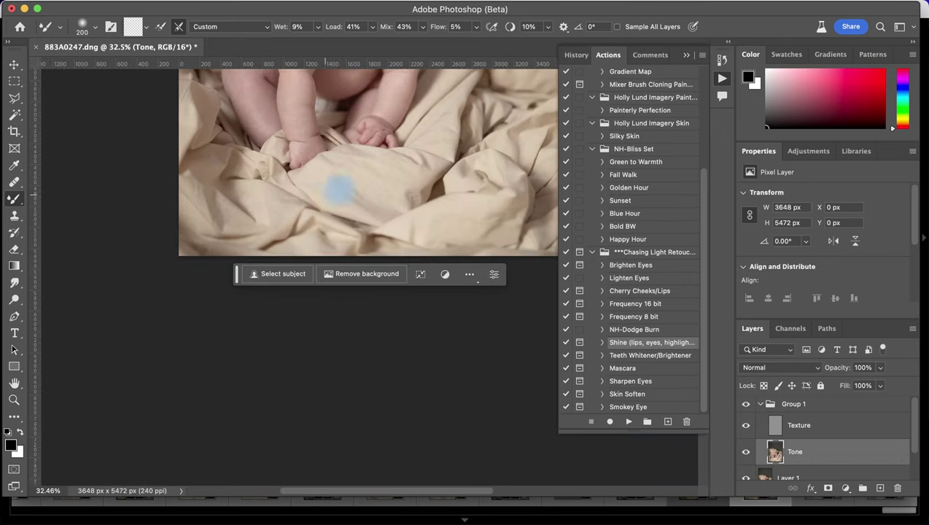
{"action": "left_click_drag", "start_coordinate": [352, 150], "coordinate": [322, 245]}
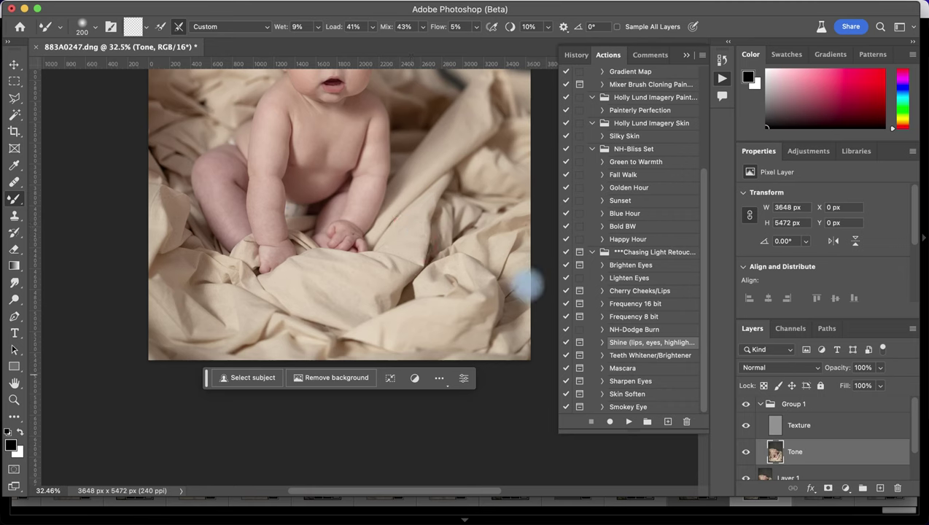
{"action": "mouse_move", "coordinate": [351, 283]}
{"action": "left_mouse_down"}
{"action": "mouse_move", "coordinate": [321, 265]}
{"action": "mouse_move", "coordinate": [357, 287]}
{"action": "mouse_move", "coordinate": [314, 290]}
{"action": "mouse_move", "coordinate": [320, 301]}
{"action": "mouse_move", "coordinate": [290, 287]}
{"action": "mouse_move", "coordinate": [317, 306]}
{"action": "mouse_move", "coordinate": [351, 293]}
{"action": "left_mouse_up"}
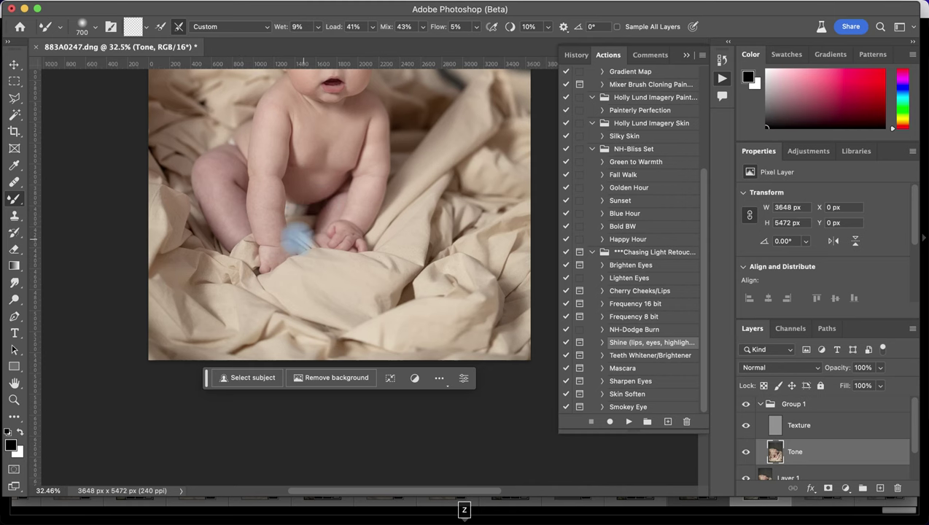
Step: Switch to the Mixer Brush and reduce its size to 200 for the baby's body
{"action": "scroll", "coordinate": [305, 228], "scroll_direction": "up", "scroll_amount": 7}
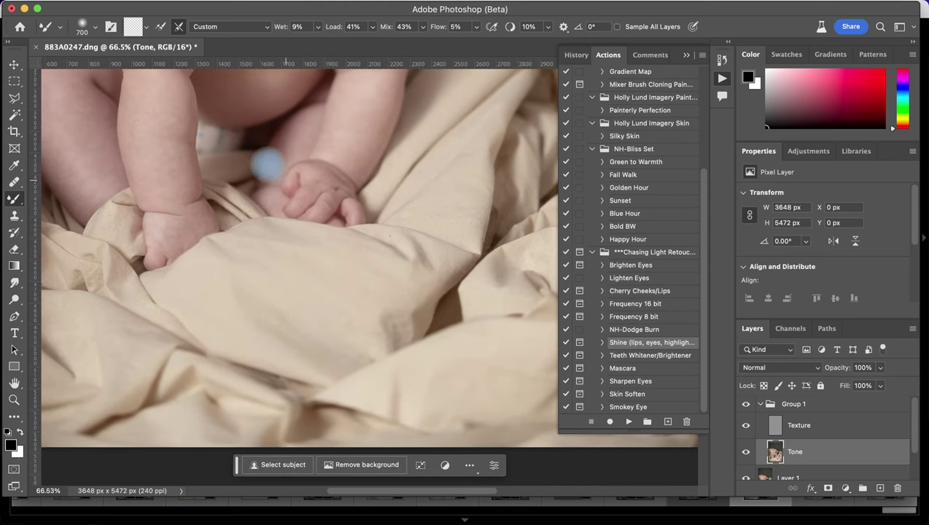
{"action": "scroll", "coordinate": [231, 193], "scroll_direction": "up", "scroll_amount": 7}
{"action": "left_click_drag", "start_coordinate": [278, 181], "coordinate": [315, 170]}
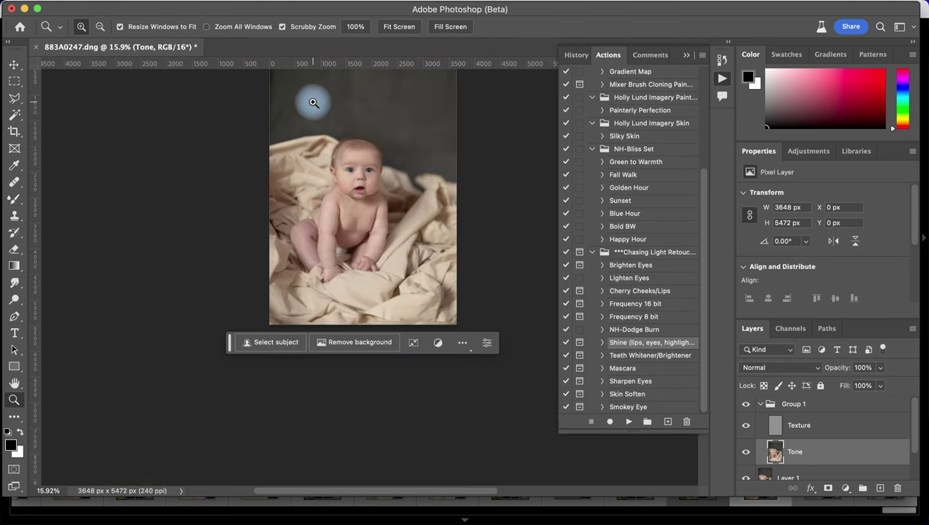
{"action": "left_click_drag", "start_coordinate": [363, 159], "coordinate": [333, 217]}
{"action": "left_click_drag", "start_coordinate": [313, 301], "coordinate": [206, 309]}
{"action": "left_click_drag", "start_coordinate": [245, 286], "coordinate": [240, 234]}
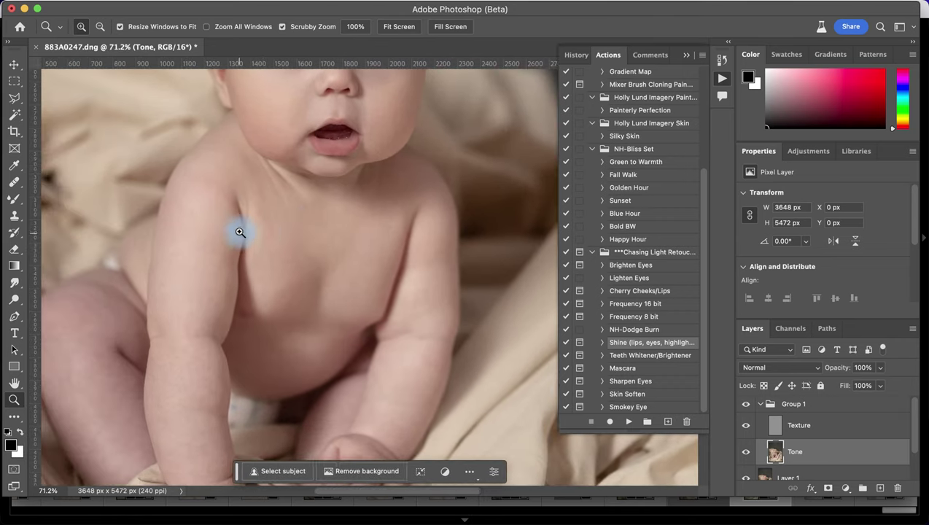
{"action": "left_click", "coordinate": [15, 197]}
{"action": "key", "text": "bracketleft"}
{"action": "key", "text": "bracketleft"}
{"action": "key", "text": "bracketleft"}
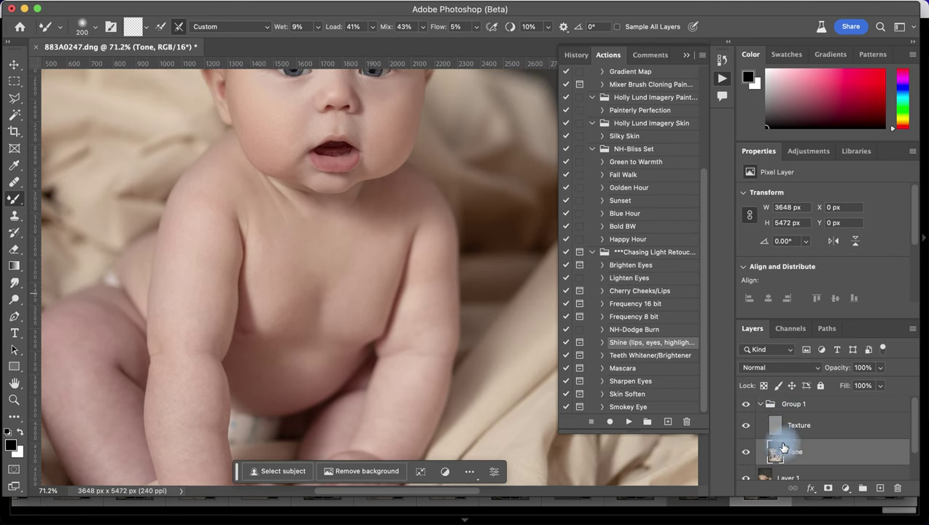
Step: Rename Group 1 as Frequency Separation and reselect the Tone layer inside it
{"action": "left_click", "coordinate": [798, 406]}
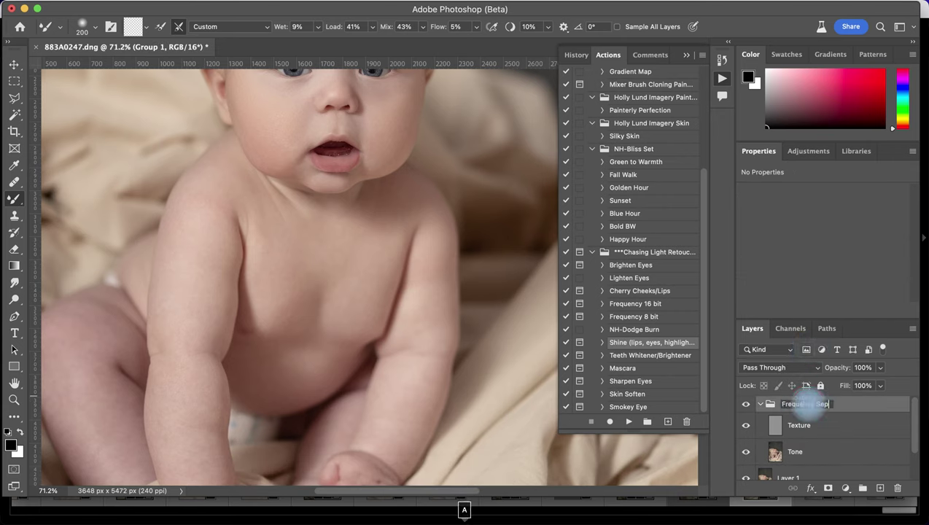
{"action": "key", "text": "Return"}
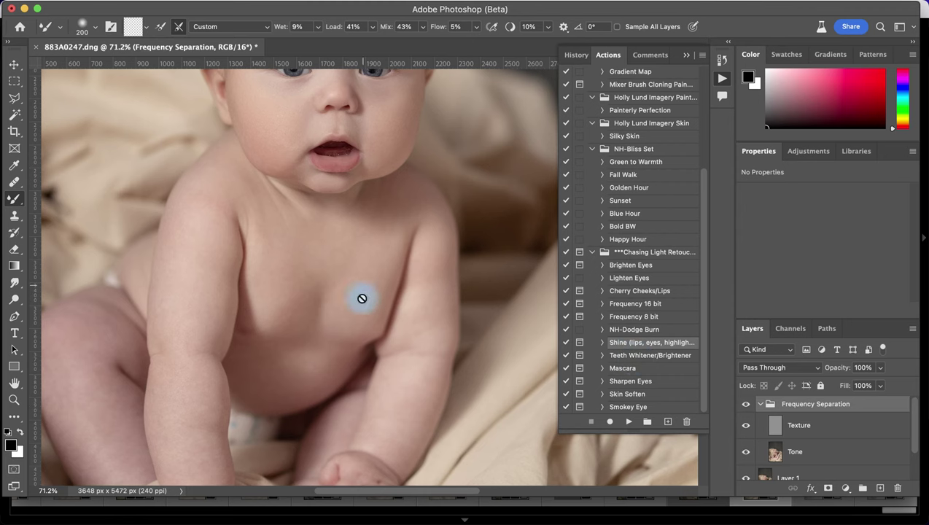
{"action": "left_click", "coordinate": [777, 452]}
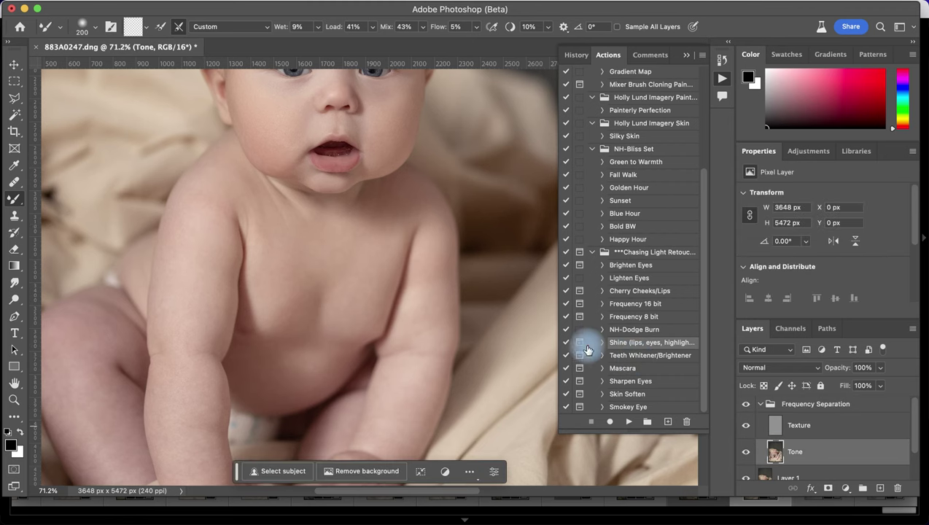
Step: Blend the baby's supporting arm and the hand planted on the blanket with the Mixer Brush at 200
{"action": "scroll", "coordinate": [390, 225], "scroll_direction": "up", "scroll_amount": 2}
{"action": "scroll", "coordinate": [390, 225], "scroll_direction": "up", "scroll_amount": 1}
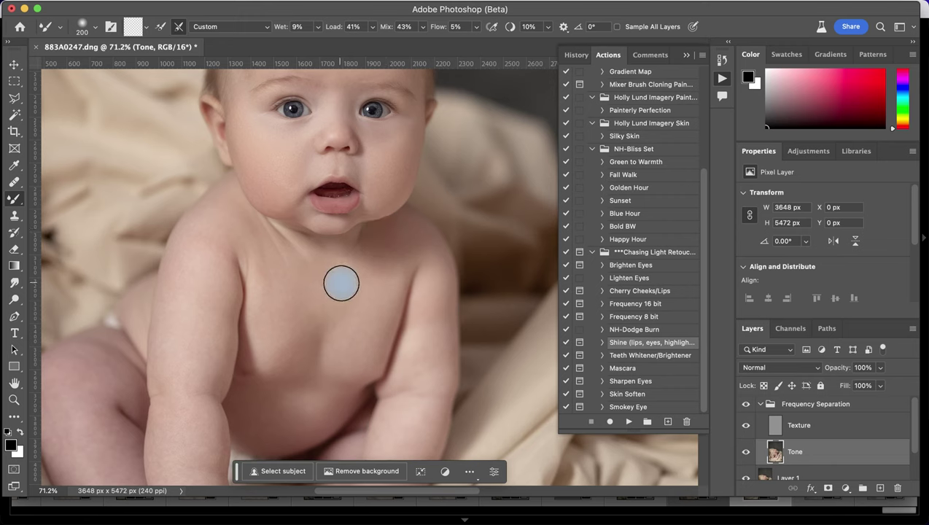
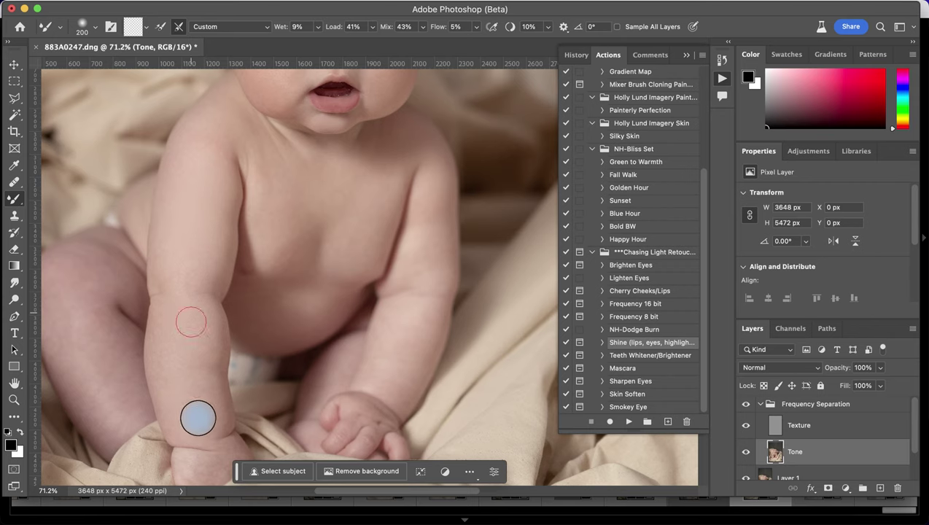
{"action": "scroll", "coordinate": [205, 426], "scroll_direction": "down", "scroll_amount": 3}
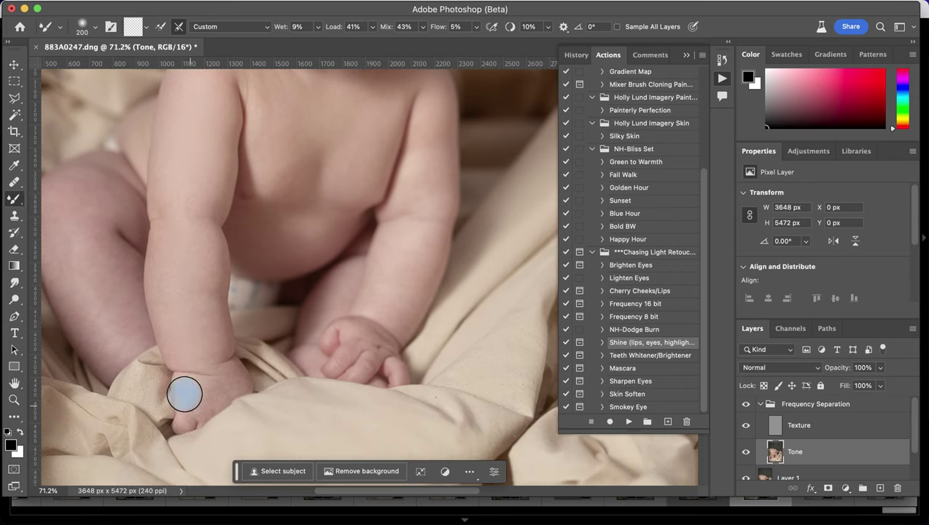
{"action": "mouse_move", "coordinate": [210, 402]}
{"action": "left_mouse_down"}
{"action": "mouse_move", "coordinate": [237, 385]}
{"action": "mouse_move", "coordinate": [203, 410]}
{"action": "mouse_move", "coordinate": [226, 382]}
{"action": "mouse_move", "coordinate": [195, 401]}
{"action": "mouse_move", "coordinate": [228, 370]}
{"action": "mouse_move", "coordinate": [227, 382]}
{"action": "mouse_move", "coordinate": [189, 414]}
{"action": "mouse_move", "coordinate": [235, 379]}
{"action": "left_mouse_up"}
{"action": "scroll", "coordinate": [392, 267], "scroll_direction": "up", "scroll_amount": 1}
Step: Blend the skin of the bent leg and the opposite forearm with the Mixer Brush at 200
{"action": "scroll", "coordinate": [391, 267], "scroll_direction": "left", "scroll_amount": 2}
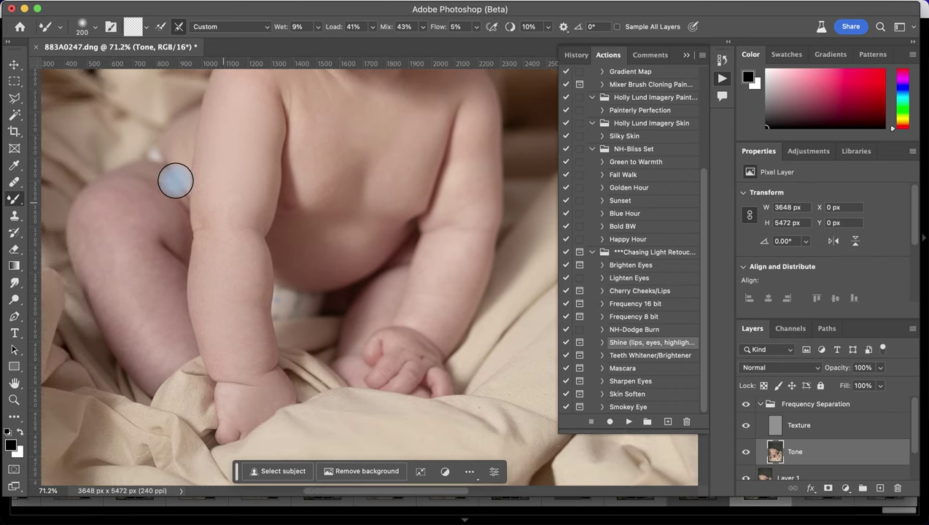
{"action": "mouse_move", "coordinate": [115, 200]}
{"action": "left_mouse_down"}
{"action": "mouse_move", "coordinate": [96, 241]}
{"action": "mouse_move", "coordinate": [90, 225]}
{"action": "mouse_move", "coordinate": [98, 243]}
{"action": "mouse_move", "coordinate": [99, 202]}
{"action": "mouse_move", "coordinate": [124, 267]}
{"action": "mouse_move", "coordinate": [117, 254]}
{"action": "mouse_move", "coordinate": [132, 214]}
{"action": "mouse_move", "coordinate": [141, 237]}
{"action": "mouse_move", "coordinate": [170, 228]}
{"action": "mouse_move", "coordinate": [179, 235]}
{"action": "mouse_move", "coordinate": [138, 192]}
{"action": "mouse_move", "coordinate": [175, 309]}
{"action": "mouse_move", "coordinate": [168, 340]}
{"action": "mouse_move", "coordinate": [116, 274]}
{"action": "mouse_move", "coordinate": [143, 362]}
{"action": "mouse_move", "coordinate": [127, 324]}
{"action": "mouse_move", "coordinate": [161, 359]}
{"action": "mouse_move", "coordinate": [106, 240]}
{"action": "mouse_move", "coordinate": [121, 338]}
{"action": "mouse_move", "coordinate": [131, 341]}
{"action": "mouse_move", "coordinate": [95, 251]}
{"action": "mouse_move", "coordinate": [101, 295]}
{"action": "mouse_move", "coordinate": [131, 340]}
{"action": "mouse_move", "coordinate": [158, 352]}
{"action": "mouse_move", "coordinate": [109, 257]}
{"action": "mouse_move", "coordinate": [165, 359]}
{"action": "mouse_move", "coordinate": [145, 246]}
{"action": "mouse_move", "coordinate": [174, 267]}
{"action": "mouse_move", "coordinate": [145, 263]}
{"action": "mouse_move", "coordinate": [109, 221]}
{"action": "mouse_move", "coordinate": [80, 239]}
{"action": "mouse_move", "coordinate": [89, 266]}
{"action": "mouse_move", "coordinate": [92, 218]}
{"action": "mouse_move", "coordinate": [149, 201]}
{"action": "mouse_move", "coordinate": [173, 243]}
{"action": "mouse_move", "coordinate": [159, 367]}
{"action": "mouse_move", "coordinate": [142, 341]}
{"action": "mouse_move", "coordinate": [177, 334]}
{"action": "left_mouse_up"}
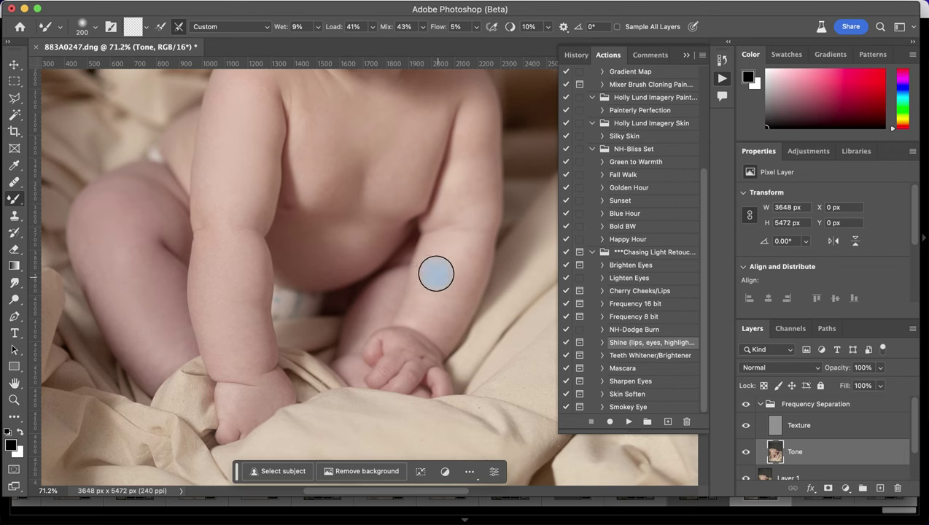
{"action": "left_click_drag", "start_coordinate": [433, 257], "coordinate": [398, 246]}
Step: Reduce the Mixer Brush to 50 and blend the fingers and back of the curled hand
{"action": "scroll", "coordinate": [397, 247], "scroll_direction": "right", "scroll_amount": 1}
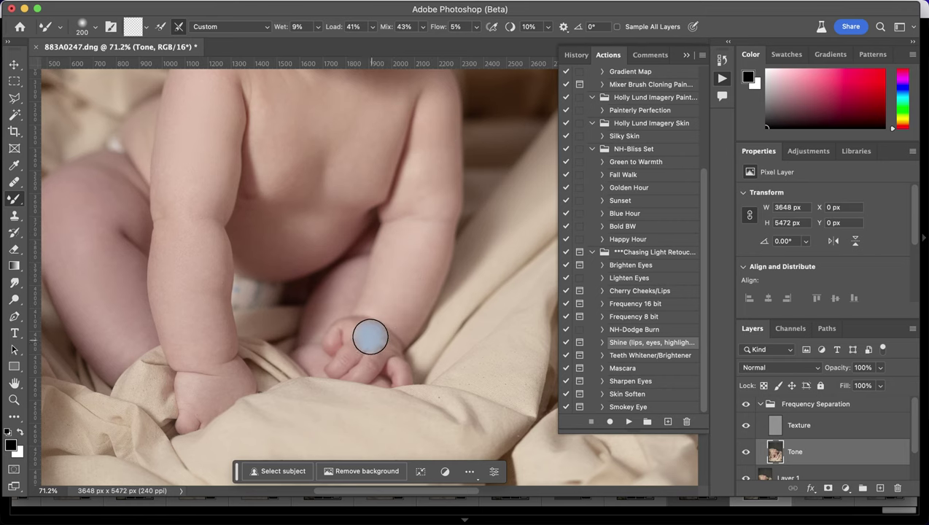
{"action": "scroll", "coordinate": [348, 321], "scroll_direction": "up", "scroll_amount": 5}
{"action": "scroll", "coordinate": [325, 309], "scroll_direction": "down", "scroll_amount": 3}
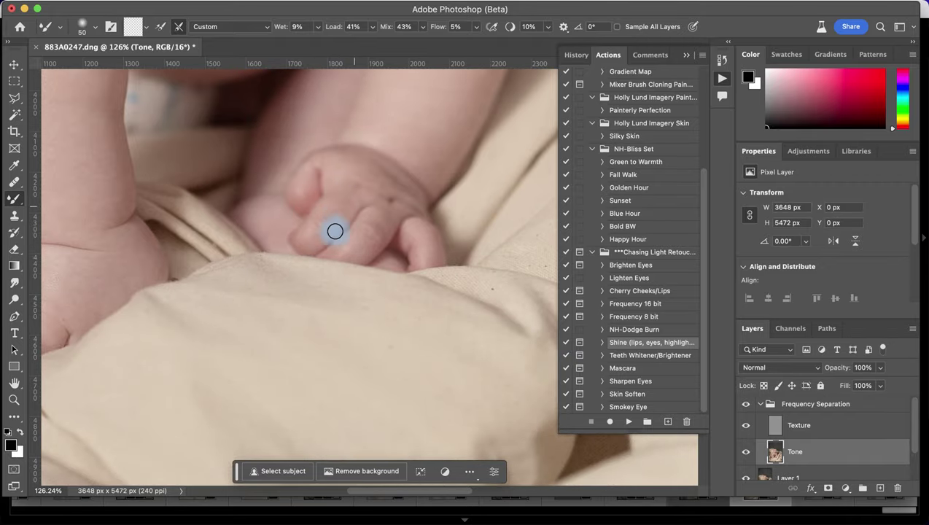
{"action": "mouse_move", "coordinate": [356, 179]}
{"action": "left_mouse_down"}
{"action": "mouse_move", "coordinate": [376, 236]}
{"action": "mouse_move", "coordinate": [344, 255]}
{"action": "mouse_move", "coordinate": [369, 251]}
{"action": "left_mouse_up"}
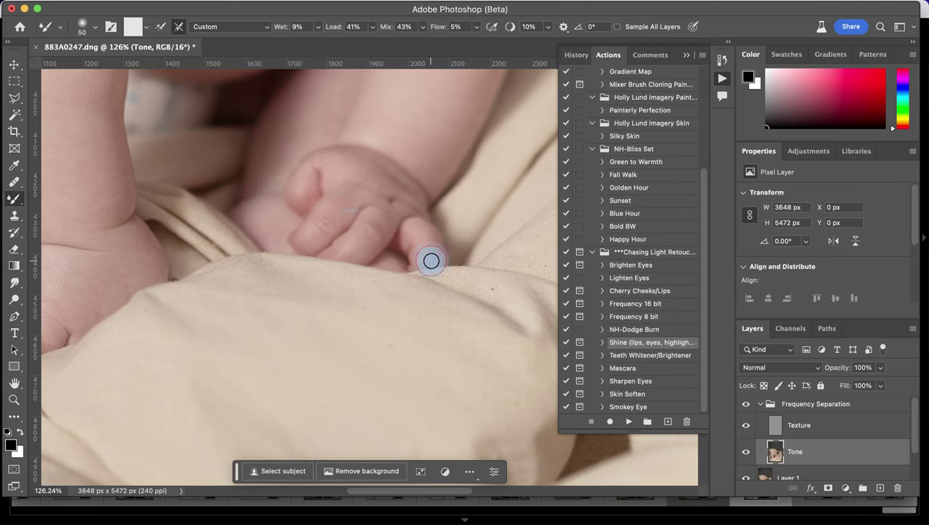
{"action": "mouse_move", "coordinate": [299, 189]}
{"action": "left_mouse_down"}
{"action": "mouse_move", "coordinate": [366, 169]}
{"action": "mouse_move", "coordinate": [353, 176]}
{"action": "mouse_move", "coordinate": [398, 192]}
{"action": "mouse_move", "coordinate": [396, 172]}
{"action": "mouse_move", "coordinate": [348, 178]}
{"action": "left_mouse_up"}
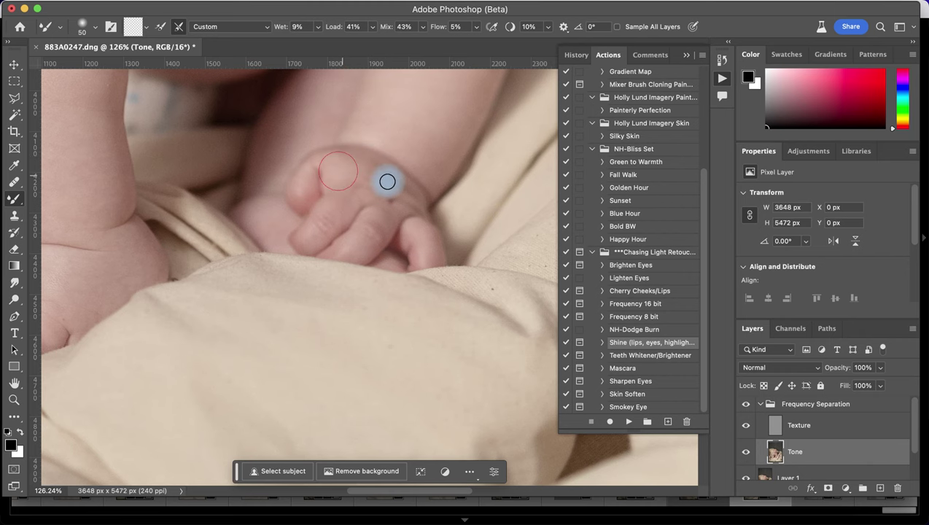
Step: Blend the tones of the planted hand, wrist and lower forearm with the Mixer Brush
{"action": "scroll", "coordinate": [334, 180], "scroll_direction": "left", "scroll_amount": 6}
{"action": "scroll", "coordinate": [371, 193], "scroll_direction": "right", "scroll_amount": 2}
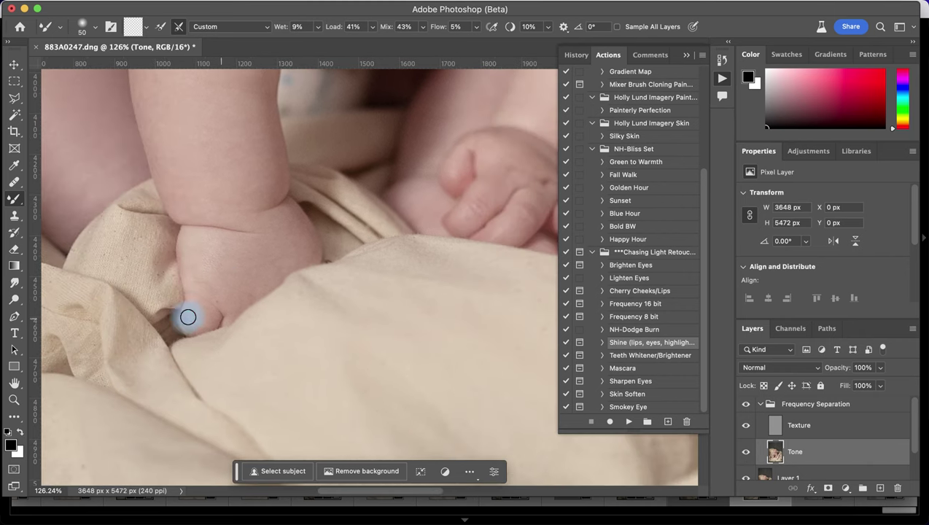
{"action": "scroll", "coordinate": [299, 130], "scroll_direction": "up", "scroll_amount": 3}
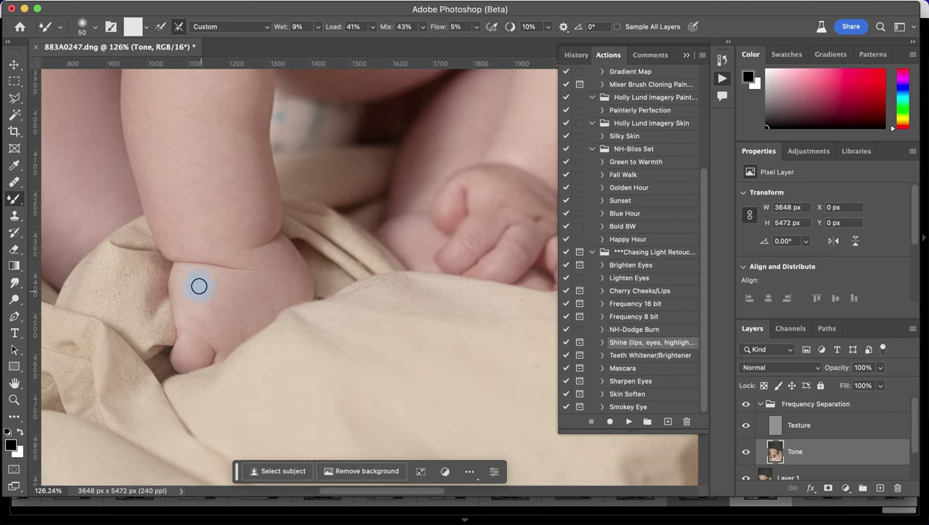
{"action": "mouse_move", "coordinate": [234, 318]}
{"action": "left_mouse_down"}
{"action": "mouse_move", "coordinate": [249, 288]}
{"action": "mouse_move", "coordinate": [256, 315]}
{"action": "mouse_move", "coordinate": [265, 302]}
{"action": "mouse_move", "coordinate": [231, 303]}
{"action": "left_mouse_up"}
{"action": "mouse_move", "coordinate": [239, 332]}
{"action": "left_mouse_down"}
{"action": "mouse_move", "coordinate": [229, 286]}
{"action": "mouse_move", "coordinate": [278, 250]}
{"action": "mouse_move", "coordinate": [229, 255]}
{"action": "mouse_move", "coordinate": [289, 271]}
{"action": "mouse_move", "coordinate": [297, 286]}
{"action": "mouse_move", "coordinate": [251, 321]}
{"action": "mouse_move", "coordinate": [179, 180]}
{"action": "left_mouse_up"}
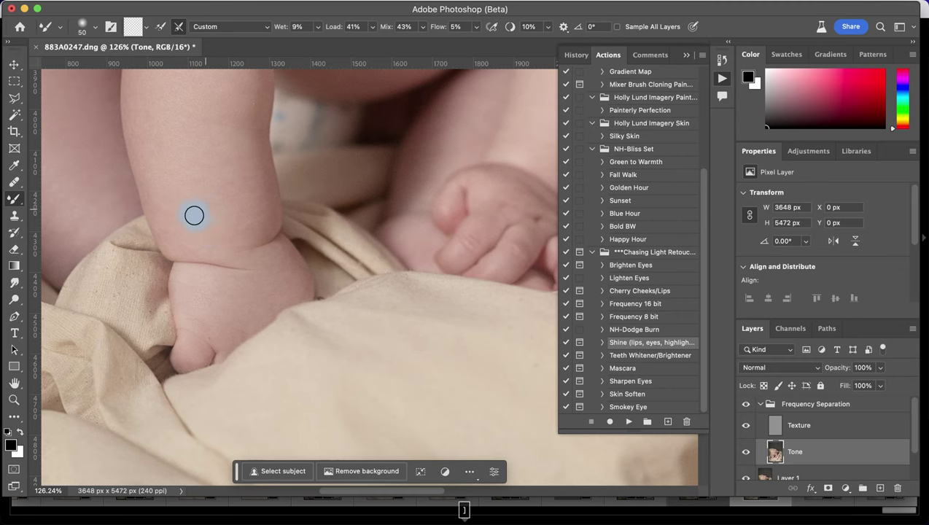
{"action": "mouse_move", "coordinate": [169, 160]}
{"action": "left_mouse_down"}
{"action": "mouse_move", "coordinate": [180, 199]}
{"action": "mouse_move", "coordinate": [166, 151]}
{"action": "mouse_move", "coordinate": [234, 197]}
{"action": "mouse_move", "coordinate": [466, 270]}
{"action": "left_mouse_up"}
Step: Blend the baby's neck, shoulders and chest with the Mixer Brush at 150
{"action": "scroll", "coordinate": [467, 271], "scroll_direction": "up", "scroll_amount": 5}
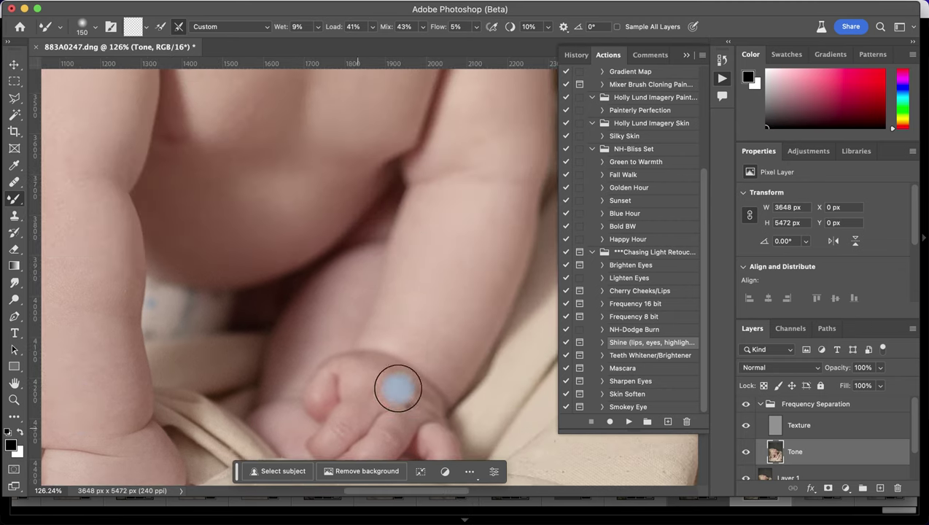
{"action": "scroll", "coordinate": [396, 388], "scroll_direction": "up", "scroll_amount": 4}
{"action": "scroll", "coordinate": [261, 159], "scroll_direction": "up", "scroll_amount": 5}
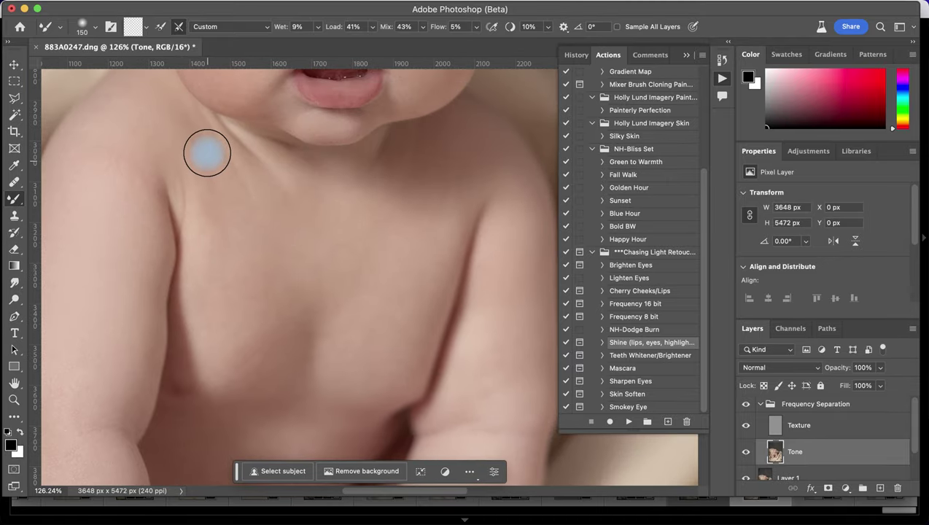
{"action": "mouse_move", "coordinate": [189, 140]}
{"action": "left_mouse_down"}
{"action": "mouse_move", "coordinate": [210, 191]}
{"action": "mouse_move", "coordinate": [272, 269]}
{"action": "mouse_move", "coordinate": [269, 213]}
{"action": "mouse_move", "coordinate": [235, 179]}
{"action": "mouse_move", "coordinate": [277, 215]}
{"action": "mouse_move", "coordinate": [215, 198]}
{"action": "mouse_move", "coordinate": [196, 245]}
{"action": "left_mouse_up"}
{"action": "mouse_move", "coordinate": [199, 180]}
{"action": "left_mouse_down"}
{"action": "mouse_move", "coordinate": [213, 199]}
{"action": "mouse_move", "coordinate": [206, 178]}
{"action": "mouse_move", "coordinate": [251, 283]}
{"action": "mouse_move", "coordinate": [207, 198]}
{"action": "mouse_move", "coordinate": [217, 228]}
{"action": "mouse_move", "coordinate": [159, 142]}
{"action": "mouse_move", "coordinate": [121, 114]}
{"action": "left_mouse_up"}
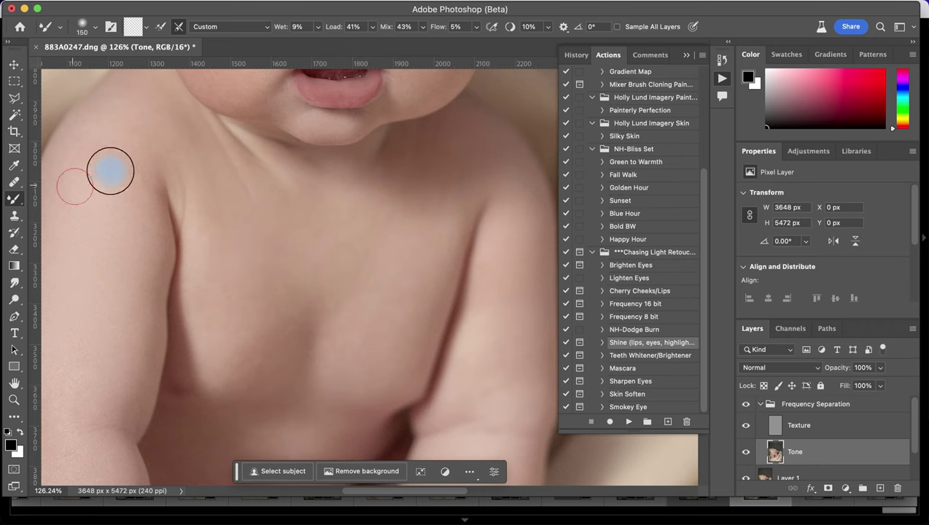
{"action": "left_click_drag", "start_coordinate": [189, 228], "coordinate": [249, 247]}
{"action": "mouse_move", "coordinate": [213, 285]}
{"action": "left_mouse_down"}
{"action": "mouse_move", "coordinate": [225, 364]}
{"action": "mouse_move", "coordinate": [219, 342]}
{"action": "mouse_move", "coordinate": [255, 336]}
{"action": "mouse_move", "coordinate": [198, 322]}
{"action": "mouse_move", "coordinate": [210, 327]}
{"action": "mouse_move", "coordinate": [178, 290]}
{"action": "mouse_move", "coordinate": [199, 263]}
{"action": "mouse_move", "coordinate": [190, 339]}
{"action": "mouse_move", "coordinate": [172, 304]}
{"action": "mouse_move", "coordinate": [201, 379]}
{"action": "mouse_move", "coordinate": [182, 312]}
{"action": "mouse_move", "coordinate": [207, 375]}
{"action": "mouse_move", "coordinate": [199, 299]}
{"action": "mouse_move", "coordinate": [183, 352]}
{"action": "mouse_move", "coordinate": [196, 394]}
{"action": "mouse_move", "coordinate": [191, 289]}
{"action": "mouse_move", "coordinate": [201, 301]}
{"action": "mouse_move", "coordinate": [191, 370]}
{"action": "mouse_move", "coordinate": [223, 372]}
{"action": "mouse_move", "coordinate": [204, 230]}
{"action": "mouse_move", "coordinate": [271, 312]}
{"action": "mouse_move", "coordinate": [268, 378]}
{"action": "mouse_move", "coordinate": [273, 279]}
{"action": "mouse_move", "coordinate": [275, 352]}
{"action": "mouse_move", "coordinate": [250, 356]}
{"action": "mouse_move", "coordinate": [263, 290]}
{"action": "mouse_move", "coordinate": [245, 317]}
{"action": "mouse_move", "coordinate": [245, 349]}
{"action": "mouse_move", "coordinate": [293, 286]}
{"action": "mouse_move", "coordinate": [303, 305]}
{"action": "mouse_move", "coordinate": [270, 378]}
{"action": "mouse_move", "coordinate": [292, 336]}
{"action": "mouse_move", "coordinate": [307, 335]}
{"action": "mouse_move", "coordinate": [297, 354]}
{"action": "mouse_move", "coordinate": [310, 275]}
{"action": "mouse_move", "coordinate": [299, 257]}
{"action": "mouse_move", "coordinate": [248, 273]}
{"action": "mouse_move", "coordinate": [231, 220]}
{"action": "mouse_move", "coordinate": [315, 266]}
{"action": "mouse_move", "coordinate": [339, 234]}
{"action": "mouse_move", "coordinate": [339, 353]}
{"action": "mouse_move", "coordinate": [397, 242]}
{"action": "mouse_move", "coordinate": [374, 275]}
{"action": "mouse_move", "coordinate": [405, 256]}
{"action": "mouse_move", "coordinate": [380, 373]}
{"action": "mouse_move", "coordinate": [413, 311]}
{"action": "mouse_move", "coordinate": [404, 363]}
{"action": "mouse_move", "coordinate": [403, 271]}
{"action": "mouse_move", "coordinate": [377, 281]}
{"action": "mouse_move", "coordinate": [422, 215]}
{"action": "mouse_move", "coordinate": [415, 265]}
{"action": "mouse_move", "coordinate": [327, 293]}
{"action": "mouse_move", "coordinate": [373, 217]}
{"action": "mouse_move", "coordinate": [346, 247]}
{"action": "mouse_move", "coordinate": [336, 202]}
{"action": "mouse_move", "coordinate": [316, 232]}
{"action": "mouse_move", "coordinate": [292, 236]}
{"action": "mouse_move", "coordinate": [342, 193]}
{"action": "mouse_move", "coordinate": [352, 226]}
{"action": "mouse_move", "coordinate": [297, 394]}
{"action": "mouse_move", "coordinate": [507, 177]}
{"action": "left_mouse_up"}
Step: Check the chest by toggling the Frequency Separation group's visibility, and blend the belly and thigh with the Mixer Brush at 150
{"action": "scroll", "coordinate": [508, 216], "scroll_direction": "down", "scroll_amount": 2}
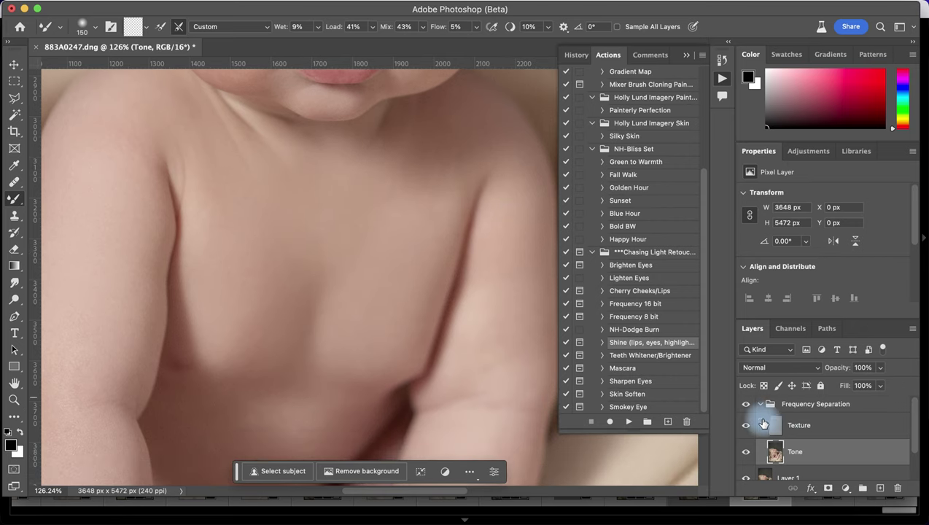
{"action": "left_click", "coordinate": [745, 405]}
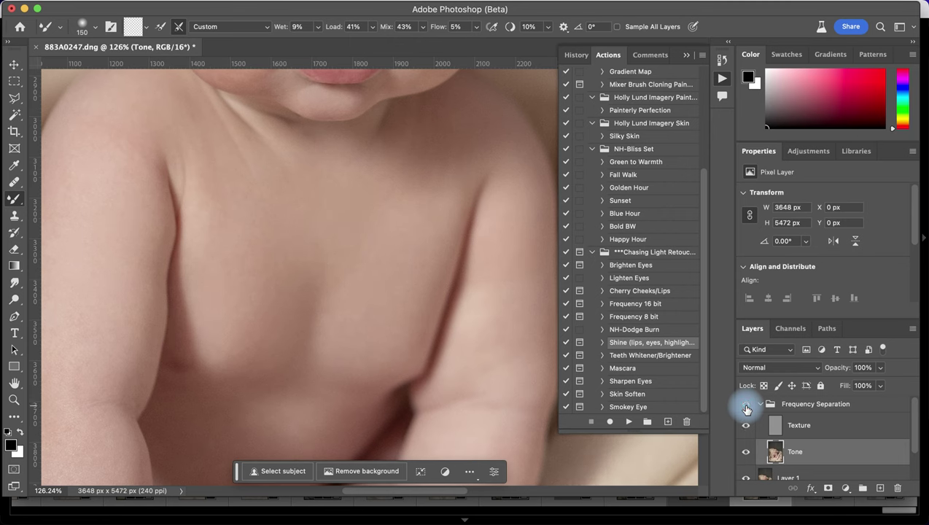
{"action": "scroll", "coordinate": [245, 207], "scroll_direction": "down", "scroll_amount": 5}
{"action": "mouse_move", "coordinate": [226, 186]}
{"action": "left_mouse_down"}
{"action": "mouse_move", "coordinate": [286, 163]}
{"action": "mouse_move", "coordinate": [187, 178]}
{"action": "mouse_move", "coordinate": [285, 150]}
{"action": "mouse_move", "coordinate": [351, 175]}
{"action": "mouse_move", "coordinate": [321, 175]}
{"action": "mouse_move", "coordinate": [337, 196]}
{"action": "mouse_move", "coordinate": [323, 196]}
{"action": "mouse_move", "coordinate": [329, 203]}
{"action": "mouse_move", "coordinate": [317, 208]}
{"action": "mouse_move", "coordinate": [264, 195]}
{"action": "mouse_move", "coordinate": [283, 245]}
{"action": "mouse_move", "coordinate": [314, 205]}
{"action": "mouse_move", "coordinate": [209, 215]}
{"action": "mouse_move", "coordinate": [221, 228]}
{"action": "mouse_move", "coordinate": [320, 223]}
{"action": "mouse_move", "coordinate": [372, 234]}
{"action": "mouse_move", "coordinate": [359, 296]}
{"action": "mouse_move", "coordinate": [374, 273]}
{"action": "mouse_move", "coordinate": [315, 380]}
{"action": "mouse_move", "coordinate": [322, 348]}
{"action": "left_mouse_up"}
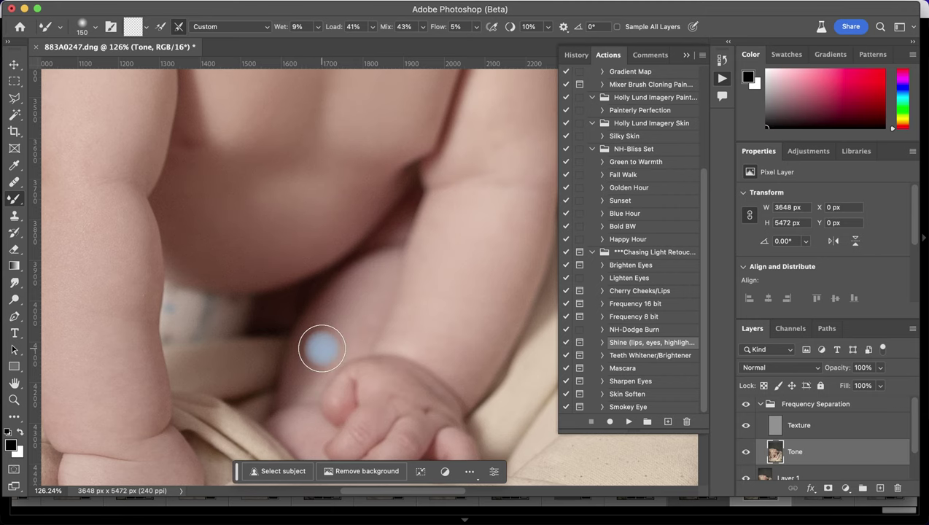
Step: Compare the whole portrait with the Frequency Separation group hidden and shown
{"action": "scroll", "coordinate": [322, 348], "scroll_direction": "down", "scroll_amount": 2}
{"action": "scroll", "coordinate": [319, 376], "scroll_direction": "left", "scroll_amount": 5}
{"action": "scroll", "coordinate": [320, 375], "scroll_direction": "down", "scroll_amount": 3}
{"action": "scroll", "coordinate": [303, 247], "scroll_direction": "down", "scroll_amount": 5}
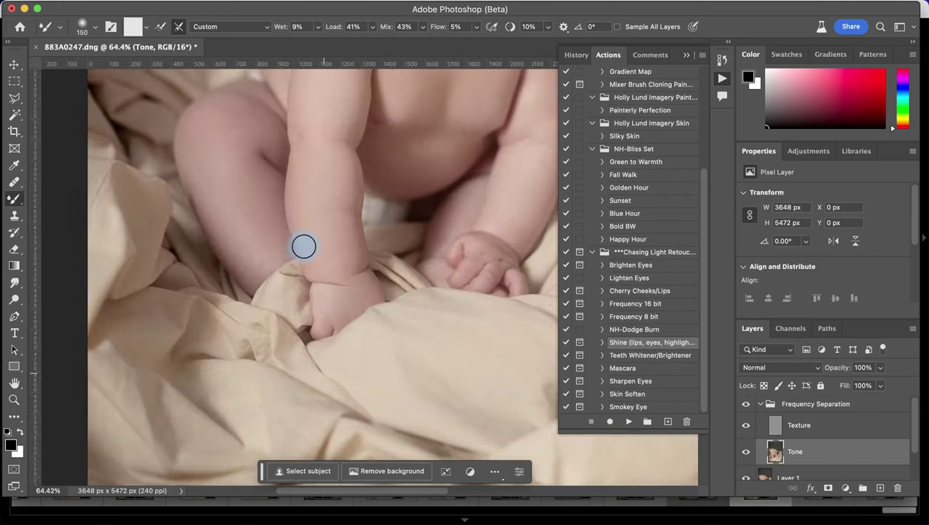
{"action": "scroll", "coordinate": [298, 244], "scroll_direction": "up", "scroll_amount": 5}
{"action": "scroll", "coordinate": [298, 244], "scroll_direction": "right", "scroll_amount": 6}
{"action": "scroll", "coordinate": [295, 244], "scroll_direction": "left", "scroll_amount": 4}
{"action": "scroll", "coordinate": [295, 244], "scroll_direction": "down", "scroll_amount": 2}
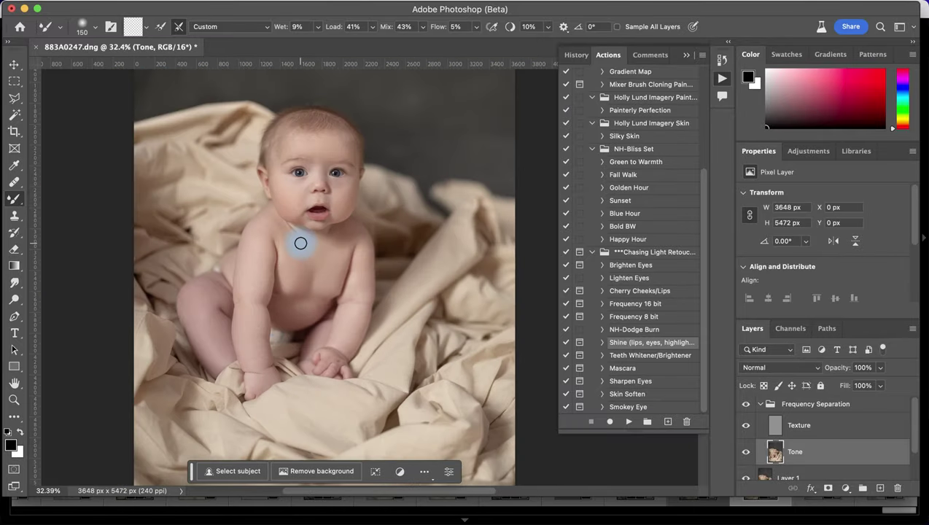
{"action": "left_click", "coordinate": [743, 405]}
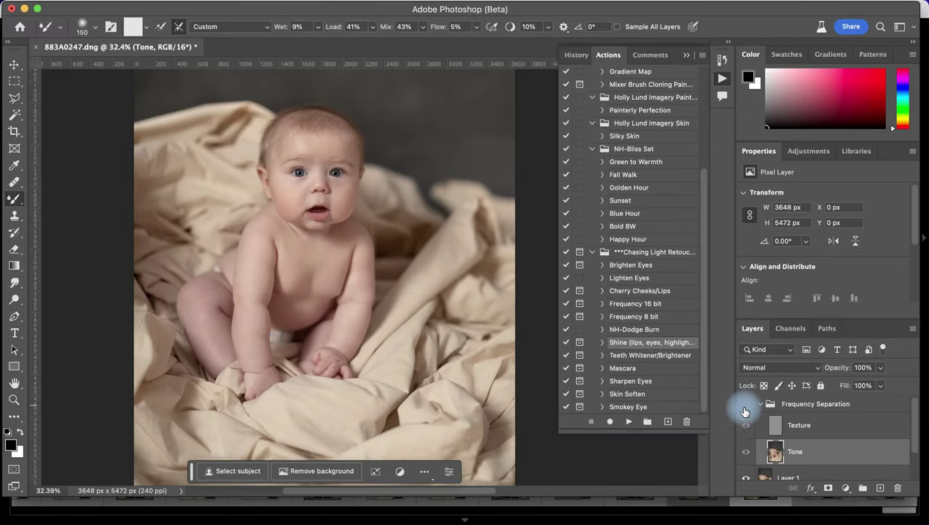
{"action": "left_click", "coordinate": [746, 405]}
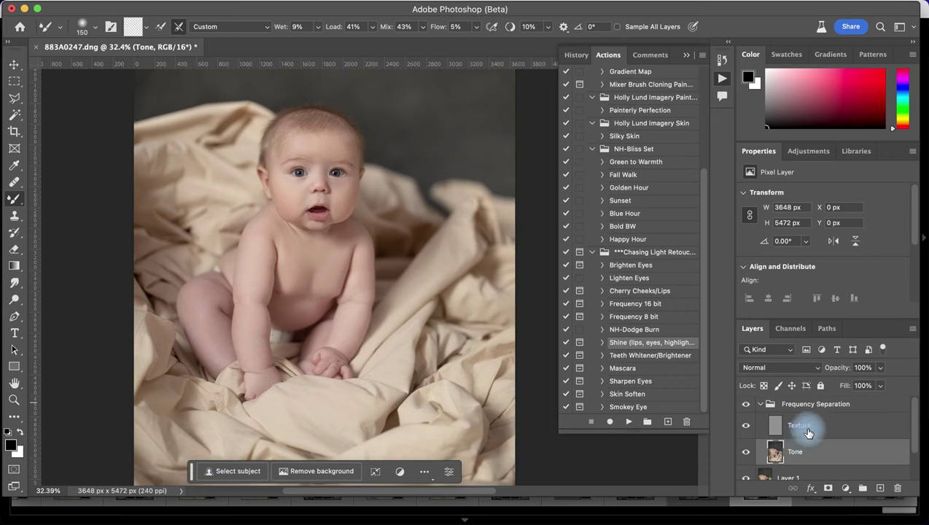
Step: Collapse the Frequency Separation group and merge it with Layer 1 into a single layer above the Background
{"action": "left_click", "coordinate": [759, 405]}
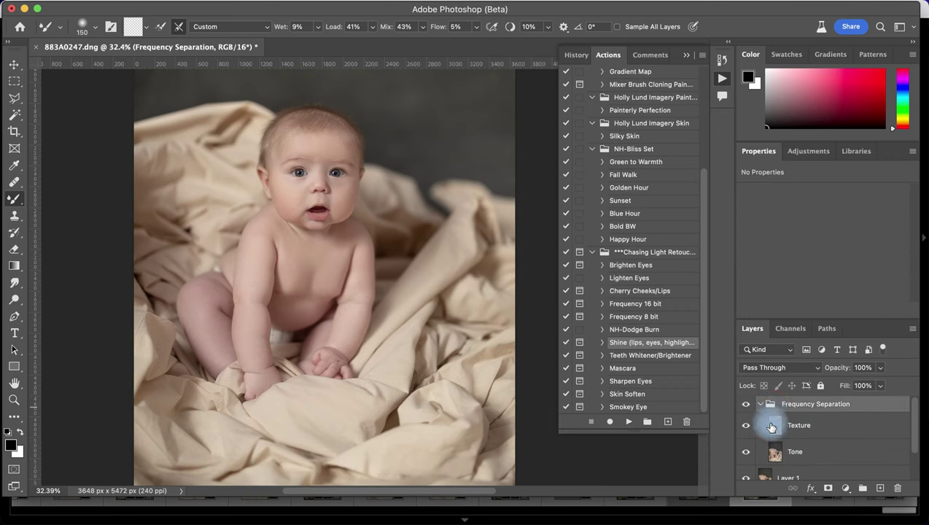
{"action": "left_click", "coordinate": [761, 404]}
{"action": "left_click", "coordinate": [798, 431], "text": "shift"}
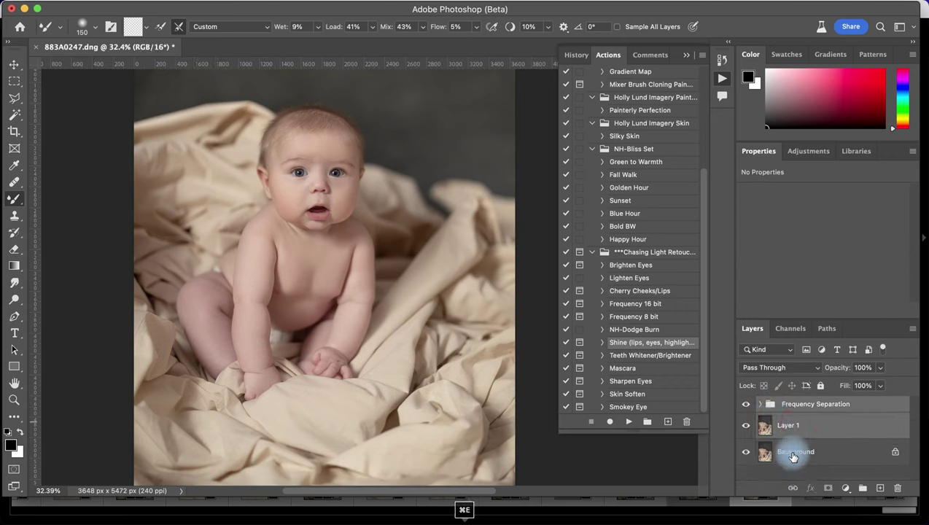
{"action": "key", "text": "ctrl+e"}
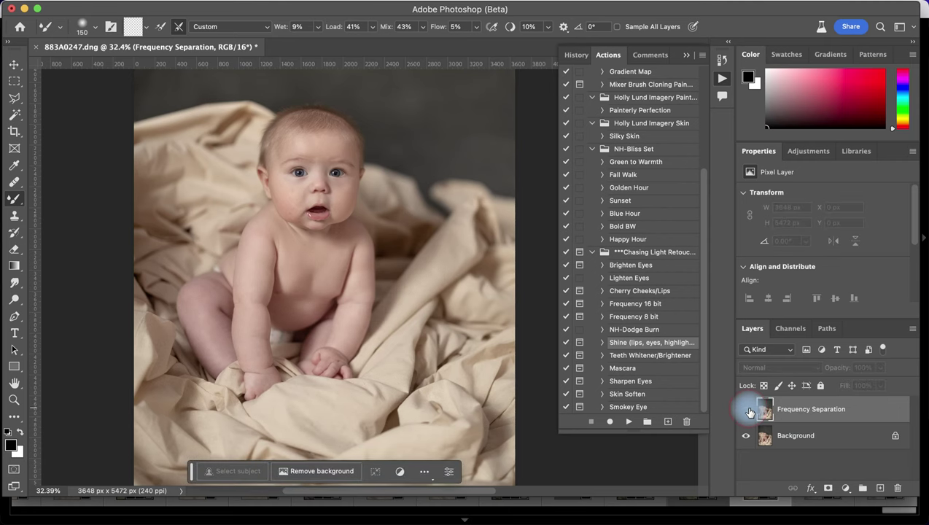
Step: Collapse the Actions list to clear the view around the baby's face
{"action": "scroll", "coordinate": [375, 178], "scroll_direction": "up", "scroll_amount": 10}
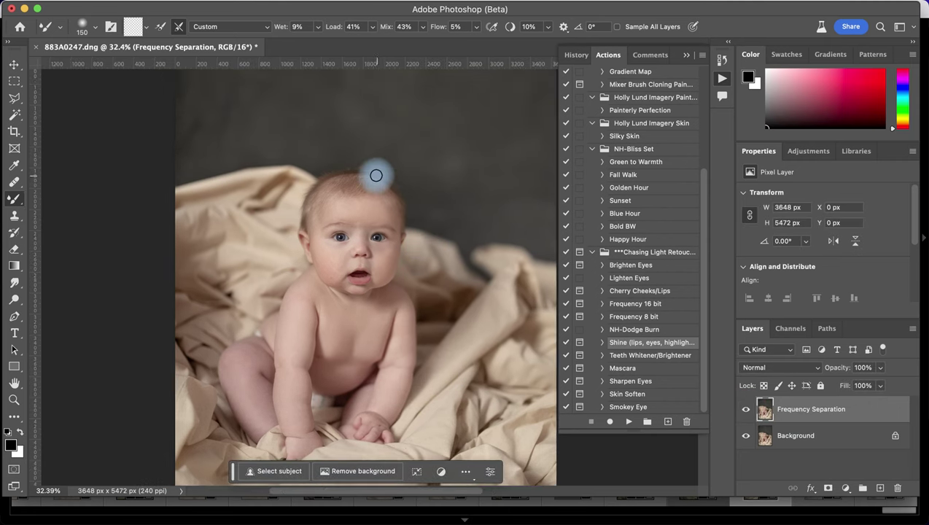
{"action": "scroll", "coordinate": [362, 189], "scroll_direction": "up", "scroll_amount": 5}
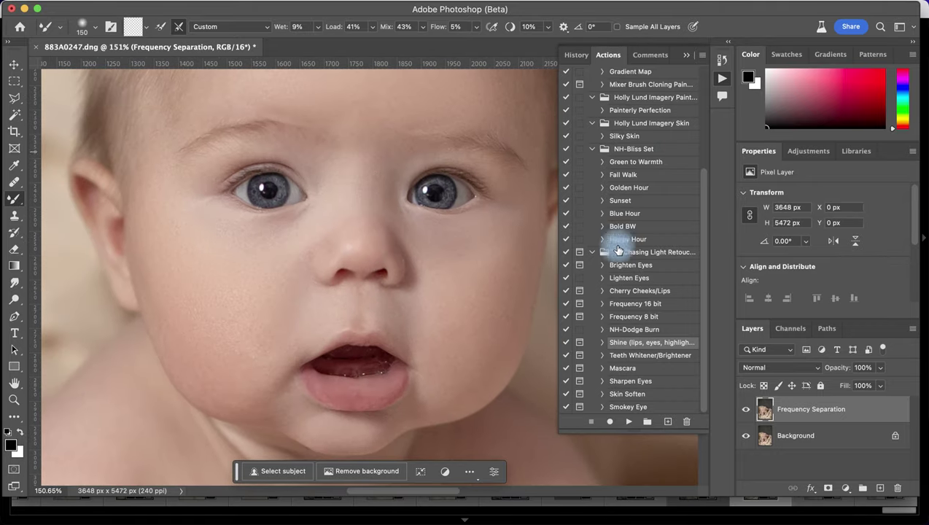
{"action": "left_click", "coordinate": [724, 79]}
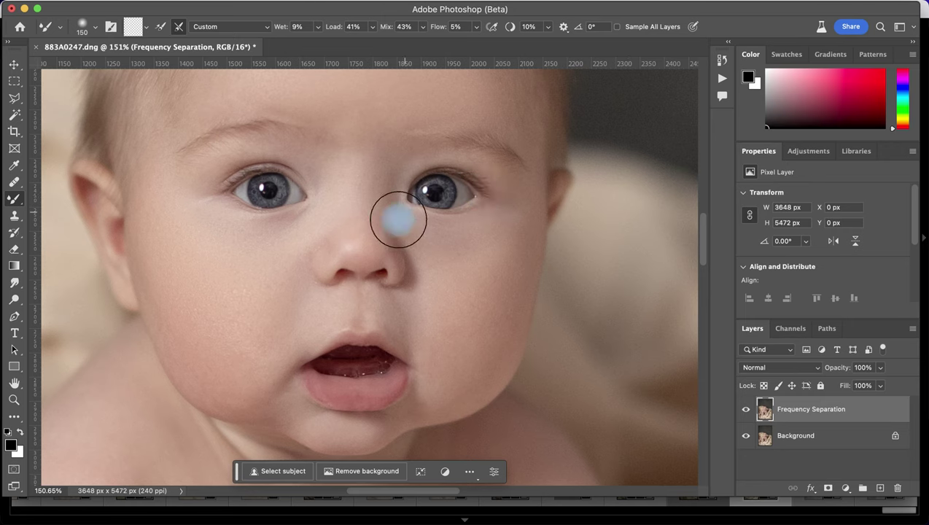
Step: Add a Curves adjustment layer, raise midtone input 116 to output 164, set the black point input to 18, and pull in the white point
{"action": "scroll", "coordinate": [398, 216], "scroll_direction": "left", "scroll_amount": 2}
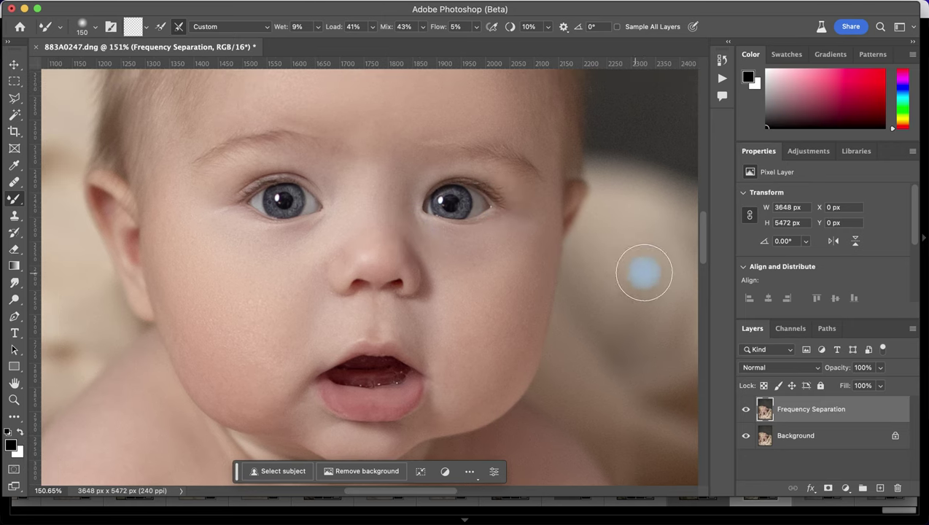
{"action": "left_click", "coordinate": [809, 151]}
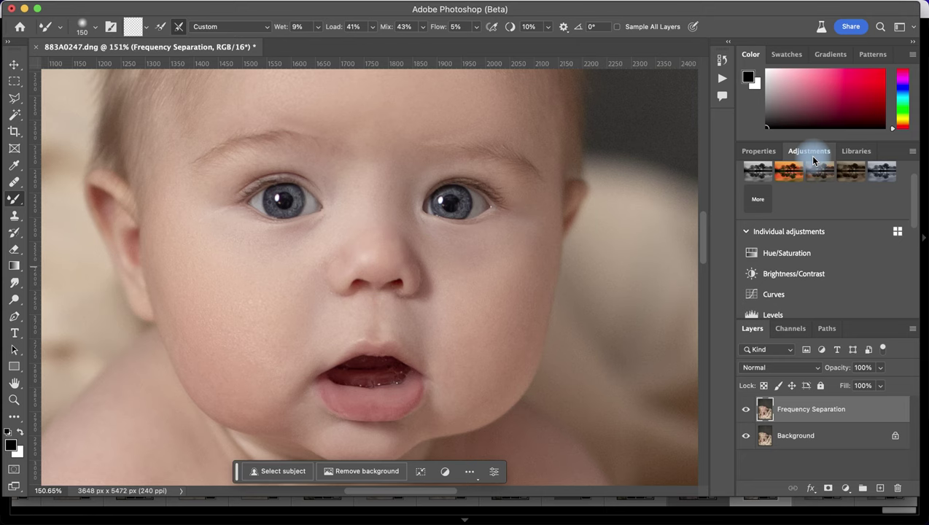
{"action": "left_click", "coordinate": [769, 295]}
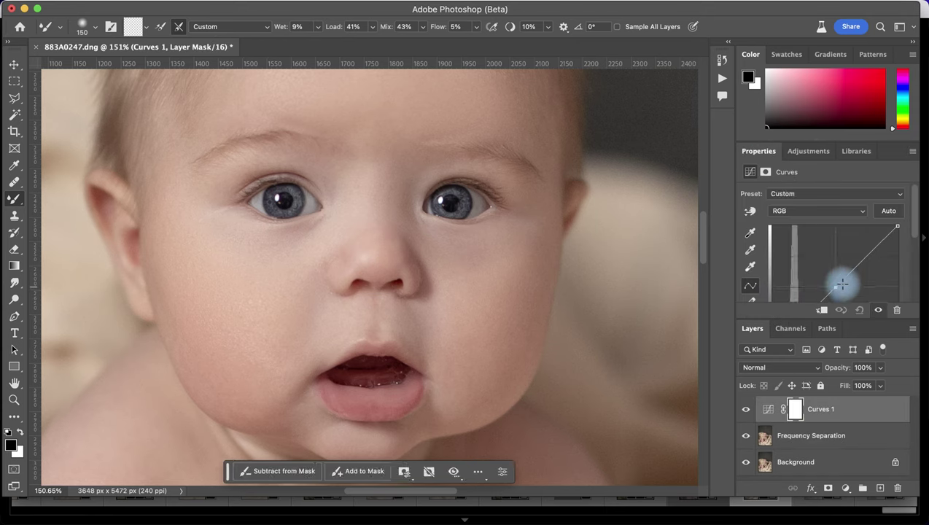
{"action": "left_click_drag", "start_coordinate": [812, 294], "coordinate": [828, 274]}
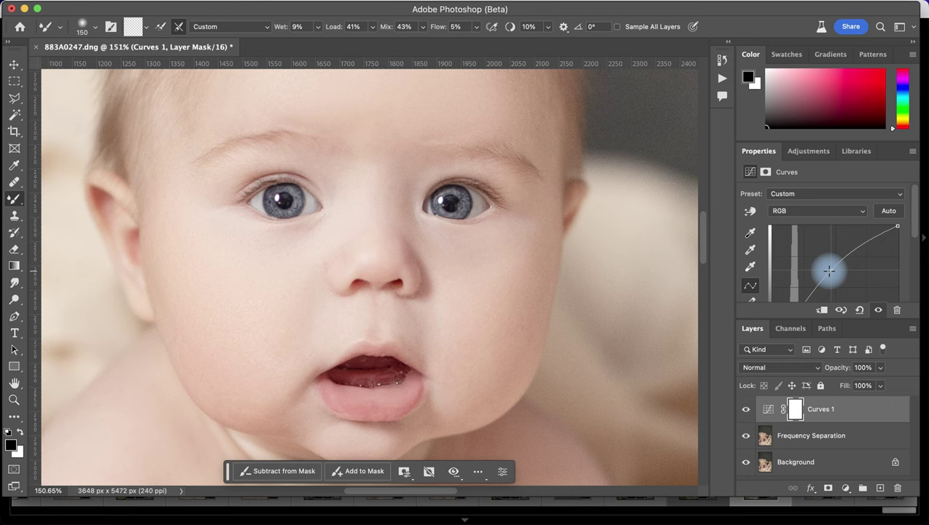
{"action": "scroll", "coordinate": [816, 281], "scroll_direction": "down", "scroll_amount": 5}
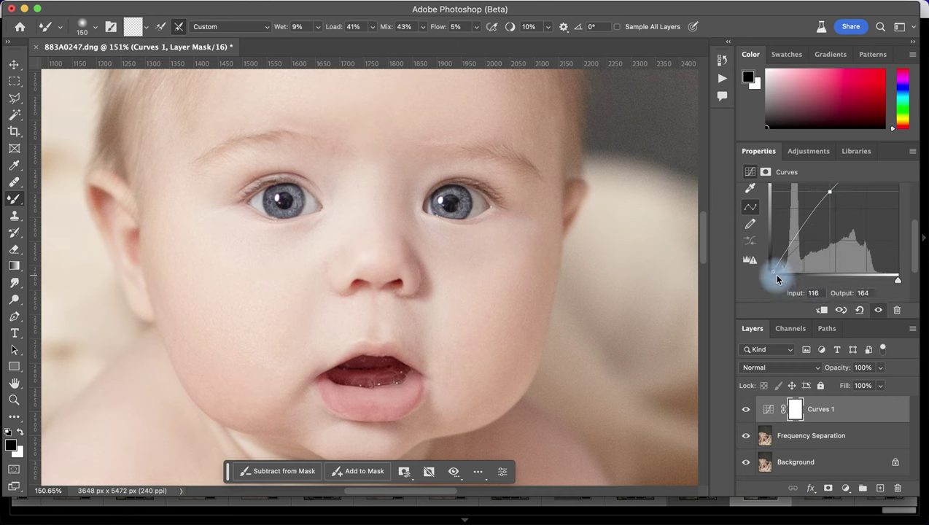
{"action": "left_click_drag", "start_coordinate": [776, 279], "coordinate": [783, 283]}
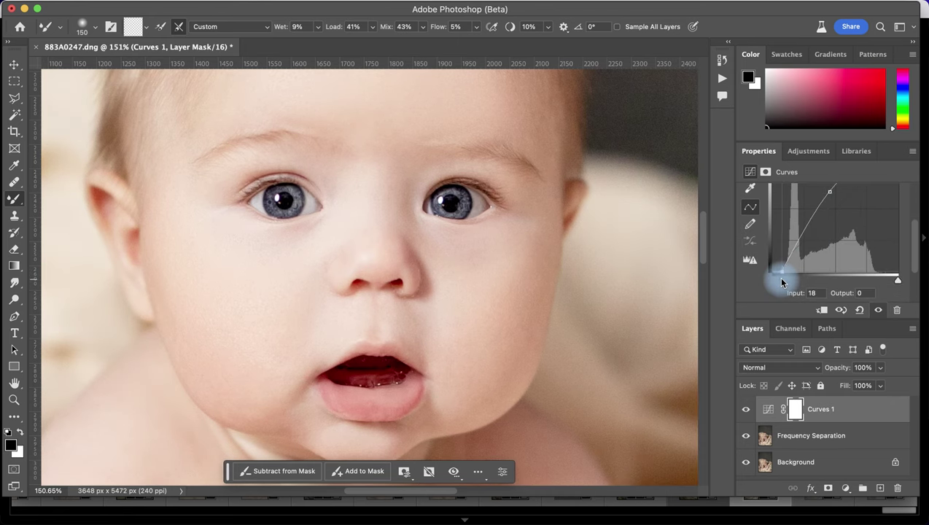
{"action": "scroll", "coordinate": [846, 226], "scroll_direction": "up", "scroll_amount": 5}
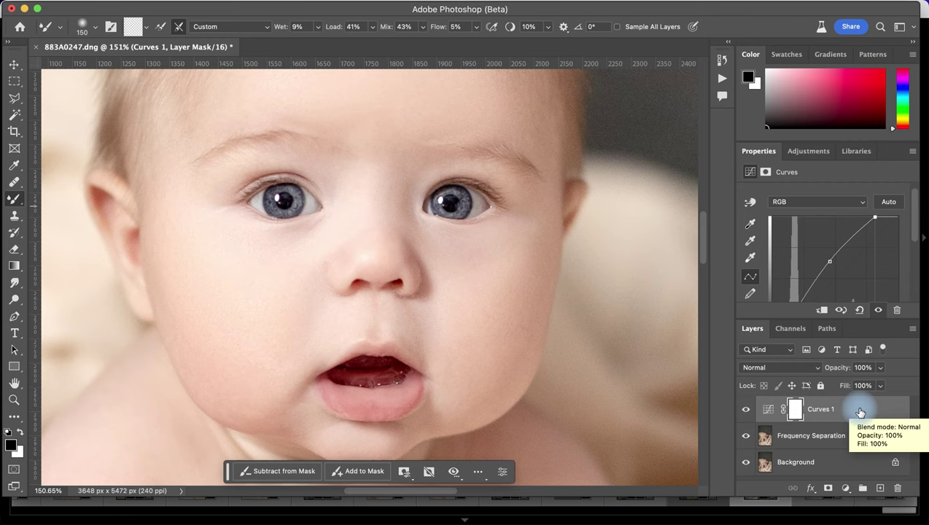
Step: Invert the Curves 1 mask to black, make white the foreground colour, and switch from the Mixer Brush to the regular Brush tool
{"action": "key", "text": "super+i"}
{"action": "key", "text": "b"}
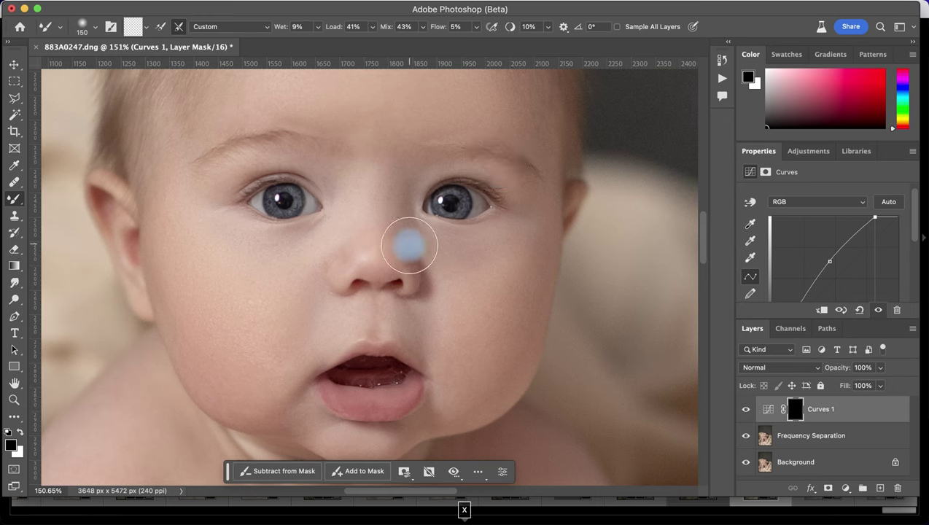
{"action": "key", "text": "x"}
{"action": "left_click", "coordinate": [21, 203]}
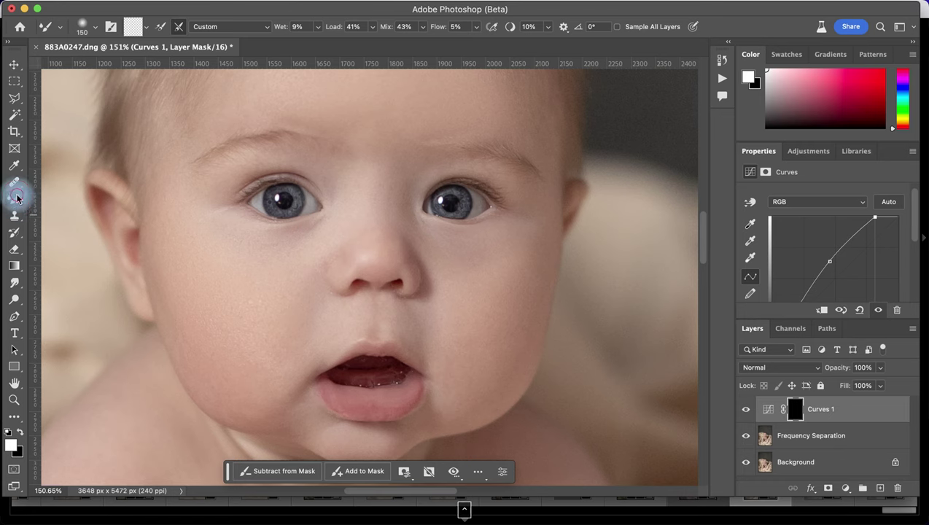
{"action": "left_click", "coordinate": [17, 197], "text": "ctrl"}
{"action": "left_click_drag", "start_coordinate": [25, 199], "coordinate": [59, 198]}
Step: Brighten both irises by painting white on the Curves 1 mask with the size 25 brush at 90% flow, undoing a stray stroke
{"action": "scroll", "coordinate": [330, 185], "scroll_direction": "up", "scroll_amount": 5}
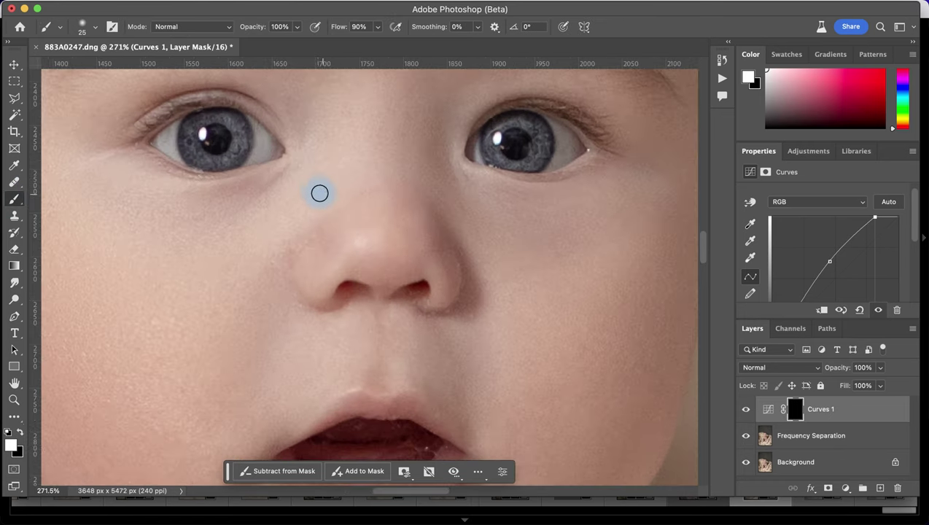
{"action": "mouse_move", "coordinate": [246, 224]}
{"action": "left_mouse_down"}
{"action": "mouse_move", "coordinate": [282, 240]}
{"action": "mouse_move", "coordinate": [309, 230]}
{"action": "left_mouse_up"}
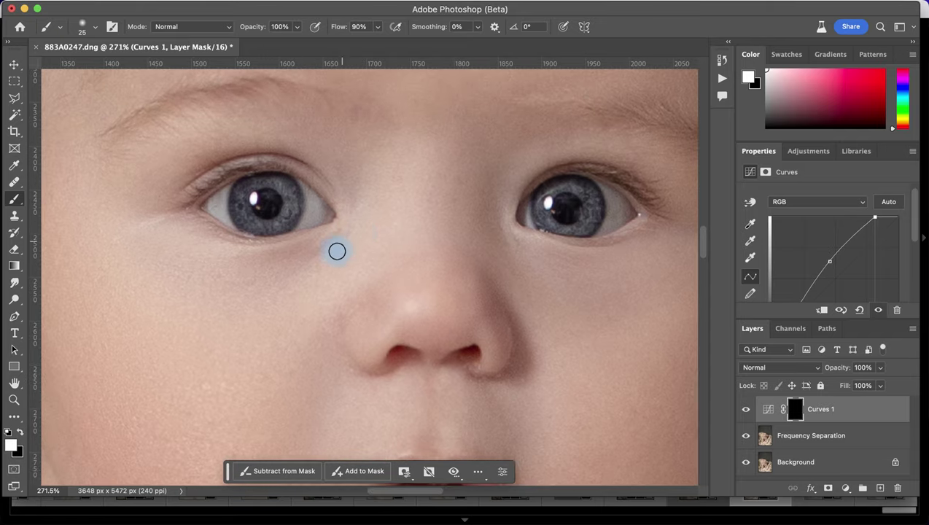
{"action": "mouse_move", "coordinate": [242, 209]}
{"action": "left_mouse_down"}
{"action": "mouse_move", "coordinate": [289, 166]}
{"action": "mouse_move", "coordinate": [279, 231]}
{"action": "mouse_move", "coordinate": [334, 205]}
{"action": "mouse_move", "coordinate": [259, 134]}
{"action": "mouse_move", "coordinate": [279, 102]}
{"action": "mouse_move", "coordinate": [307, 161]}
{"action": "mouse_move", "coordinate": [338, 137]}
{"action": "mouse_move", "coordinate": [289, 183]}
{"action": "mouse_move", "coordinate": [315, 210]}
{"action": "left_mouse_up"}
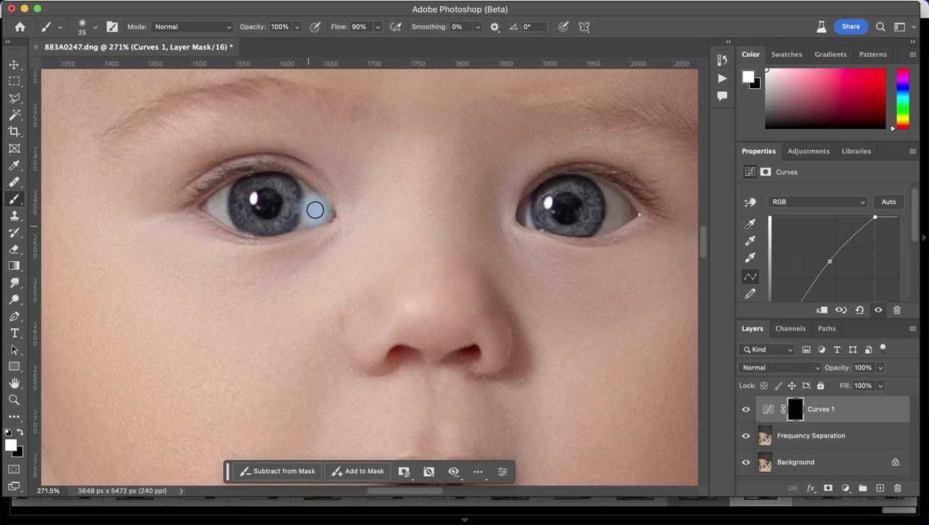
{"action": "mouse_move", "coordinate": [251, 107]}
{"action": "left_mouse_down"}
{"action": "mouse_move", "coordinate": [260, 157]}
{"action": "mouse_move", "coordinate": [300, 211]}
{"action": "mouse_move", "coordinate": [276, 175]}
{"action": "mouse_move", "coordinate": [288, 203]}
{"action": "mouse_move", "coordinate": [250, 182]}
{"action": "mouse_move", "coordinate": [247, 213]}
{"action": "mouse_move", "coordinate": [255, 185]}
{"action": "left_mouse_up"}
{"action": "key", "text": "super+z"}
{"action": "left_click", "coordinate": [347, 233]}
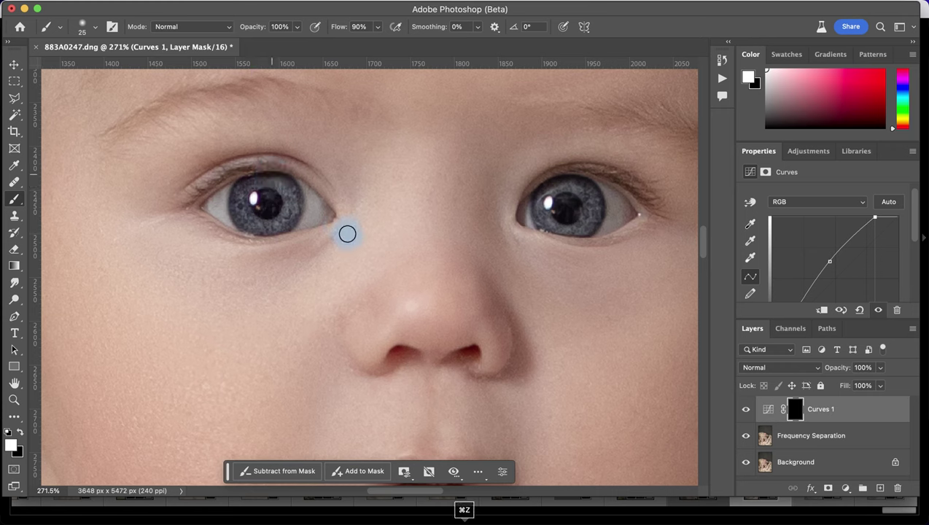
{"action": "left_click_drag", "start_coordinate": [301, 232], "coordinate": [287, 237]}
{"action": "mouse_move", "coordinate": [299, 199]}
{"action": "left_mouse_down"}
{"action": "mouse_move", "coordinate": [284, 218]}
{"action": "mouse_move", "coordinate": [292, 208]}
{"action": "mouse_move", "coordinate": [276, 220]}
{"action": "mouse_move", "coordinate": [289, 193]}
{"action": "mouse_move", "coordinate": [265, 228]}
{"action": "mouse_move", "coordinate": [290, 194]}
{"action": "mouse_move", "coordinate": [272, 222]}
{"action": "mouse_move", "coordinate": [292, 196]}
{"action": "mouse_move", "coordinate": [275, 225]}
{"action": "mouse_move", "coordinate": [304, 249]}
{"action": "mouse_move", "coordinate": [251, 193]}
{"action": "mouse_move", "coordinate": [294, 194]}
{"action": "mouse_move", "coordinate": [266, 220]}
{"action": "mouse_move", "coordinate": [288, 215]}
{"action": "mouse_move", "coordinate": [293, 201]}
{"action": "mouse_move", "coordinate": [286, 221]}
{"action": "mouse_move", "coordinate": [290, 206]}
{"action": "mouse_move", "coordinate": [303, 233]}
{"action": "left_mouse_up"}
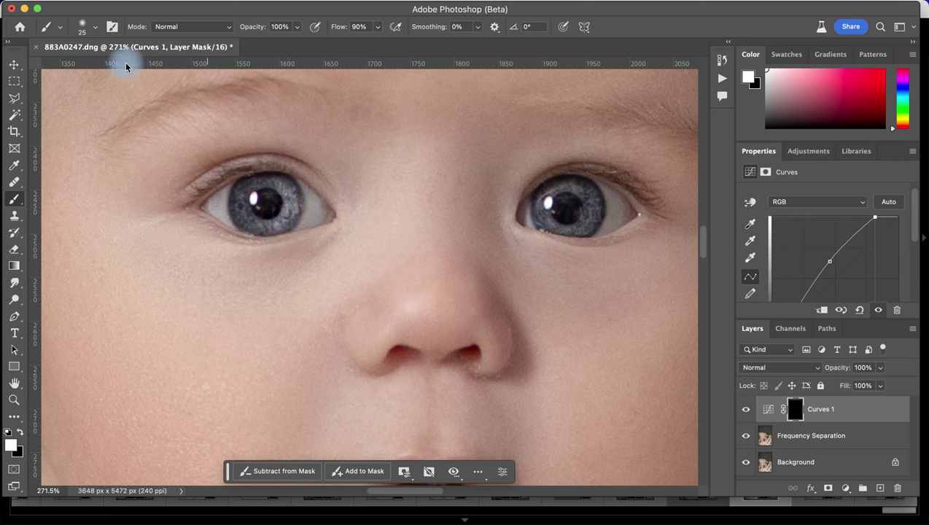
{"action": "mouse_move", "coordinate": [577, 218]}
{"action": "left_mouse_down"}
{"action": "mouse_move", "coordinate": [560, 201]}
{"action": "mouse_move", "coordinate": [570, 222]}
{"action": "mouse_move", "coordinate": [595, 201]}
{"action": "mouse_move", "coordinate": [527, 202]}
{"action": "mouse_move", "coordinate": [584, 249]}
{"action": "mouse_move", "coordinate": [590, 216]}
{"action": "mouse_move", "coordinate": [577, 222]}
{"action": "mouse_move", "coordinate": [591, 213]}
{"action": "left_mouse_up"}
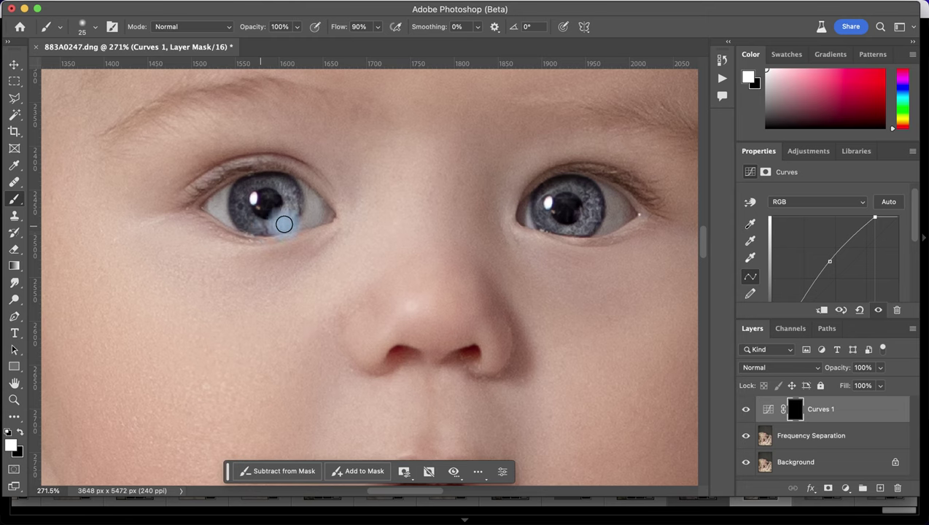
Step: Touch up the brightening around the edges of both irises with more white strokes on the Curves 1 mask
{"action": "scroll", "coordinate": [510, 326], "scroll_direction": "down", "scroll_amount": 5}
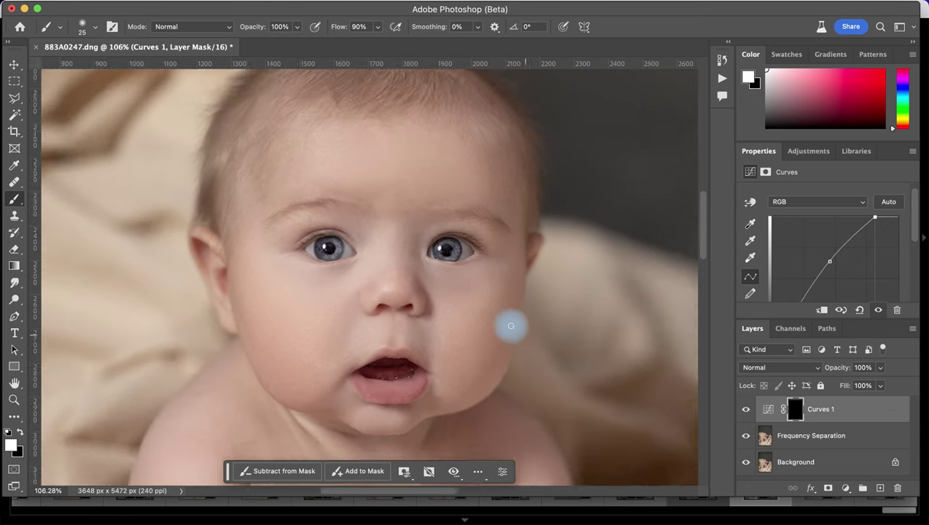
{"action": "scroll", "coordinate": [510, 326], "scroll_direction": "down", "scroll_amount": 1}
{"action": "scroll", "coordinate": [509, 321], "scroll_direction": "up", "scroll_amount": 6}
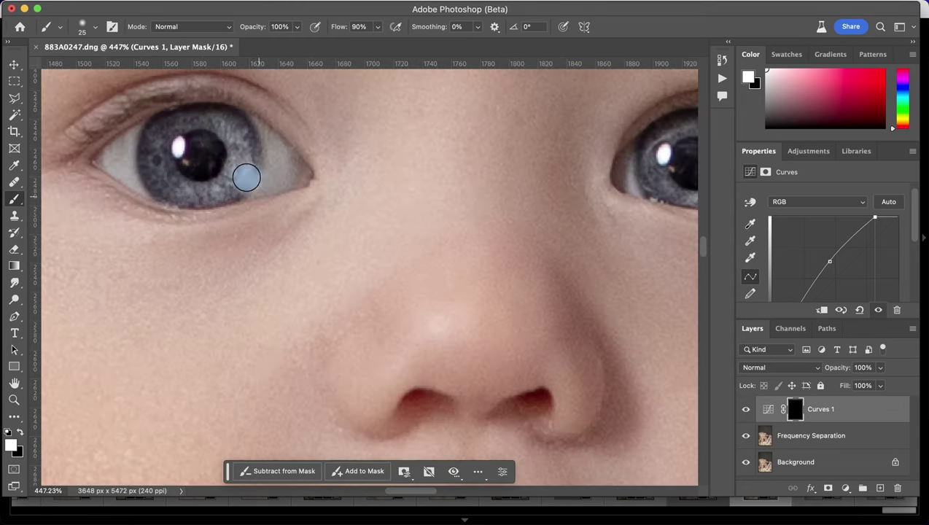
{"action": "scroll", "coordinate": [245, 160], "scroll_direction": "up", "scroll_amount": 2}
{"action": "scroll", "coordinate": [245, 161], "scroll_direction": "left", "scroll_amount": 3}
{"action": "mouse_move", "coordinate": [245, 194]}
{"action": "left_mouse_down"}
{"action": "mouse_move", "coordinate": [198, 186]}
{"action": "mouse_move", "coordinate": [201, 210]}
{"action": "mouse_move", "coordinate": [186, 175]}
{"action": "mouse_move", "coordinate": [202, 210]}
{"action": "mouse_move", "coordinate": [190, 187]}
{"action": "mouse_move", "coordinate": [200, 160]}
{"action": "mouse_move", "coordinate": [196, 198]}
{"action": "left_mouse_up"}
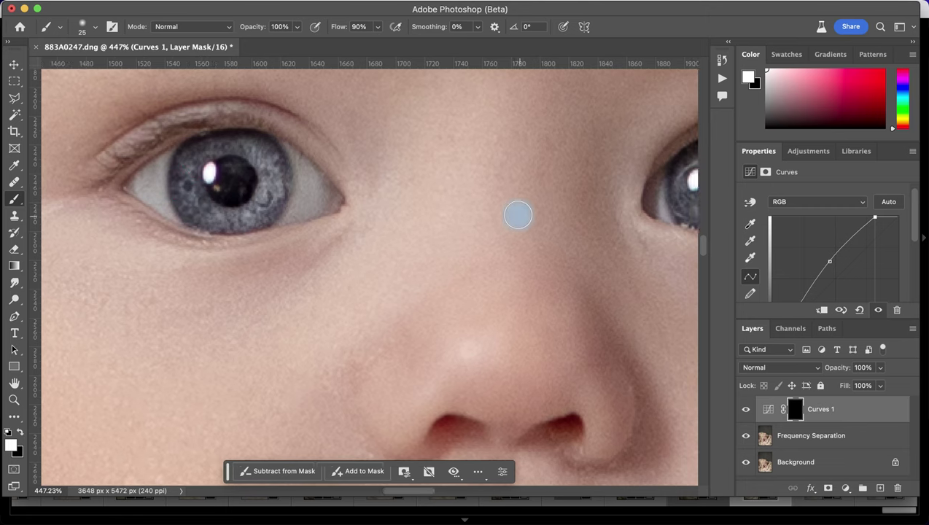
{"action": "scroll", "coordinate": [454, 210], "scroll_direction": "right", "scroll_amount": 4}
{"action": "left_click_drag", "start_coordinate": [489, 154], "coordinate": [454, 167]}
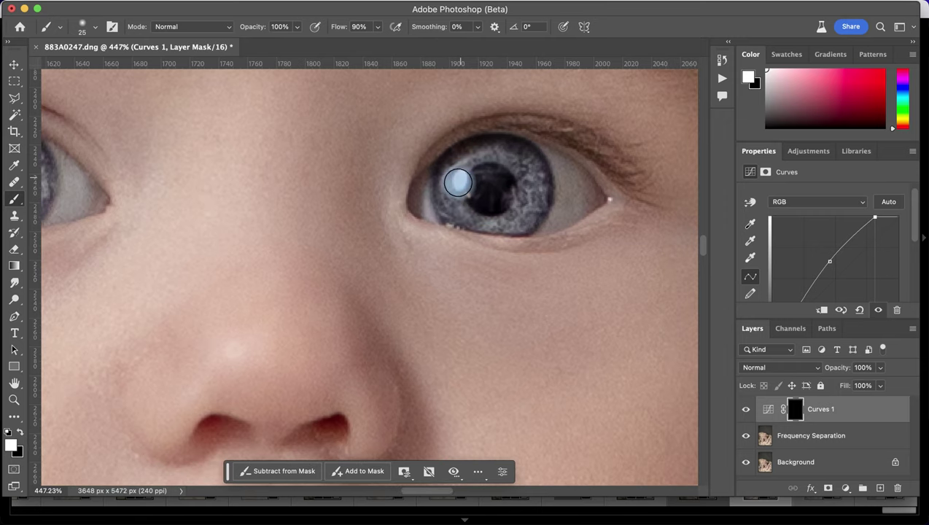
Step: Brighten the whites of both eyes, including the inner and outer corners, by painting white on the Curves 1 mask
{"action": "scroll", "coordinate": [328, 261], "scroll_direction": "left", "scroll_amount": 3}
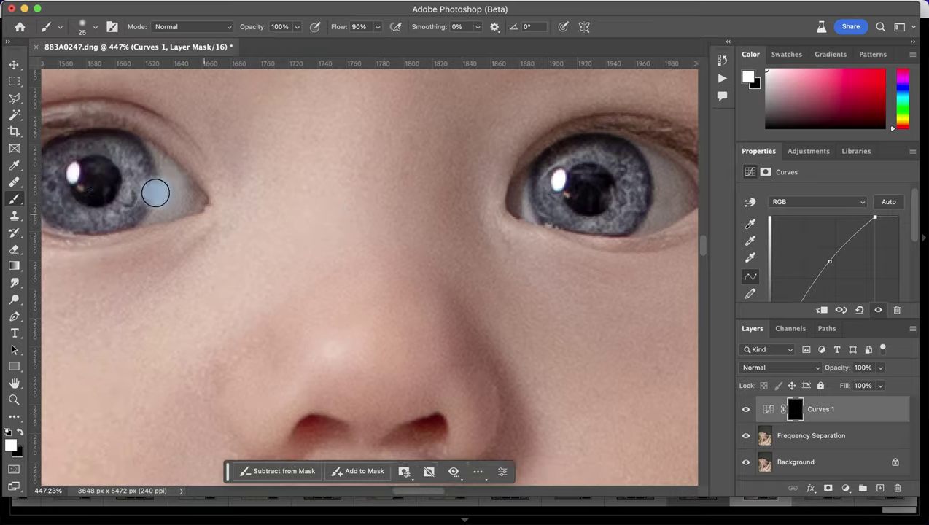
{"action": "scroll", "coordinate": [155, 193], "scroll_direction": "left", "scroll_amount": 2}
{"action": "scroll", "coordinate": [426, 149], "scroll_direction": "right", "scroll_amount": 2}
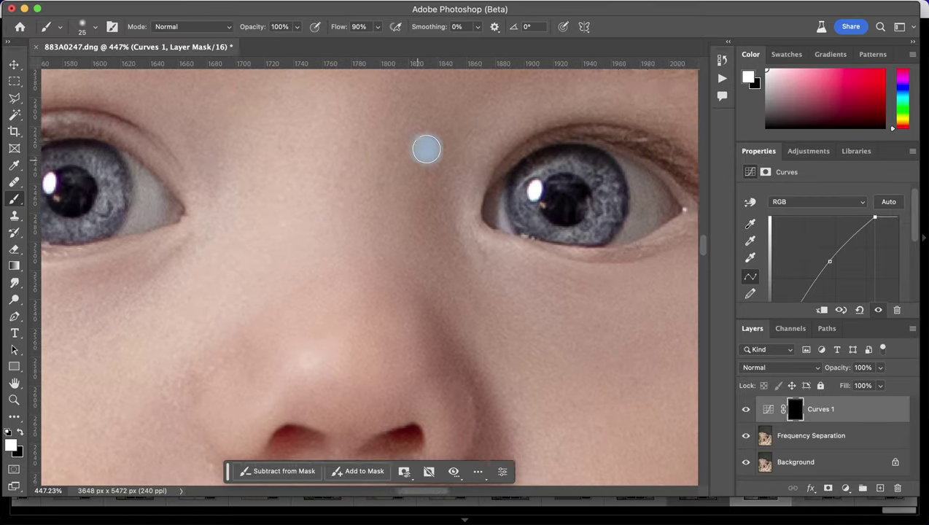
{"action": "scroll", "coordinate": [427, 149], "scroll_direction": "right", "scroll_amount": 5}
{"action": "mouse_move", "coordinate": [479, 193]}
{"action": "left_mouse_down"}
{"action": "mouse_move", "coordinate": [464, 161]}
{"action": "mouse_move", "coordinate": [472, 173]}
{"action": "mouse_move", "coordinate": [457, 215]}
{"action": "left_mouse_up"}
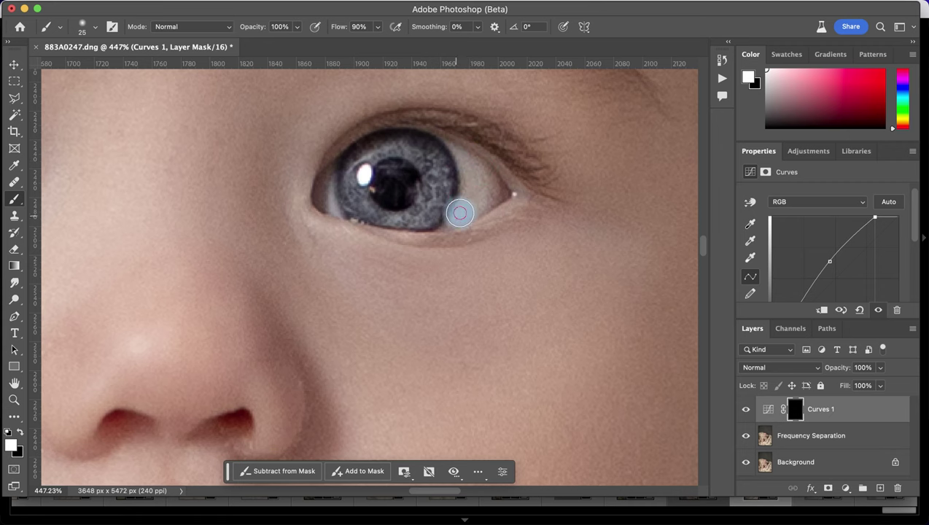
{"action": "mouse_move", "coordinate": [313, 187]}
{"action": "left_mouse_down"}
{"action": "mouse_move", "coordinate": [326, 189]}
{"action": "mouse_move", "coordinate": [342, 222]}
{"action": "left_mouse_up"}
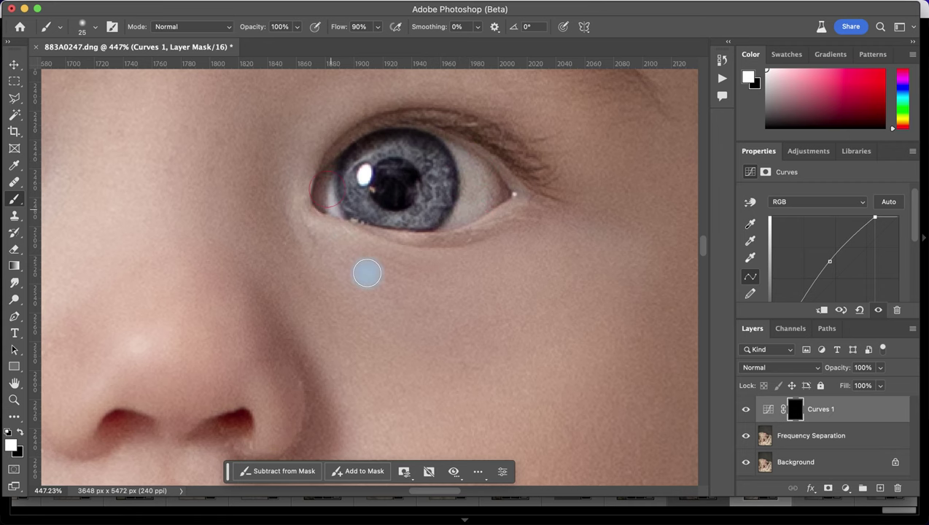
{"action": "scroll", "coordinate": [299, 312], "scroll_direction": "left", "scroll_amount": 8}
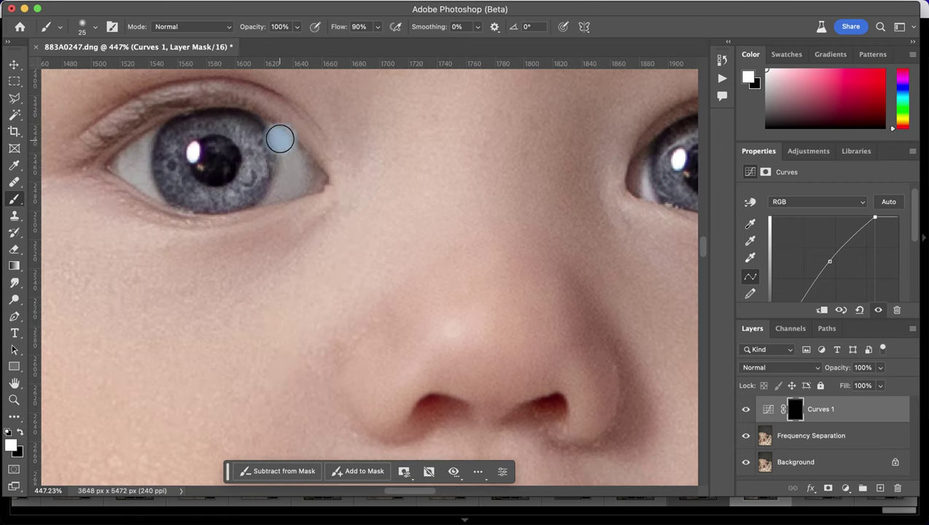
{"action": "left_click_drag", "start_coordinate": [284, 190], "coordinate": [307, 175]}
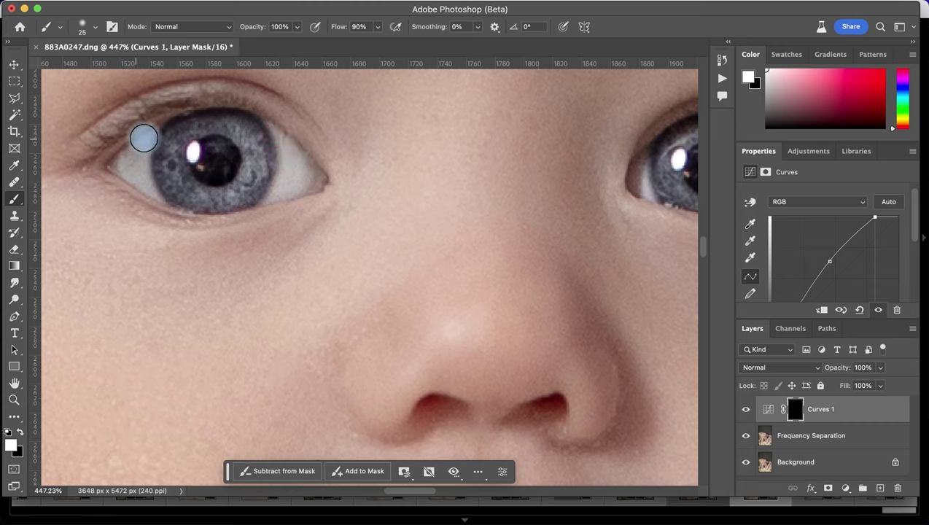
{"action": "mouse_move", "coordinate": [119, 164]}
{"action": "left_mouse_down"}
{"action": "mouse_move", "coordinate": [147, 176]}
{"action": "mouse_move", "coordinate": [149, 191]}
{"action": "mouse_move", "coordinate": [145, 145]}
{"action": "left_mouse_up"}
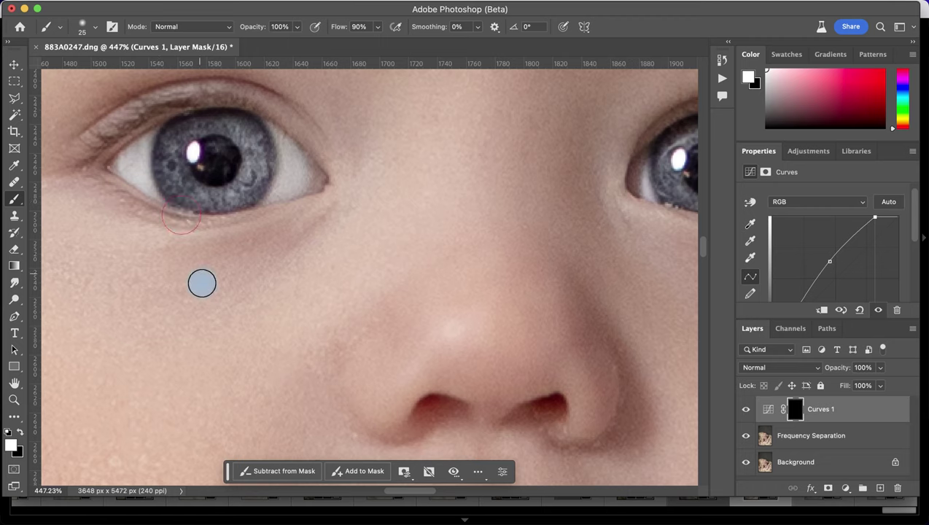
Step: Compare the eyes with Curves 1 hidden and shown, and merge it with the Frequency Separation layer
{"action": "scroll", "coordinate": [423, 232], "scroll_direction": "down", "scroll_amount": 10}
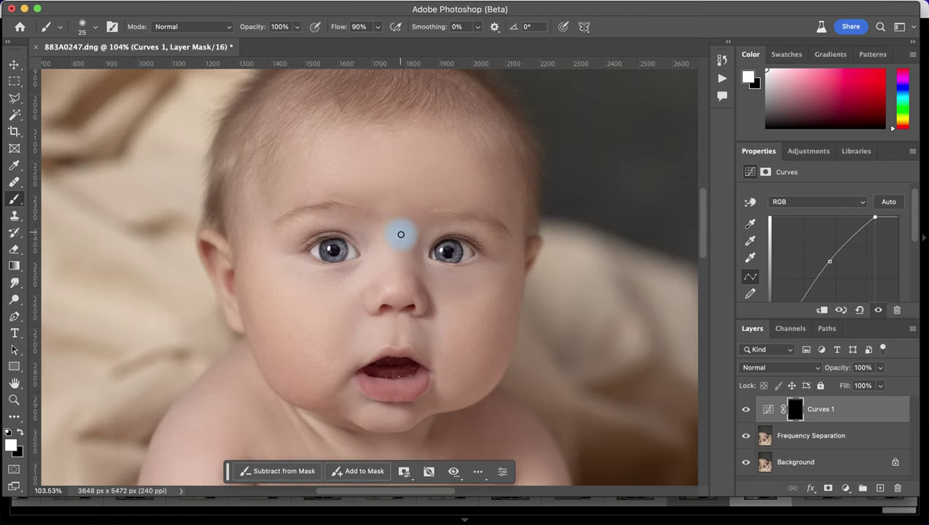
{"action": "left_click", "coordinate": [746, 410]}
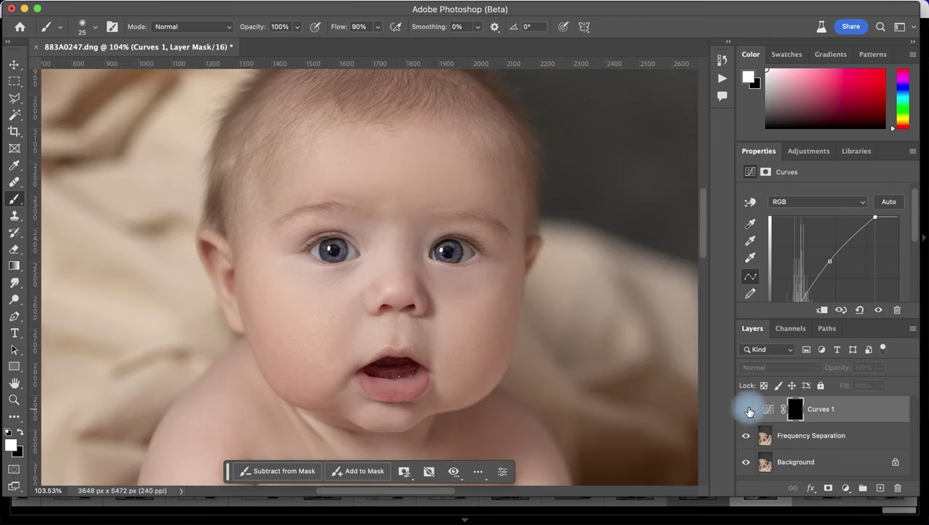
{"action": "left_click", "coordinate": [746, 409]}
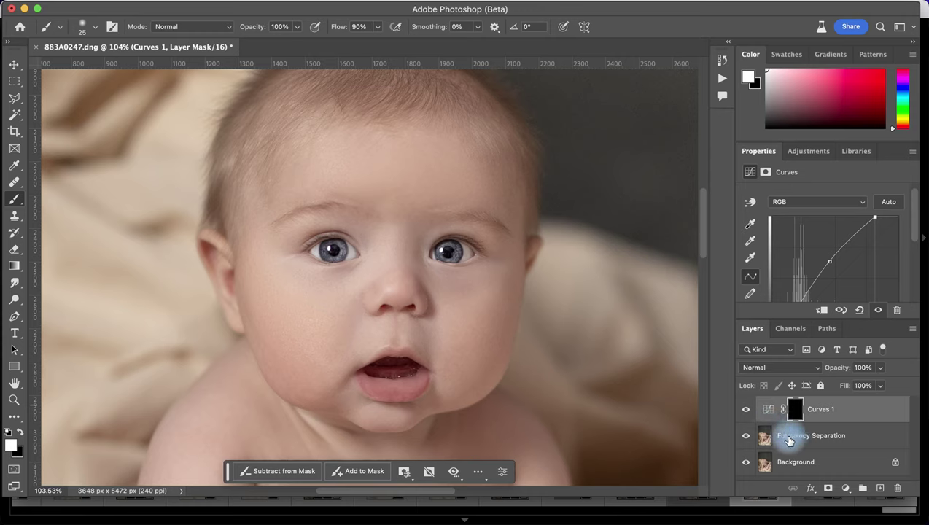
{"action": "left_click", "coordinate": [797, 435], "text": "super"}
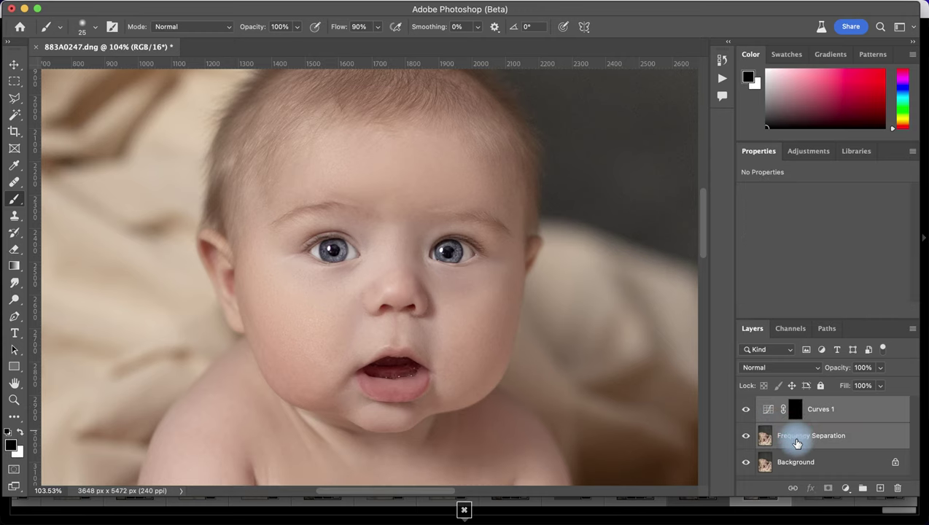
{"action": "key", "text": "super+e"}
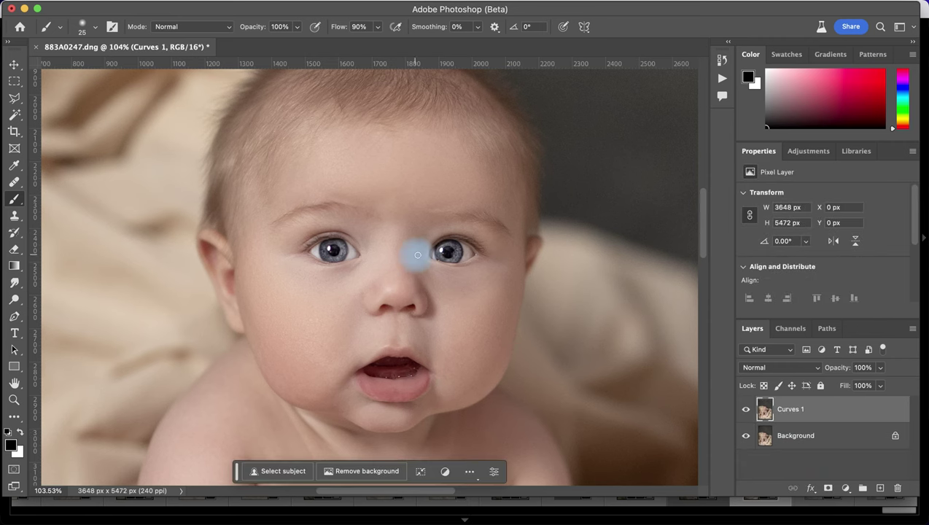
Step: Add a Hue/Saturation adjustment layer above the merged layer and set its Saturation to +29
{"action": "scroll", "coordinate": [410, 260], "scroll_direction": "up", "scroll_amount": 5}
{"action": "scroll", "coordinate": [418, 261], "scroll_direction": "right", "scroll_amount": 2}
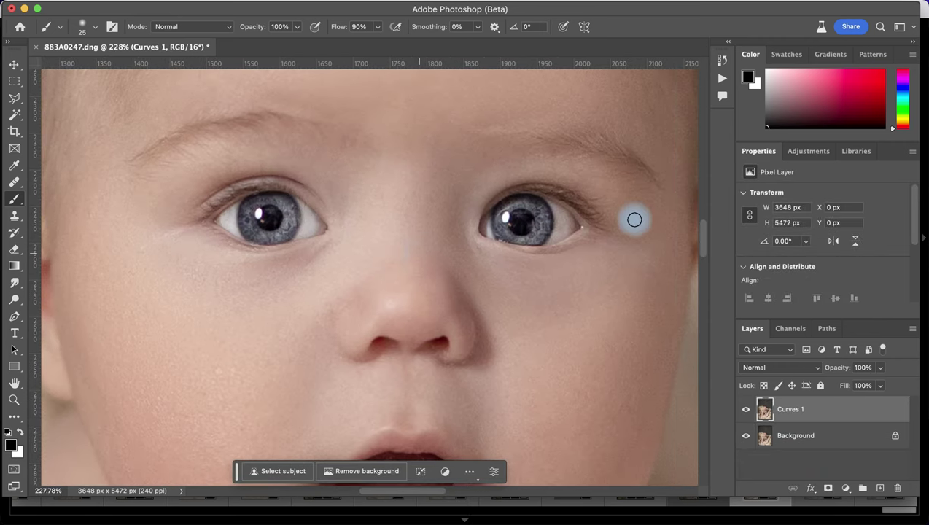
{"action": "left_click", "coordinate": [810, 154]}
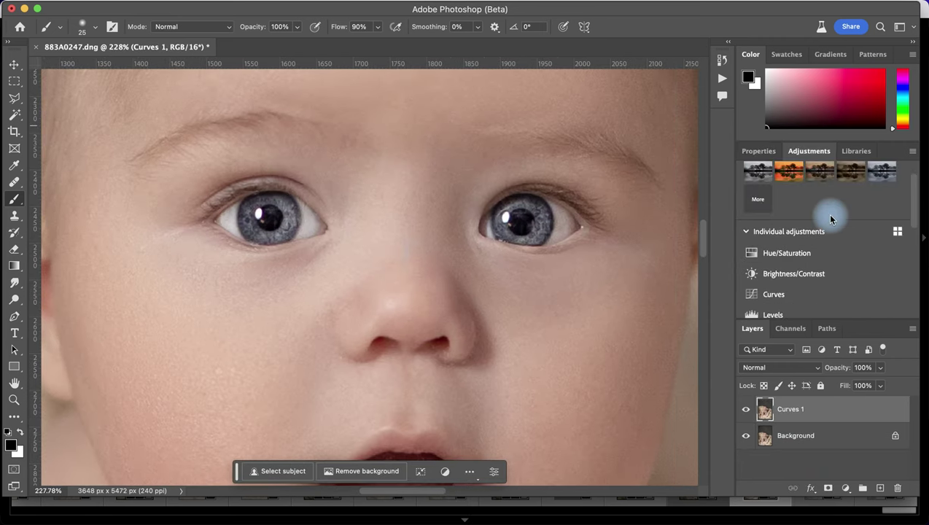
{"action": "left_click", "coordinate": [794, 252]}
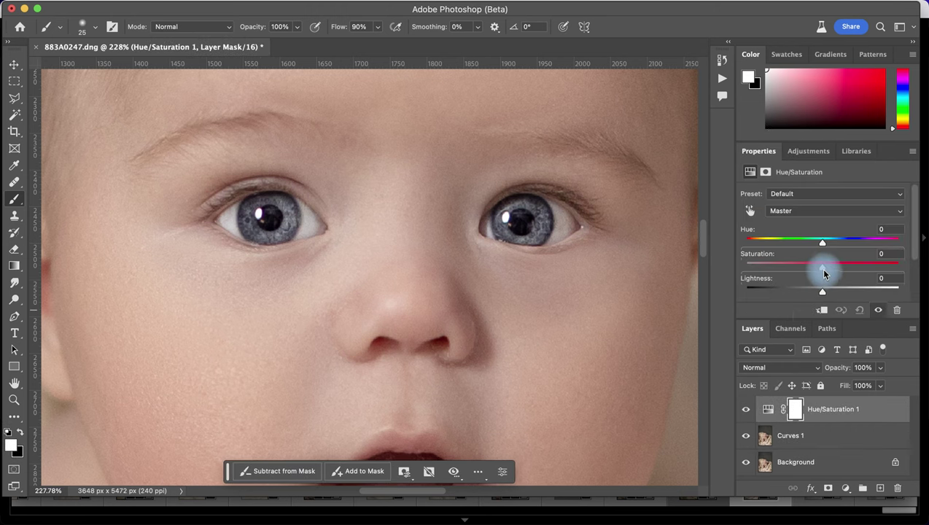
{"action": "left_click_drag", "start_coordinate": [824, 270], "coordinate": [845, 268]}
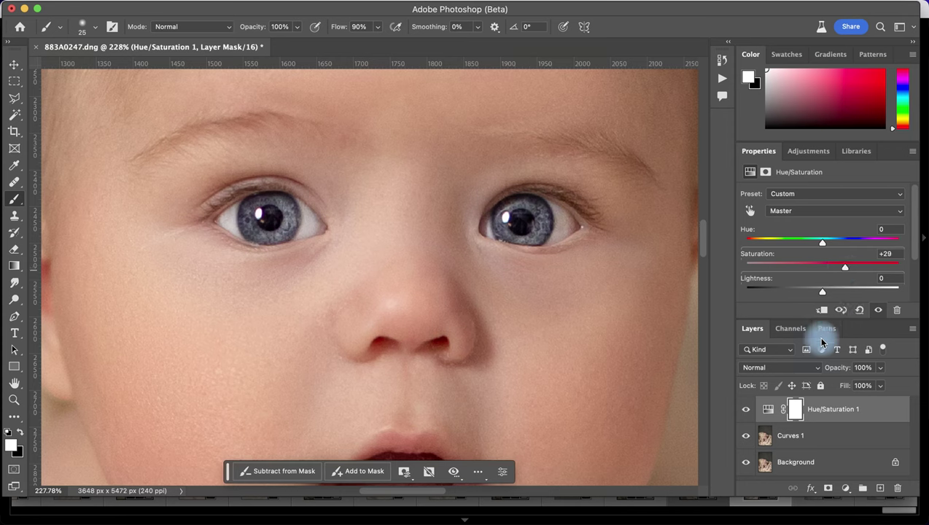
Step: Paint both irises white on the inverted Hue/Saturation 1 mask and compare the eyes with the layer hidden and shown
{"action": "mouse_move", "coordinate": [234, 216]}
{"action": "left_mouse_down"}
{"action": "mouse_move", "coordinate": [256, 216]}
{"action": "mouse_move", "coordinate": [252, 204]}
{"action": "mouse_move", "coordinate": [245, 229]}
{"action": "mouse_move", "coordinate": [254, 206]}
{"action": "mouse_move", "coordinate": [253, 235]}
{"action": "mouse_move", "coordinate": [250, 226]}
{"action": "mouse_move", "coordinate": [296, 224]}
{"action": "mouse_move", "coordinate": [287, 207]}
{"action": "mouse_move", "coordinate": [250, 207]}
{"action": "mouse_move", "coordinate": [277, 236]}
{"action": "mouse_move", "coordinate": [276, 197]}
{"action": "mouse_move", "coordinate": [259, 208]}
{"action": "mouse_move", "coordinate": [265, 231]}
{"action": "left_mouse_up"}
{"action": "mouse_move", "coordinate": [514, 223]}
{"action": "left_mouse_down"}
{"action": "mouse_move", "coordinate": [536, 226]}
{"action": "mouse_move", "coordinate": [533, 209]}
{"action": "mouse_move", "coordinate": [495, 230]}
{"action": "mouse_move", "coordinate": [535, 205]}
{"action": "mouse_move", "coordinate": [518, 219]}
{"action": "left_mouse_up"}
{"action": "left_click", "coordinate": [746, 408]}
{"action": "left_click", "coordinate": [747, 406]}
{"action": "left_click", "coordinate": [746, 406]}
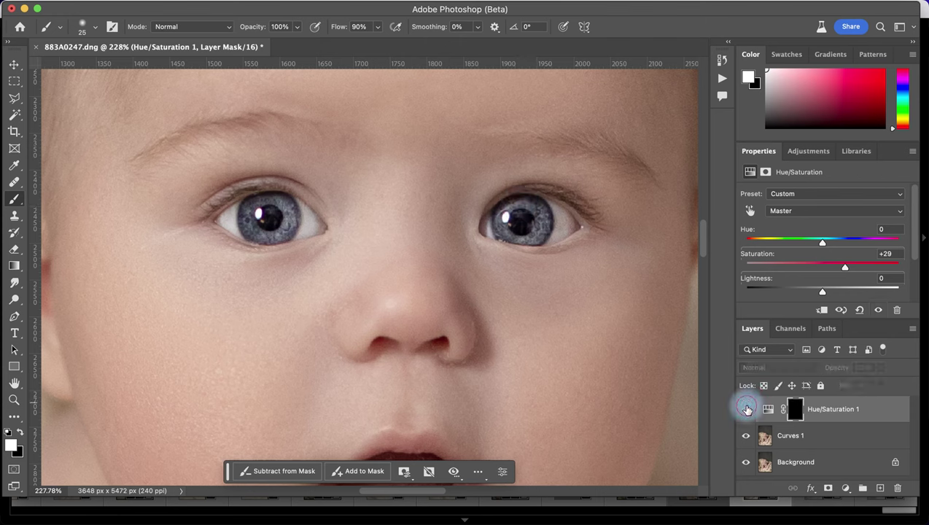
{"action": "left_click", "coordinate": [747, 406]}
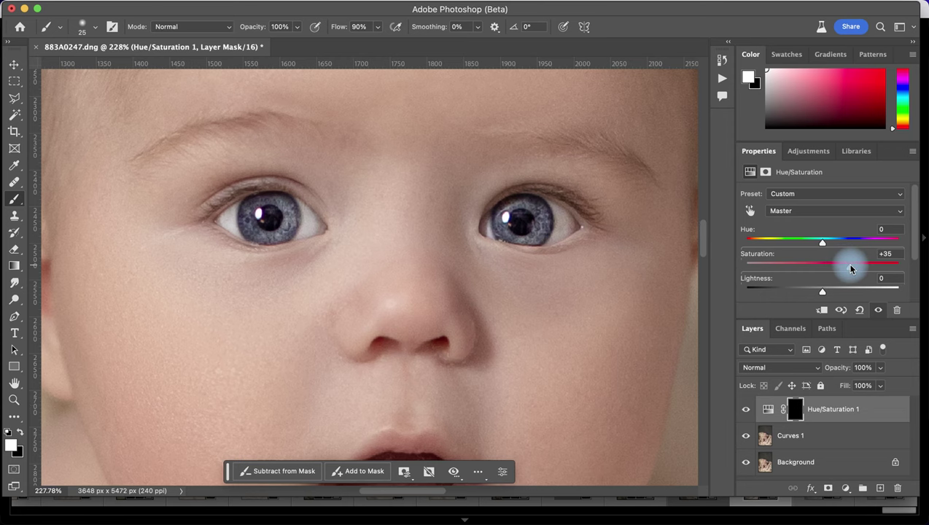
Step: Raise the Hue/Saturation 1 layer's Saturation to +37 and compare the whole face with the layer hidden and shown
{"action": "left_click_drag", "start_coordinate": [850, 269], "coordinate": [850, 268]}
{"action": "key", "text": "super+minus"}
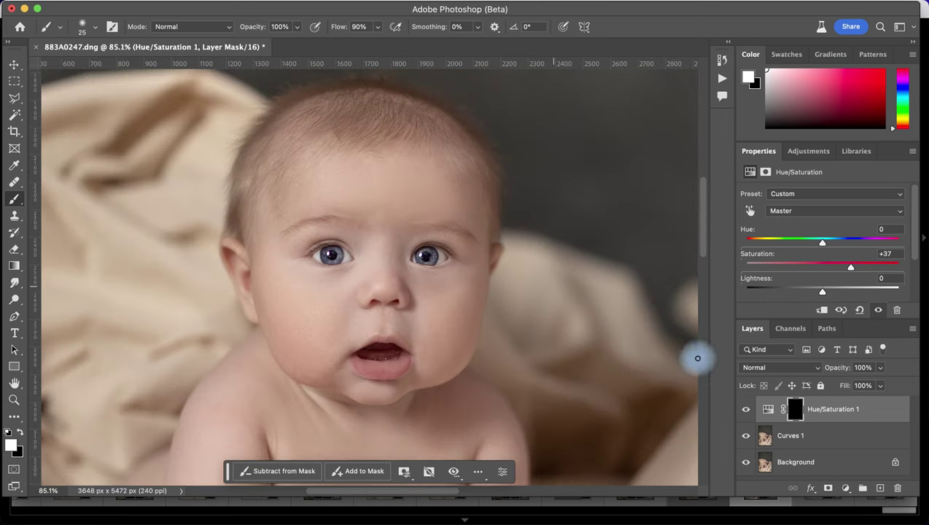
{"action": "left_click", "coordinate": [745, 408]}
{"action": "left_click", "coordinate": [745, 409]}
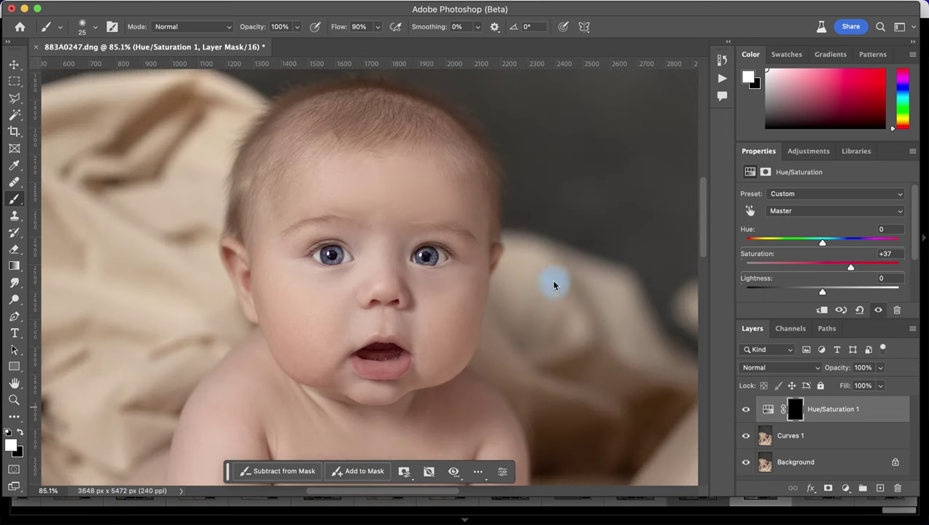
Step: Extend the saturation boost across both irises with more white mask strokes, and check it by toggling the Hue/Saturation 1 layer's visibility
{"action": "scroll", "coordinate": [376, 243], "scroll_direction": "up", "scroll_amount": 5}
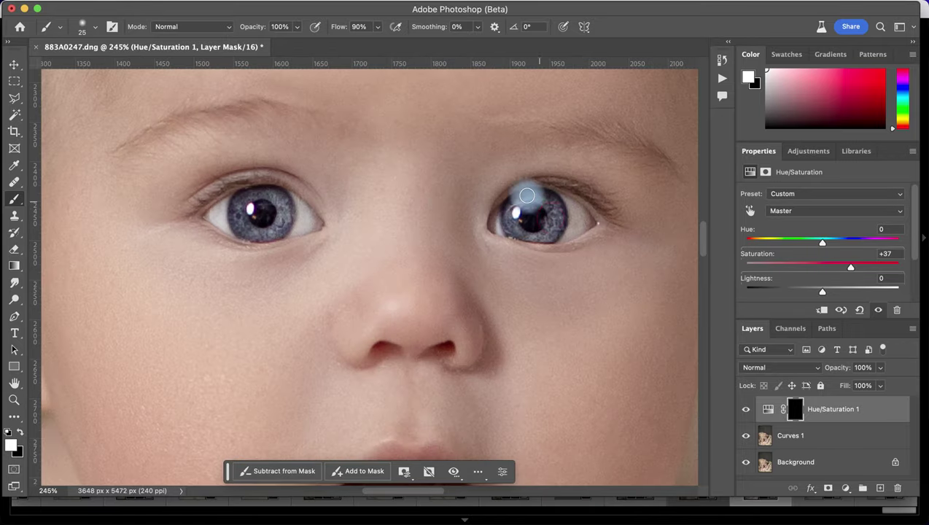
{"action": "mouse_move", "coordinate": [528, 193]}
{"action": "left_mouse_down"}
{"action": "mouse_move", "coordinate": [507, 213]}
{"action": "mouse_move", "coordinate": [550, 205]}
{"action": "mouse_move", "coordinate": [518, 234]}
{"action": "mouse_move", "coordinate": [555, 211]}
{"action": "mouse_move", "coordinate": [525, 202]}
{"action": "mouse_move", "coordinate": [543, 232]}
{"action": "left_mouse_up"}
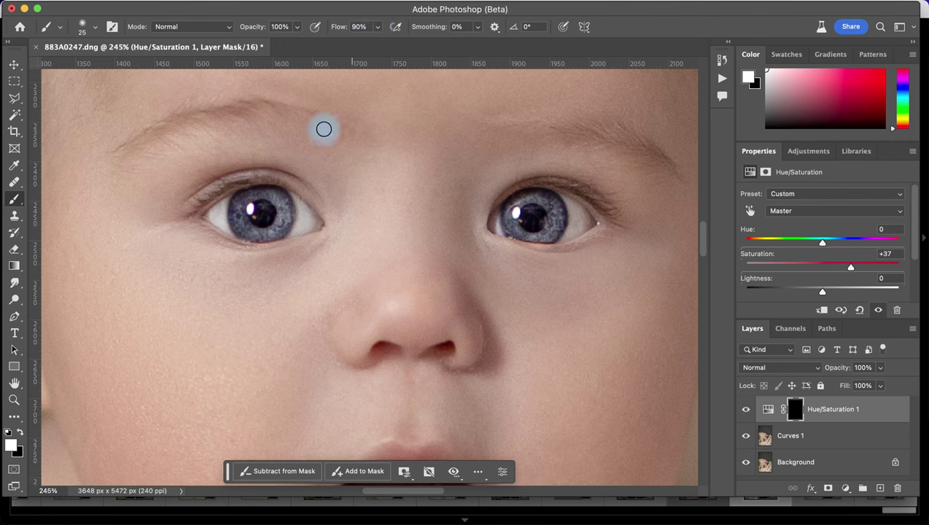
{"action": "mouse_move", "coordinate": [262, 195]}
{"action": "left_mouse_down"}
{"action": "mouse_move", "coordinate": [248, 233]}
{"action": "mouse_move", "coordinate": [258, 191]}
{"action": "mouse_move", "coordinate": [290, 210]}
{"action": "mouse_move", "coordinate": [240, 214]}
{"action": "left_mouse_up"}
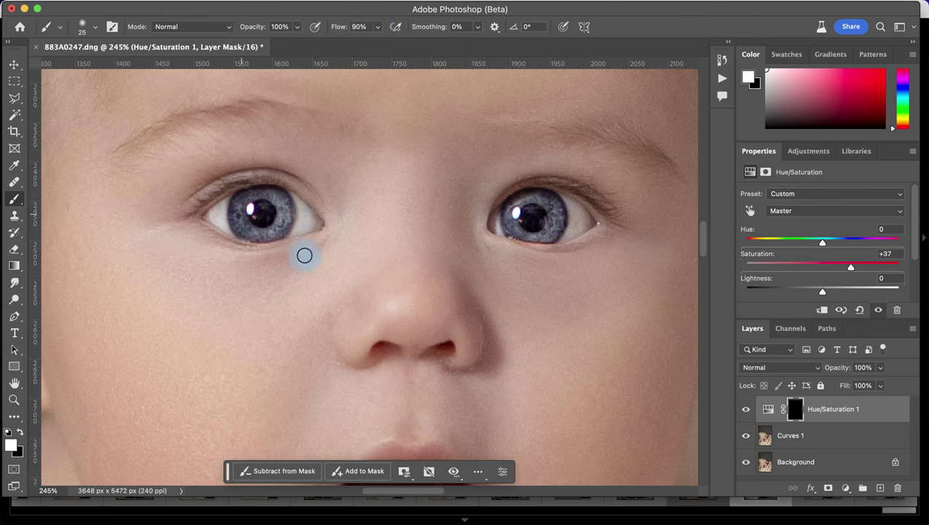
{"action": "left_click", "coordinate": [743, 411]}
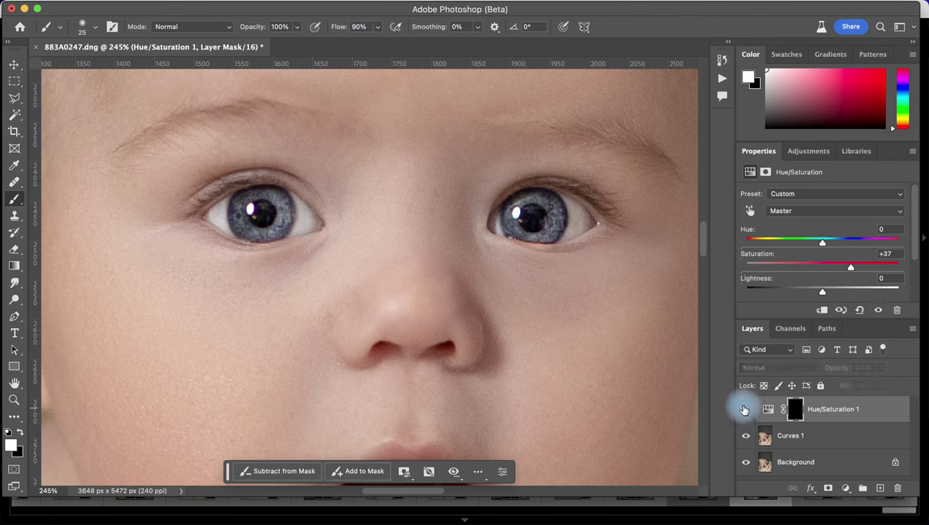
{"action": "left_click", "coordinate": [746, 409]}
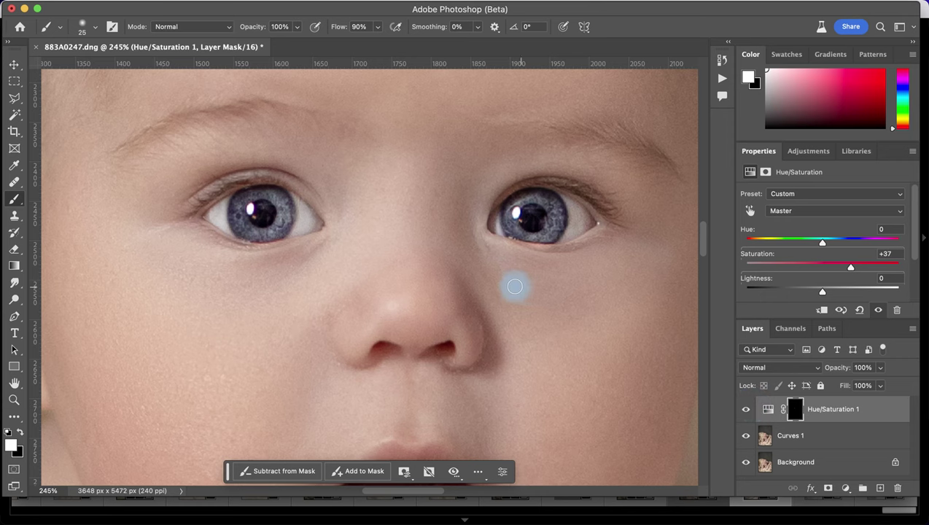
{"action": "left_click", "coordinate": [746, 410]}
{"action": "scroll", "coordinate": [409, 254], "scroll_direction": "up", "scroll_amount": 2}
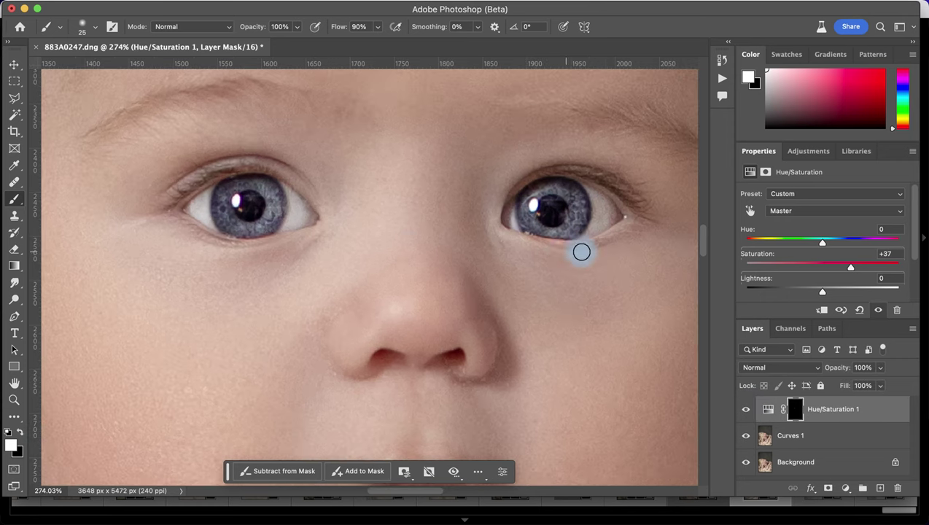
Step: Clean up the colour spill around the irises with a black 8 px brush on the Hue/Saturation 1 mask, raising the flow to 100%
{"action": "key", "text": "x"}
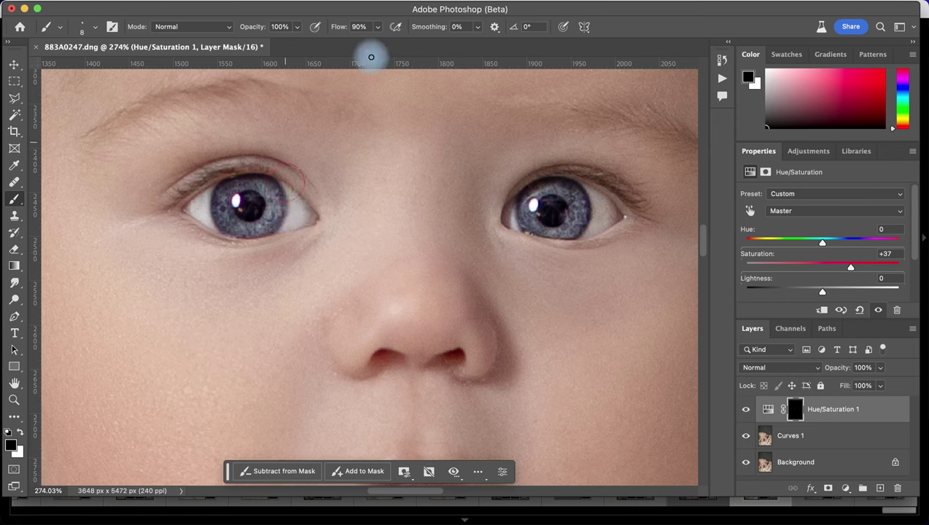
{"action": "left_click", "coordinate": [377, 26]}
{"action": "left_click_drag", "start_coordinate": [381, 40], "coordinate": [399, 41]}
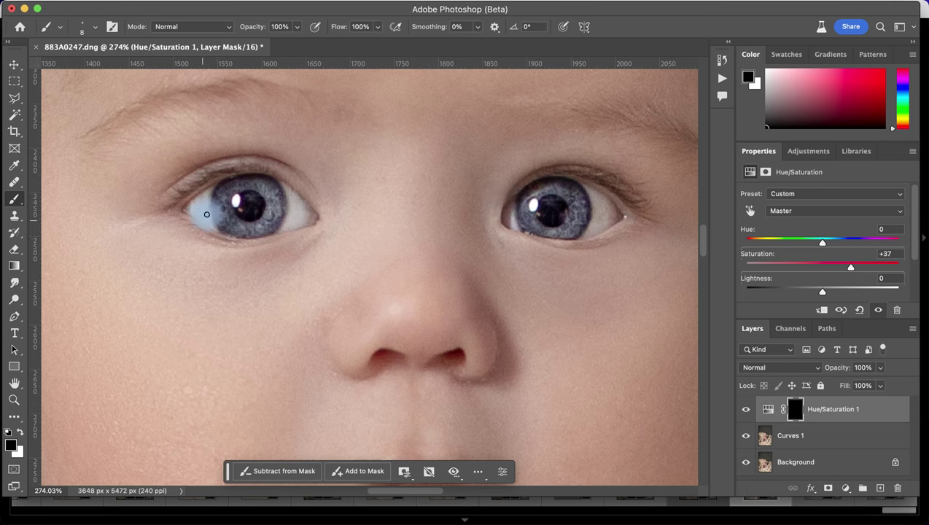
{"action": "left_click", "coordinate": [751, 408]}
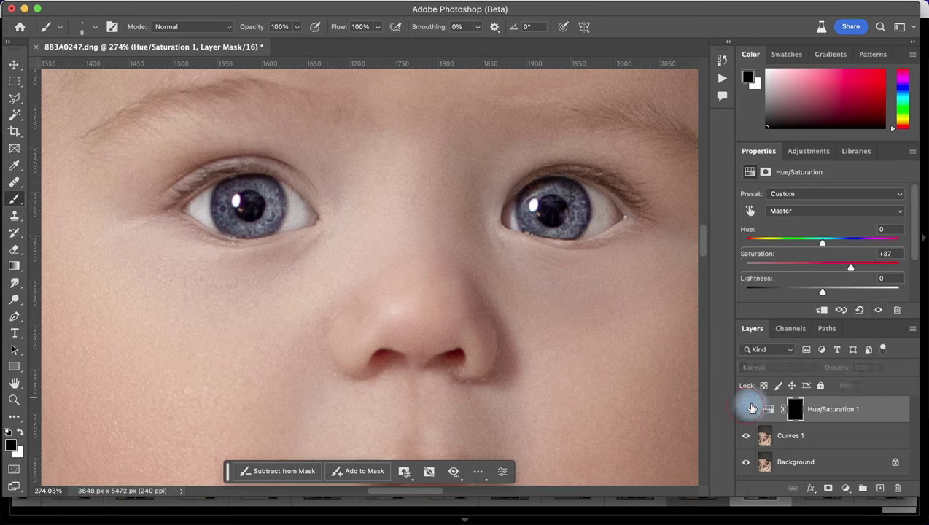
{"action": "left_click", "coordinate": [751, 408]}
Step: Merge the Hue/Saturation 1 and Curves 1 layers and compare the retouched result with the Background, close up and in full
{"action": "left_click", "coordinate": [813, 436], "text": "shift"}
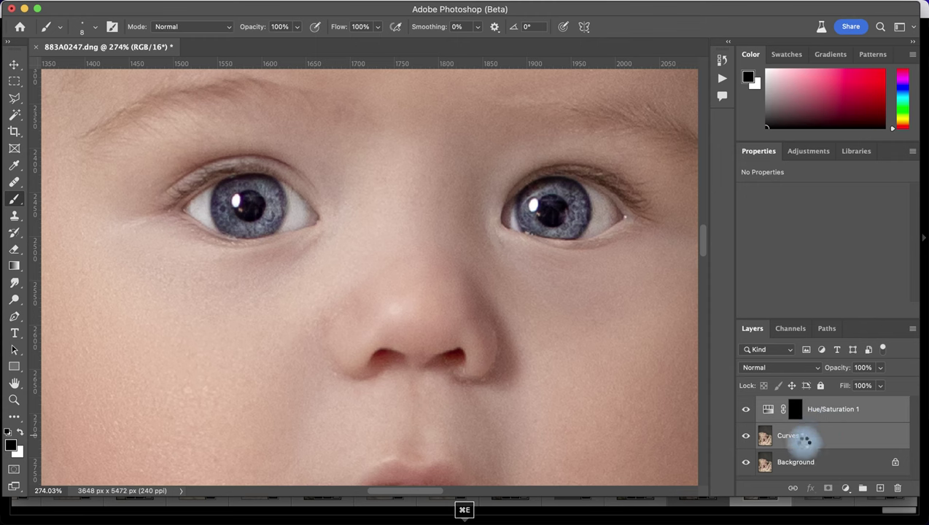
{"action": "key", "text": "super+e"}
{"action": "left_click", "coordinate": [746, 408]}
{"action": "left_click", "coordinate": [744, 409]}
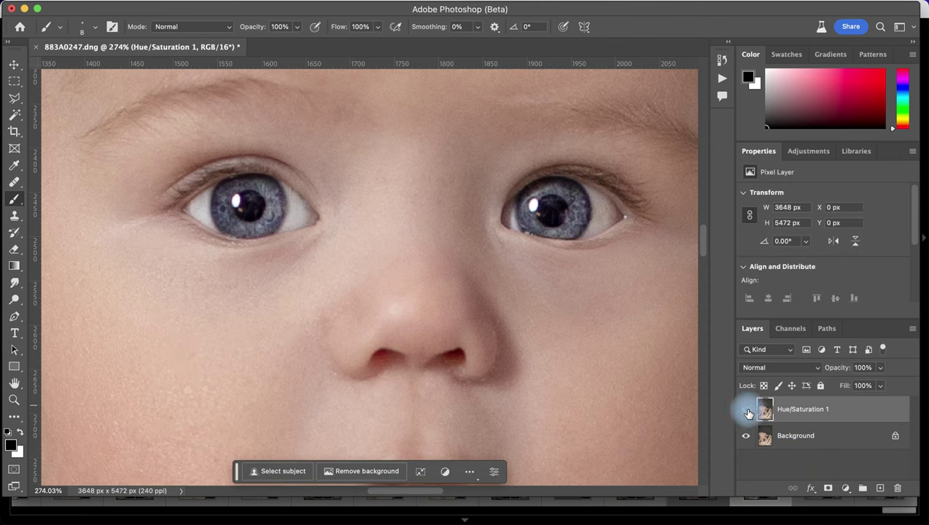
{"action": "scroll", "coordinate": [465, 258], "scroll_direction": "down", "scroll_amount": 5}
{"action": "scroll", "coordinate": [463, 258], "scroll_direction": "down", "scroll_amount": 5}
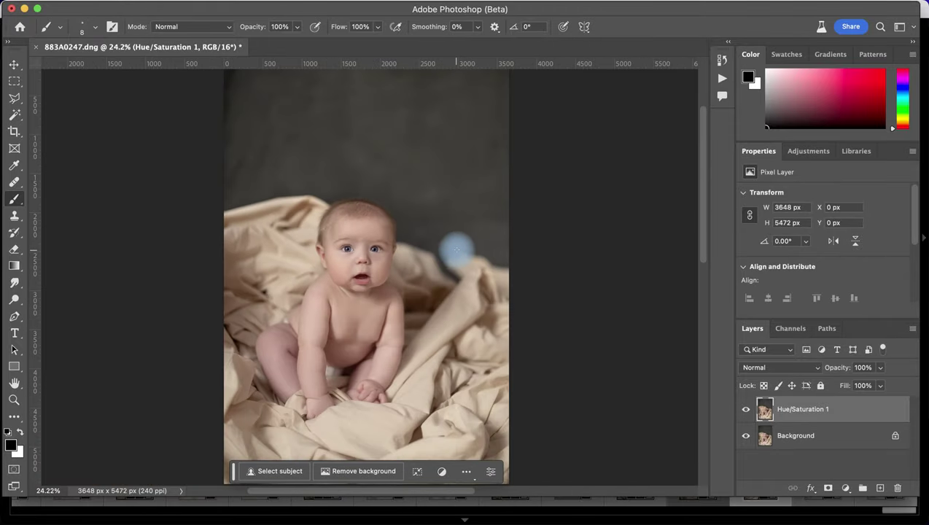
{"action": "left_click", "coordinate": [744, 409]}
{"action": "left_click", "coordinate": [744, 409]}
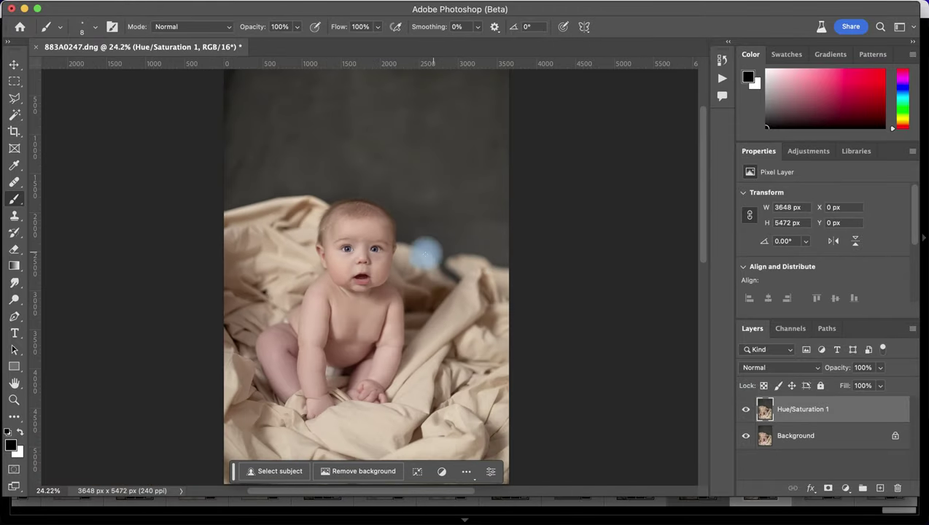
Step: Duplicate the merged Hue/Saturation 1 layer and sharpen the copy using Unsharp Mask with Amount 20% and Radius 20 pixels
{"action": "scroll", "coordinate": [426, 254], "scroll_direction": "up", "scroll_amount": 6}
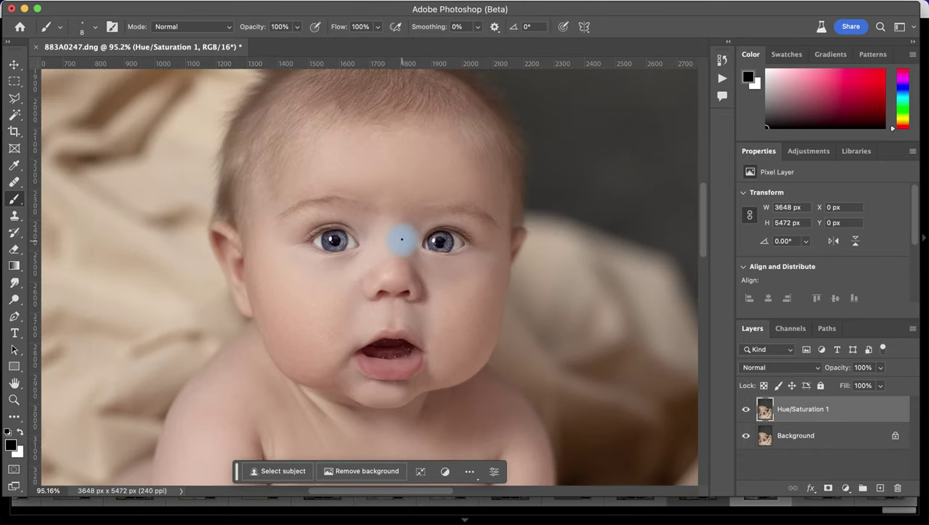
{"action": "scroll", "coordinate": [402, 240], "scroll_direction": "up", "scroll_amount": 1}
{"action": "scroll", "coordinate": [443, 280], "scroll_direction": "up", "scroll_amount": 1}
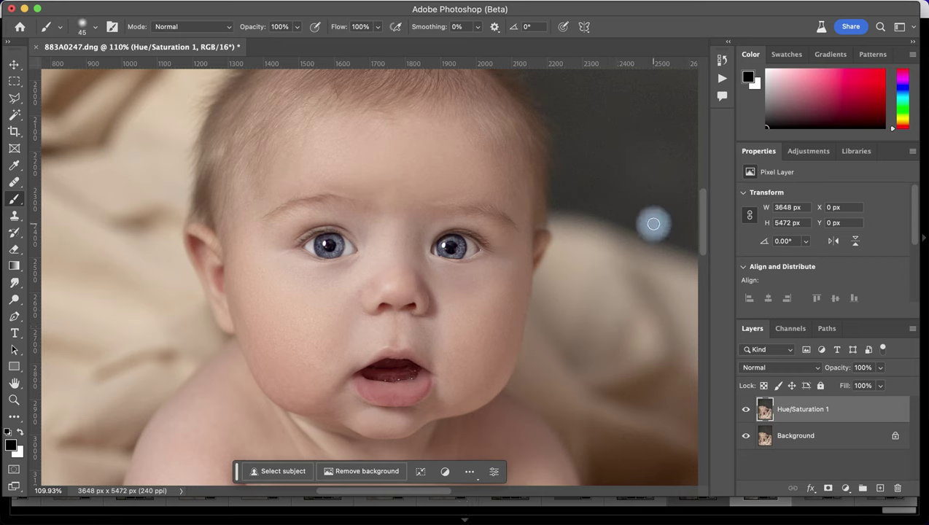
{"action": "key", "text": "super+j"}
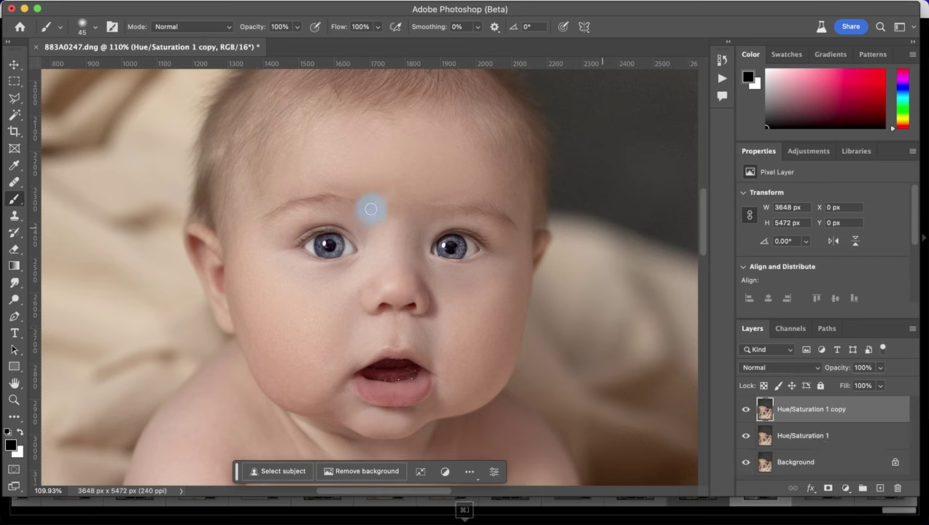
{"action": "left_click", "coordinate": [330, 3]}
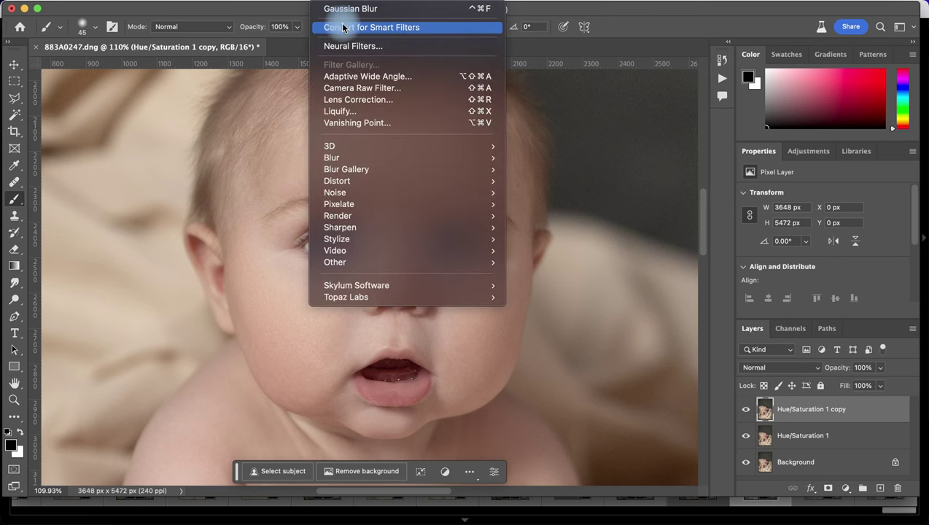
{"action": "mouse_move", "coordinate": [483, 223]}
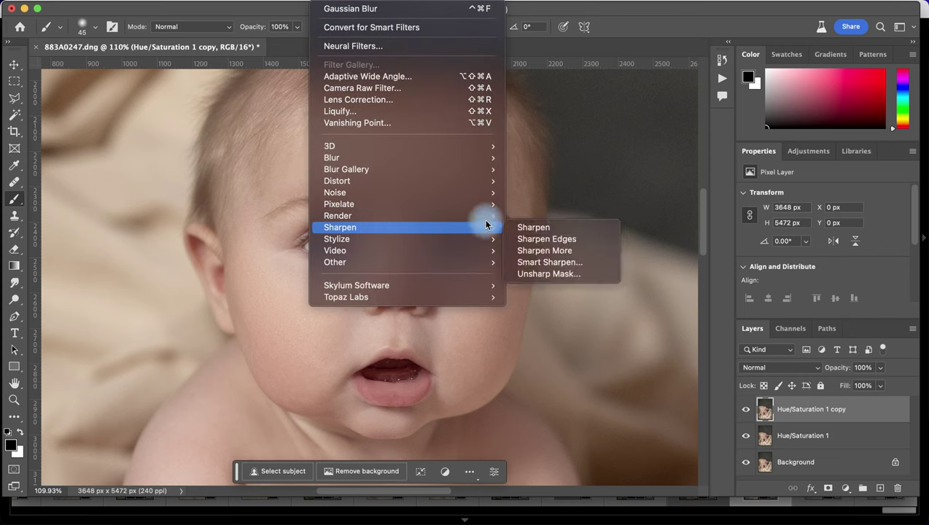
{"action": "left_click", "coordinate": [550, 271]}
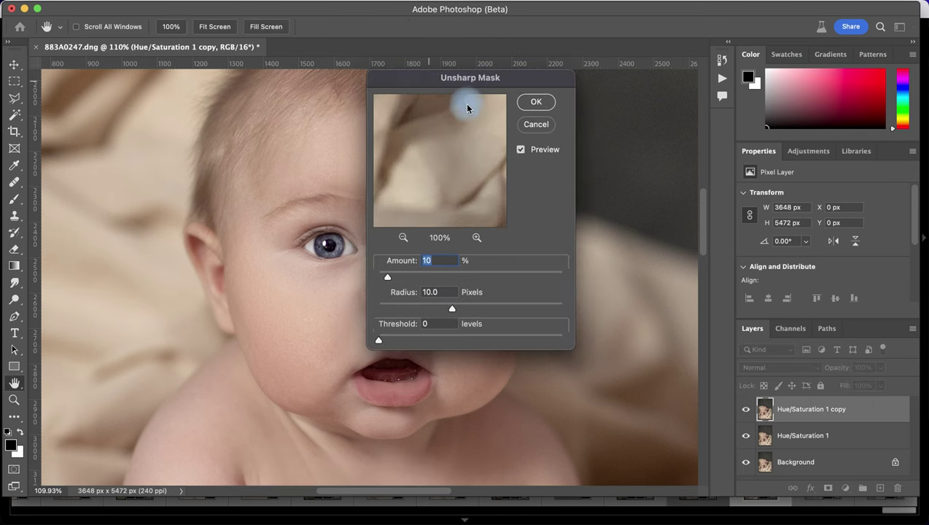
{"action": "left_click_drag", "start_coordinate": [327, 239], "coordinate": [337, 232]}
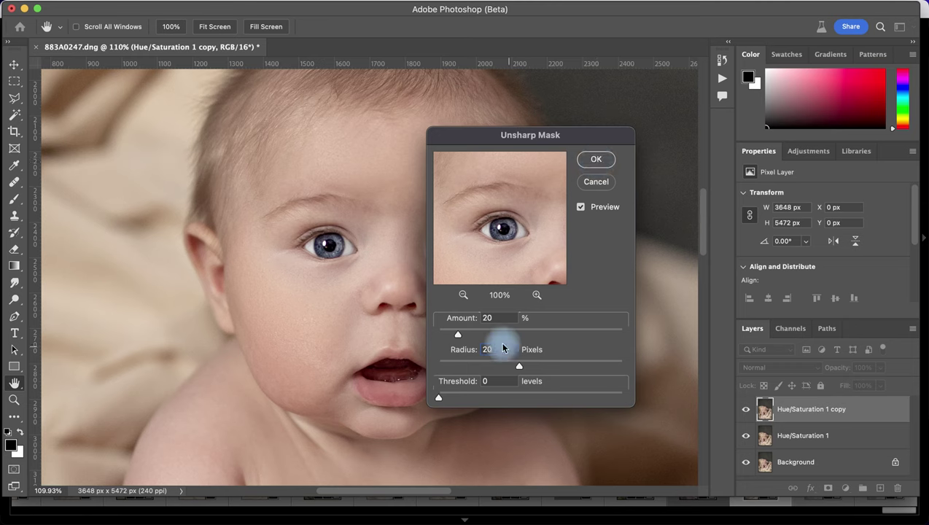
{"action": "left_click", "coordinate": [595, 161]}
{"action": "key", "text": "b"}
Step: Check the sharpening on the whole portrait, and add an inverted, all-black layer mask to the sharpened copy
{"action": "left_click", "coordinate": [747, 410]}
{"action": "key", "text": "super+minus"}
{"action": "key", "text": "super+minus"}
{"action": "key", "text": "super+minus"}
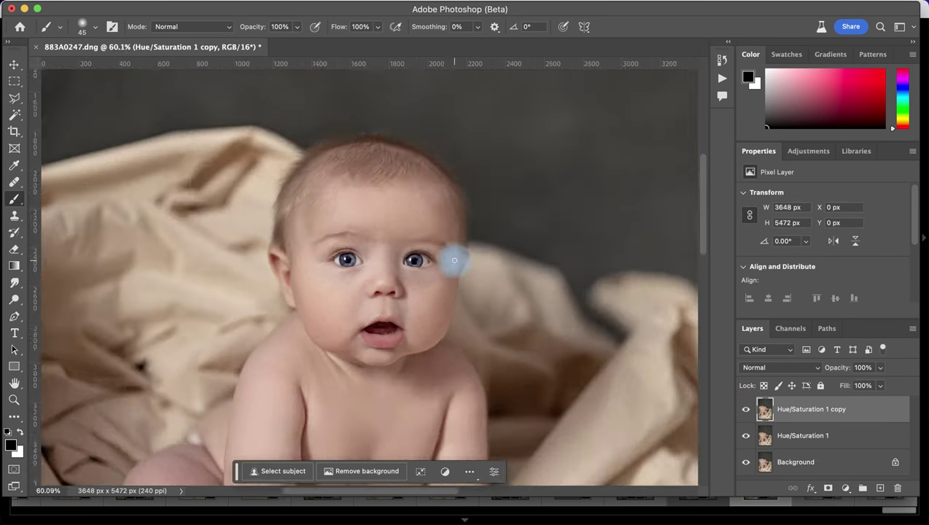
{"action": "key", "text": "super+plus"}
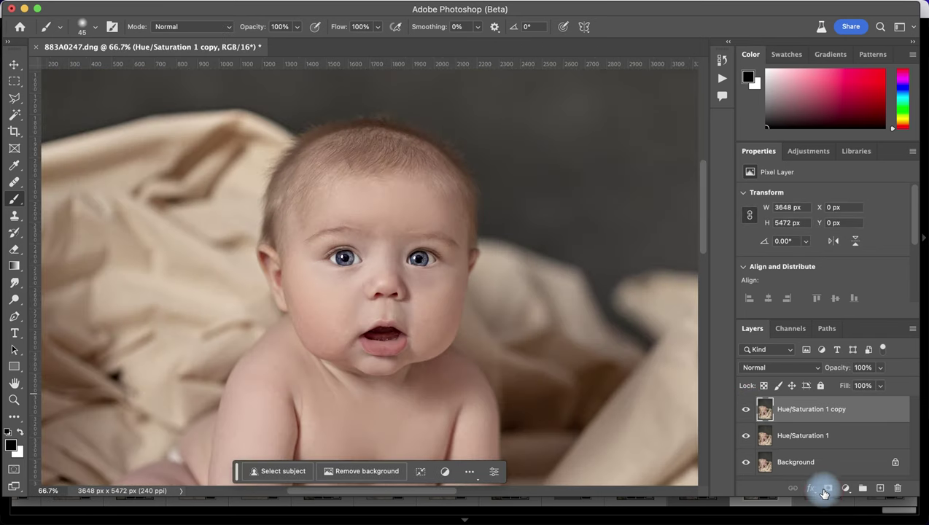
{"action": "left_click", "coordinate": [827, 488]}
{"action": "key", "text": "super+i"}
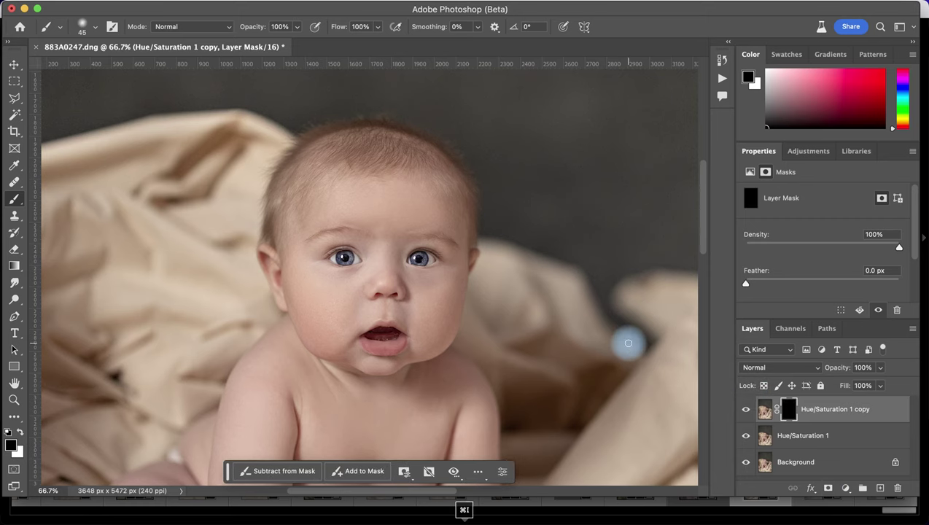
Step: Reveal the sharpening on the baby by painting white on the copy's mask with a soft 400 px brush
{"action": "scroll", "coordinate": [398, 193], "scroll_direction": "down", "scroll_amount": 2}
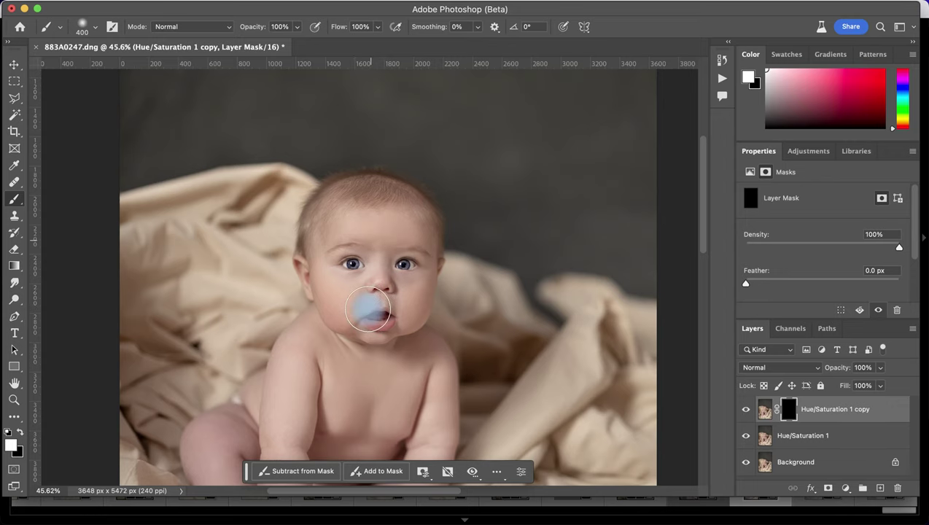
{"action": "mouse_move", "coordinate": [379, 283]}
{"action": "left_mouse_down"}
{"action": "mouse_move", "coordinate": [392, 206]}
{"action": "mouse_move", "coordinate": [343, 235]}
{"action": "mouse_move", "coordinate": [405, 214]}
{"action": "mouse_move", "coordinate": [351, 293]}
{"action": "mouse_move", "coordinate": [354, 324]}
{"action": "mouse_move", "coordinate": [397, 291]}
{"action": "mouse_move", "coordinate": [389, 319]}
{"action": "mouse_move", "coordinate": [412, 336]}
{"action": "mouse_move", "coordinate": [355, 255]}
{"action": "mouse_move", "coordinate": [347, 277]}
{"action": "mouse_move", "coordinate": [336, 249]}
{"action": "mouse_move", "coordinate": [355, 270]}
{"action": "mouse_move", "coordinate": [359, 243]}
{"action": "mouse_move", "coordinate": [367, 317]}
{"action": "left_mouse_up"}
{"action": "scroll", "coordinate": [380, 297], "scroll_direction": "down", "scroll_amount": 3}
{"action": "scroll", "coordinate": [412, 292], "scroll_direction": "down", "scroll_amount": 3}
{"action": "scroll", "coordinate": [387, 219], "scroll_direction": "up", "scroll_amount": 3}
{"action": "scroll", "coordinate": [364, 237], "scroll_direction": "up", "scroll_amount": 1}
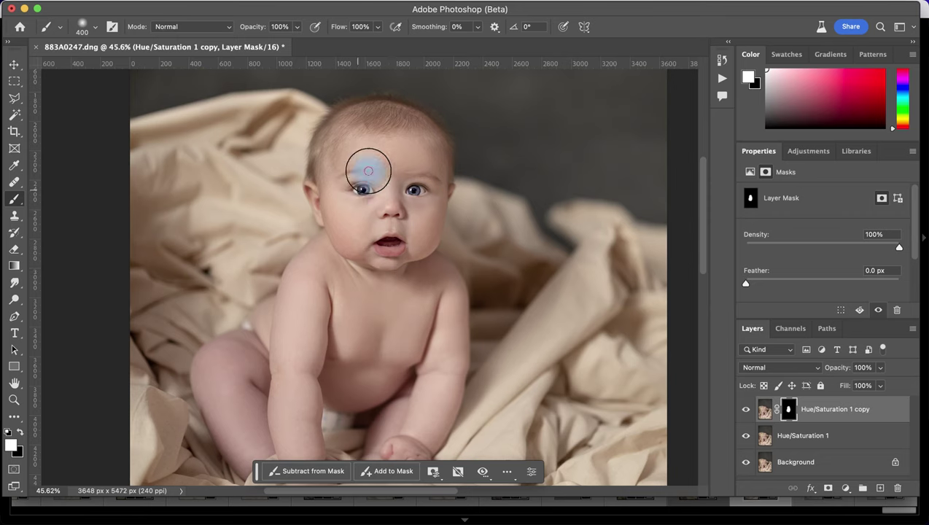
{"action": "scroll", "coordinate": [452, 408], "scroll_direction": "down", "scroll_amount": 3}
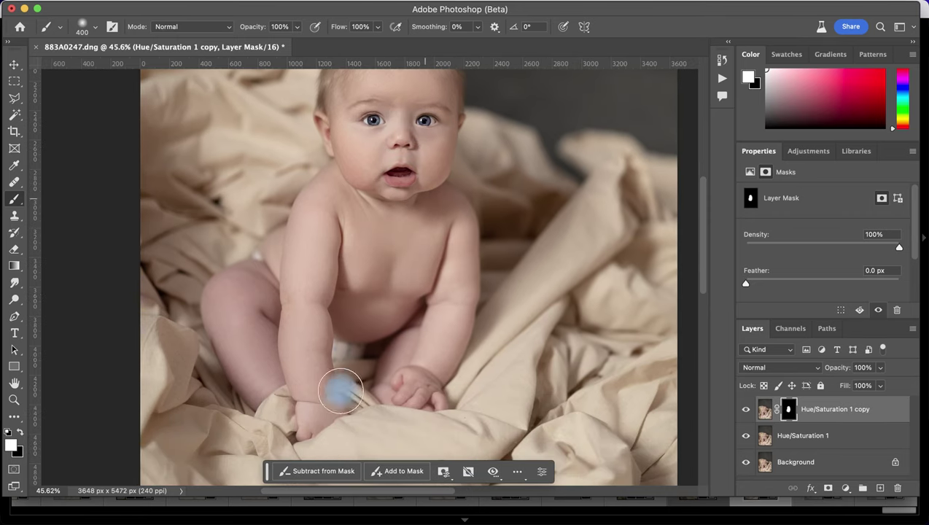
{"action": "scroll", "coordinate": [350, 342], "scroll_direction": "up", "scroll_amount": 3}
{"action": "scroll", "coordinate": [355, 294], "scroll_direction": "up", "scroll_amount": 2}
{"action": "scroll", "coordinate": [355, 295], "scroll_direction": "left", "scroll_amount": 1}
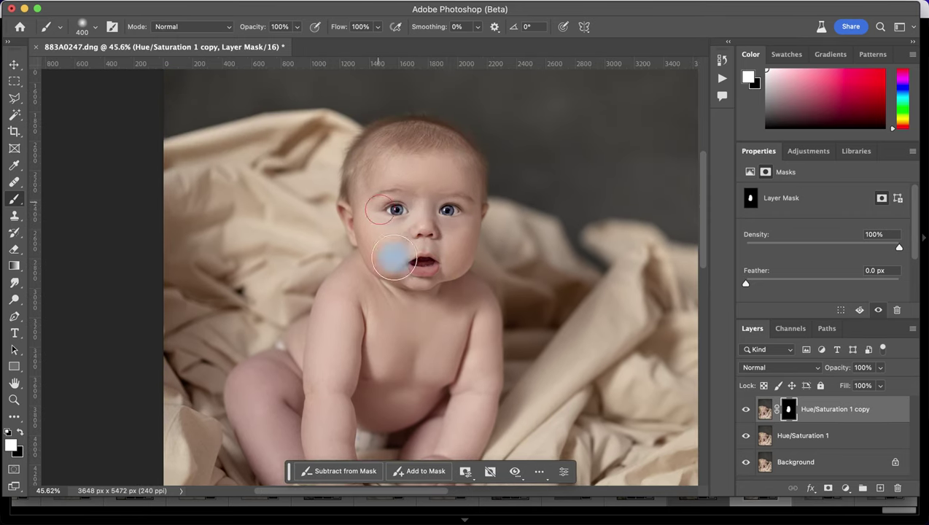
Step: Compare the portrait with the masked sharpening hidden and shown, and merge it with the Hue/Saturation 1 layer
{"action": "left_click", "coordinate": [747, 405]}
{"action": "left_click", "coordinate": [747, 404]}
{"action": "left_click", "coordinate": [811, 433], "text": "super"}
{"action": "key", "text": "super+e"}
Step: Duplicate the merged layer again and apply Unsharp Mask to the new copy with Amount 10% and Radius 10 pixels
{"action": "key", "text": "super+j"}
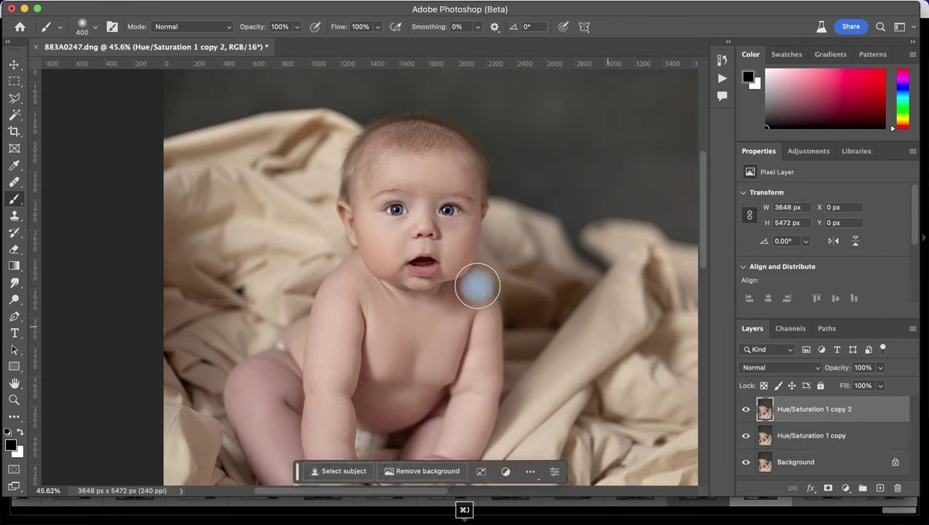
{"action": "left_click", "coordinate": [335, 9]}
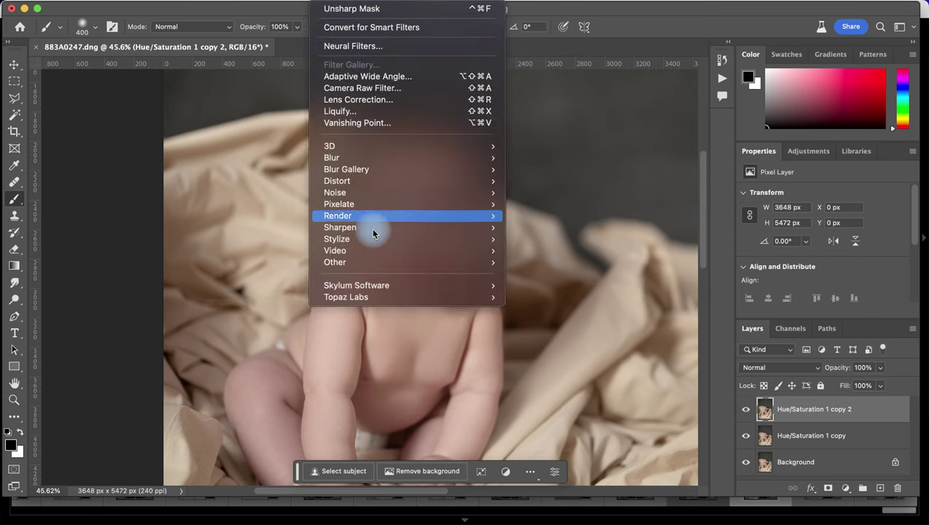
{"action": "mouse_move", "coordinate": [474, 216]}
{"action": "mouse_move", "coordinate": [493, 227]}
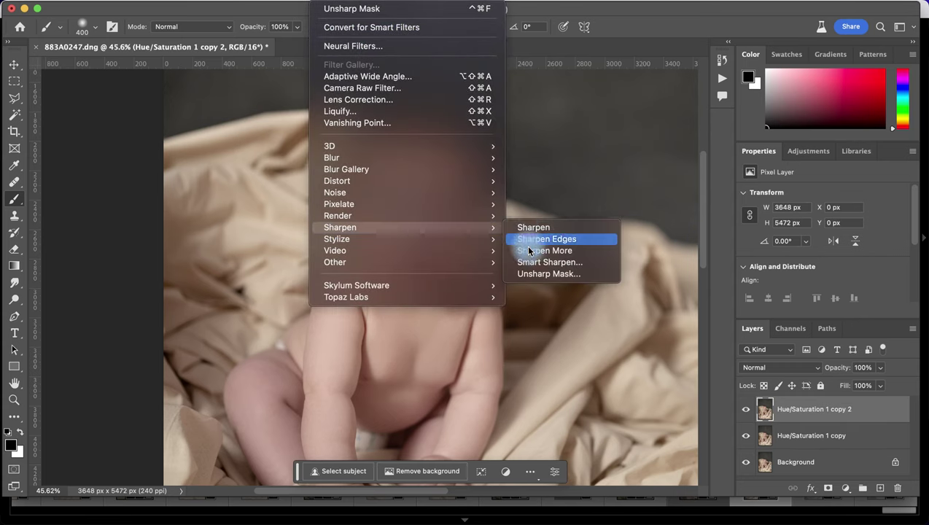
{"action": "left_click", "coordinate": [530, 272]}
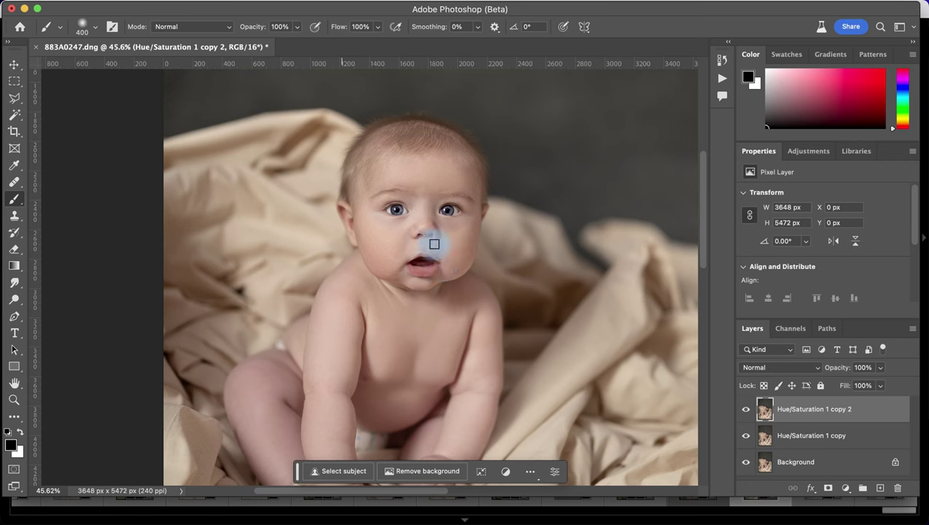
{"action": "left_click", "coordinate": [390, 206]}
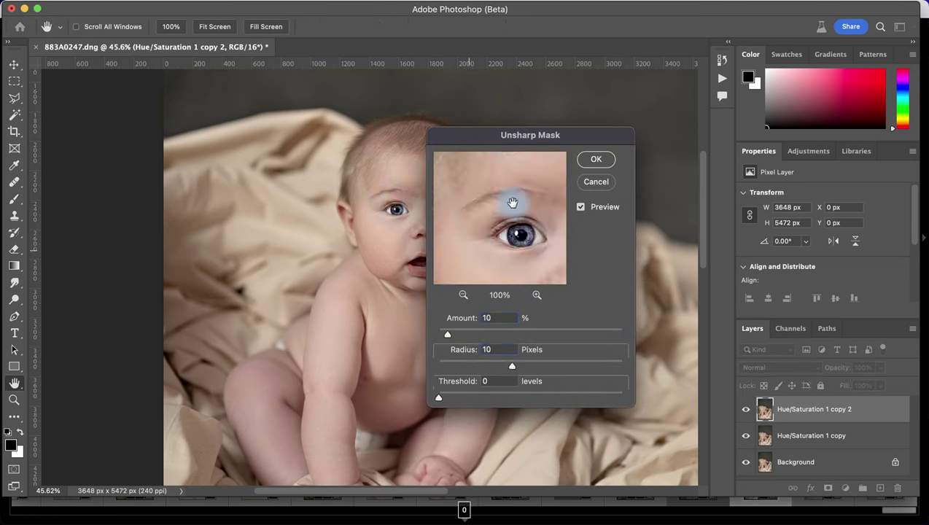
{"action": "key", "text": "Return"}
{"action": "key", "text": "b"}
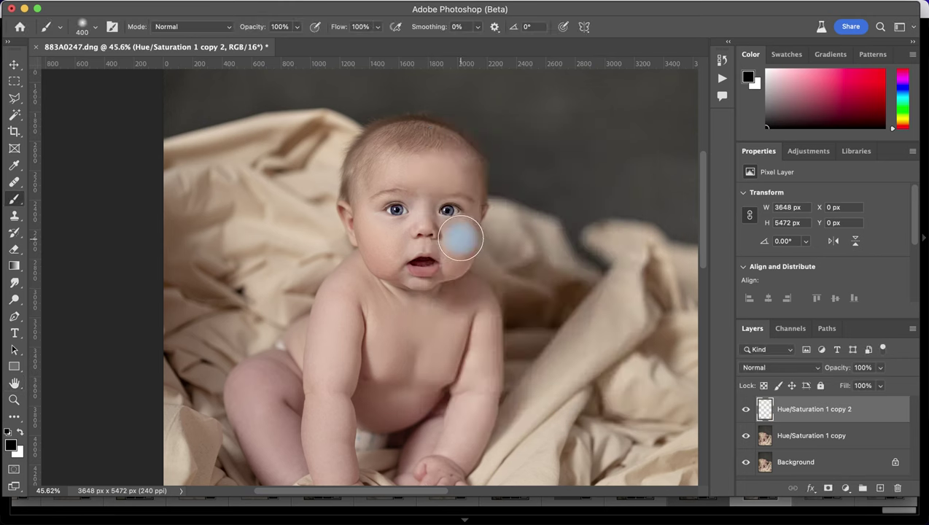
Step: Add a layer mask to the Hue/Saturation 1 copy 2 layer and make it completely black
{"action": "key", "text": "super+i"}
{"action": "key", "text": "super+i"}
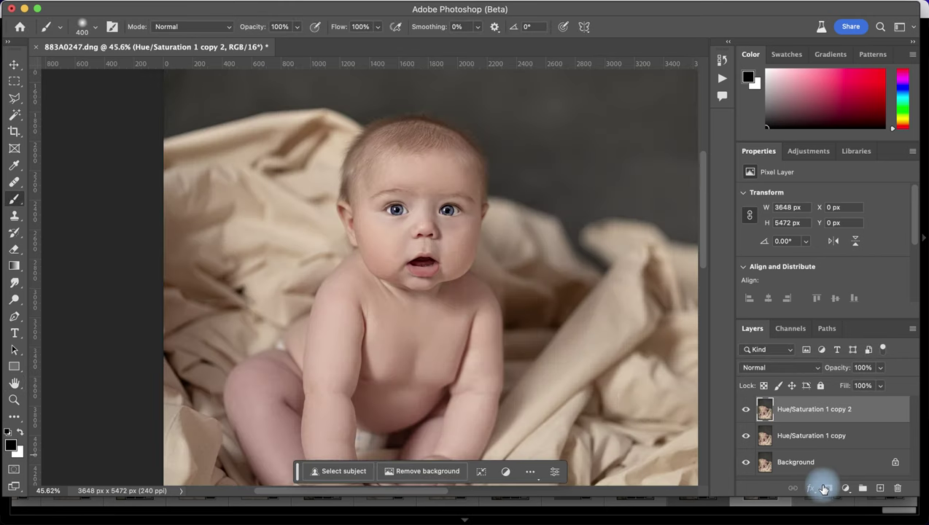
{"action": "left_click", "coordinate": [825, 488]}
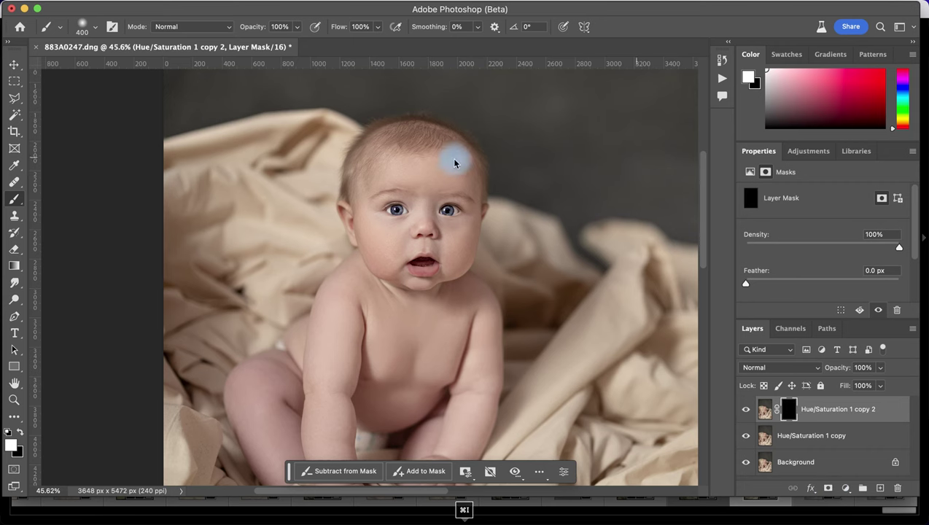
Step: Reduce the brush size to 100 and paint white over both of the baby's eyes on the layer mask
{"action": "scroll", "coordinate": [386, 209], "scroll_direction": "up", "scroll_amount": 5}
{"action": "scroll", "coordinate": [386, 193], "scroll_direction": "up", "scroll_amount": 5}
{"action": "scroll", "coordinate": [387, 193], "scroll_direction": "right", "scroll_amount": 5}
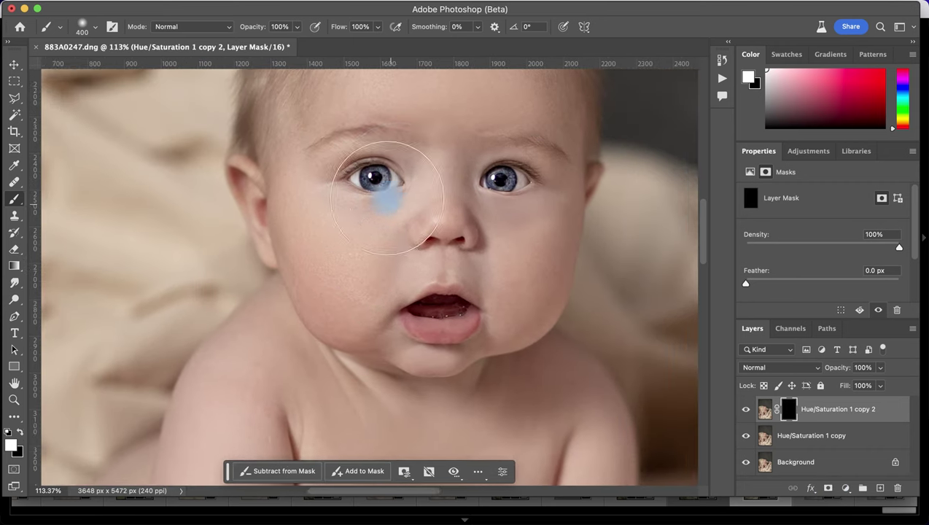
{"action": "key", "text": "bracketleft"}
{"action": "key", "text": "bracketleft"}
{"action": "key", "text": "bracketleft"}
{"action": "key", "text": "bracketleft"}
{"action": "key", "text": "bracketleft"}
{"action": "key", "text": "bracketleft"}
{"action": "key", "text": "bracketleft"}
{"action": "mouse_move", "coordinate": [369, 181]}
{"action": "left_mouse_down"}
{"action": "mouse_move", "coordinate": [347, 172]}
{"action": "mouse_move", "coordinate": [390, 182]}
{"action": "mouse_move", "coordinate": [344, 183]}
{"action": "mouse_move", "coordinate": [366, 170]}
{"action": "left_mouse_up"}
{"action": "mouse_move", "coordinate": [501, 183]}
{"action": "left_mouse_down"}
{"action": "mouse_move", "coordinate": [516, 184]}
{"action": "mouse_move", "coordinate": [500, 175]}
{"action": "mouse_move", "coordinate": [512, 173]}
{"action": "left_mouse_up"}
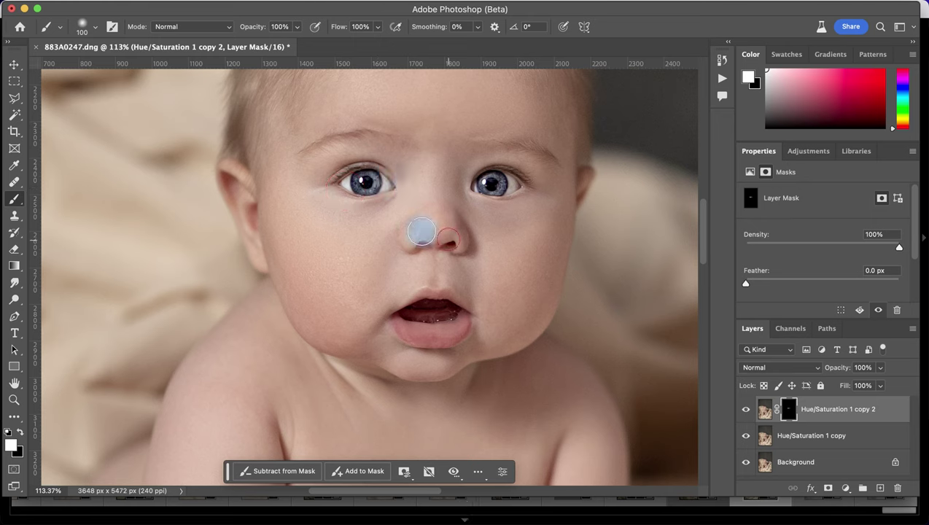
Step: Paint white on the layer mask over the baby's lips, nose and brow area
{"action": "mouse_move", "coordinate": [434, 335]}
{"action": "left_mouse_down"}
{"action": "mouse_move", "coordinate": [452, 306]}
{"action": "mouse_move", "coordinate": [408, 303]}
{"action": "mouse_move", "coordinate": [401, 312]}
{"action": "mouse_move", "coordinate": [448, 330]}
{"action": "mouse_move", "coordinate": [425, 330]}
{"action": "mouse_move", "coordinate": [461, 312]}
{"action": "left_mouse_up"}
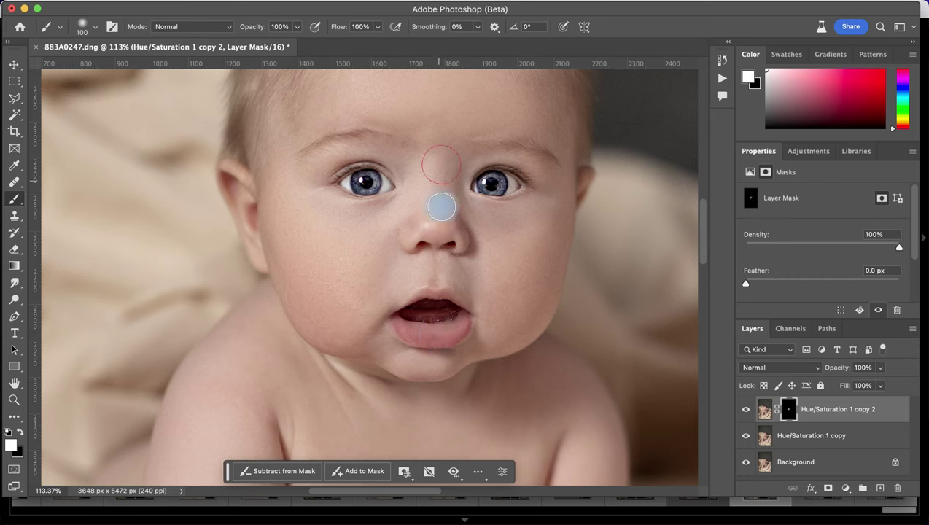
{"action": "mouse_move", "coordinate": [418, 266]}
{"action": "left_mouse_down"}
{"action": "mouse_move", "coordinate": [413, 342]}
{"action": "mouse_move", "coordinate": [446, 337]}
{"action": "mouse_move", "coordinate": [407, 340]}
{"action": "mouse_move", "coordinate": [457, 337]}
{"action": "mouse_move", "coordinate": [403, 306]}
{"action": "left_mouse_up"}
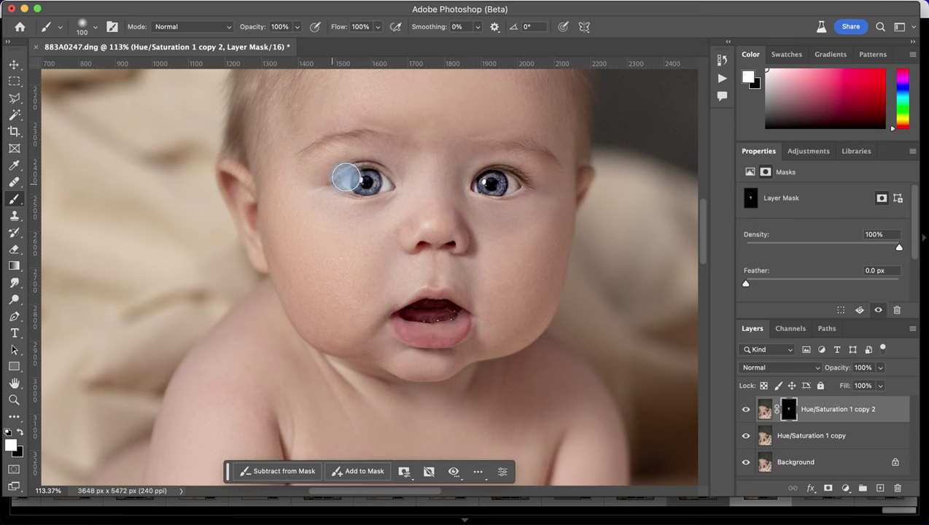
{"action": "left_click", "coordinate": [296, 149]}
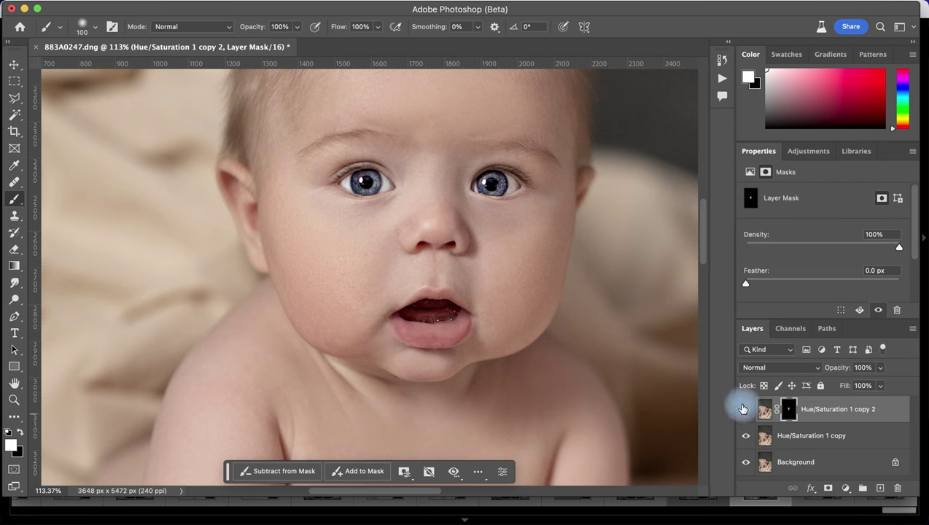
Step: Merge the masked layer with Hue/Saturation 1 copy and toggle the merged layer's visibility to compare before and after
{"action": "left_click", "coordinate": [818, 435], "text": "shift"}
{"action": "key", "text": "super+e"}
{"action": "left_click", "coordinate": [745, 410]}
{"action": "left_click", "coordinate": [745, 410]}
{"action": "scroll", "coordinate": [530, 235], "scroll_direction": "down", "scroll_amount": 2}
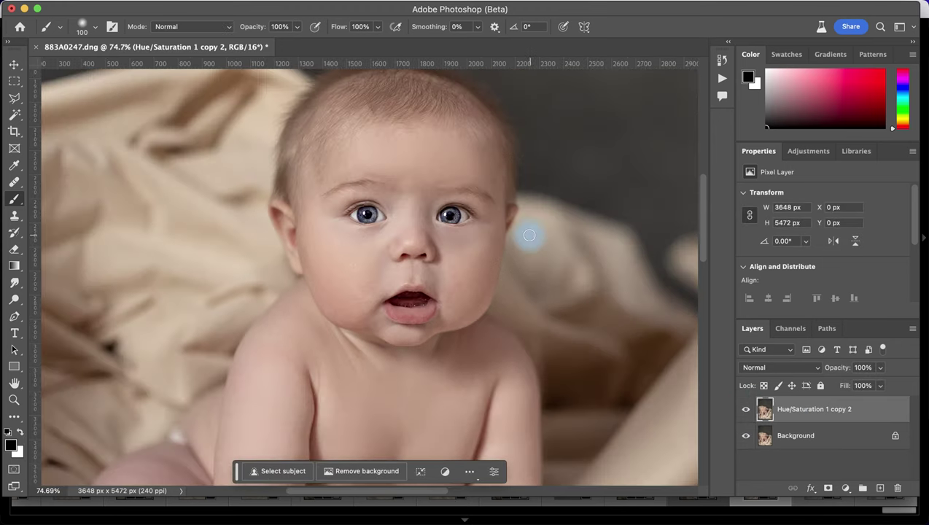
{"action": "scroll", "coordinate": [530, 235], "scroll_direction": "down", "scroll_amount": 3}
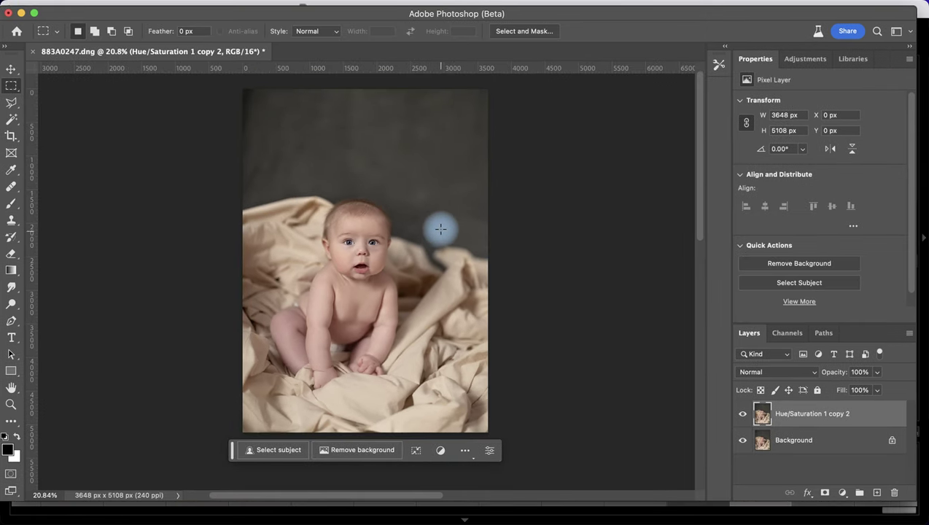
{"action": "scroll", "coordinate": [437, 226], "scroll_direction": "up", "scroll_amount": 3}
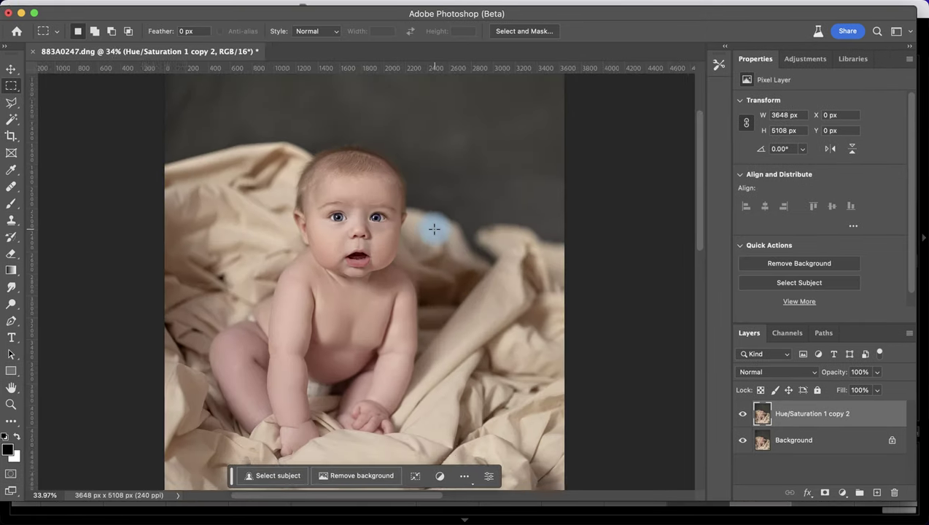
{"action": "scroll", "coordinate": [426, 209], "scroll_direction": "down", "scroll_amount": 1}
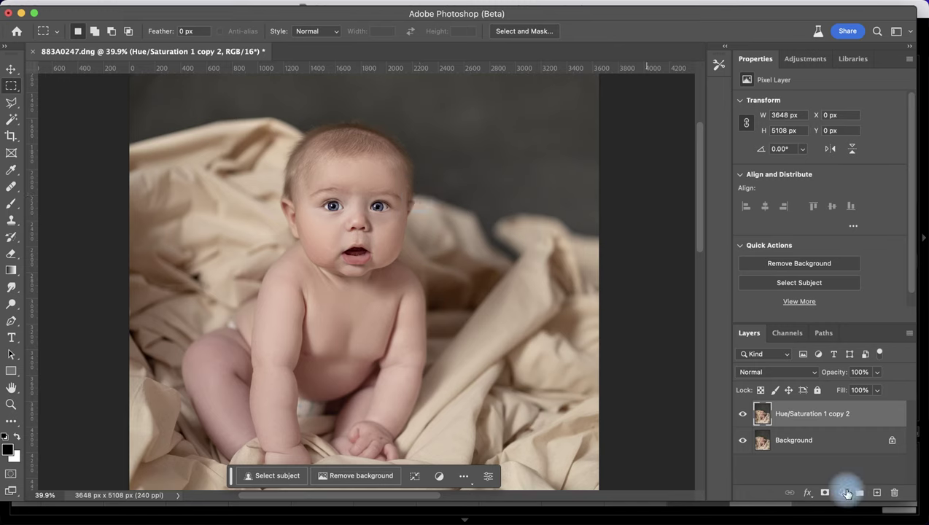
{"action": "left_click", "coordinate": [851, 511]}
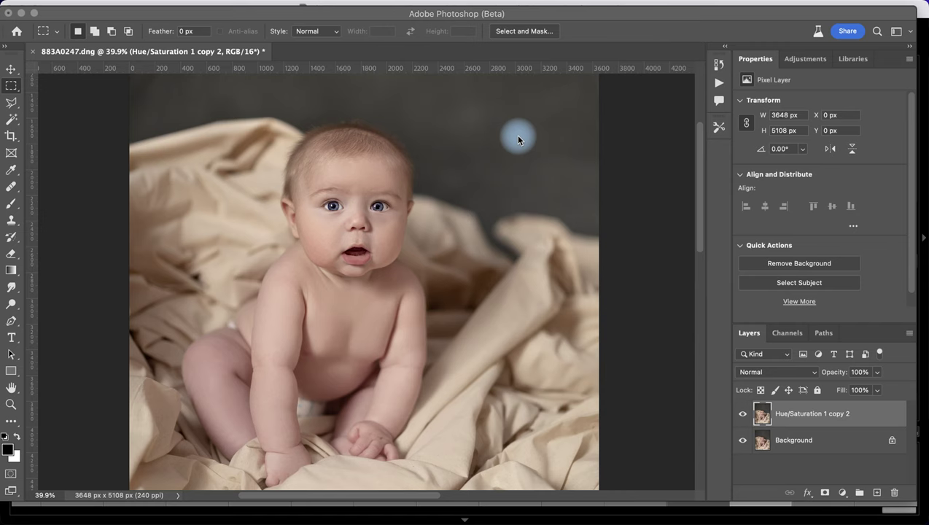
{"action": "left_click", "coordinate": [807, 61]}
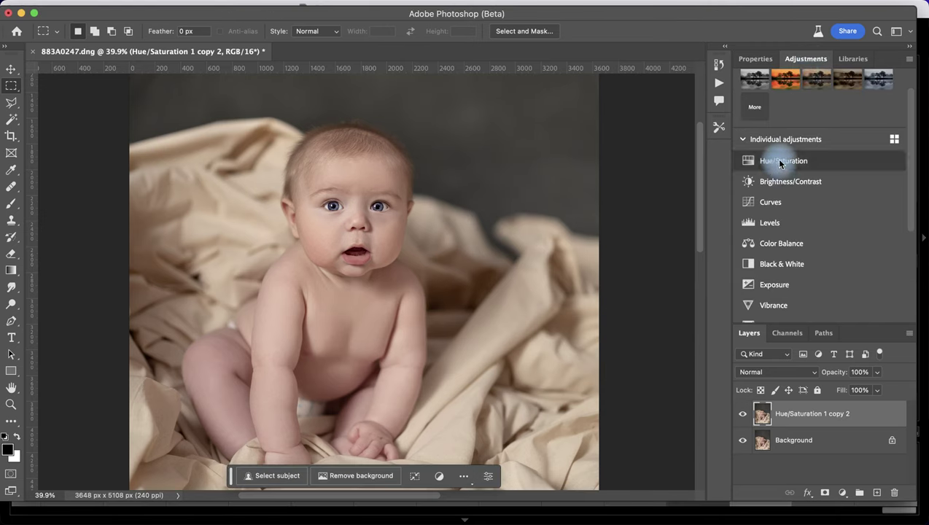
{"action": "left_click", "coordinate": [784, 183]}
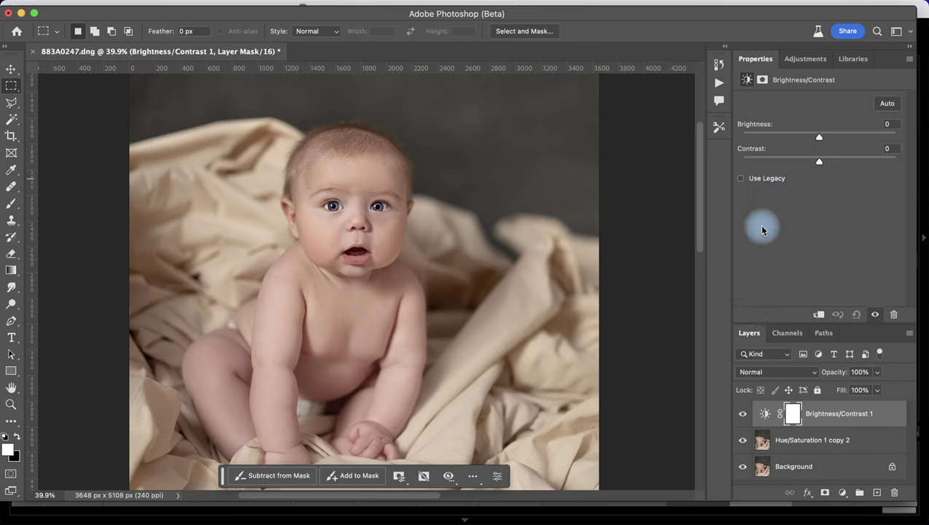
{"action": "key", "text": "super+z"}
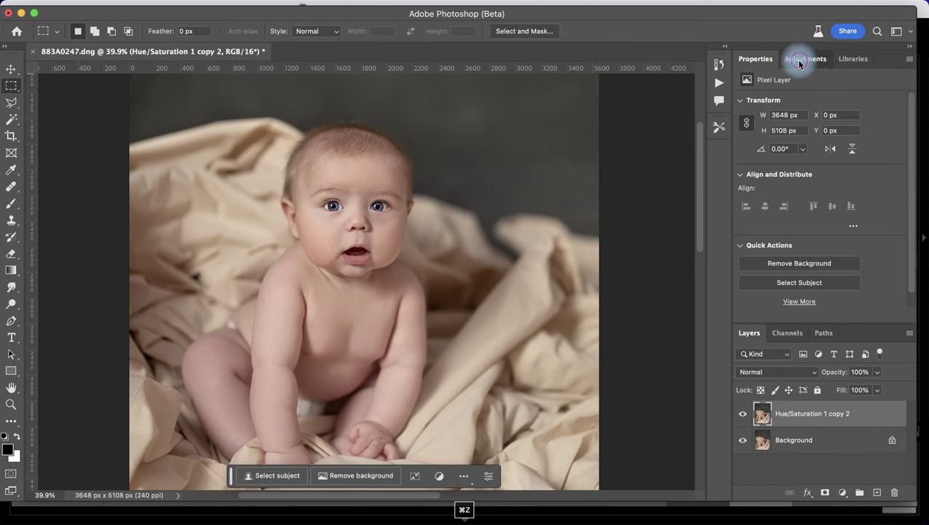
Step: Add a Curves adjustment layer that brightens the photo, with a midtone point at input 121 and output 183
{"action": "left_click", "coordinate": [798, 60]}
{"action": "left_click", "coordinate": [785, 206]}
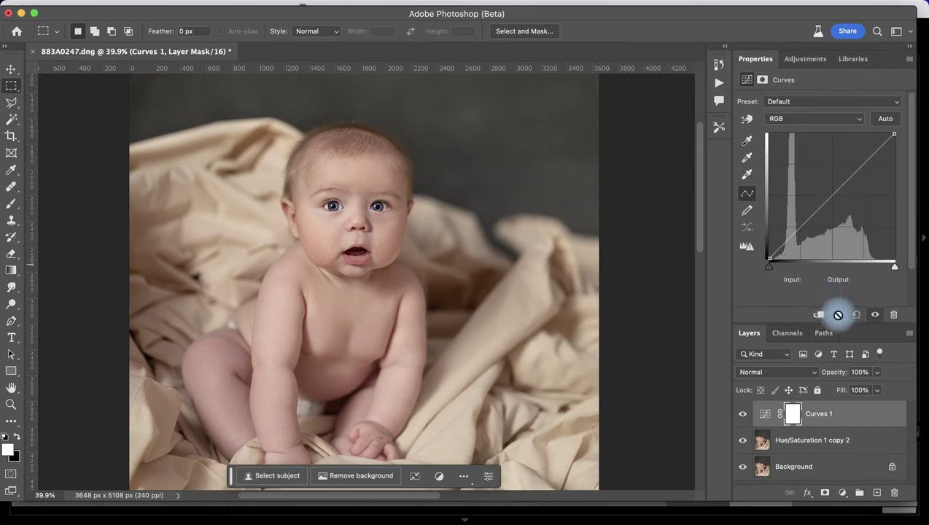
{"action": "left_click_drag", "start_coordinate": [831, 196], "coordinate": [828, 168]}
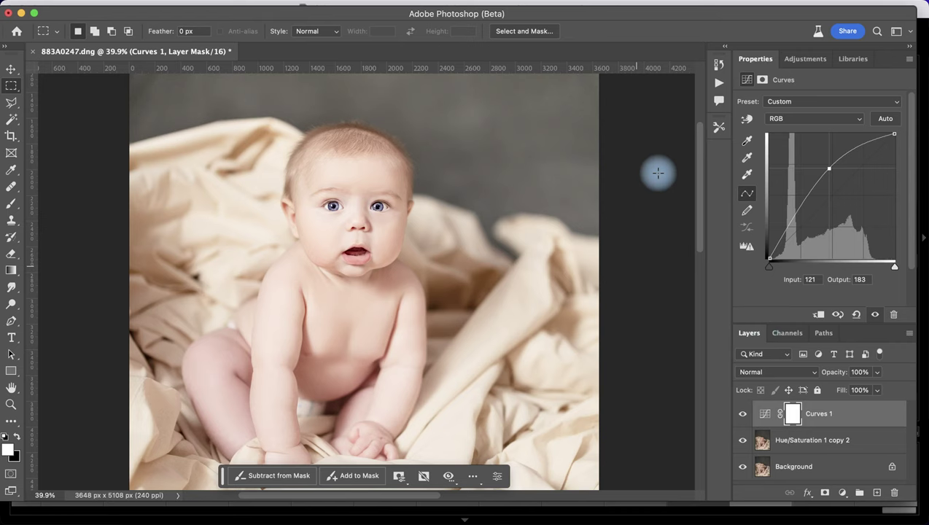
Step: Add a second Curves adjustment layer that darkens the photo, with a midtone point at input 131 and output 84
{"action": "left_click", "coordinate": [805, 58]}
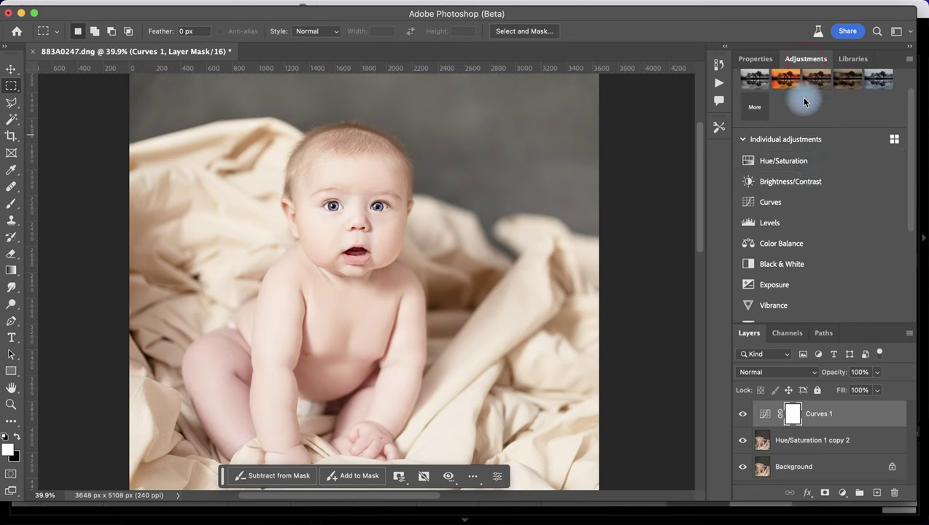
{"action": "left_click", "coordinate": [786, 202]}
{"action": "left_click_drag", "start_coordinate": [831, 197], "coordinate": [832, 214]}
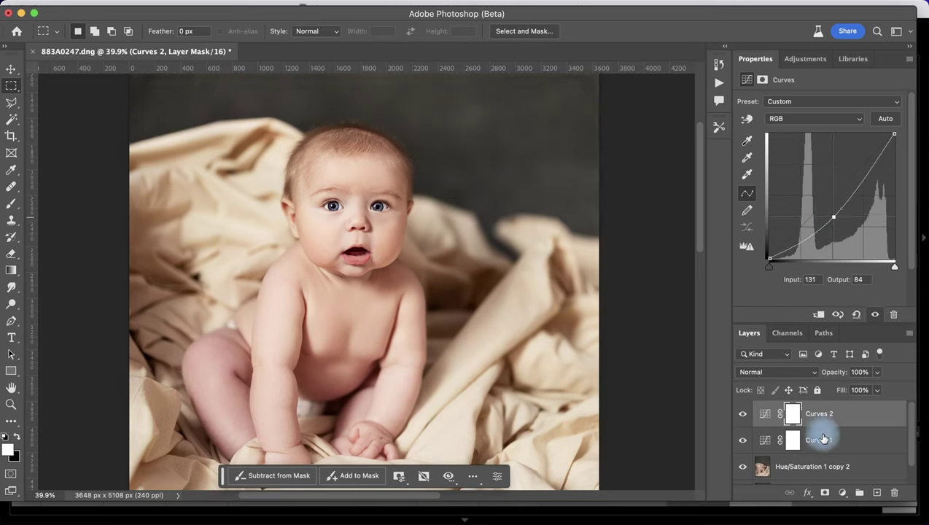
Step: Rename the upper Curves layer as Dodge and the lower Curves layer as Burn
{"action": "left_click", "coordinate": [823, 439], "text": "super"}
{"action": "double_click", "coordinate": [820, 411]}
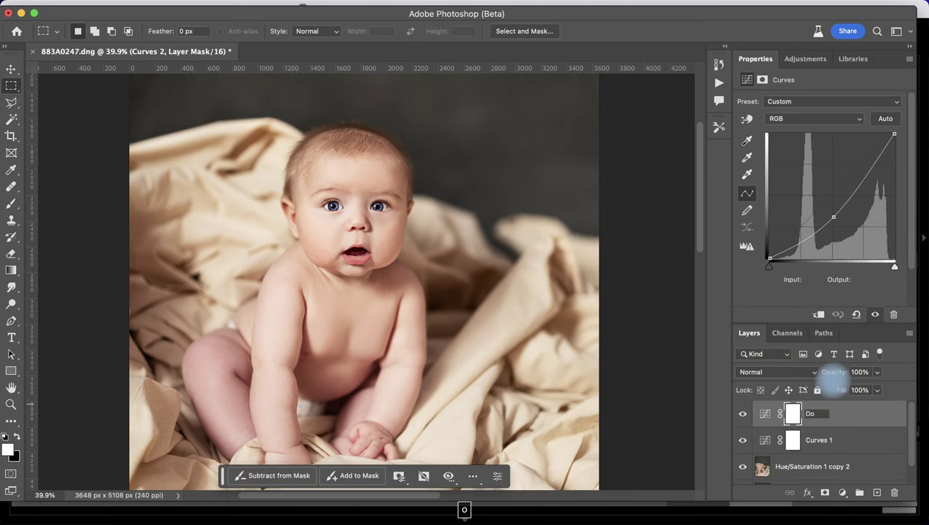
{"action": "key", "text": "Tab"}
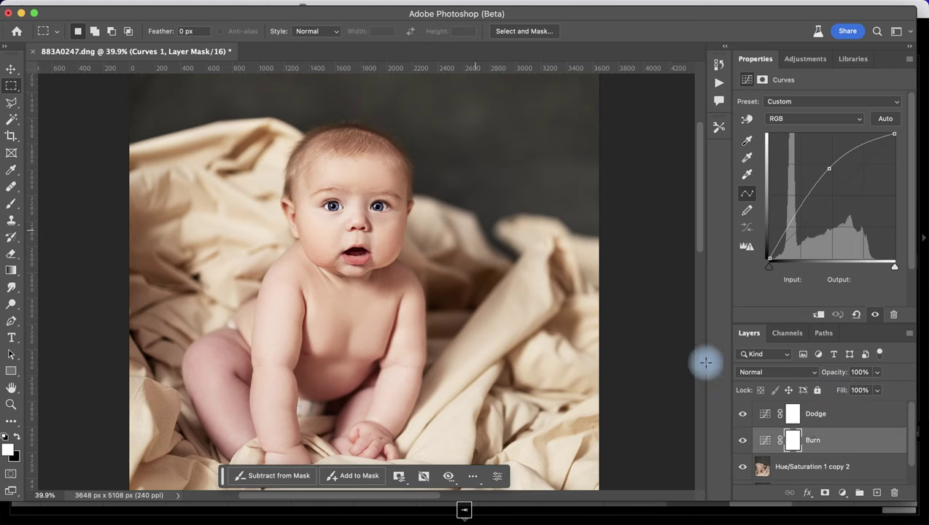
{"action": "key", "text": "Tab"}
Step: Group the two Curves layers and name the group D&B
{"action": "left_click", "coordinate": [843, 415]}
{"action": "left_click", "coordinate": [844, 434], "text": "shift"}
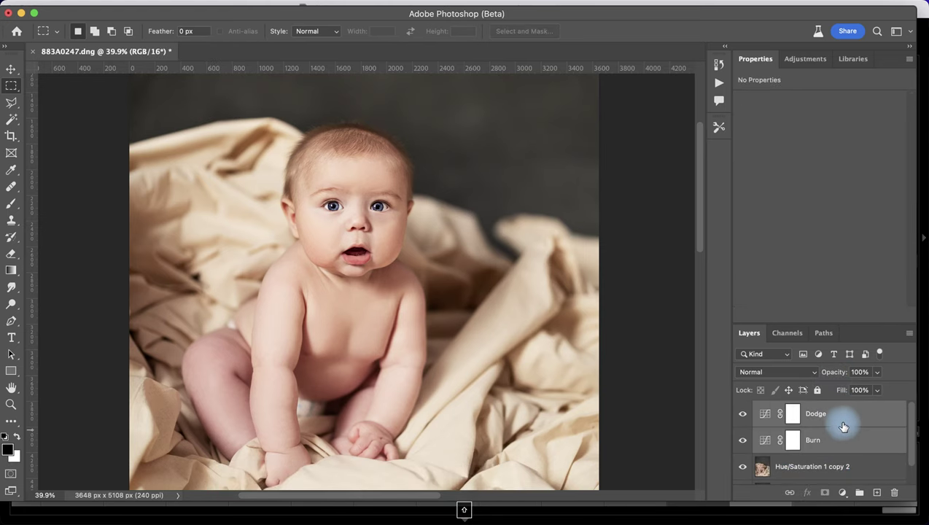
{"action": "key", "text": "super+g"}
{"action": "double_click", "coordinate": [790, 409]}
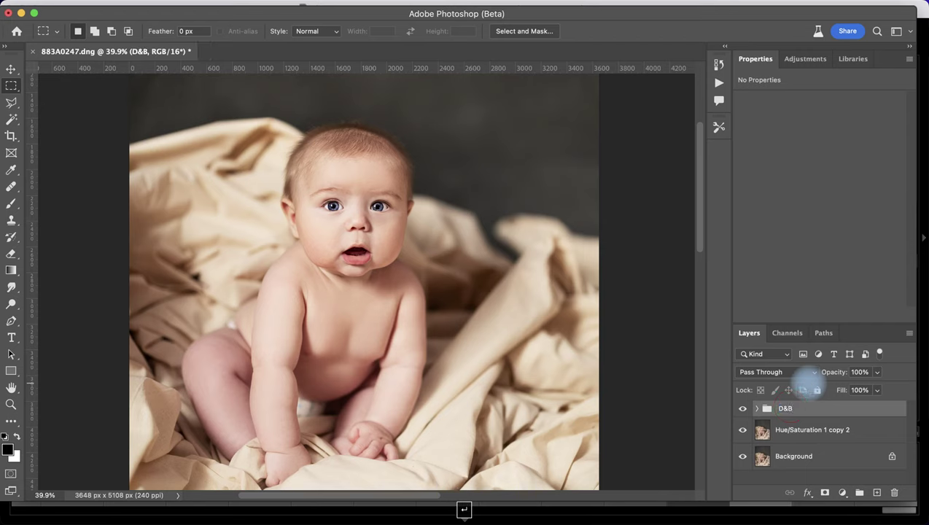
Step: Expand the D&B group and invert the layer masks of the Dodge and Burn layers to black
{"action": "left_click", "coordinate": [757, 409]}
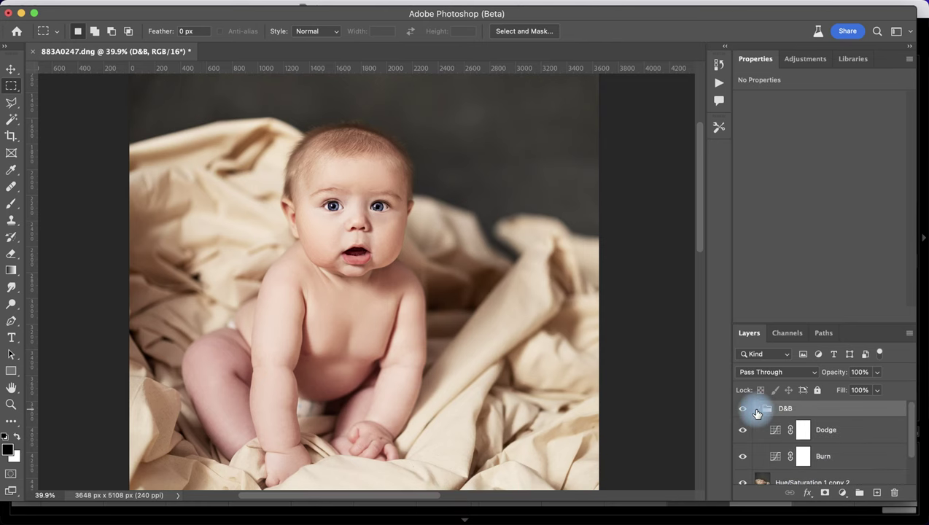
{"action": "left_click", "coordinate": [814, 435]}
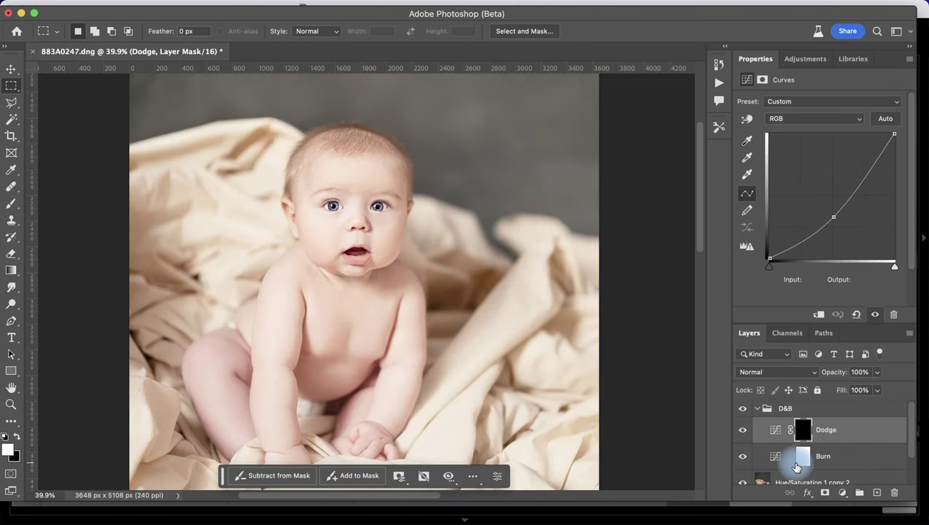
{"action": "left_click", "coordinate": [797, 466]}
{"action": "left_click", "coordinate": [779, 457]}
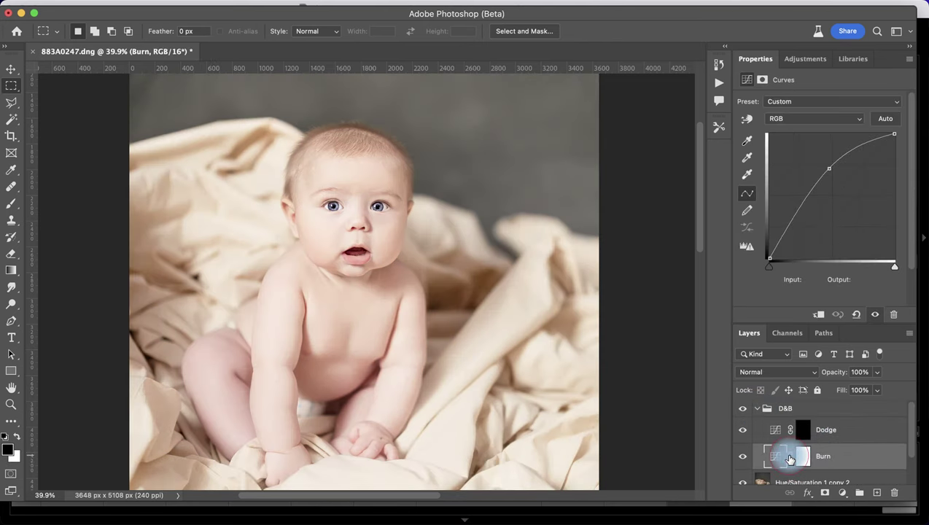
{"action": "left_click", "coordinate": [809, 457]}
{"action": "key", "text": "super+i"}
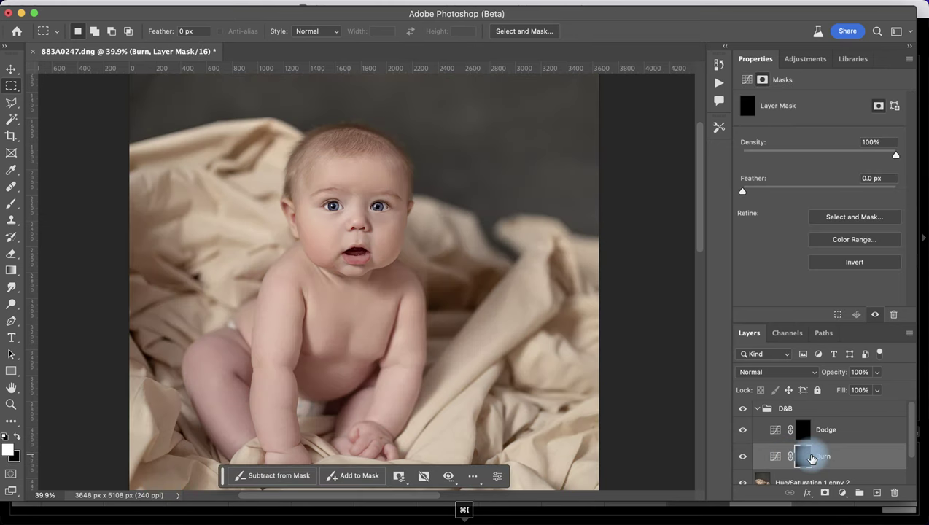
{"action": "left_click", "coordinate": [802, 429]}
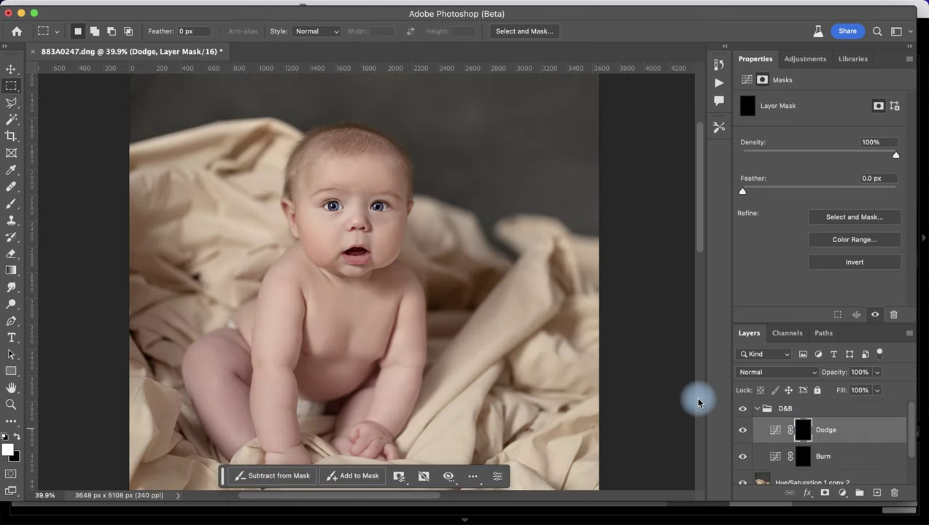
{"action": "key", "text": "b"}
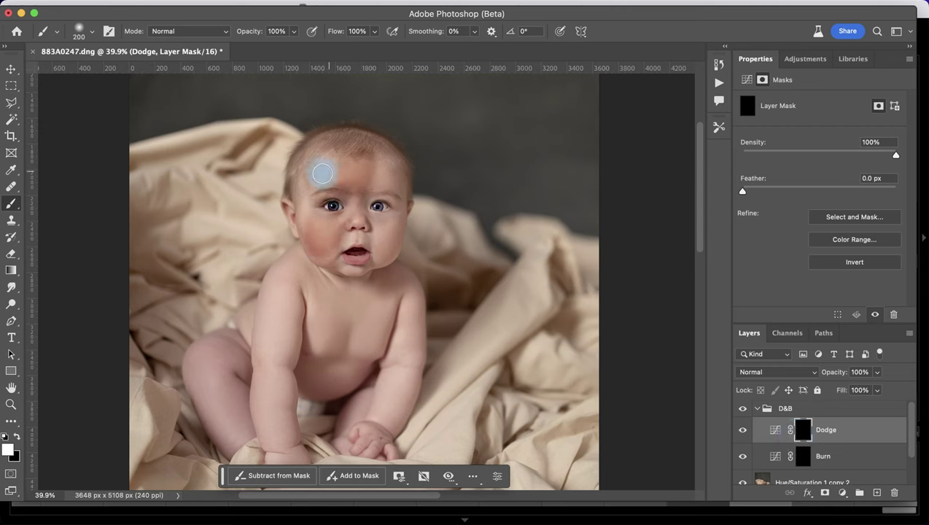
{"action": "left_click_drag", "start_coordinate": [323, 174], "coordinate": [327, 248]}
{"action": "key", "text": "super+z"}
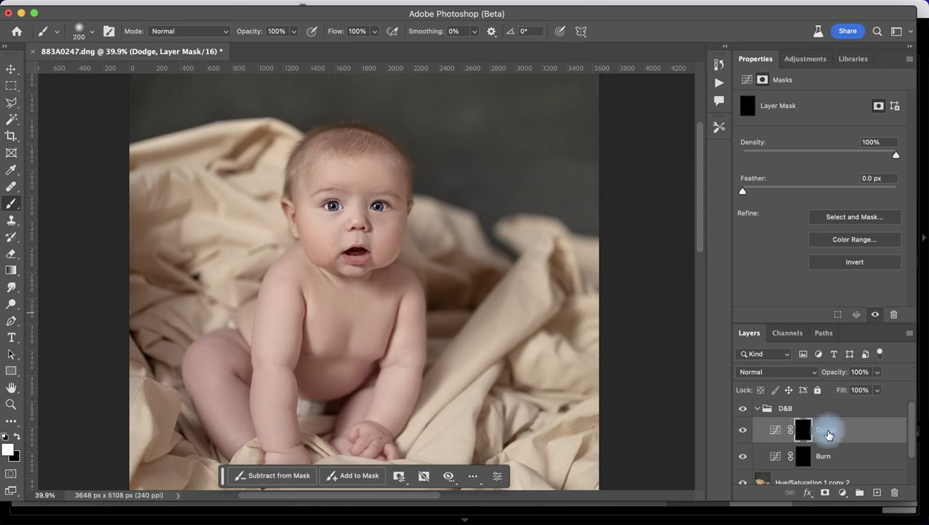
{"action": "left_click", "coordinate": [742, 430]}
{"action": "left_click", "coordinate": [742, 430]}
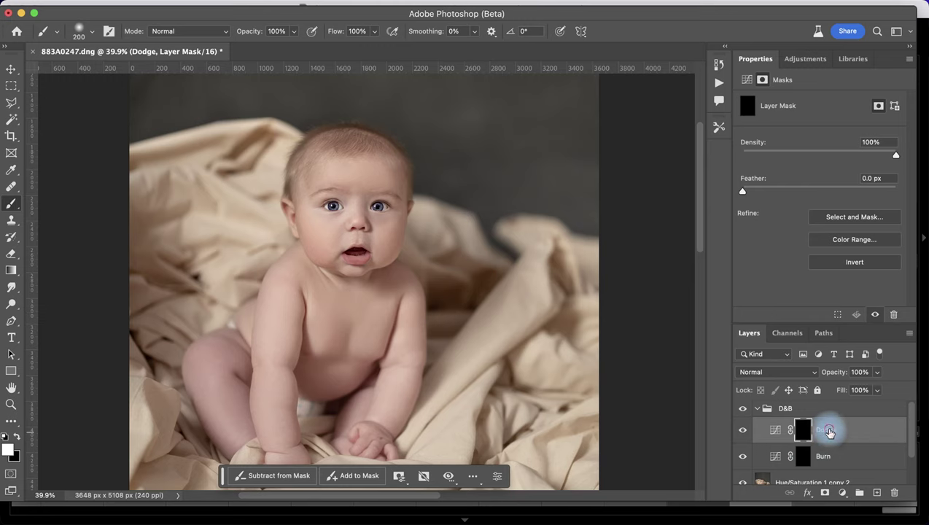
Step: Rename the Dodge layer as Darken and the Burn layer as Lighten
{"action": "left_click", "coordinate": [828, 432]}
{"action": "key", "text": "g"}
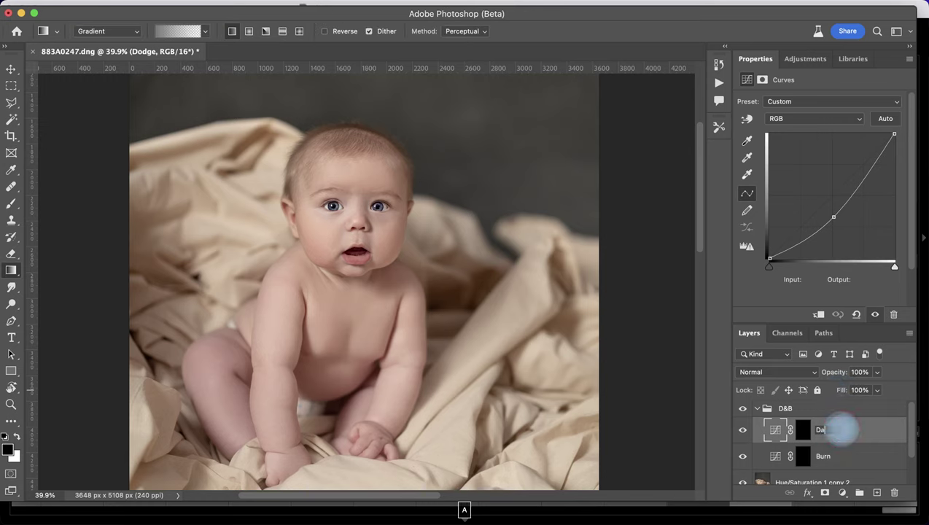
{"action": "key", "text": "Tab"}
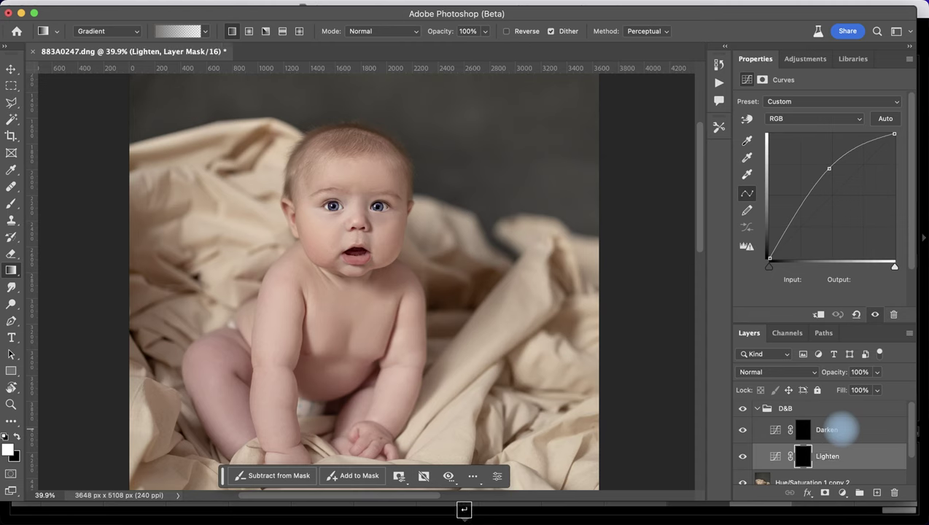
Step: Activate the Brush tool for the Lighten layer's mask and set the brush opacity to 31%
{"action": "key", "text": "b"}
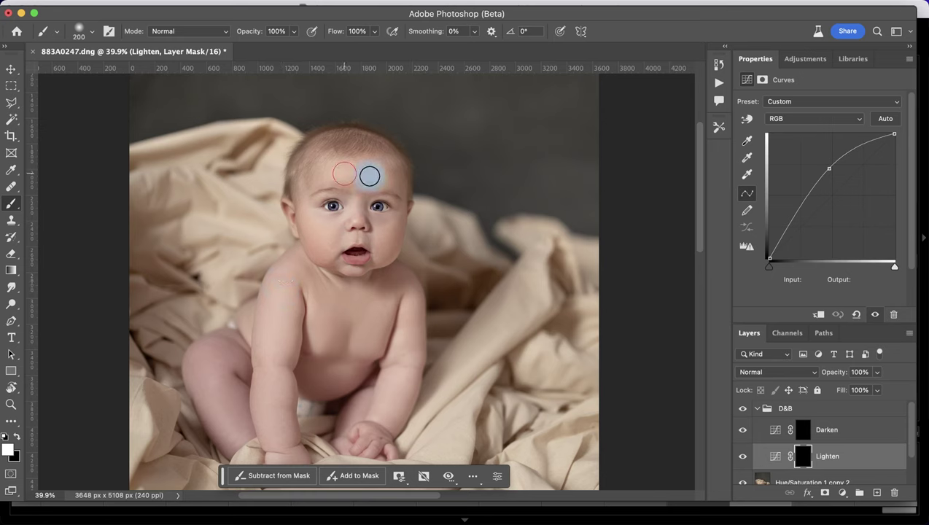
{"action": "left_click", "coordinate": [293, 32]}
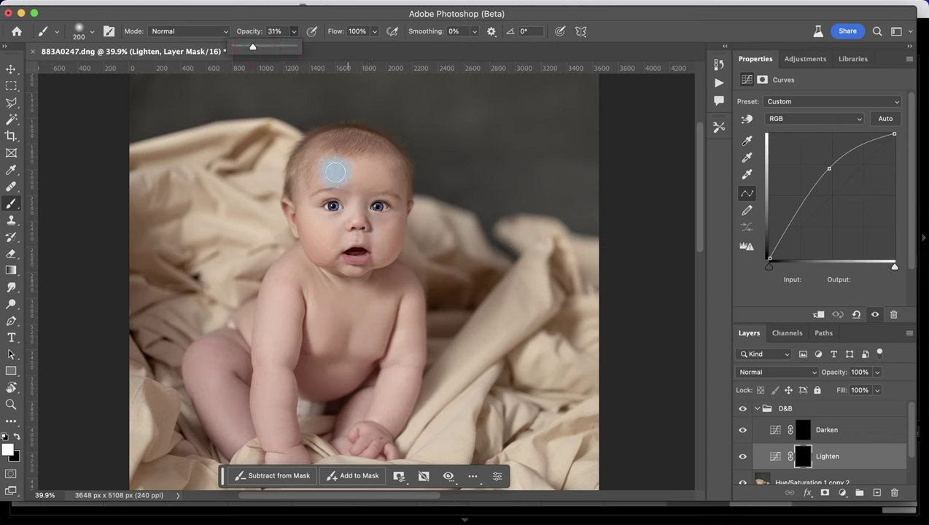
Step: Paint white over the forehead and down to the nose on the Lighten mask with a size 200 brush
{"action": "key", "text": "Return"}
{"action": "left_click_drag", "start_coordinate": [366, 178], "coordinate": [396, 189]}
{"action": "mouse_move", "coordinate": [335, 179]}
{"action": "left_mouse_down"}
{"action": "mouse_move", "coordinate": [386, 180]}
{"action": "mouse_move", "coordinate": [390, 164]}
{"action": "mouse_move", "coordinate": [356, 250]}
{"action": "mouse_move", "coordinate": [353, 222]}
{"action": "left_mouse_up"}
Step: Reduce the brush to size 80 and paint a highlight on the tip and bridge of the nose
{"action": "key", "text": "bracketleft"}
{"action": "key", "text": "bracketleft"}
{"action": "key", "text": "bracketleft"}
{"action": "key", "text": "bracketleft"}
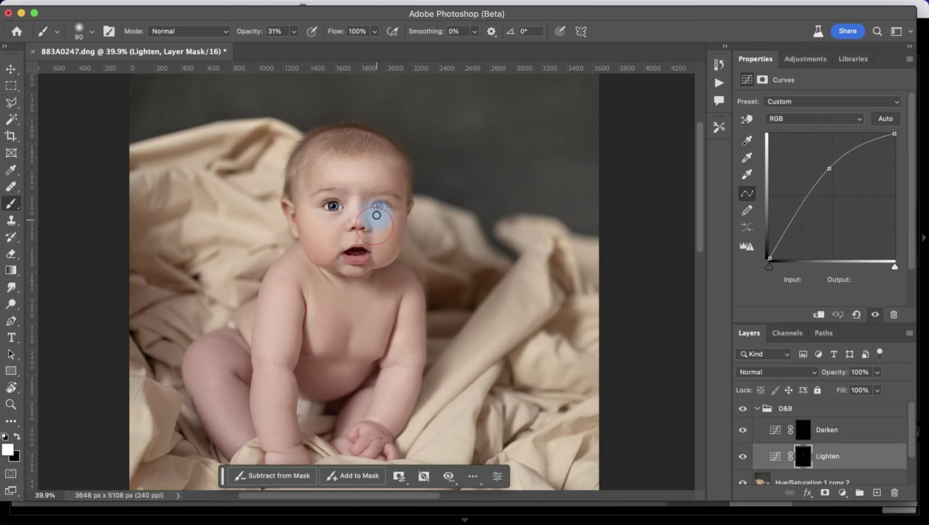
{"action": "scroll", "coordinate": [376, 215], "scroll_direction": "up", "scroll_amount": 5}
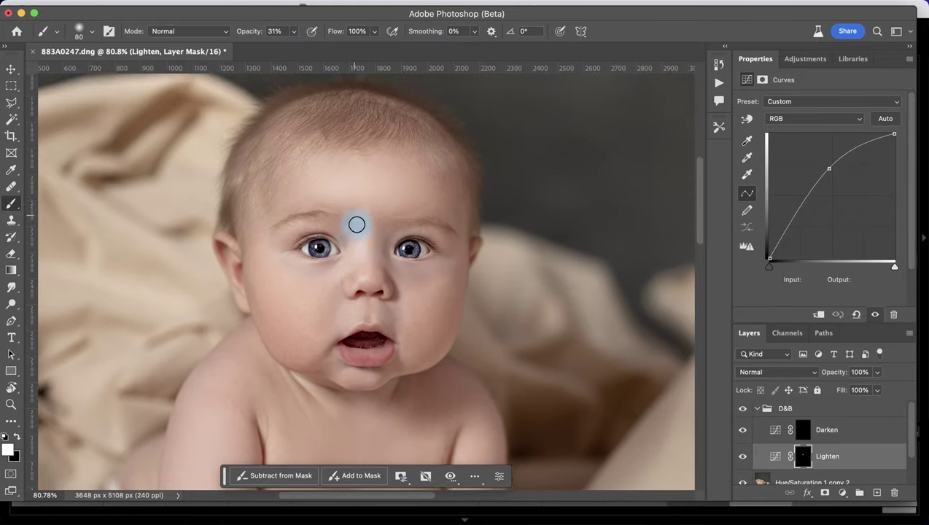
{"action": "scroll", "coordinate": [357, 225], "scroll_direction": "down", "scroll_amount": 1}
{"action": "scroll", "coordinate": [357, 225], "scroll_direction": "right", "scroll_amount": 1}
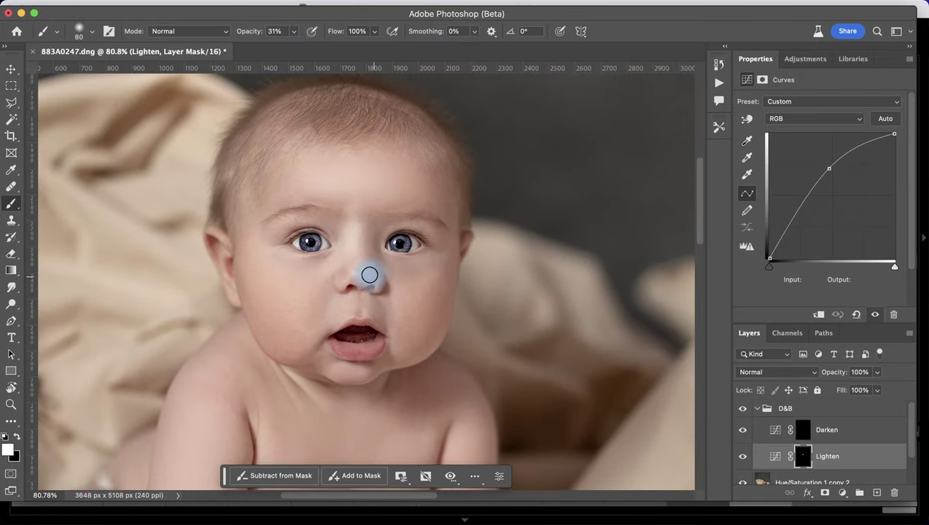
{"action": "mouse_move", "coordinate": [367, 273]}
{"action": "left_mouse_down"}
{"action": "mouse_move", "coordinate": [397, 308]}
{"action": "mouse_move", "coordinate": [367, 274]}
{"action": "left_mouse_up"}
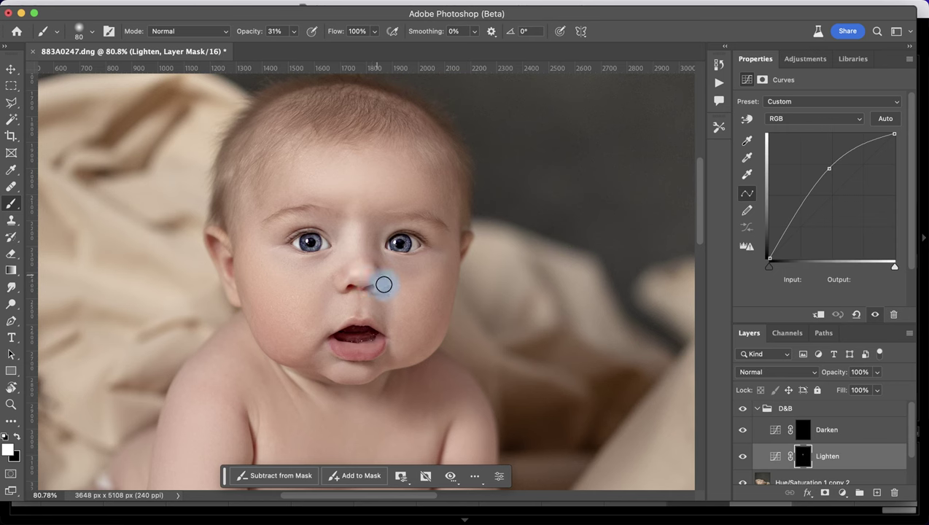
{"action": "left_click_drag", "start_coordinate": [362, 255], "coordinate": [357, 244]}
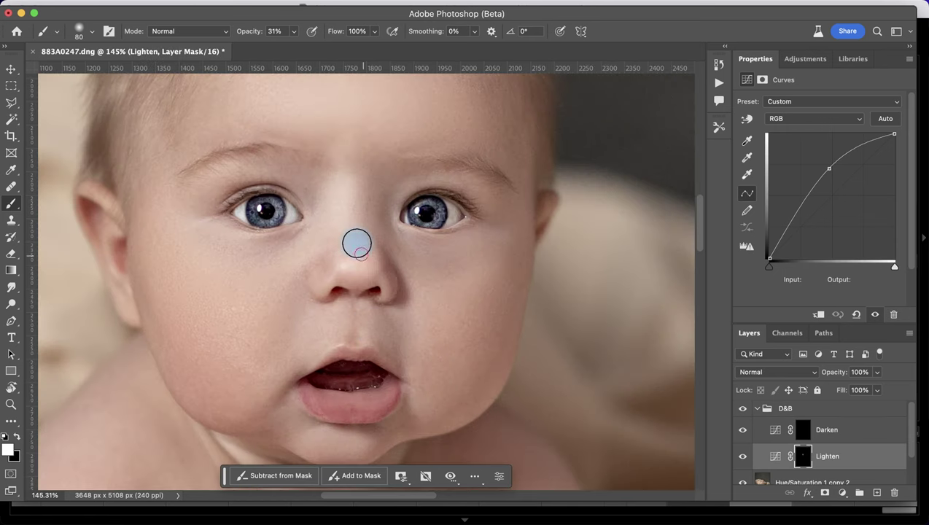
Step: Reduce the brush to size 40 and lighten both brow bones, the inner eye corner and the nose
{"action": "key", "text": "bracketleft"}
{"action": "key", "text": "bracketleft"}
{"action": "key", "text": "bracketleft"}
{"action": "key", "text": "bracketleft"}
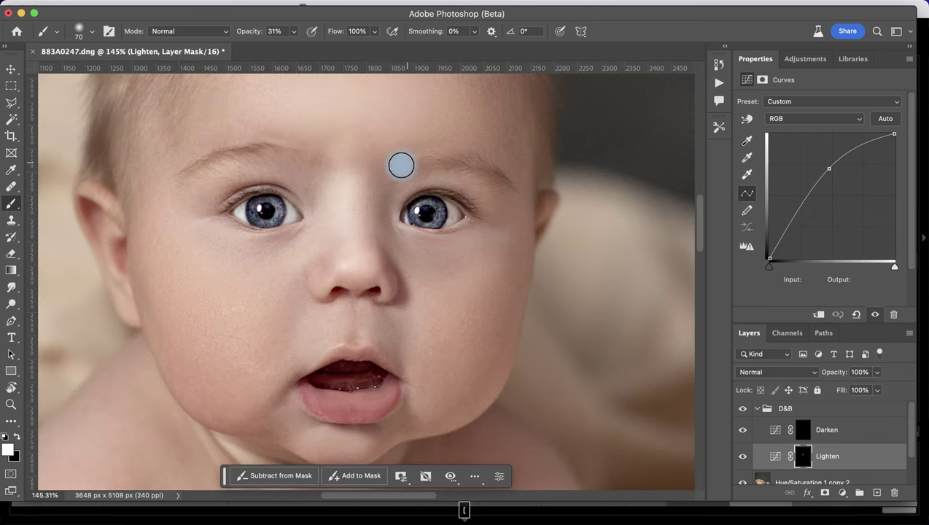
{"action": "key", "text": "bracketleft"}
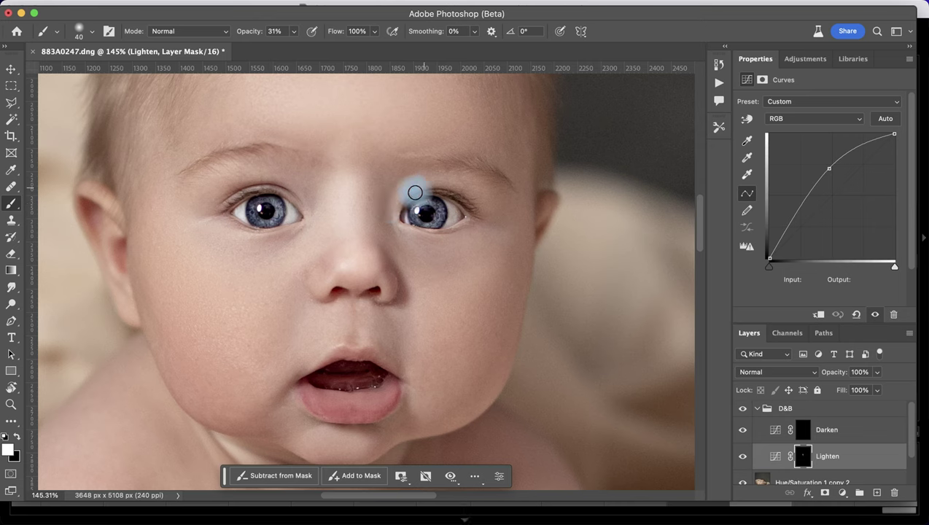
{"action": "left_click_drag", "start_coordinate": [426, 175], "coordinate": [474, 183]}
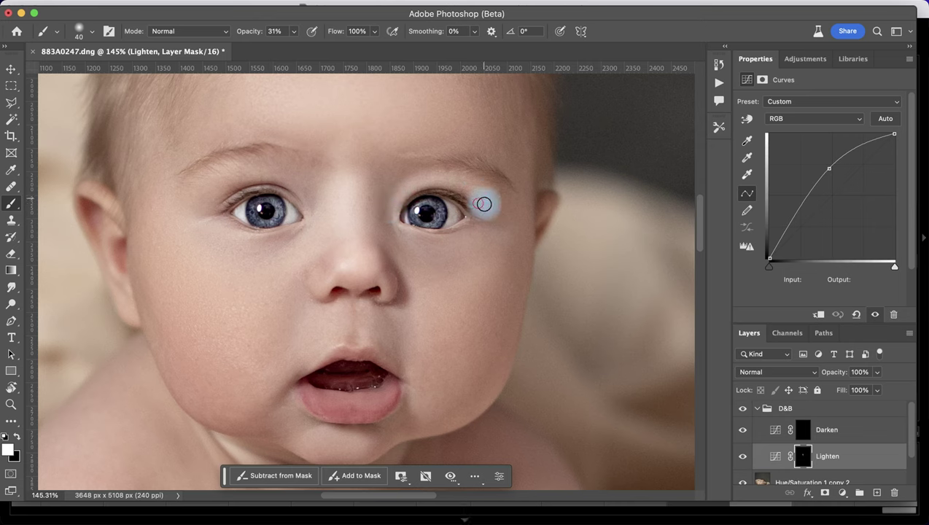
{"action": "mouse_move", "coordinate": [246, 184]}
{"action": "left_mouse_down"}
{"action": "mouse_move", "coordinate": [307, 198]}
{"action": "mouse_move", "coordinate": [253, 162]}
{"action": "mouse_move", "coordinate": [196, 188]}
{"action": "left_mouse_up"}
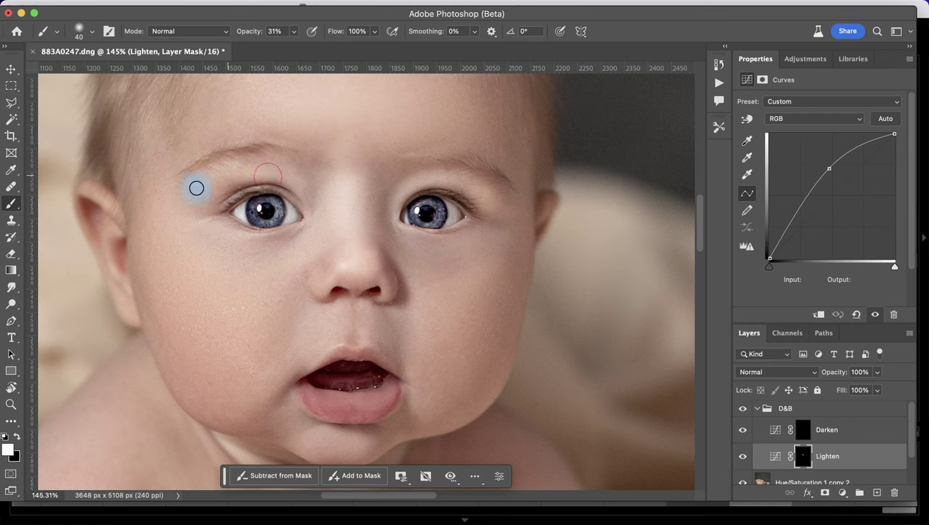
{"action": "mouse_move", "coordinate": [312, 211]}
{"action": "left_mouse_down"}
{"action": "mouse_move", "coordinate": [292, 163]}
{"action": "mouse_move", "coordinate": [379, 278]}
{"action": "mouse_move", "coordinate": [349, 203]}
{"action": "mouse_move", "coordinate": [319, 192]}
{"action": "left_mouse_up"}
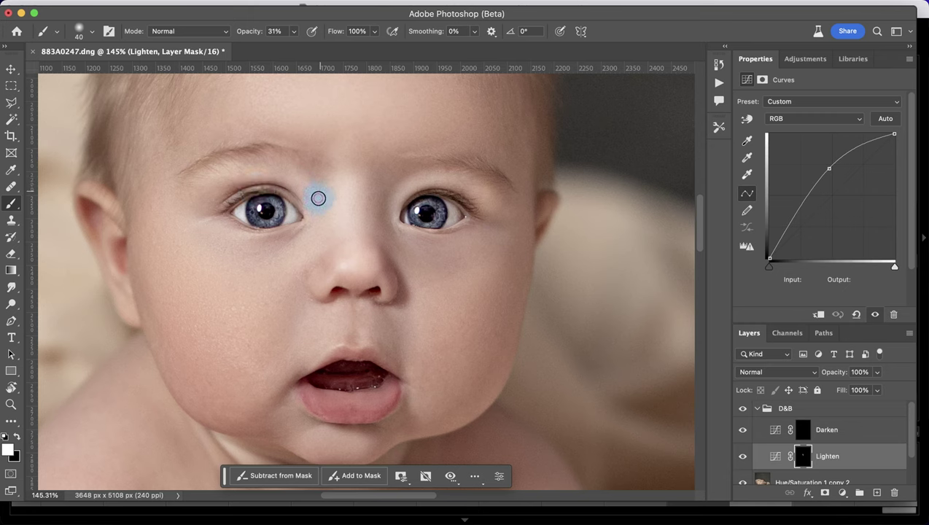
{"action": "mouse_move", "coordinate": [289, 166]}
{"action": "left_mouse_down"}
{"action": "mouse_move", "coordinate": [356, 212]}
{"action": "mouse_move", "coordinate": [367, 273]}
{"action": "left_mouse_up"}
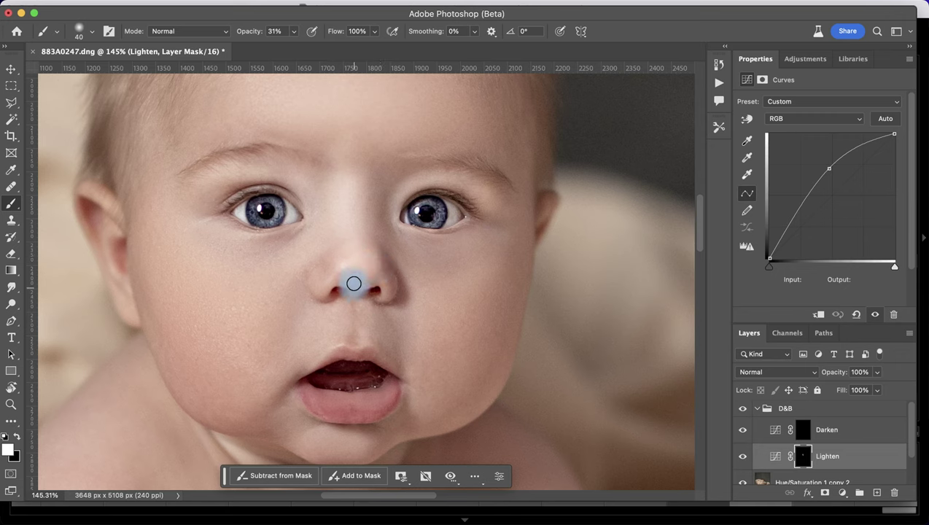
Step: Lighten the area from the nostril to the upper lip with a small brush, and undo the last stroke
{"action": "mouse_move", "coordinate": [325, 280]}
{"action": "left_mouse_down"}
{"action": "mouse_move", "coordinate": [396, 333]}
{"action": "mouse_move", "coordinate": [356, 333]}
{"action": "mouse_move", "coordinate": [373, 358]}
{"action": "left_mouse_up"}
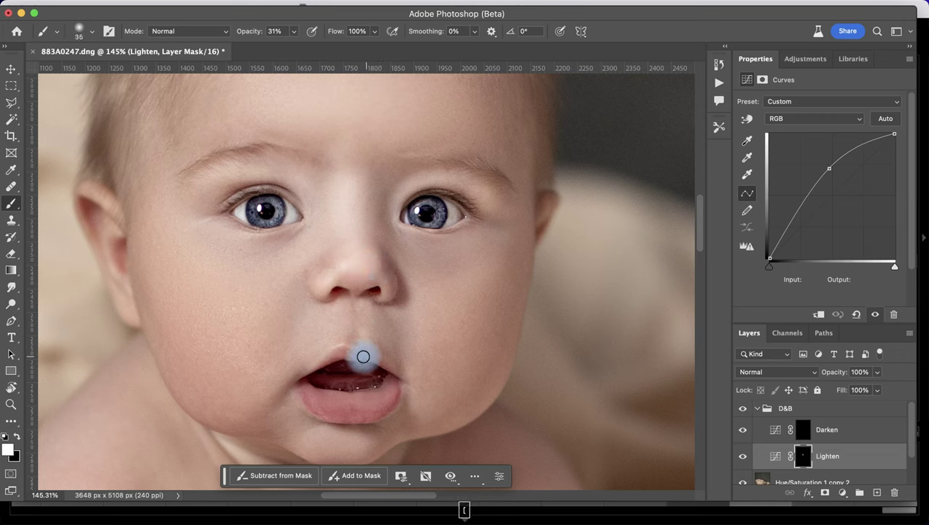
{"action": "left_click_drag", "start_coordinate": [324, 363], "coordinate": [379, 211]}
{"action": "key", "text": "super+z"}
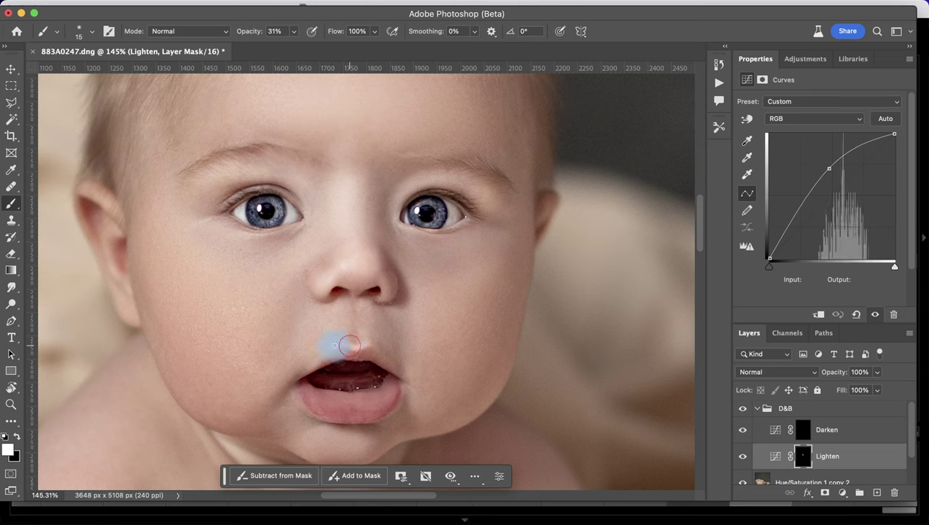
Step: Trace a highlight along the upper lip's edge with a size 15 brush, and soften the spill around the mouth with black
{"action": "left_click_drag", "start_coordinate": [363, 348], "coordinate": [346, 348]}
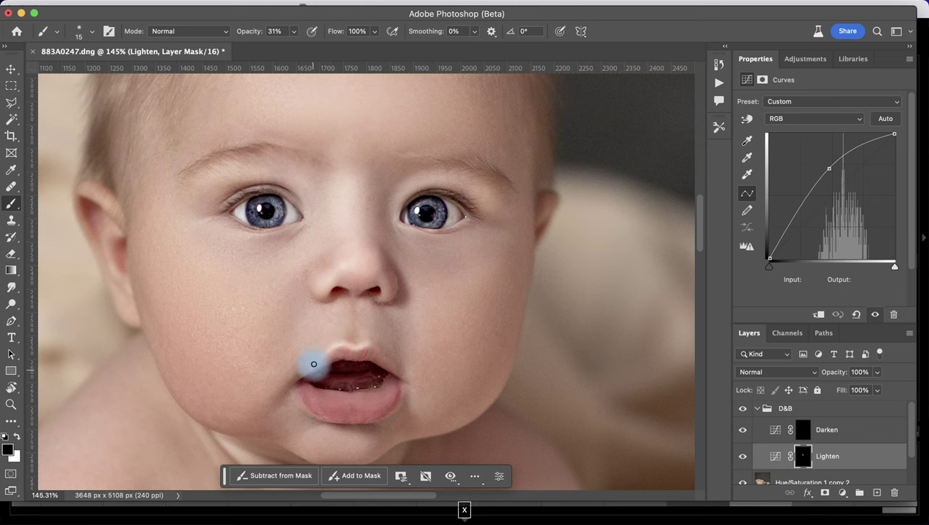
{"action": "mouse_move", "coordinate": [304, 384]}
{"action": "left_mouse_down"}
{"action": "mouse_move", "coordinate": [321, 340]}
{"action": "mouse_move", "coordinate": [310, 376]}
{"action": "left_mouse_up"}
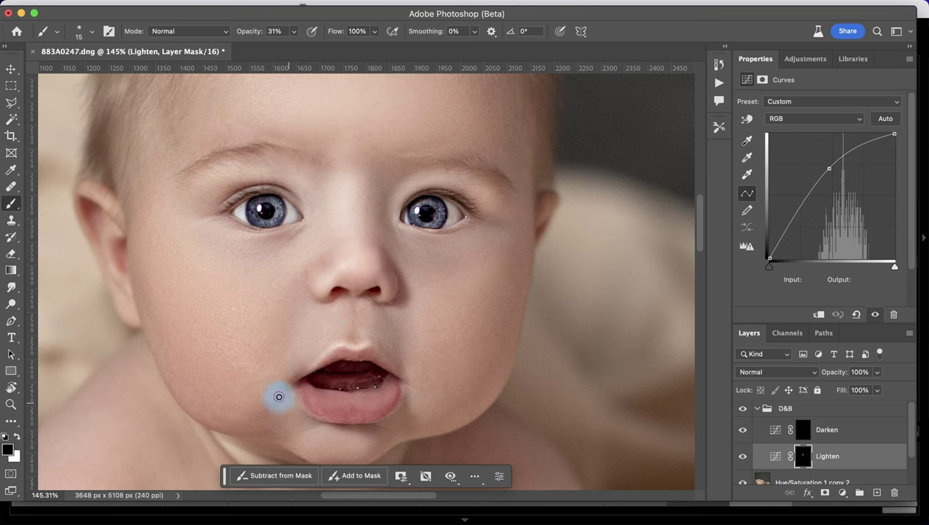
{"action": "mouse_move", "coordinate": [328, 333]}
{"action": "left_mouse_down"}
{"action": "mouse_move", "coordinate": [312, 383]}
{"action": "mouse_move", "coordinate": [332, 310]}
{"action": "mouse_move", "coordinate": [406, 340]}
{"action": "mouse_move", "coordinate": [352, 337]}
{"action": "mouse_move", "coordinate": [348, 317]}
{"action": "mouse_move", "coordinate": [342, 333]}
{"action": "mouse_move", "coordinate": [345, 321]}
{"action": "mouse_move", "coordinate": [367, 334]}
{"action": "mouse_move", "coordinate": [365, 314]}
{"action": "mouse_move", "coordinate": [366, 341]}
{"action": "mouse_move", "coordinate": [397, 407]}
{"action": "mouse_move", "coordinate": [371, 334]}
{"action": "left_mouse_up"}
Step: Switch back to white, undo the last stroke, and lighten the skin between nose and upper lip with a size 45 brush
{"action": "key", "text": "x"}
{"action": "key", "text": "bracketright"}
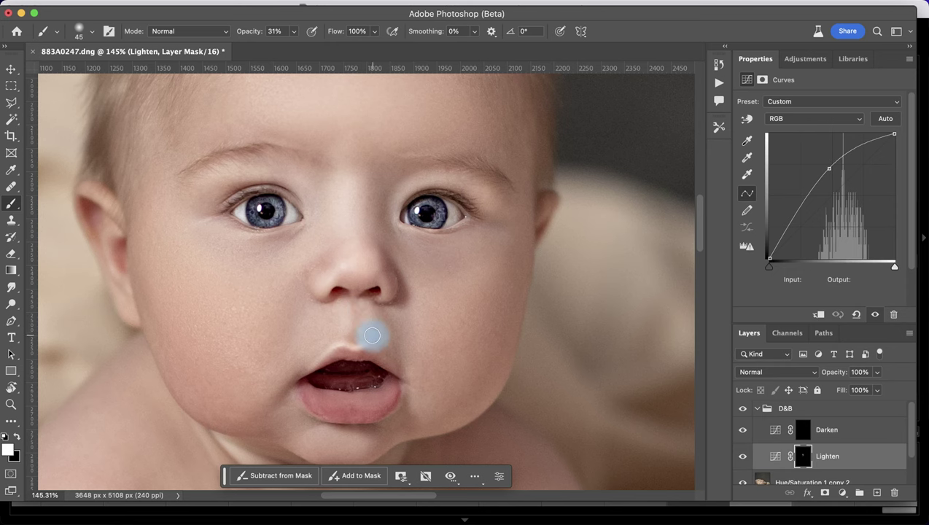
{"action": "scroll", "coordinate": [371, 340], "scroll_direction": "down", "scroll_amount": 3}
{"action": "key", "text": "super+z"}
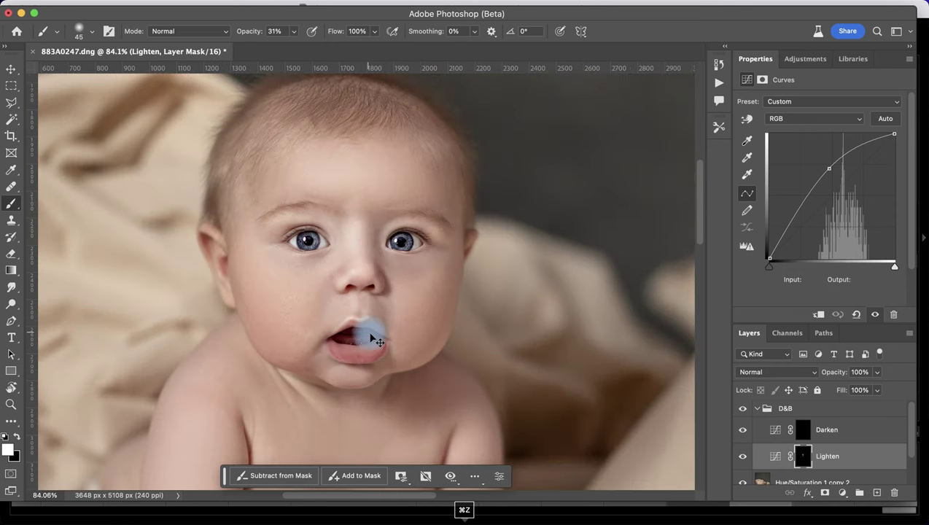
{"action": "left_click_drag", "start_coordinate": [379, 331], "coordinate": [369, 312]}
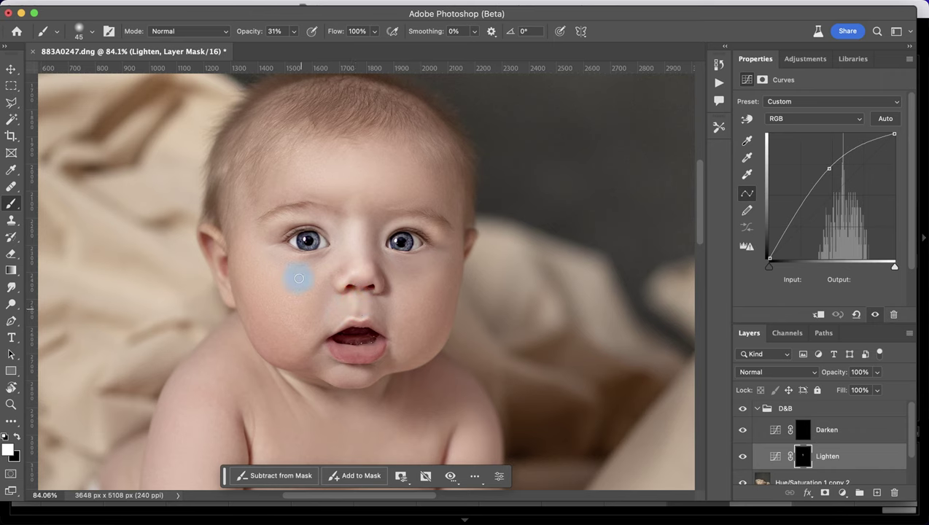
Step: Lighten the chin with a size 90 brush and the cheeks with a size 175 brush
{"action": "key", "text": "]"}
{"action": "key", "text": "]"}
{"action": "key", "text": "]"}
{"action": "key", "text": "]"}
{"action": "key", "text": "]"}
{"action": "left_click_drag", "start_coordinate": [339, 376], "coordinate": [363, 373]}
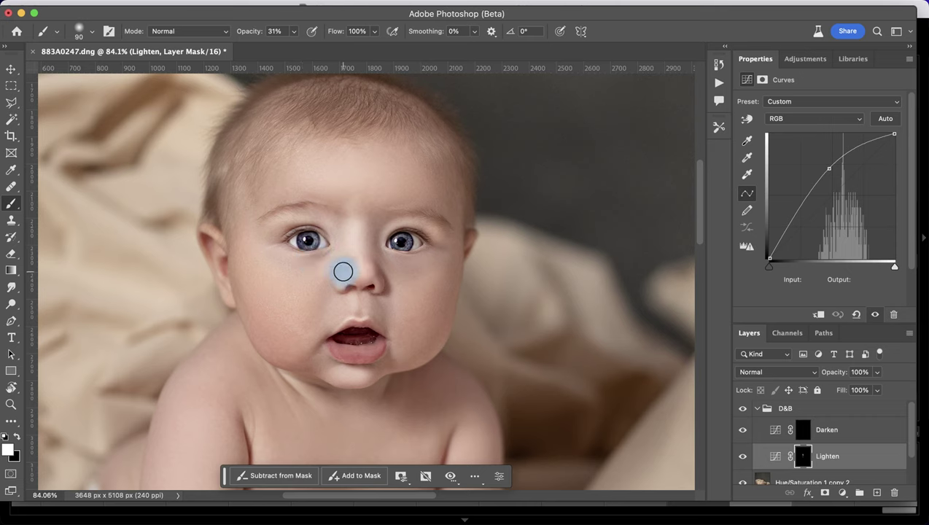
{"action": "key", "text": "bracketright"}
{"action": "mouse_move", "coordinate": [300, 288]}
{"action": "left_mouse_down"}
{"action": "mouse_move", "coordinate": [268, 266]}
{"action": "mouse_move", "coordinate": [303, 292]}
{"action": "mouse_move", "coordinate": [343, 297]}
{"action": "left_mouse_up"}
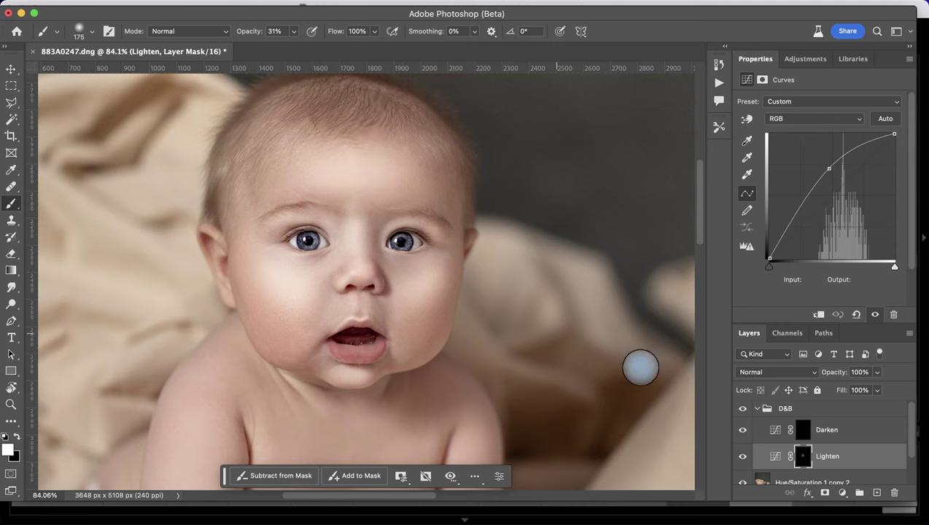
Step: Reselect the Lighten layer's mask and paint highlights on the ears with a size 70 brush
{"action": "left_click_drag", "start_coordinate": [870, 374], "coordinate": [907, 380]}
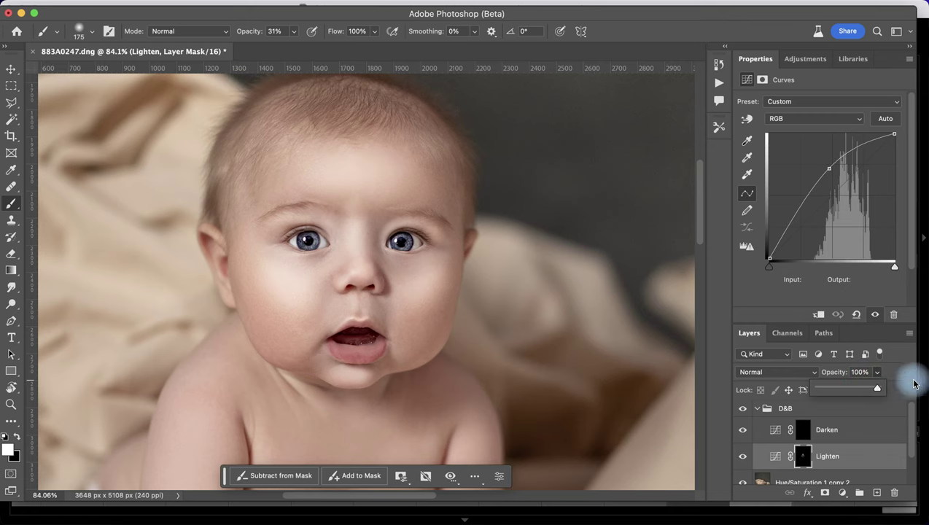
{"action": "left_click", "coordinate": [801, 455]}
{"action": "scroll", "coordinate": [314, 248], "scroll_direction": "down", "scroll_amount": 3}
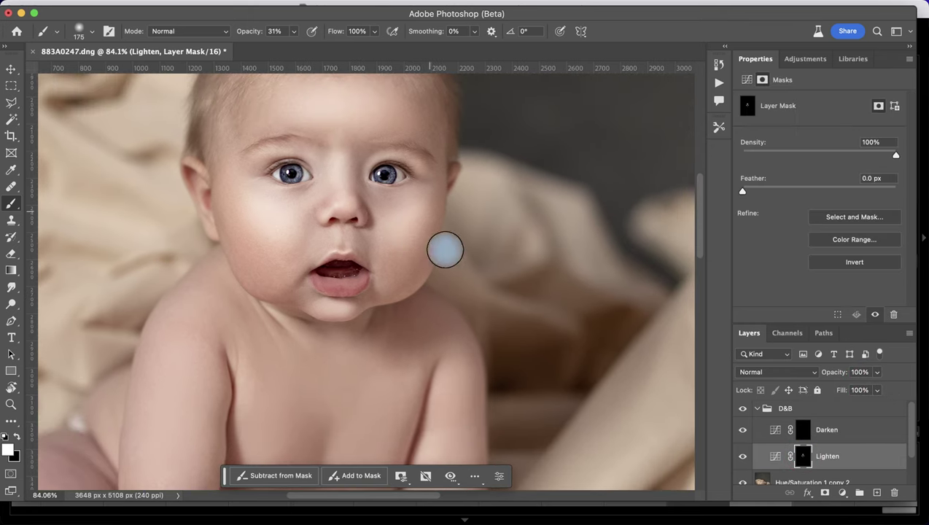
{"action": "key", "text": "bracketleft"}
{"action": "key", "text": "bracketleft"}
{"action": "key", "text": "bracketleft"}
{"action": "key", "text": "bracketleft"}
{"action": "key", "text": "bracketleft"}
{"action": "key", "text": "bracketleft"}
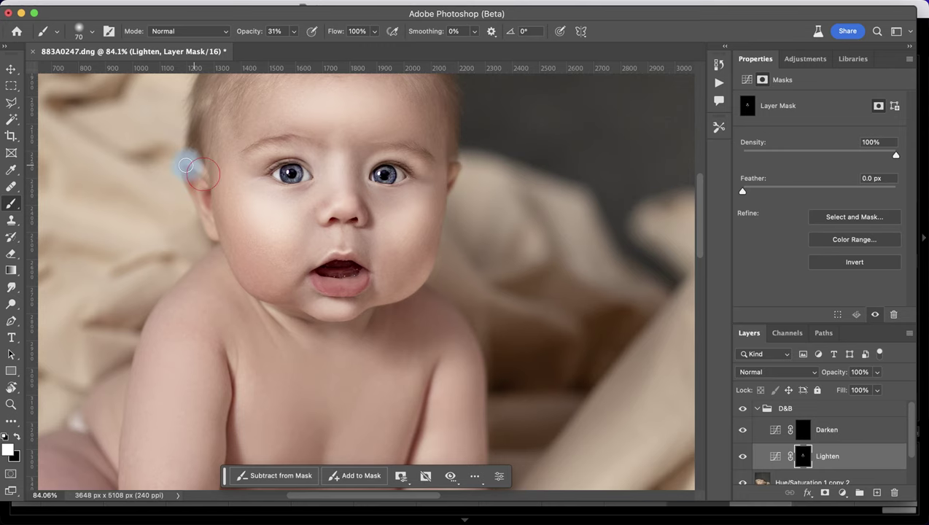
{"action": "left_click_drag", "start_coordinate": [192, 165], "coordinate": [206, 189]}
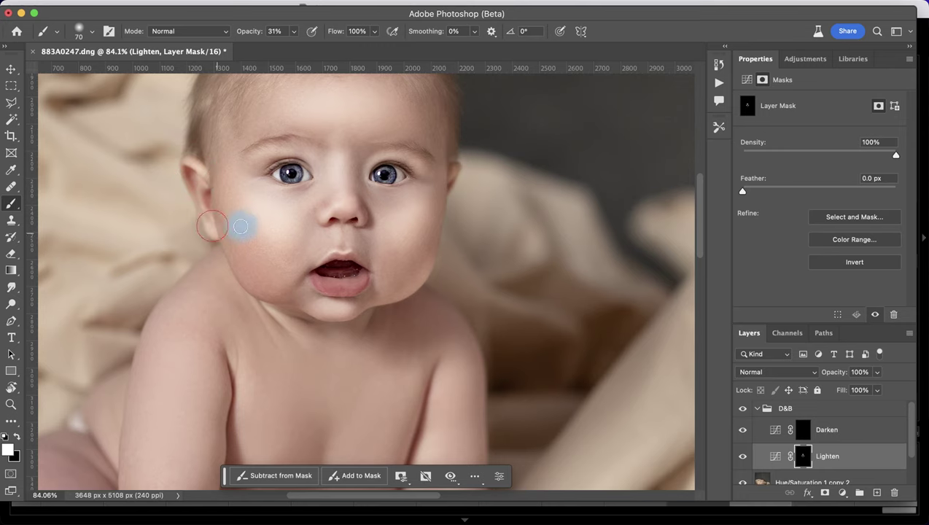
Step: Enlarge the brush to size 200 and lighten the sides of the head around the temples
{"action": "scroll", "coordinate": [280, 143], "scroll_direction": "up", "scroll_amount": 5}
{"action": "key", "text": "bracketright"}
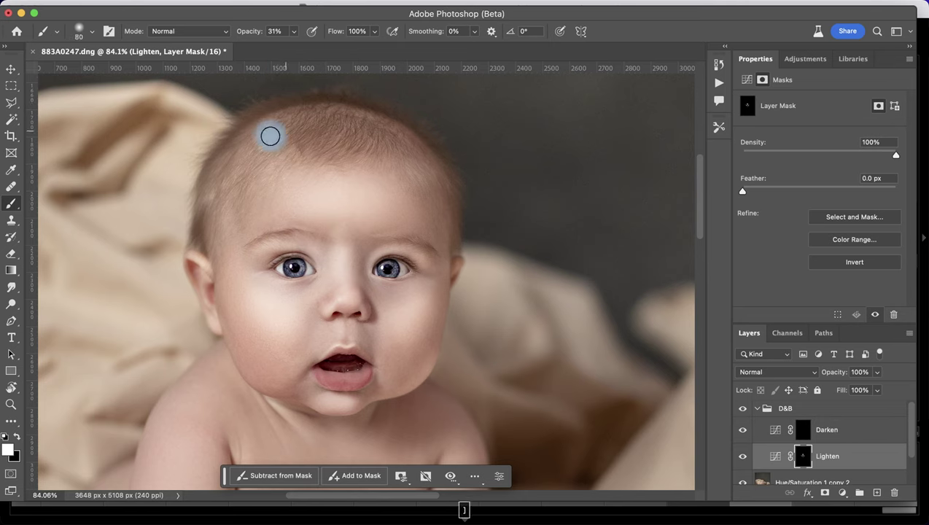
{"action": "key", "text": "bracketright"}
{"action": "key", "text": "bracketright"}
{"action": "key", "text": "bracketright"}
{"action": "key", "text": "bracketright"}
{"action": "key", "text": "bracketright"}
{"action": "key", "text": "bracketright"}
{"action": "mouse_move", "coordinate": [196, 213]}
{"action": "left_mouse_down"}
{"action": "mouse_move", "coordinate": [202, 201]}
{"action": "mouse_move", "coordinate": [237, 224]}
{"action": "left_mouse_up"}
{"action": "mouse_move", "coordinate": [447, 211]}
{"action": "left_mouse_down"}
{"action": "mouse_move", "coordinate": [428, 177]}
{"action": "mouse_move", "coordinate": [401, 167]}
{"action": "mouse_move", "coordinate": [459, 163]}
{"action": "left_mouse_up"}
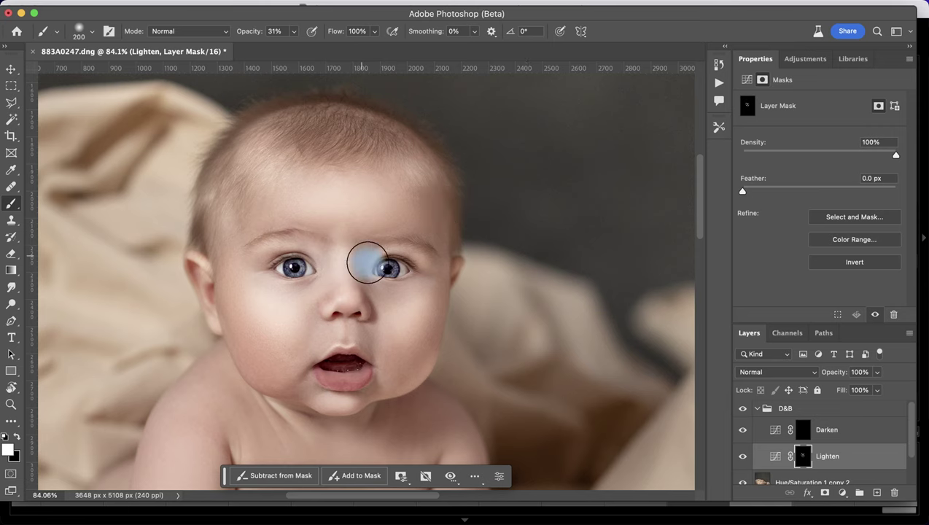
Step: Set the brush opacity to 24% and lighten the chest and shoulders, enlarging the brush from size 60 to 150
{"action": "scroll", "coordinate": [368, 264], "scroll_direction": "down", "scroll_amount": 5}
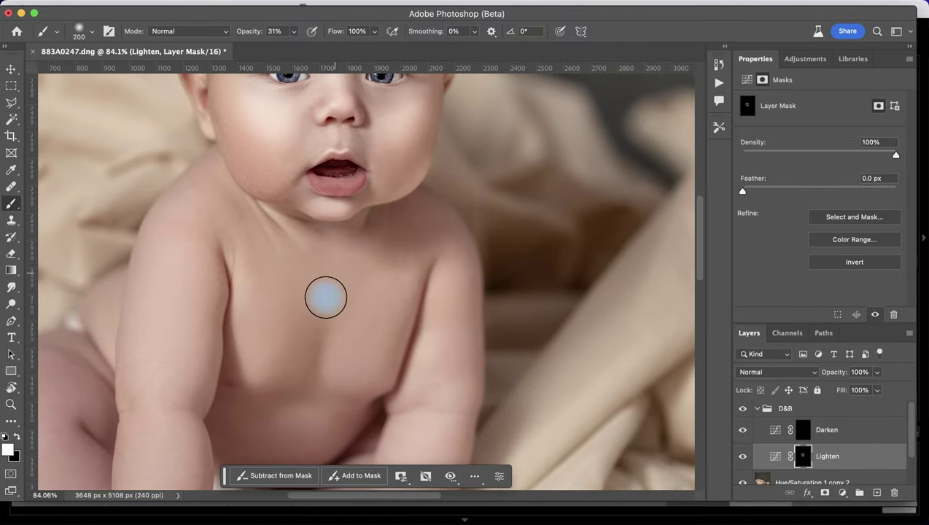
{"action": "scroll", "coordinate": [325, 297], "scroll_direction": "down", "scroll_amount": 1}
{"action": "key", "text": "bracketleft"}
{"action": "key", "text": "bracketleft"}
{"action": "key", "text": "bracketleft"}
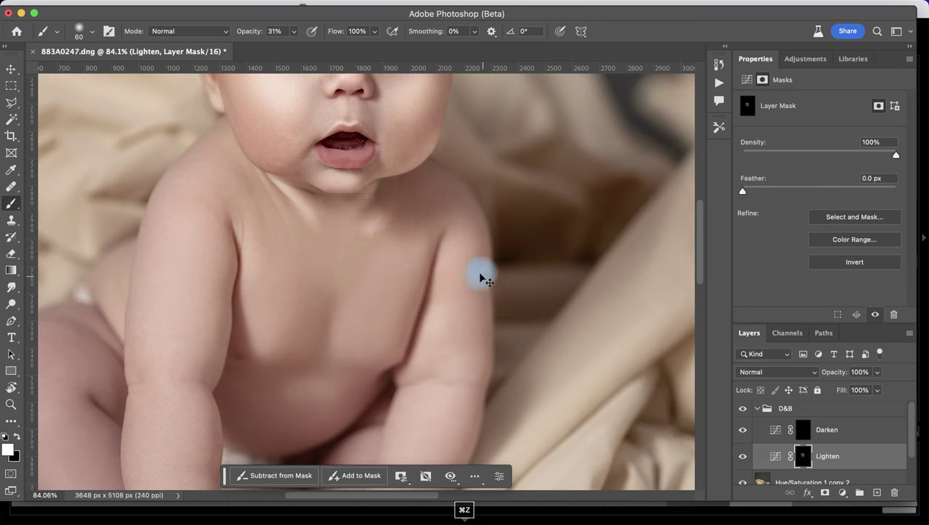
{"action": "left_click", "coordinate": [294, 31]}
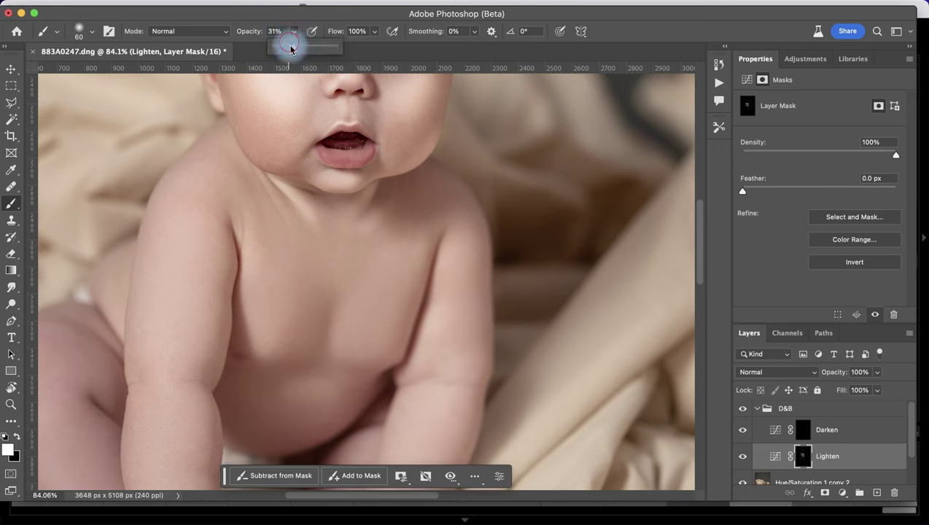
{"action": "key", "text": "]"}
{"action": "key", "text": "]"}
{"action": "key", "text": "]"}
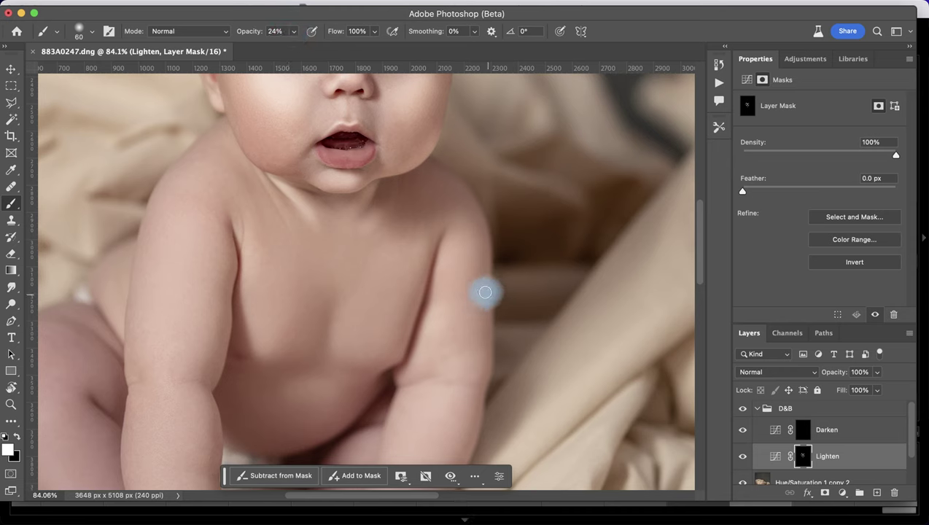
{"action": "key", "text": "bracketright"}
{"action": "key", "text": "bracketright"}
{"action": "key", "text": "bracketright"}
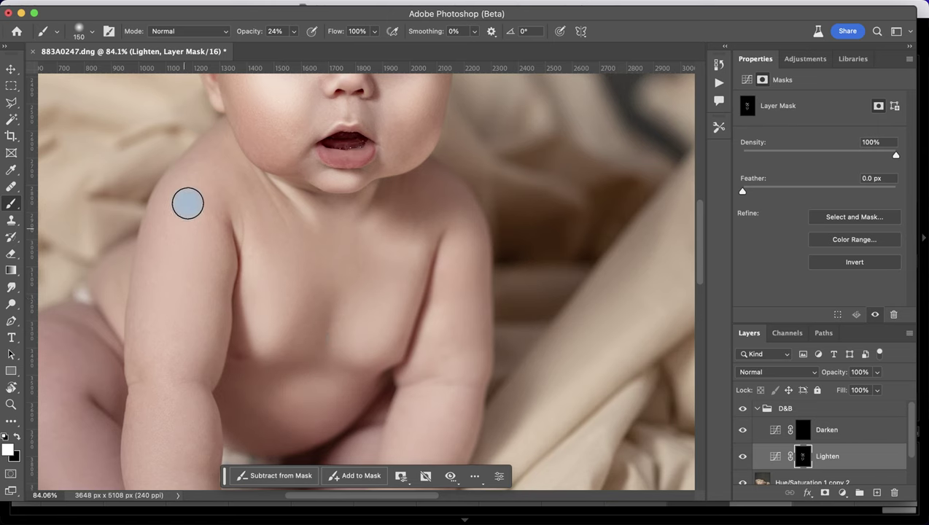
Step: Enlarge the brush to size 250 and lighten the baby's arms and bent leg
{"action": "key", "text": "super+0"}
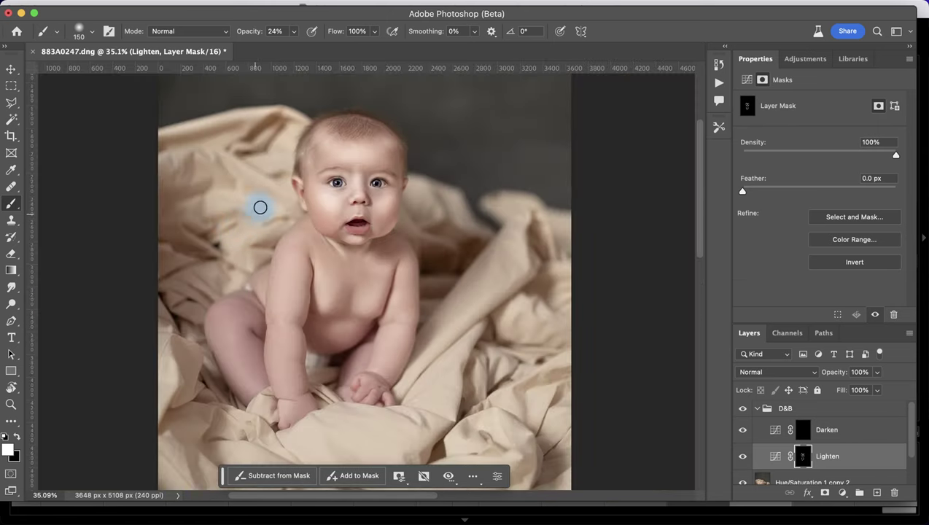
{"action": "key", "text": "bracketright"}
{"action": "key", "text": "bracketright"}
{"action": "key", "text": "bracketright"}
{"action": "key", "text": "bracketright"}
{"action": "key", "text": "bracketright"}
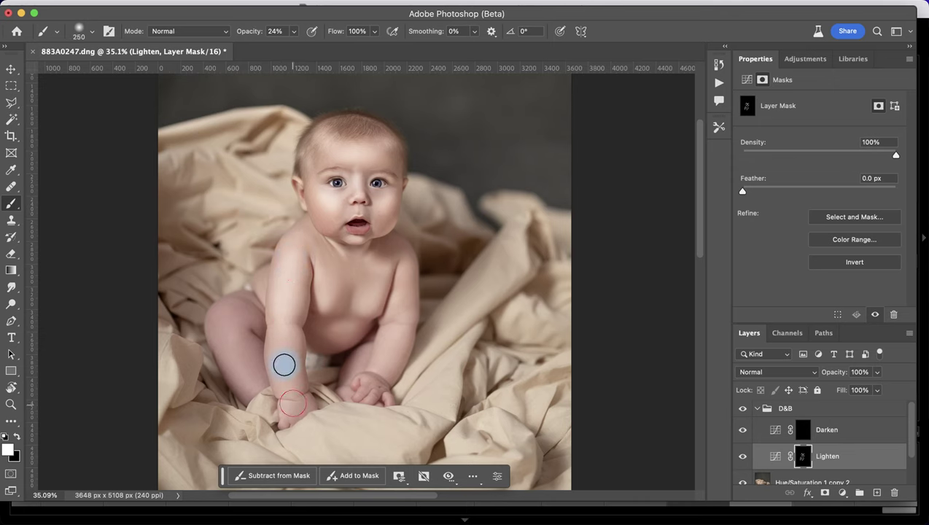
{"action": "mouse_move", "coordinate": [408, 302]}
{"action": "left_mouse_down"}
{"action": "mouse_move", "coordinate": [404, 261]}
{"action": "mouse_move", "coordinate": [401, 317]}
{"action": "mouse_move", "coordinate": [383, 358]}
{"action": "mouse_move", "coordinate": [401, 318]}
{"action": "left_mouse_up"}
{"action": "mouse_move", "coordinate": [216, 309]}
{"action": "left_mouse_down"}
{"action": "mouse_move", "coordinate": [232, 325]}
{"action": "mouse_move", "coordinate": [234, 312]}
{"action": "left_mouse_up"}
{"action": "left_click_drag", "start_coordinate": [251, 376], "coordinate": [228, 331]}
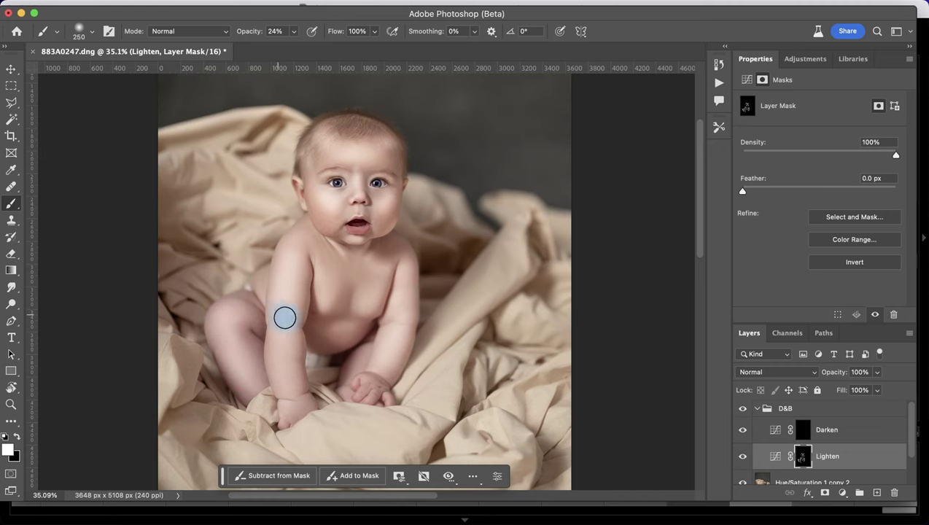
{"action": "scroll", "coordinate": [387, 387], "scroll_direction": "up", "scroll_amount": 5}
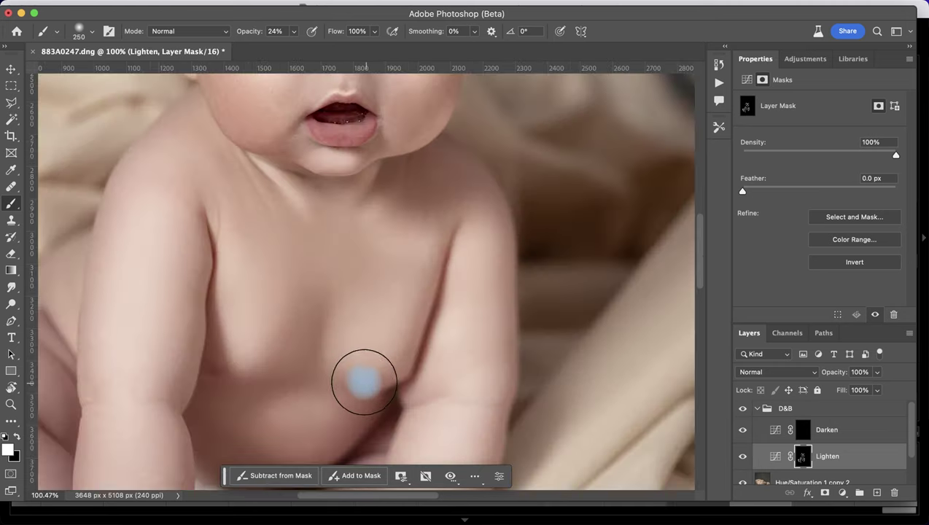
Step: Reduce the brush to size 60 and lighten the fingers and back of the baby's hand on the Lighten mask
{"action": "scroll", "coordinate": [363, 379], "scroll_direction": "down", "scroll_amount": 8}
{"action": "key", "text": "bracketleft"}
{"action": "key", "text": "bracketleft"}
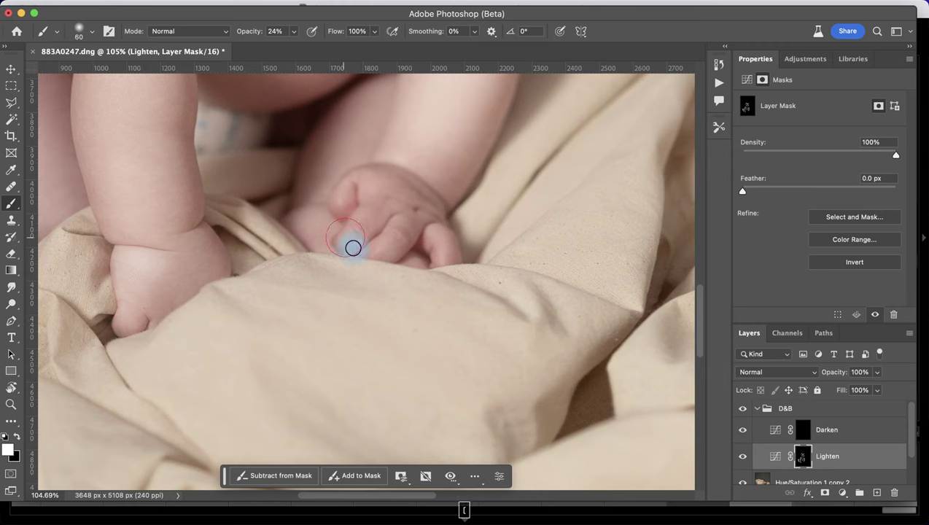
{"action": "left_click_drag", "start_coordinate": [373, 256], "coordinate": [391, 243]}
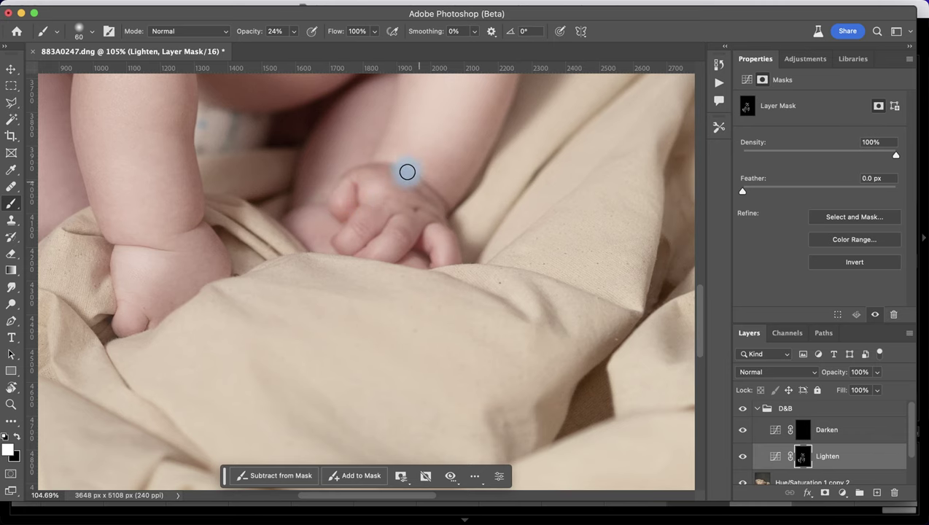
{"action": "scroll", "coordinate": [448, 228], "scroll_direction": "down", "scroll_amount": 10}
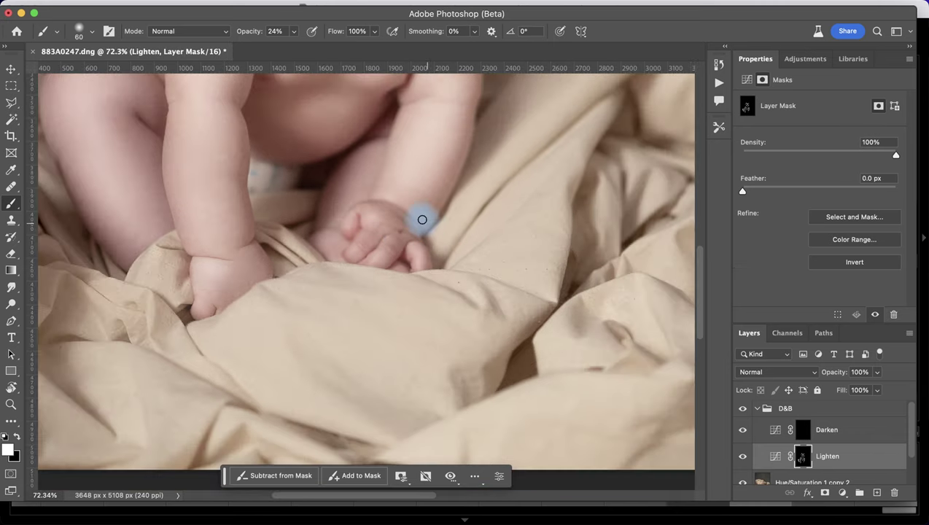
Step: Enlarge the brush to size 125 and lighten the leg beside the baby's clenched hand
{"action": "scroll", "coordinate": [376, 261], "scroll_direction": "up", "scroll_amount": 5}
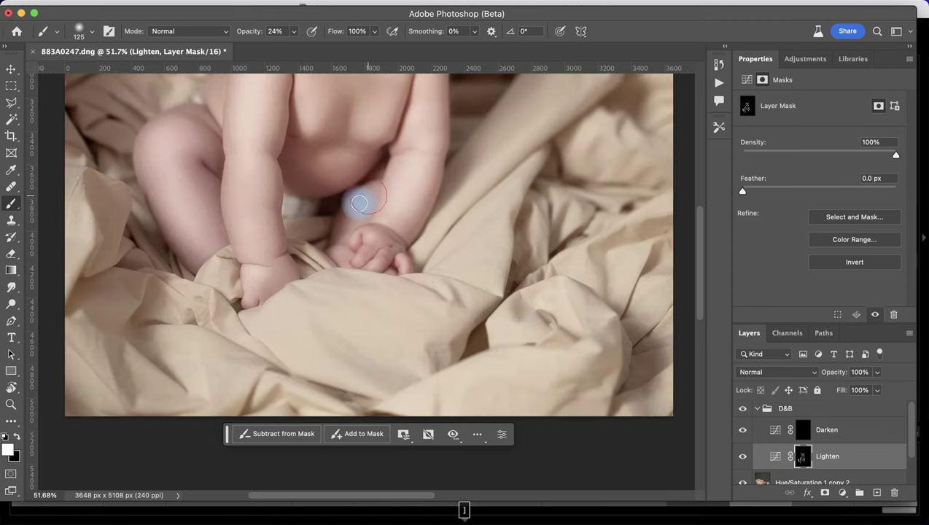
{"action": "left_click_drag", "start_coordinate": [338, 242], "coordinate": [369, 204]}
{"action": "scroll", "coordinate": [358, 290], "scroll_direction": "down", "scroll_amount": 4}
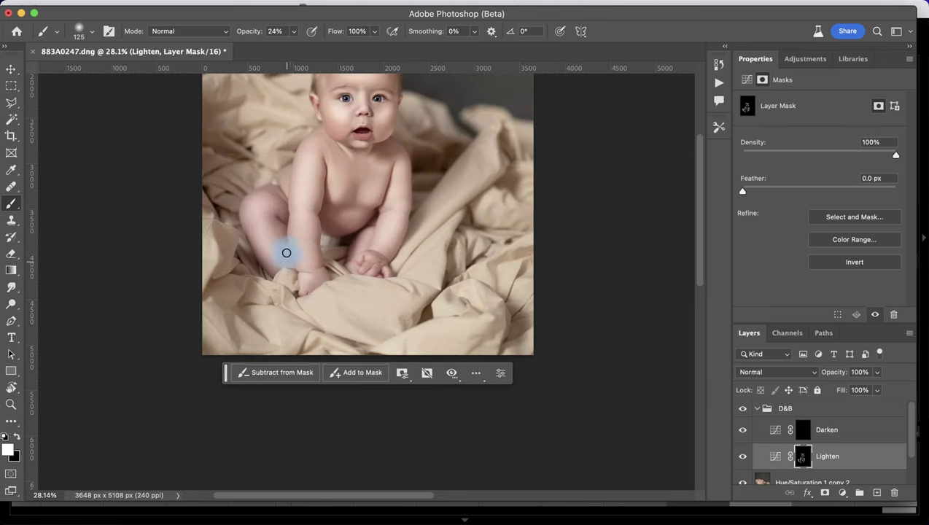
Step: Enlarge the brush to size 250, lighten the forearm and wrist, and toggle the Lighten layer to compare
{"action": "key", "text": "bracketright"}
{"action": "key", "text": "bracketright"}
{"action": "key", "text": "bracketright"}
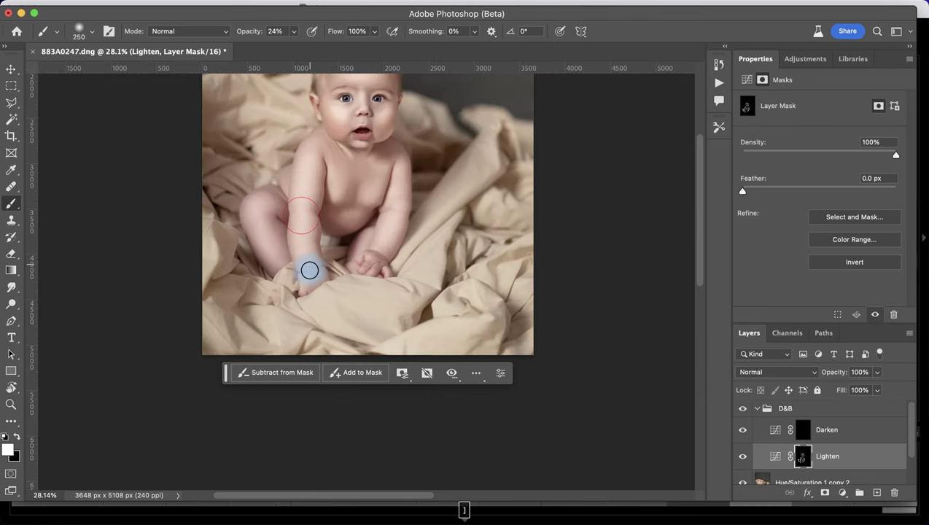
{"action": "left_click", "coordinate": [742, 456]}
{"action": "left_click", "coordinate": [742, 456]}
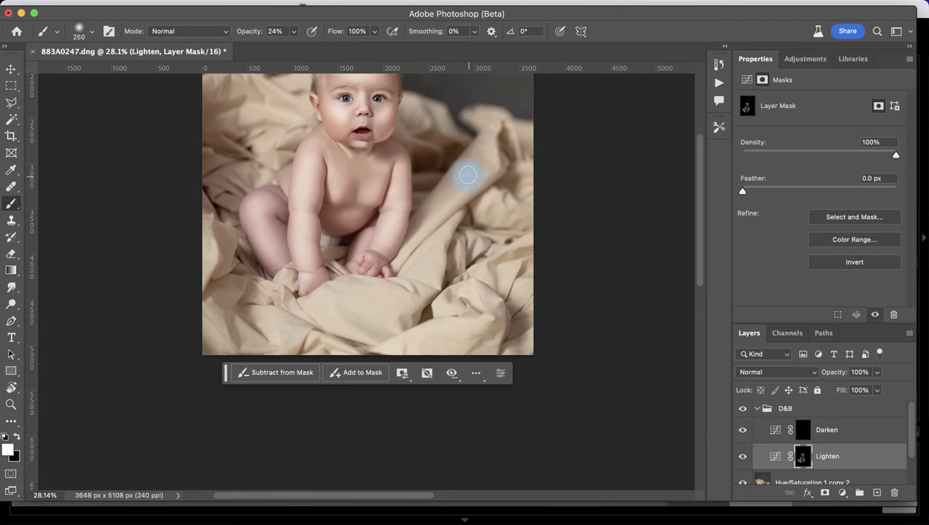
{"action": "scroll", "coordinate": [410, 180], "scroll_direction": "up", "scroll_amount": 4}
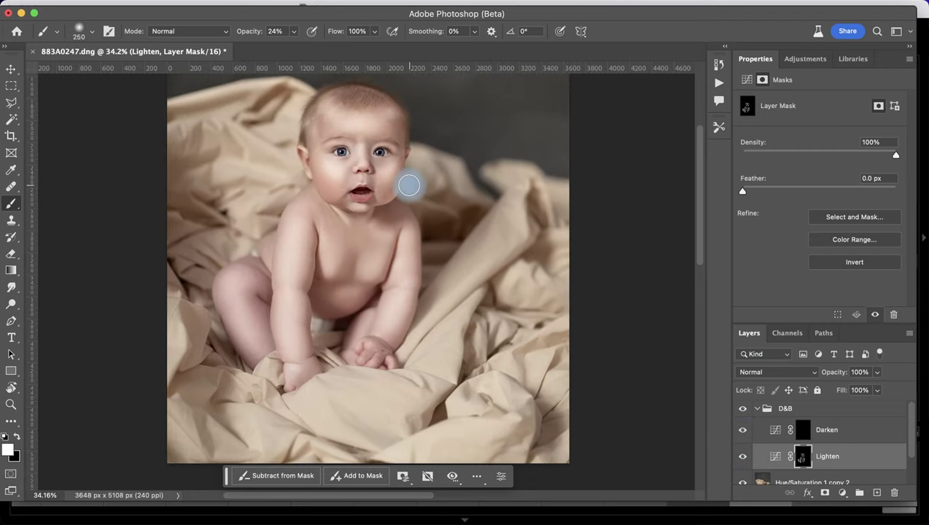
Step: Switch the painting colour to black, set the brush opacity to 9% and enlarge the brush to size 900
{"action": "key", "text": "x"}
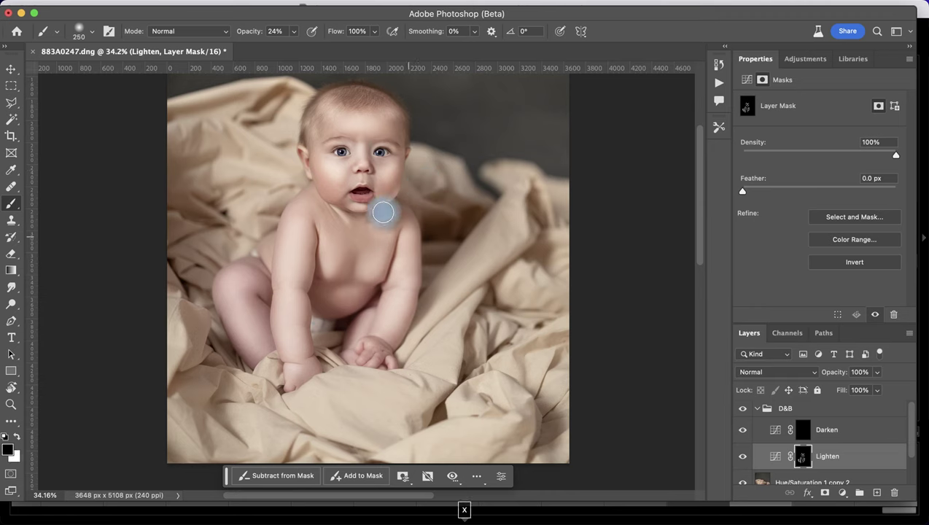
{"action": "left_click", "coordinate": [293, 31]}
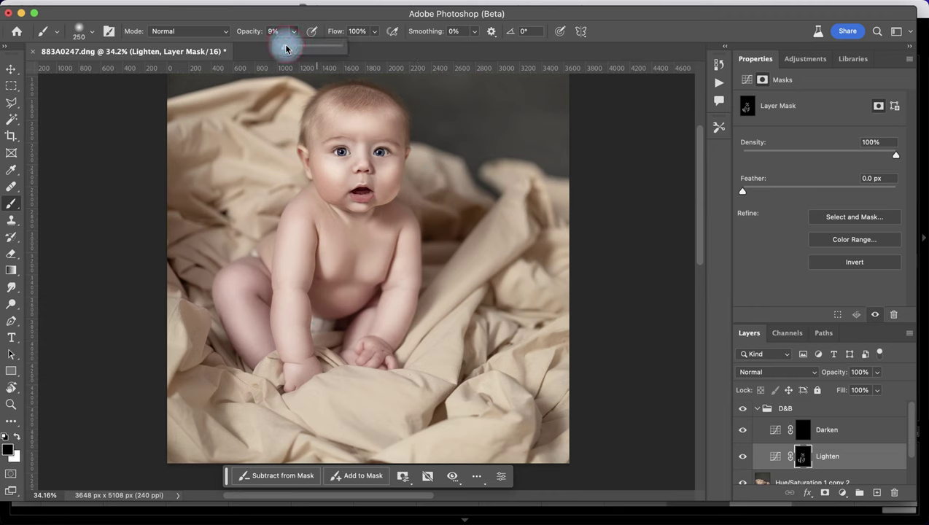
{"action": "key", "text": "bracketright"}
{"action": "key", "text": "bracketright"}
{"action": "key", "text": "bracketright"}
{"action": "key", "text": "bracketright"}
{"action": "key", "text": "bracketright"}
{"action": "key", "text": "bracketright"}
{"action": "key", "text": "bracketright"}
{"action": "key", "text": "bracketright"}
{"action": "key", "text": "bracketright"}
{"action": "key", "text": "bracketright"}
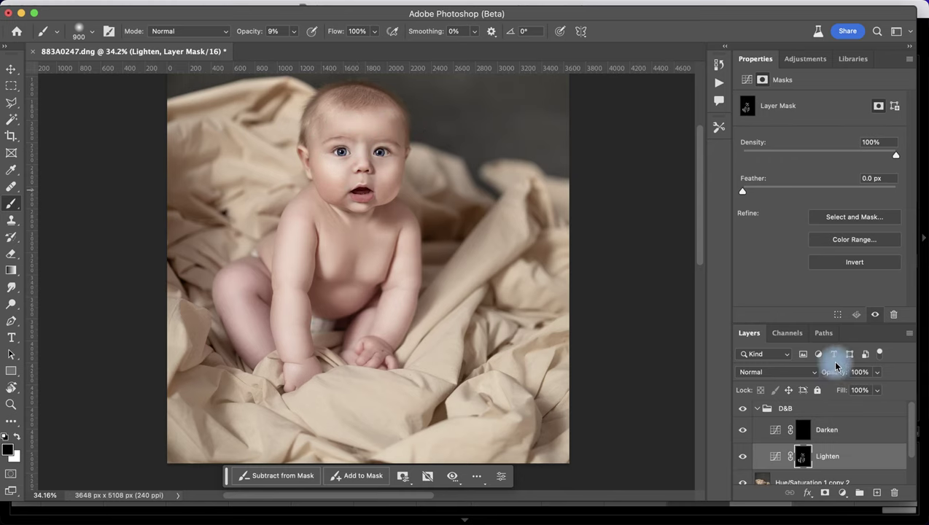
Step: Hide and show the D&B group to compare the portrait with and without the highlights at different magnifications
{"action": "left_click", "coordinate": [742, 407]}
{"action": "left_click", "coordinate": [742, 407]}
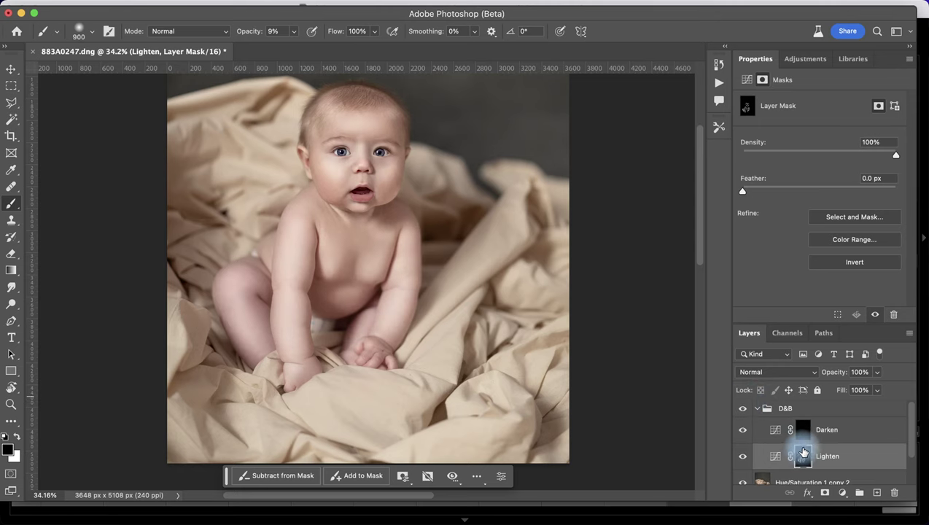
{"action": "key", "text": "super+minus"}
{"action": "key", "text": "super+minus"}
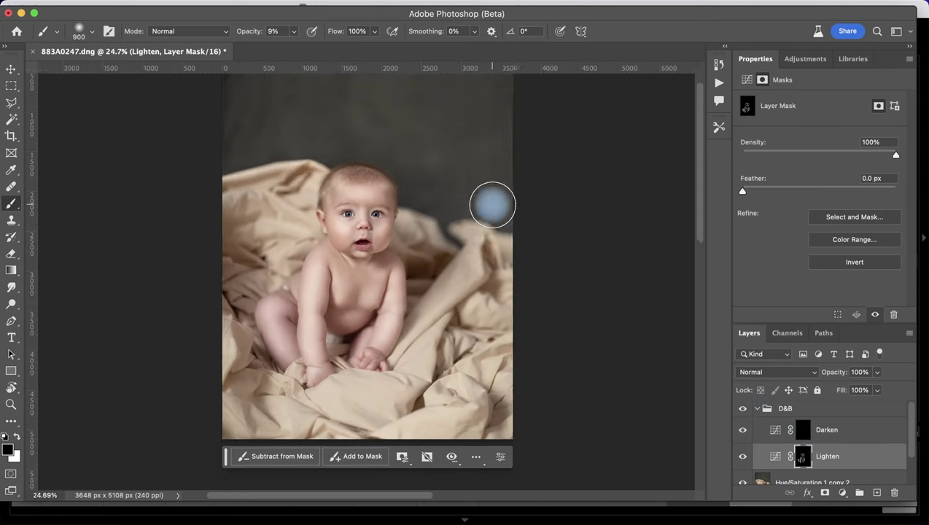
{"action": "key", "text": "super+plus"}
{"action": "key", "text": "super+plus"}
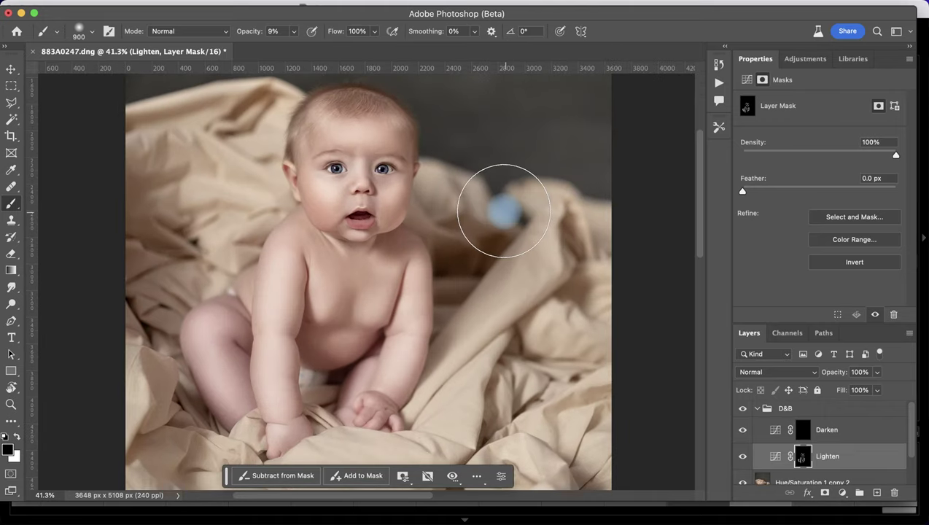
{"action": "key", "text": "super+minus"}
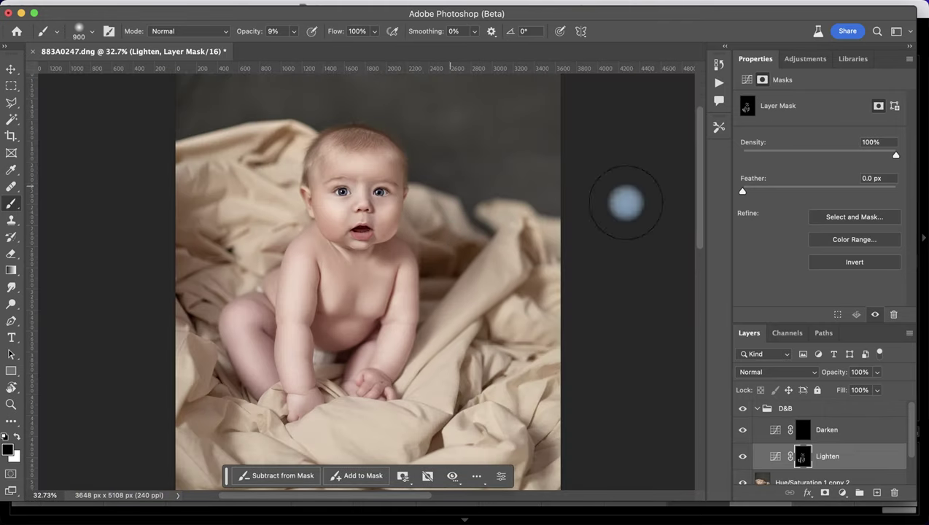
Step: Select the Darken layer's mask and paint white at size 150 over the temple and side of the forehead
{"action": "left_click", "coordinate": [806, 434]}
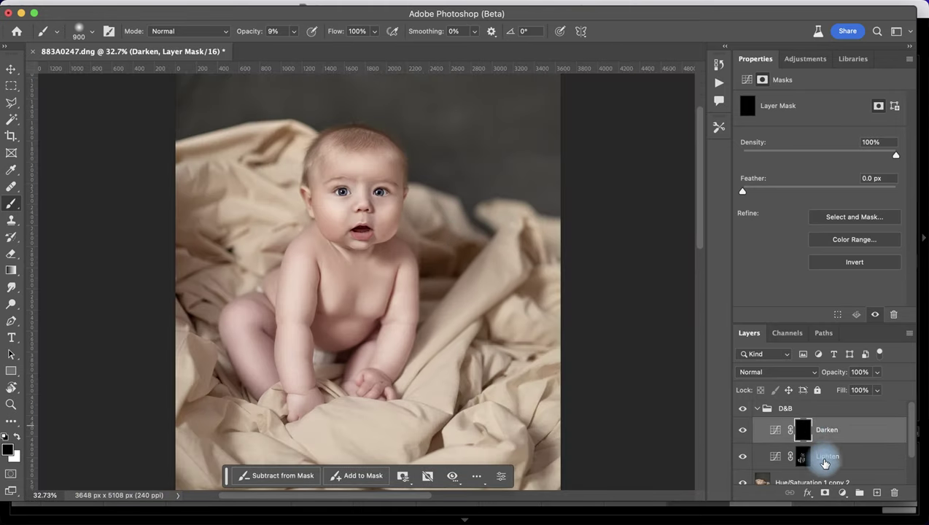
{"action": "scroll", "coordinate": [350, 234], "scroll_direction": "up", "scroll_amount": 2}
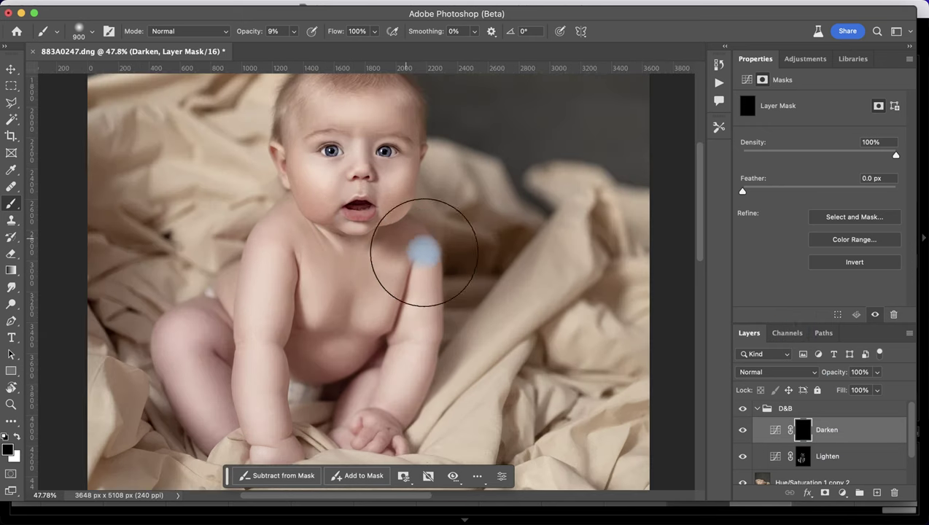
{"action": "key", "text": "bracketleft"}
{"action": "key", "text": "bracketleft"}
{"action": "key", "text": "bracketleft"}
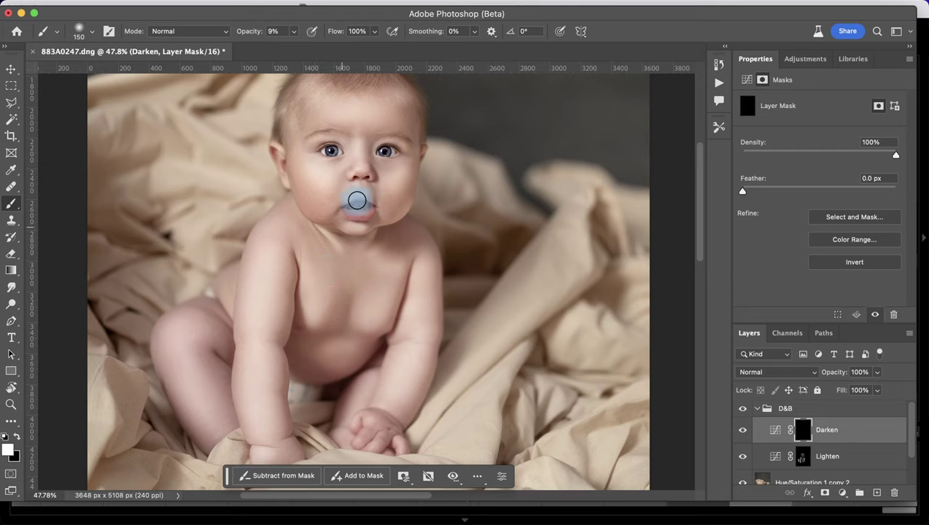
{"action": "scroll", "coordinate": [352, 153], "scroll_direction": "up", "scroll_amount": 5}
{"action": "left_click_drag", "start_coordinate": [298, 181], "coordinate": [287, 178]}
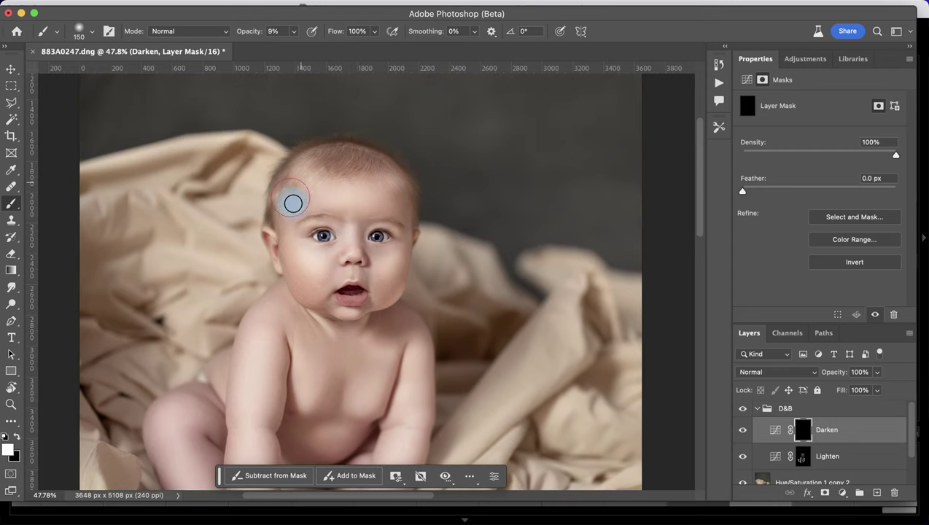
{"action": "mouse_move", "coordinate": [295, 211]}
{"action": "left_mouse_down"}
{"action": "mouse_move", "coordinate": [276, 221]}
{"action": "mouse_move", "coordinate": [344, 152]}
{"action": "mouse_move", "coordinate": [342, 143]}
{"action": "mouse_move", "coordinate": [336, 159]}
{"action": "mouse_move", "coordinate": [357, 181]}
{"action": "mouse_move", "coordinate": [389, 162]}
{"action": "mouse_move", "coordinate": [403, 208]}
{"action": "mouse_move", "coordinate": [407, 197]}
{"action": "mouse_move", "coordinate": [419, 201]}
{"action": "mouse_move", "coordinate": [278, 212]}
{"action": "left_mouse_up"}
{"action": "scroll", "coordinate": [274, 258], "scroll_direction": "up", "scroll_amount": 5}
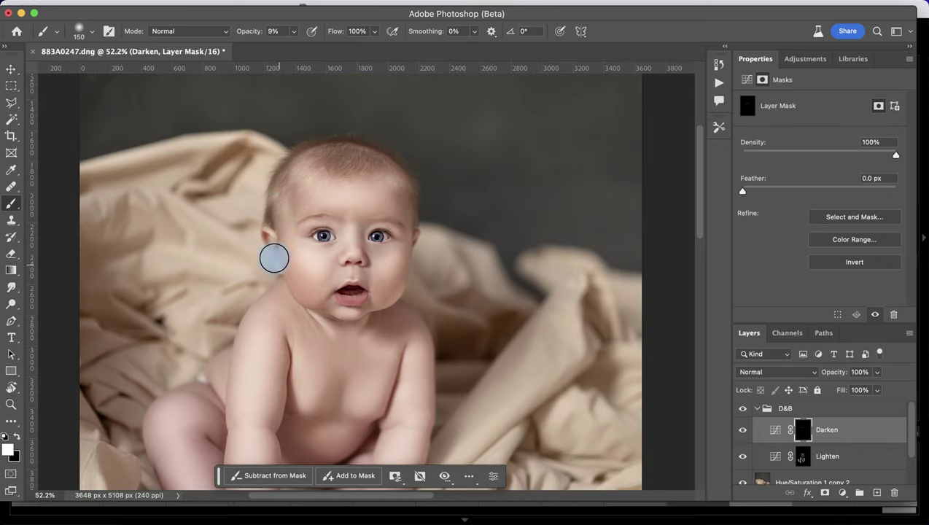
Step: Enlarge the brush and darken the outer edges of both cheeks on the Darken mask
{"action": "scroll", "coordinate": [348, 218], "scroll_direction": "down", "scroll_amount": 1}
{"action": "key", "text": "bracketright"}
{"action": "key", "text": "bracketright"}
{"action": "key", "text": "bracketright"}
{"action": "key", "text": "bracketright"}
{"action": "mouse_move", "coordinate": [234, 267]}
{"action": "left_mouse_down"}
{"action": "mouse_move", "coordinate": [271, 294]}
{"action": "mouse_move", "coordinate": [239, 256]}
{"action": "left_mouse_up"}
{"action": "left_click_drag", "start_coordinate": [439, 285], "coordinate": [412, 291]}
Step: Reduce the brush to size 50, set its opacity to 23% and darken the nose contours, eyes and brow area
{"action": "key", "text": "bracketleft"}
{"action": "key", "text": "bracketleft"}
{"action": "key", "text": "bracketleft"}
{"action": "key", "text": "bracketleft"}
{"action": "key", "text": "bracketleft"}
{"action": "key", "text": "bracketleft"}
{"action": "key", "text": "bracketleft"}
{"action": "key", "text": "bracketleft"}
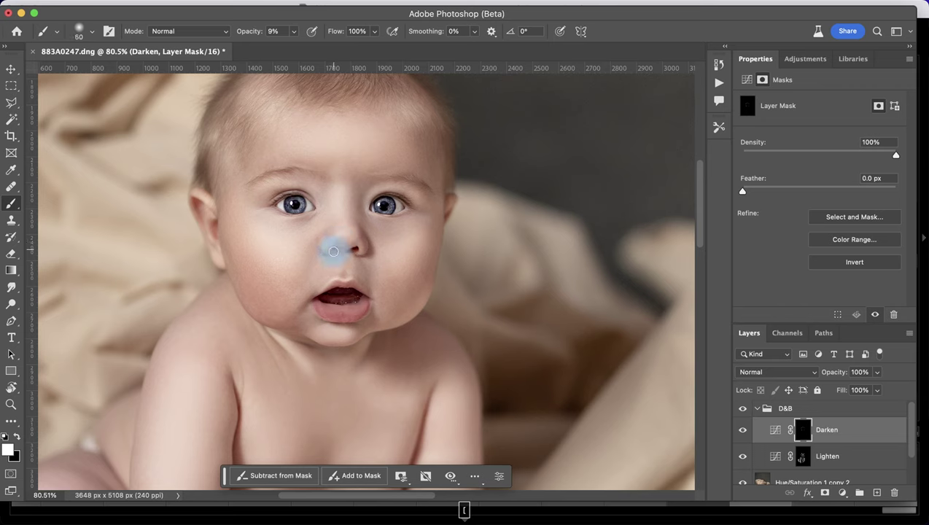
{"action": "mouse_move", "coordinate": [293, 31]}
{"action": "left_mouse_down"}
{"action": "mouse_move", "coordinate": [314, 50]}
{"action": "mouse_move", "coordinate": [300, 33]}
{"action": "left_mouse_up"}
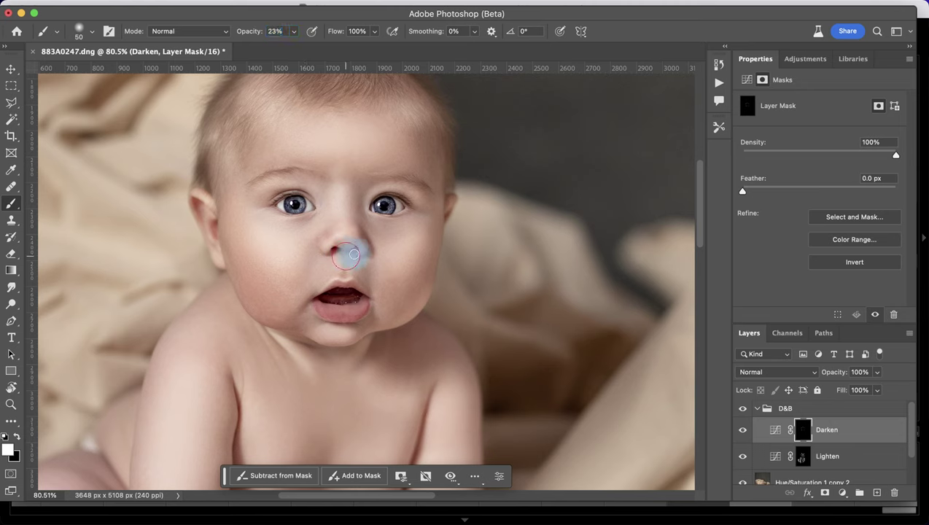
{"action": "mouse_move", "coordinate": [366, 236]}
{"action": "left_mouse_down"}
{"action": "mouse_move", "coordinate": [380, 197]}
{"action": "mouse_move", "coordinate": [367, 202]}
{"action": "mouse_move", "coordinate": [404, 202]}
{"action": "left_mouse_up"}
{"action": "left_click_drag", "start_coordinate": [288, 204], "coordinate": [304, 207]}
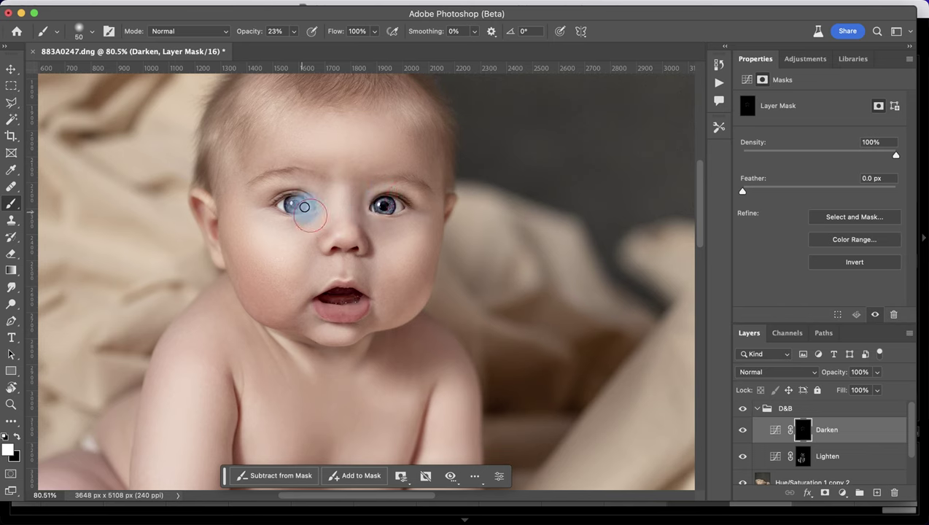
{"action": "mouse_move", "coordinate": [271, 201]}
{"action": "left_mouse_down"}
{"action": "mouse_move", "coordinate": [293, 228]}
{"action": "mouse_move", "coordinate": [406, 187]}
{"action": "mouse_move", "coordinate": [383, 177]}
{"action": "mouse_move", "coordinate": [430, 191]}
{"action": "left_mouse_up"}
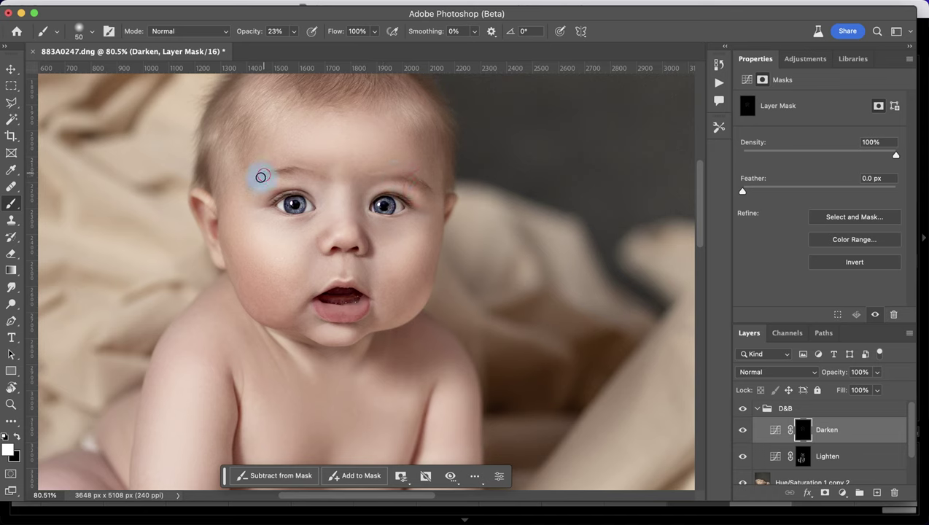
Step: Paint shadows on the cheeks, the corner of the mouth, the nose bridge and below the lower lip
{"action": "left_click_drag", "start_coordinate": [261, 269], "coordinate": [277, 263]}
{"action": "mouse_move", "coordinate": [321, 291]}
{"action": "left_mouse_down"}
{"action": "mouse_move", "coordinate": [332, 290]}
{"action": "mouse_move", "coordinate": [321, 307]}
{"action": "mouse_move", "coordinate": [328, 290]}
{"action": "mouse_move", "coordinate": [357, 296]}
{"action": "mouse_move", "coordinate": [335, 296]}
{"action": "left_mouse_up"}
{"action": "left_click", "coordinate": [337, 208]}
{"action": "mouse_move", "coordinate": [332, 328]}
{"action": "left_mouse_down"}
{"action": "mouse_move", "coordinate": [357, 328]}
{"action": "mouse_move", "coordinate": [308, 332]}
{"action": "left_mouse_up"}
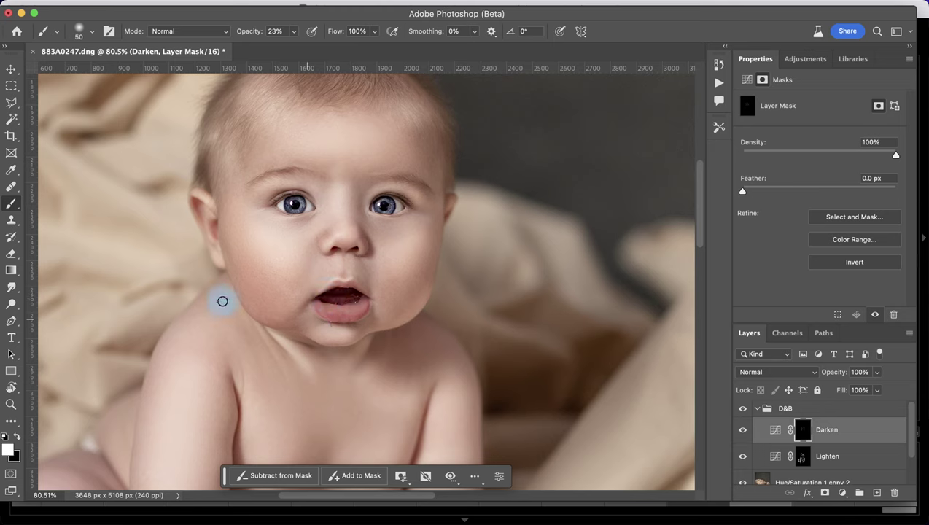
{"action": "left_click", "coordinate": [311, 311]}
{"action": "left_click", "coordinate": [424, 280]}
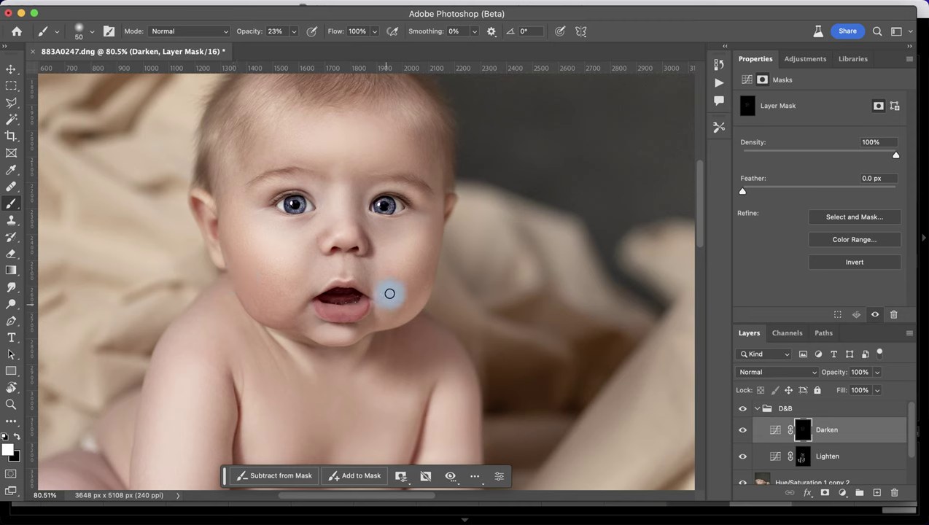
Step: Enlarge the brush to size 125 and darken the cheeks, temples and hairline
{"action": "key", "text": "bracketright"}
{"action": "key", "text": "bracketright"}
{"action": "key", "text": "bracketright"}
{"action": "key", "text": "bracketright"}
{"action": "left_click", "coordinate": [279, 272]}
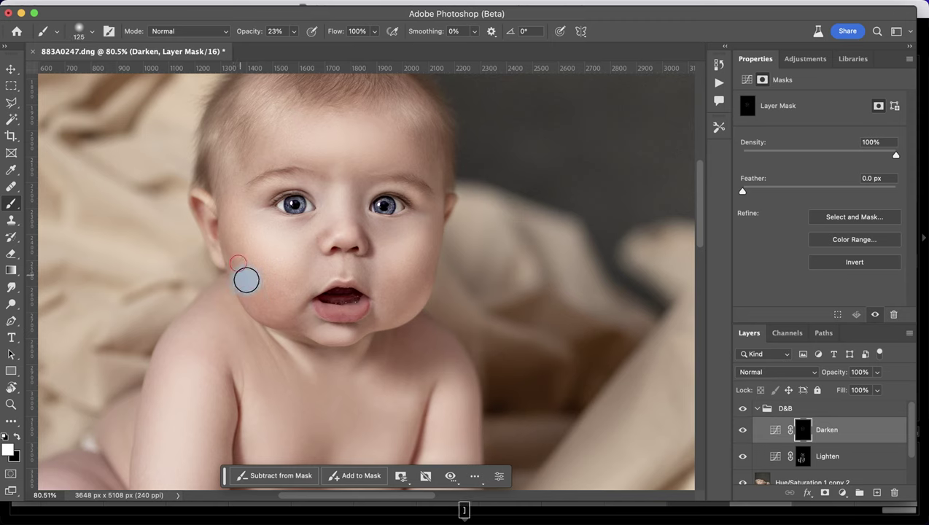
{"action": "left_click", "coordinate": [413, 293]}
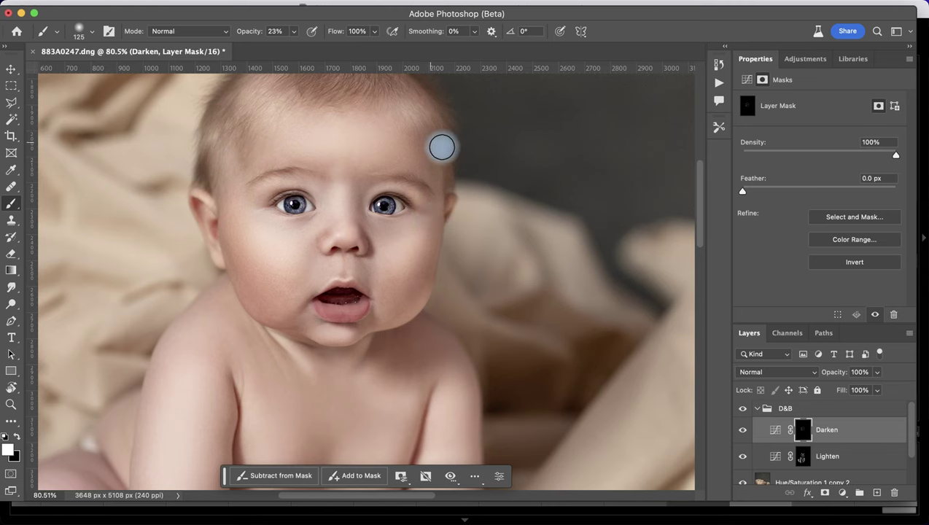
{"action": "scroll", "coordinate": [438, 168], "scroll_direction": "up", "scroll_amount": 4}
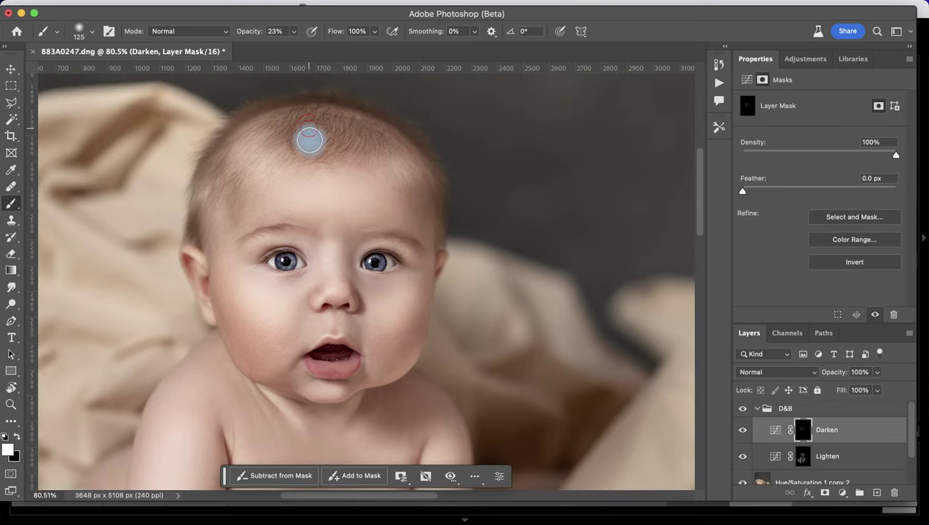
{"action": "scroll", "coordinate": [493, 301], "scroll_direction": "down", "scroll_amount": 1}
{"action": "scroll", "coordinate": [493, 300], "scroll_direction": "down", "scroll_amount": 2}
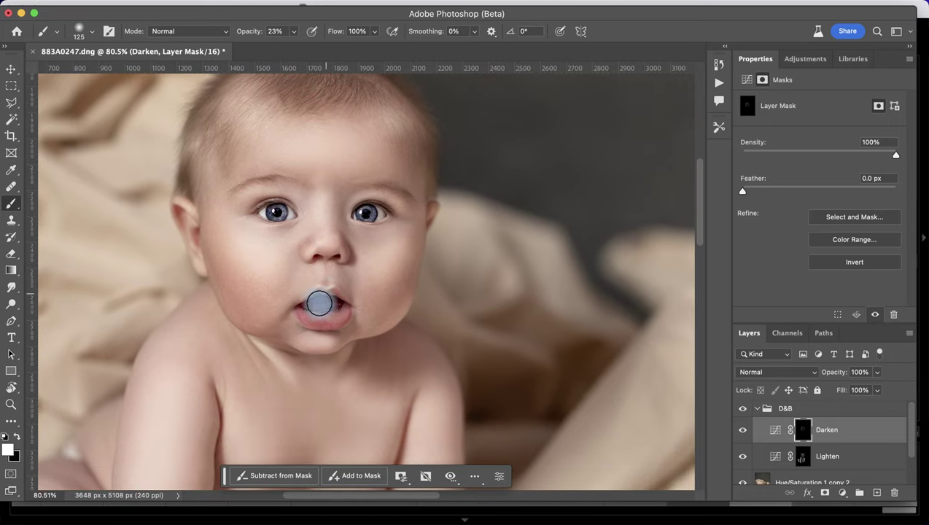
Step: Reduce the brush to size 80 and darken both sides of the nose bridge and the inner eye corners
{"action": "key", "text": "bracketleft"}
{"action": "key", "text": "bracketleft"}
{"action": "key", "text": "bracketleft"}
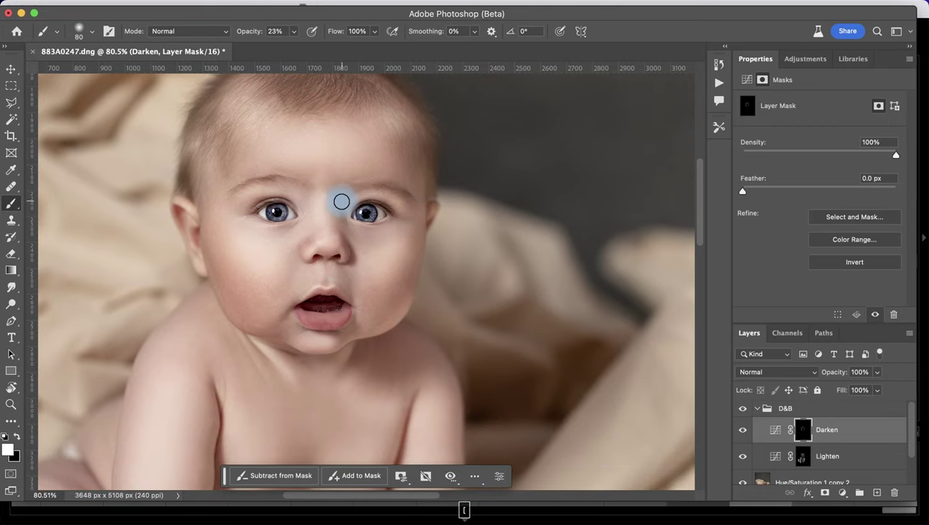
{"action": "mouse_move", "coordinate": [339, 213]}
{"action": "left_mouse_down"}
{"action": "mouse_move", "coordinate": [349, 252]}
{"action": "mouse_move", "coordinate": [314, 200]}
{"action": "left_mouse_up"}
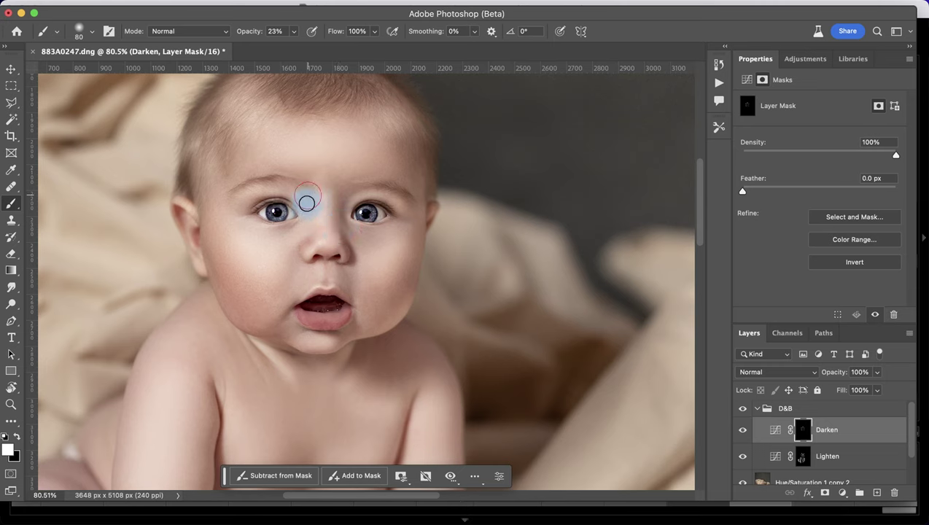
{"action": "mouse_move", "coordinate": [316, 218]}
{"action": "left_mouse_down"}
{"action": "mouse_move", "coordinate": [318, 245]}
{"action": "mouse_move", "coordinate": [353, 250]}
{"action": "left_mouse_up"}
{"action": "mouse_move", "coordinate": [297, 257]}
{"action": "left_mouse_down"}
{"action": "mouse_move", "coordinate": [288, 224]}
{"action": "mouse_move", "coordinate": [334, 251]}
{"action": "mouse_move", "coordinate": [339, 239]}
{"action": "mouse_move", "coordinate": [298, 224]}
{"action": "left_mouse_up"}
Step: Set the brush to size 45, darken around the outer eye corners, and toggle the Darken layer to compare
{"action": "key", "text": "bracketright"}
{"action": "key", "text": "bracketright"}
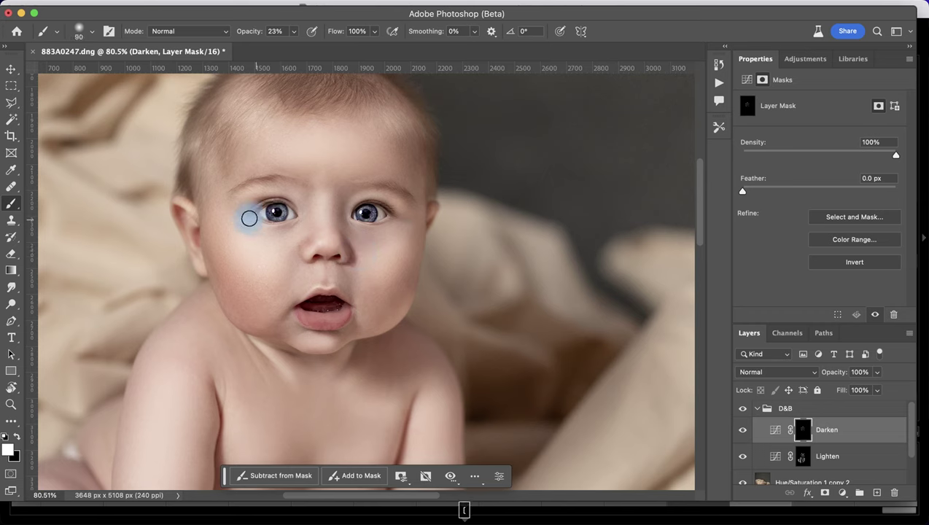
{"action": "mouse_move", "coordinate": [253, 205]}
{"action": "left_mouse_down"}
{"action": "mouse_move", "coordinate": [396, 215]}
{"action": "mouse_move", "coordinate": [386, 208]}
{"action": "mouse_move", "coordinate": [412, 221]}
{"action": "mouse_move", "coordinate": [398, 211]}
{"action": "mouse_move", "coordinate": [250, 212]}
{"action": "mouse_move", "coordinate": [393, 227]}
{"action": "left_mouse_up"}
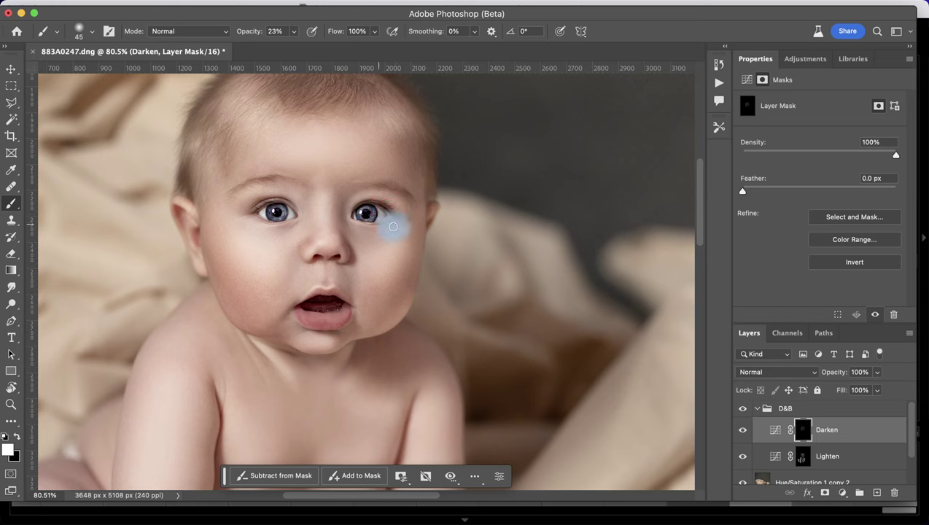
{"action": "left_click", "coordinate": [742, 429]}
{"action": "left_click", "coordinate": [742, 430]}
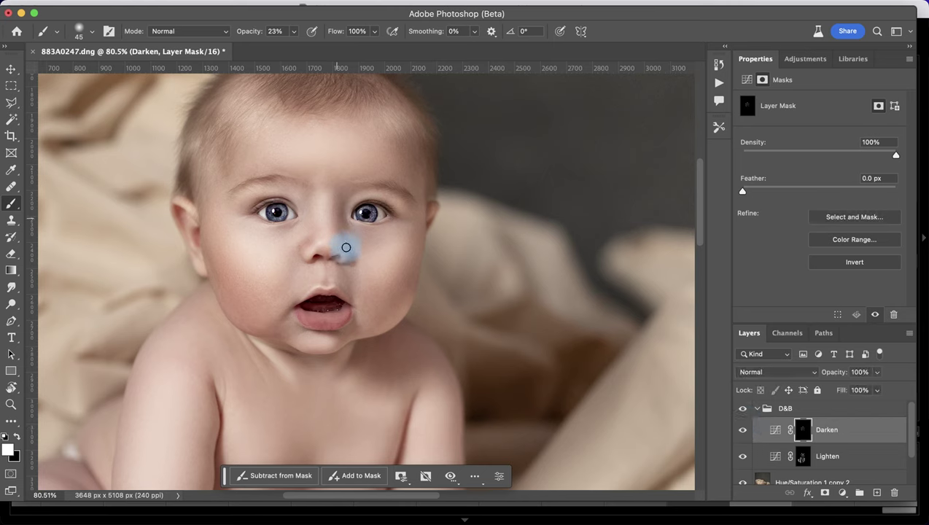
Step: Darken the side of the nose, and shade the edges of both ears with the brush at size 40
{"action": "left_click_drag", "start_coordinate": [344, 245], "coordinate": [337, 267]}
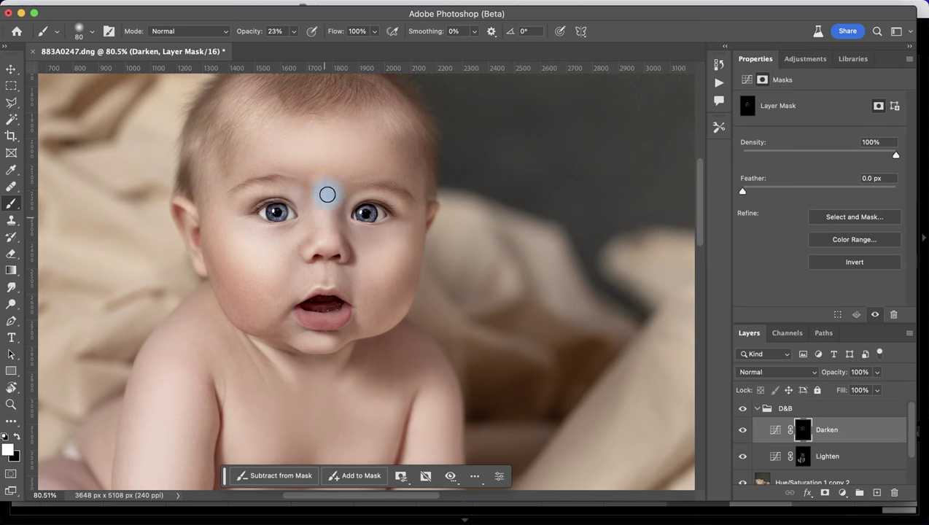
{"action": "key", "text": "bracketleft"}
{"action": "key", "text": "bracketleft"}
{"action": "key", "text": "bracketleft"}
{"action": "key", "text": "bracketleft"}
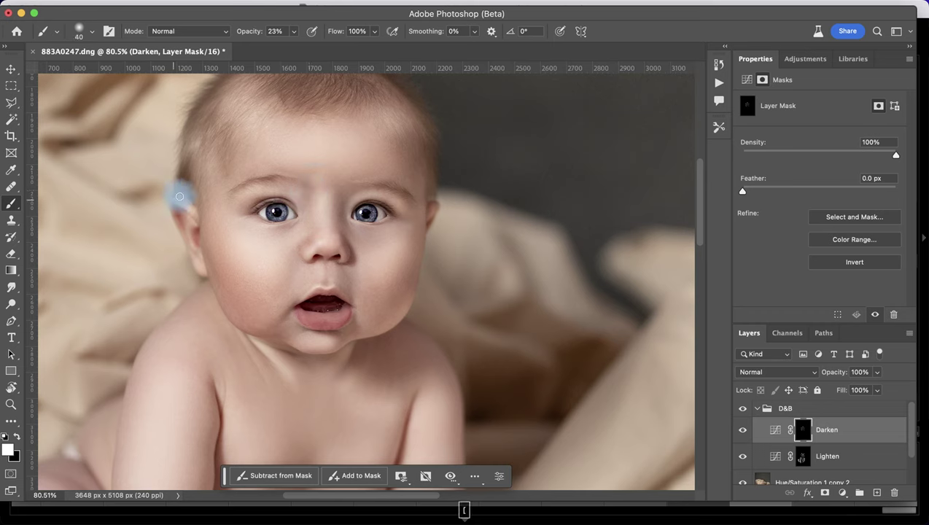
{"action": "left_click_drag", "start_coordinate": [185, 195], "coordinate": [196, 219]}
{"action": "key", "text": "bracketright"}
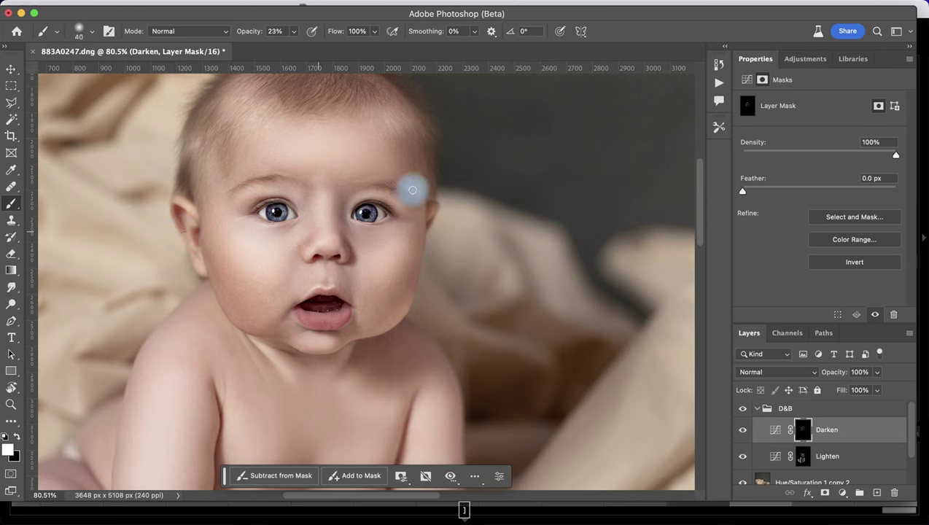
{"action": "left_click_drag", "start_coordinate": [431, 218], "coordinate": [431, 205]}
Step: Set the brush to size 45 and darken the corner of the mouth on the Darken mask
{"action": "key", "text": "bracketright"}
{"action": "key", "text": "bracketright"}
{"action": "key", "text": "bracketright"}
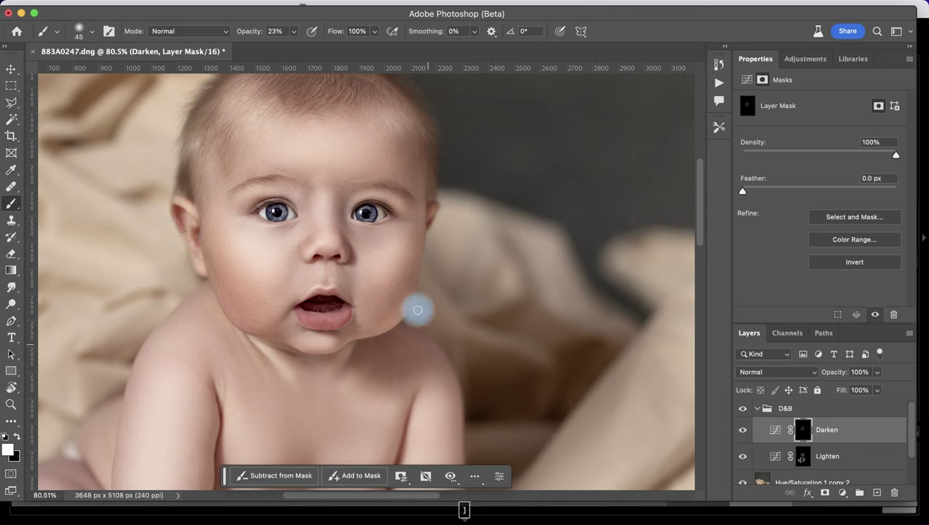
{"action": "key", "text": "bracketleft"}
{"action": "key", "text": "bracketleft"}
{"action": "key", "text": "bracketleft"}
{"action": "key", "text": "bracketleft"}
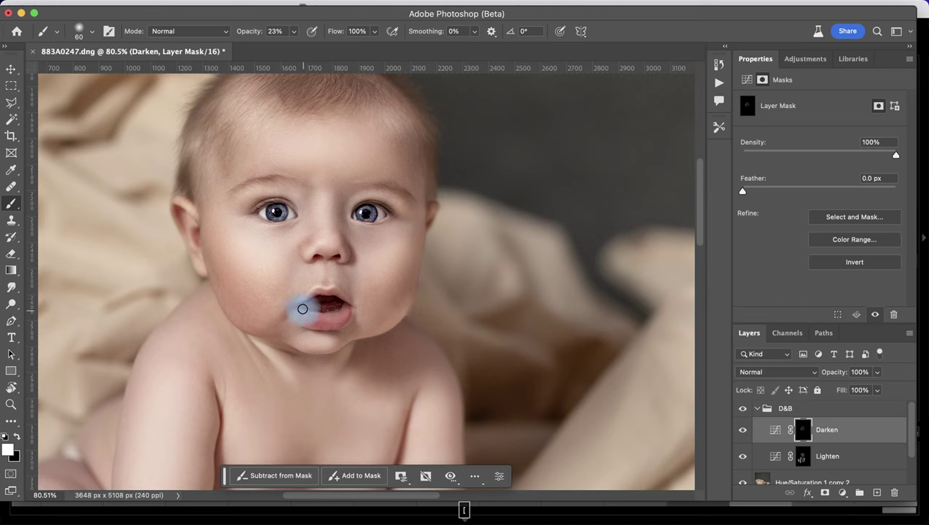
{"action": "mouse_move", "coordinate": [301, 305]}
{"action": "left_mouse_down"}
{"action": "mouse_move", "coordinate": [333, 309]}
{"action": "mouse_move", "coordinate": [320, 308]}
{"action": "mouse_move", "coordinate": [319, 298]}
{"action": "mouse_move", "coordinate": [305, 311]}
{"action": "mouse_move", "coordinate": [319, 295]}
{"action": "mouse_move", "coordinate": [331, 296]}
{"action": "mouse_move", "coordinate": [349, 350]}
{"action": "mouse_move", "coordinate": [336, 342]}
{"action": "mouse_move", "coordinate": [337, 327]}
{"action": "mouse_move", "coordinate": [310, 318]}
{"action": "left_mouse_up"}
Step: Reduce the brush to size 15 and darken the contours of the lips
{"action": "scroll", "coordinate": [310, 318], "scroll_direction": "up", "scroll_amount": 5}
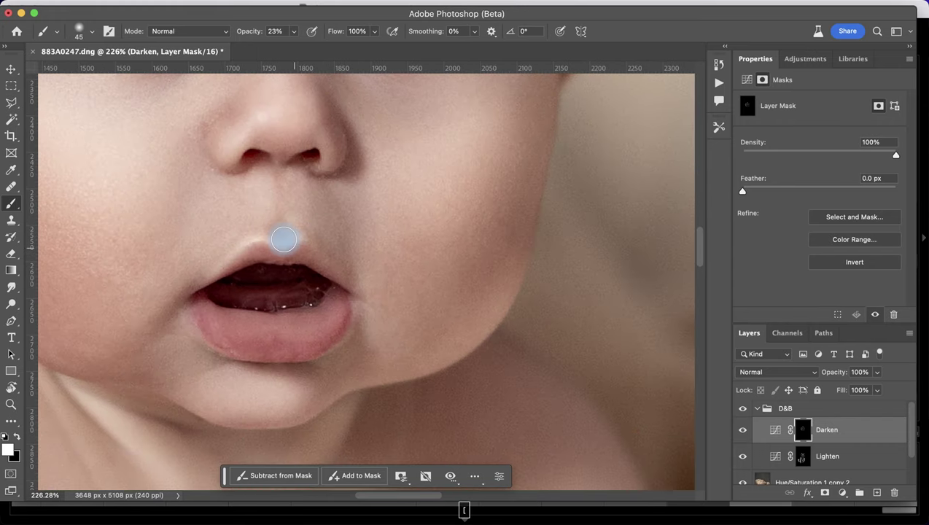
{"action": "key", "text": "bracketleft"}
{"action": "key", "text": "bracketleft"}
{"action": "key", "text": "bracketleft"}
{"action": "mouse_move", "coordinate": [264, 260]}
{"action": "left_mouse_down"}
{"action": "mouse_move", "coordinate": [297, 270]}
{"action": "mouse_move", "coordinate": [304, 253]}
{"action": "mouse_move", "coordinate": [291, 270]}
{"action": "mouse_move", "coordinate": [296, 261]}
{"action": "mouse_move", "coordinate": [281, 268]}
{"action": "mouse_move", "coordinate": [264, 259]}
{"action": "mouse_move", "coordinate": [307, 325]}
{"action": "mouse_move", "coordinate": [235, 280]}
{"action": "mouse_move", "coordinate": [225, 231]}
{"action": "mouse_move", "coordinate": [326, 302]}
{"action": "mouse_move", "coordinate": [364, 301]}
{"action": "mouse_move", "coordinate": [176, 288]}
{"action": "mouse_move", "coordinate": [194, 298]}
{"action": "mouse_move", "coordinate": [197, 289]}
{"action": "mouse_move", "coordinate": [191, 298]}
{"action": "mouse_move", "coordinate": [207, 290]}
{"action": "mouse_move", "coordinate": [186, 300]}
{"action": "mouse_move", "coordinate": [422, 318]}
{"action": "mouse_move", "coordinate": [354, 302]}
{"action": "mouse_move", "coordinate": [212, 332]}
{"action": "mouse_move", "coordinate": [203, 310]}
{"action": "mouse_move", "coordinate": [211, 336]}
{"action": "mouse_move", "coordinate": [199, 307]}
{"action": "mouse_move", "coordinate": [341, 353]}
{"action": "mouse_move", "coordinate": [337, 325]}
{"action": "mouse_move", "coordinate": [349, 319]}
{"action": "mouse_move", "coordinate": [335, 340]}
{"action": "mouse_move", "coordinate": [350, 309]}
{"action": "mouse_move", "coordinate": [317, 356]}
{"action": "mouse_move", "coordinate": [293, 356]}
{"action": "mouse_move", "coordinate": [336, 333]}
{"action": "mouse_move", "coordinate": [344, 311]}
{"action": "mouse_move", "coordinate": [295, 357]}
{"action": "mouse_move", "coordinate": [271, 340]}
{"action": "mouse_move", "coordinate": [254, 242]}
{"action": "mouse_move", "coordinate": [260, 261]}
{"action": "mouse_move", "coordinate": [298, 265]}
{"action": "mouse_move", "coordinate": [305, 254]}
{"action": "mouse_move", "coordinate": [250, 255]}
{"action": "mouse_move", "coordinate": [230, 279]}
{"action": "mouse_move", "coordinate": [269, 280]}
{"action": "mouse_move", "coordinate": [262, 355]}
{"action": "mouse_move", "coordinate": [325, 331]}
{"action": "left_mouse_up"}
{"action": "key", "text": "super+minus"}
{"action": "key", "text": "super+minus"}
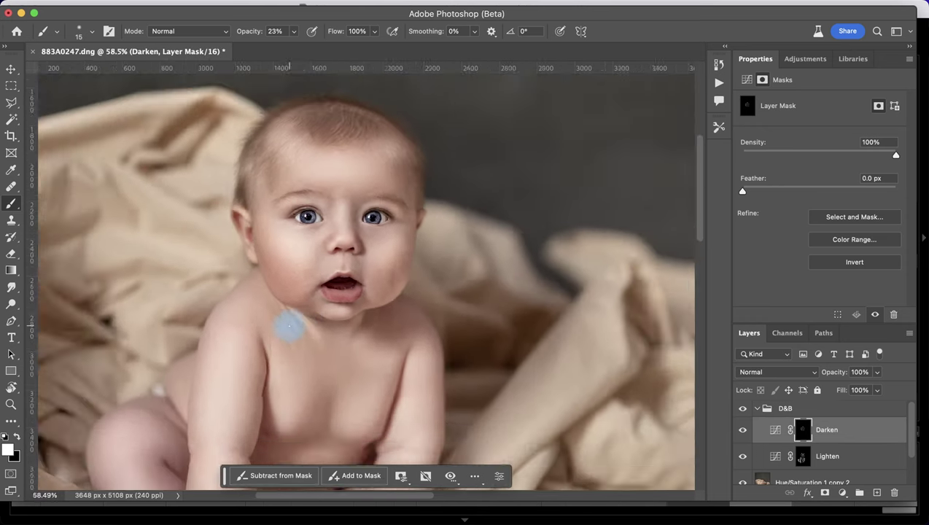
Step: Set the brush to size 70 and darken the inner edge of the arm and the underside of the belly
{"action": "scroll", "coordinate": [481, 357], "scroll_direction": "down", "scroll_amount": 3}
{"action": "key", "text": "bracketright"}
{"action": "key", "text": "bracketright"}
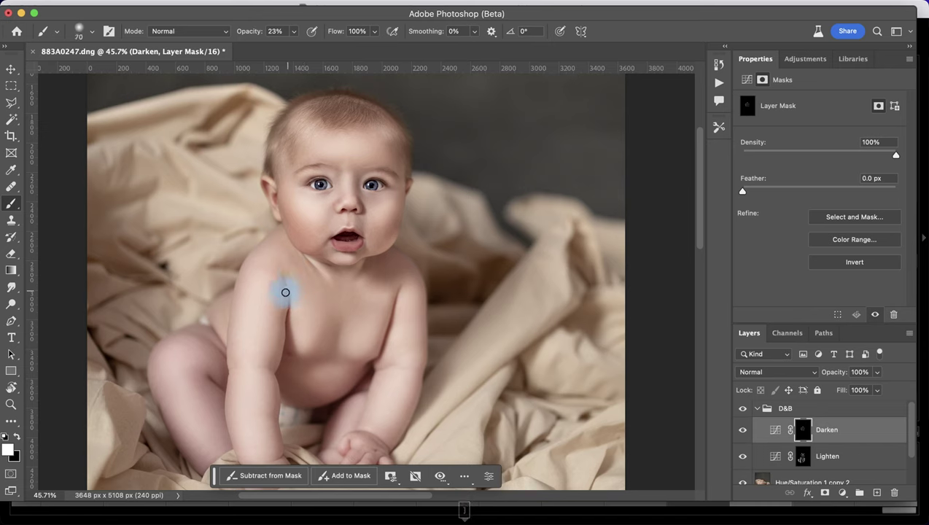
{"action": "mouse_move", "coordinate": [287, 319]}
{"action": "left_mouse_down"}
{"action": "mouse_move", "coordinate": [287, 356]}
{"action": "mouse_move", "coordinate": [322, 402]}
{"action": "mouse_move", "coordinate": [348, 346]}
{"action": "mouse_move", "coordinate": [329, 310]}
{"action": "mouse_move", "coordinate": [322, 328]}
{"action": "mouse_move", "coordinate": [334, 348]}
{"action": "mouse_move", "coordinate": [336, 316]}
{"action": "mouse_move", "coordinate": [320, 382]}
{"action": "mouse_move", "coordinate": [327, 373]}
{"action": "mouse_move", "coordinate": [353, 385]}
{"action": "left_mouse_up"}
Step: Enlarge the brush to size 250 and deepen the shadows across the chest and belly, undoing the unwanted dab
{"action": "key", "text": "bracketright"}
{"action": "key", "text": "bracketright"}
{"action": "key", "text": "bracketright"}
{"action": "key", "text": "bracketright"}
{"action": "key", "text": "bracketright"}
{"action": "key", "text": "bracketright"}
{"action": "key", "text": "bracketright"}
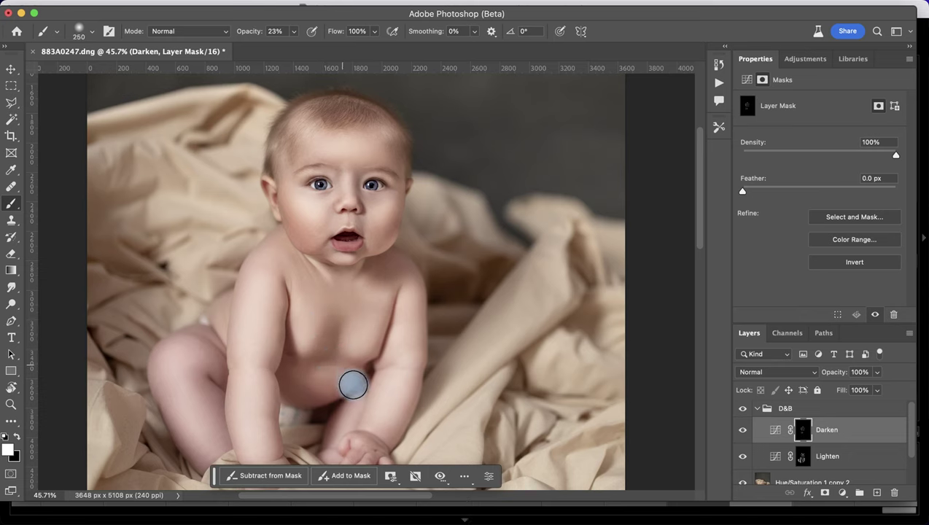
{"action": "left_click", "coordinate": [327, 316]}
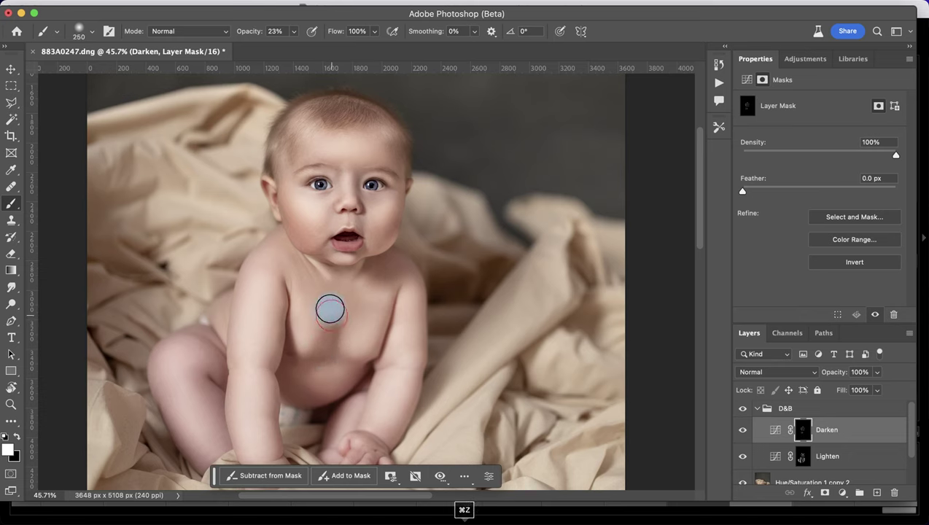
{"action": "mouse_move", "coordinate": [357, 295]}
{"action": "left_mouse_down"}
{"action": "mouse_move", "coordinate": [313, 364]}
{"action": "mouse_move", "coordinate": [371, 365]}
{"action": "left_mouse_up"}
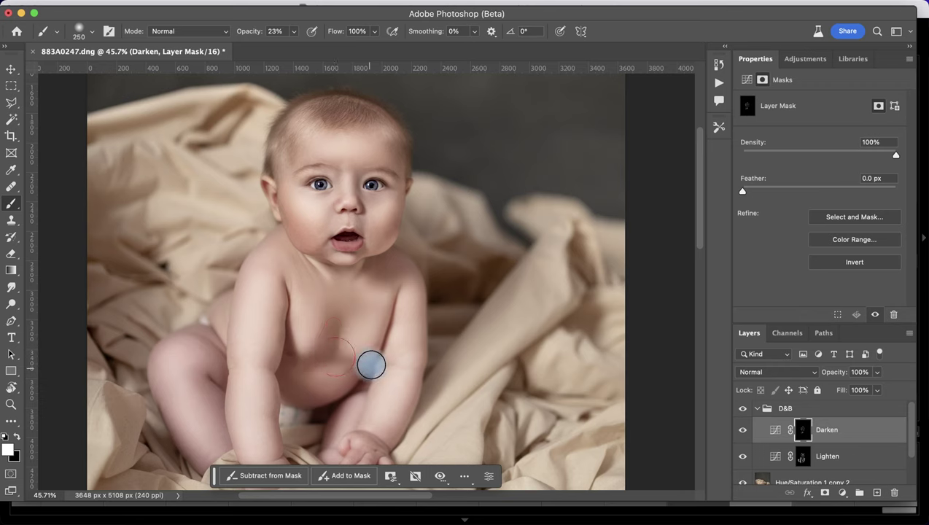
{"action": "mouse_move", "coordinate": [338, 296]}
{"action": "left_mouse_down"}
{"action": "mouse_move", "coordinate": [389, 321]}
{"action": "mouse_move", "coordinate": [382, 355]}
{"action": "left_mouse_up"}
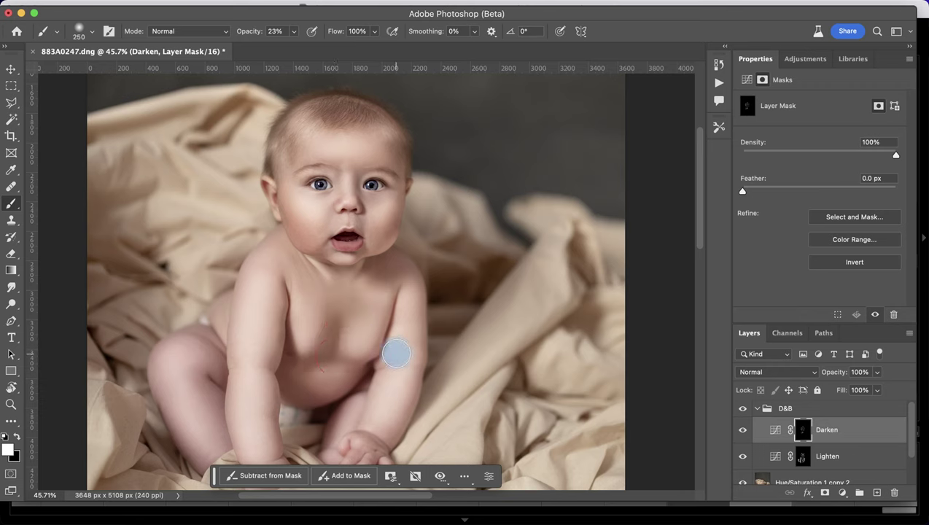
Step: Darken the shoulder and the area below the chin, and undo the last stroke on the upper arm
{"action": "mouse_move", "coordinate": [394, 297]}
{"action": "left_mouse_down"}
{"action": "mouse_move", "coordinate": [359, 365]}
{"action": "mouse_move", "coordinate": [386, 339]}
{"action": "mouse_move", "coordinate": [376, 362]}
{"action": "mouse_move", "coordinate": [386, 371]}
{"action": "mouse_move", "coordinate": [373, 358]}
{"action": "mouse_move", "coordinate": [353, 378]}
{"action": "mouse_move", "coordinate": [335, 363]}
{"action": "mouse_move", "coordinate": [356, 382]}
{"action": "mouse_move", "coordinate": [327, 408]}
{"action": "mouse_move", "coordinate": [308, 406]}
{"action": "mouse_move", "coordinate": [304, 393]}
{"action": "mouse_move", "coordinate": [321, 415]}
{"action": "mouse_move", "coordinate": [284, 230]}
{"action": "mouse_move", "coordinate": [281, 237]}
{"action": "mouse_move", "coordinate": [277, 222]}
{"action": "mouse_move", "coordinate": [251, 247]}
{"action": "mouse_move", "coordinate": [293, 208]}
{"action": "mouse_move", "coordinate": [277, 214]}
{"action": "mouse_move", "coordinate": [277, 229]}
{"action": "mouse_move", "coordinate": [313, 275]}
{"action": "mouse_move", "coordinate": [353, 293]}
{"action": "mouse_move", "coordinate": [381, 262]}
{"action": "mouse_move", "coordinate": [328, 272]}
{"action": "mouse_move", "coordinate": [353, 271]}
{"action": "mouse_move", "coordinate": [348, 284]}
{"action": "mouse_move", "coordinate": [361, 263]}
{"action": "mouse_move", "coordinate": [394, 288]}
{"action": "mouse_move", "coordinate": [398, 270]}
{"action": "mouse_move", "coordinate": [392, 278]}
{"action": "mouse_move", "coordinate": [355, 225]}
{"action": "left_mouse_up"}
{"action": "key", "text": "]"}
{"action": "key", "text": "]"}
{"action": "key", "text": "]"}
{"action": "mouse_move", "coordinate": [408, 282]}
{"action": "left_mouse_down"}
{"action": "mouse_move", "coordinate": [468, 326]}
{"action": "mouse_move", "coordinate": [417, 331]}
{"action": "mouse_move", "coordinate": [432, 377]}
{"action": "mouse_move", "coordinate": [403, 344]}
{"action": "left_mouse_up"}
{"action": "key", "text": "super+z"}
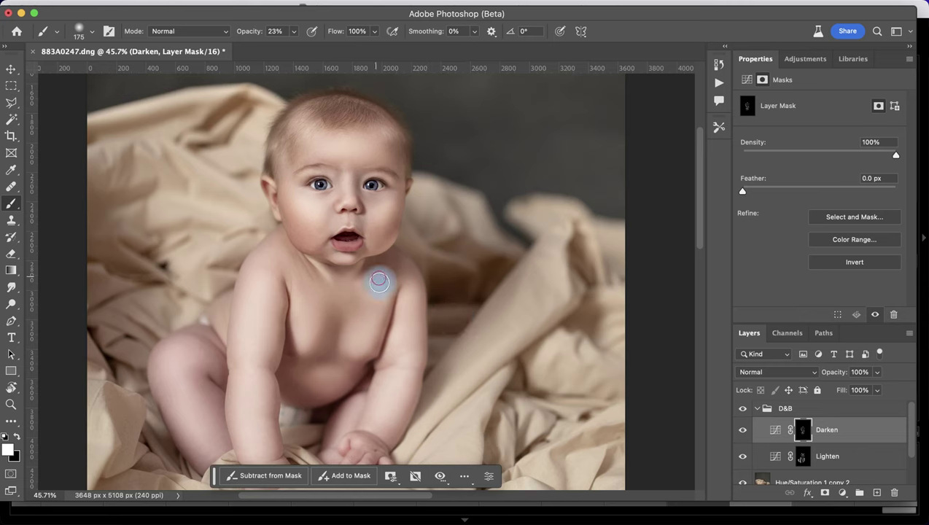
Step: Reduce the brush to size 90 and darken along the arm edges, the knee and around the hand resting on the blanket
{"action": "key", "text": "["}
{"action": "key", "text": "["}
{"action": "mouse_move", "coordinate": [398, 292]}
{"action": "left_mouse_down"}
{"action": "mouse_move", "coordinate": [374, 364]}
{"action": "mouse_move", "coordinate": [406, 284]}
{"action": "mouse_move", "coordinate": [427, 288]}
{"action": "mouse_move", "coordinate": [430, 412]}
{"action": "mouse_move", "coordinate": [419, 368]}
{"action": "mouse_move", "coordinate": [285, 350]}
{"action": "mouse_move", "coordinate": [272, 379]}
{"action": "mouse_move", "coordinate": [257, 367]}
{"action": "mouse_move", "coordinate": [277, 374]}
{"action": "mouse_move", "coordinate": [268, 410]}
{"action": "mouse_move", "coordinate": [275, 382]}
{"action": "mouse_move", "coordinate": [245, 402]}
{"action": "mouse_move", "coordinate": [204, 350]}
{"action": "mouse_move", "coordinate": [226, 373]}
{"action": "left_mouse_up"}
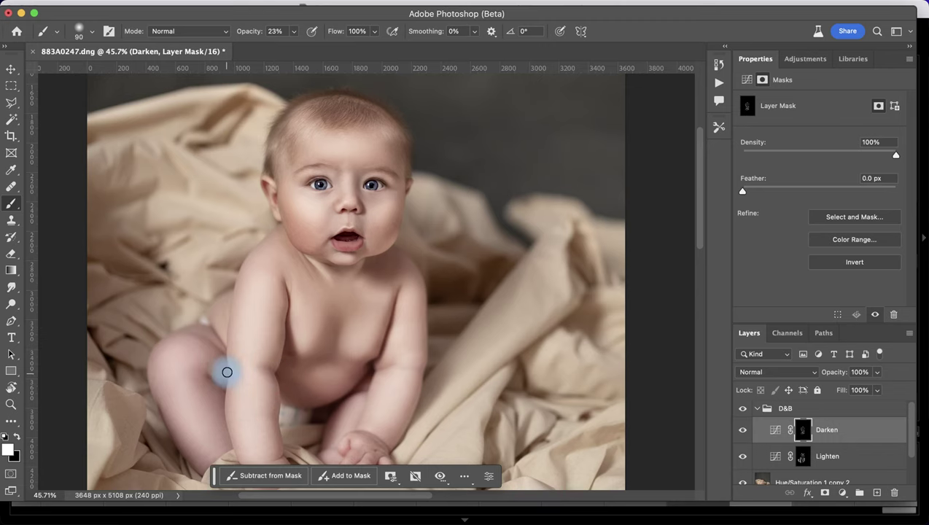
{"action": "scroll", "coordinate": [396, 354], "scroll_direction": "down", "scroll_amount": 3}
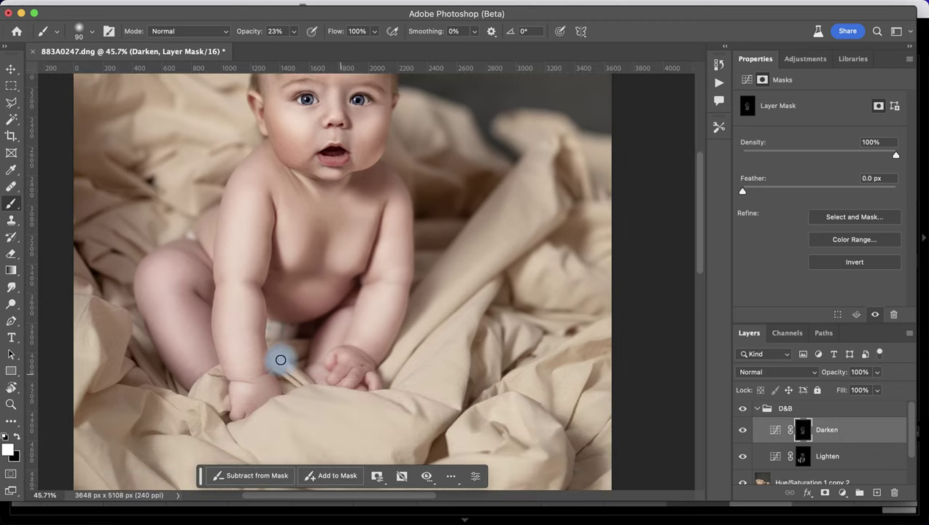
{"action": "mouse_move", "coordinate": [233, 381]}
{"action": "left_mouse_down"}
{"action": "mouse_move", "coordinate": [265, 383]}
{"action": "mouse_move", "coordinate": [270, 369]}
{"action": "mouse_move", "coordinate": [260, 394]}
{"action": "mouse_move", "coordinate": [215, 396]}
{"action": "left_mouse_up"}
{"action": "mouse_move", "coordinate": [402, 421]}
{"action": "left_mouse_down"}
{"action": "mouse_move", "coordinate": [277, 382]}
{"action": "mouse_move", "coordinate": [247, 419]}
{"action": "left_mouse_up"}
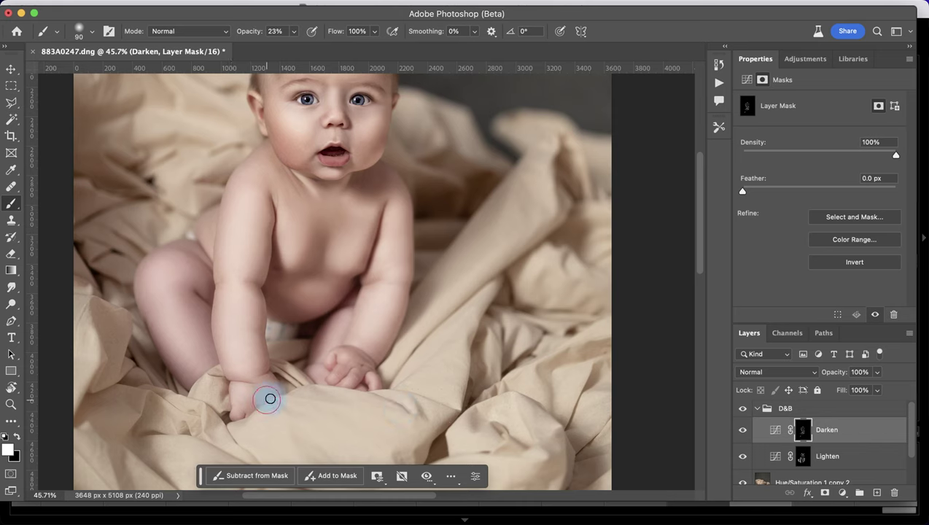
{"action": "mouse_move", "coordinate": [317, 376]}
{"action": "left_mouse_down"}
{"action": "mouse_move", "coordinate": [319, 346]}
{"action": "mouse_move", "coordinate": [279, 326]}
{"action": "mouse_move", "coordinate": [300, 328]}
{"action": "mouse_move", "coordinate": [267, 325]}
{"action": "mouse_move", "coordinate": [274, 342]}
{"action": "mouse_move", "coordinate": [296, 339]}
{"action": "mouse_move", "coordinate": [309, 358]}
{"action": "mouse_move", "coordinate": [345, 335]}
{"action": "mouse_move", "coordinate": [311, 277]}
{"action": "left_mouse_up"}
Step: Enlarge the brush to size 150 and darken the shadow under the belly and the inner thigh
{"action": "key", "text": "bracketright"}
{"action": "key", "text": "bracketright"}
{"action": "key", "text": "bracketright"}
{"action": "mouse_move", "coordinate": [276, 329]}
{"action": "left_mouse_down"}
{"action": "mouse_move", "coordinate": [301, 346]}
{"action": "mouse_move", "coordinate": [294, 329]}
{"action": "mouse_move", "coordinate": [281, 330]}
{"action": "mouse_move", "coordinate": [323, 331]}
{"action": "mouse_move", "coordinate": [355, 288]}
{"action": "mouse_move", "coordinate": [329, 315]}
{"action": "mouse_move", "coordinate": [325, 336]}
{"action": "mouse_move", "coordinate": [322, 319]}
{"action": "mouse_move", "coordinate": [319, 362]}
{"action": "left_mouse_up"}
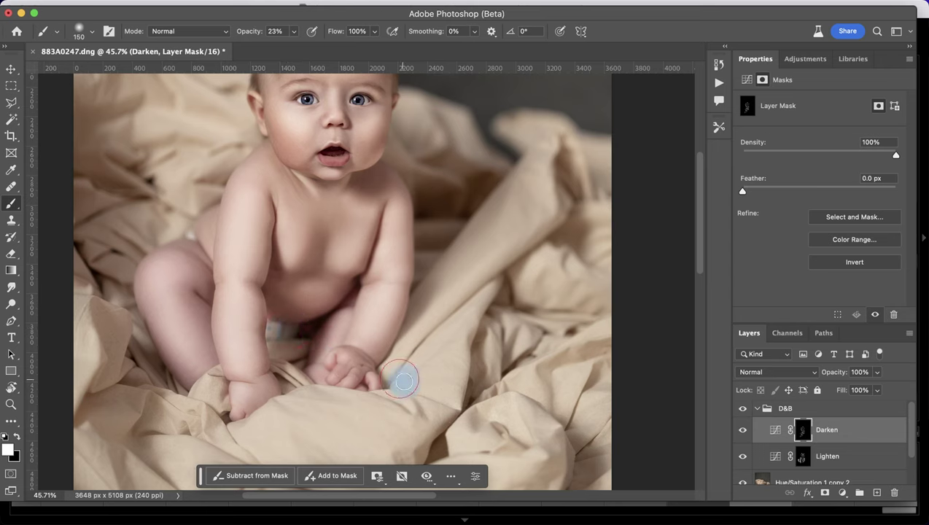
Step: Set the brush to size 70, shade the curled hand, undo the last stroke, and toggle the Darken layer to compare
{"action": "key", "text": "bracketleft"}
{"action": "key", "text": "bracketleft"}
{"action": "key", "text": "bracketleft"}
{"action": "key", "text": "bracketleft"}
{"action": "key", "text": "bracketleft"}
{"action": "scroll", "coordinate": [348, 363], "scroll_direction": "up", "scroll_amount": 6}
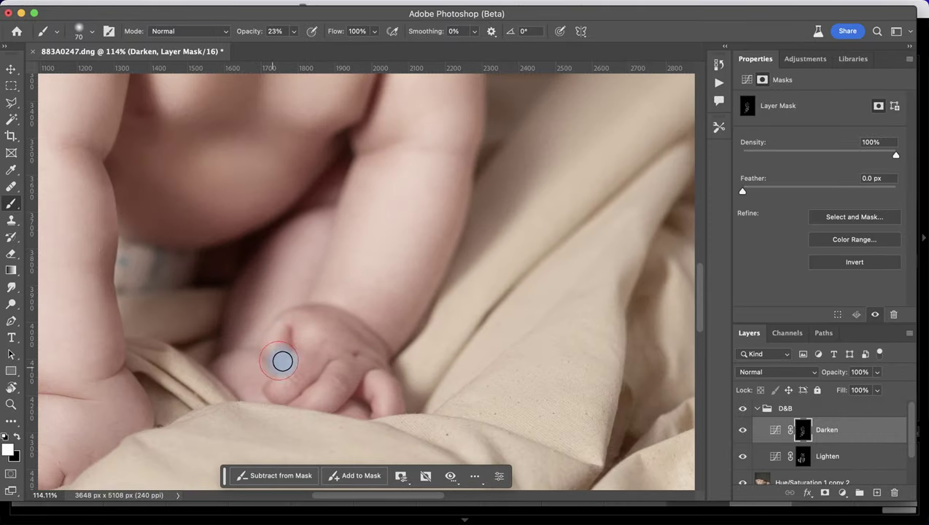
{"action": "mouse_move", "coordinate": [282, 360]}
{"action": "left_mouse_down"}
{"action": "mouse_move", "coordinate": [306, 360]}
{"action": "mouse_move", "coordinate": [291, 377]}
{"action": "mouse_move", "coordinate": [335, 383]}
{"action": "mouse_move", "coordinate": [340, 375]}
{"action": "mouse_move", "coordinate": [321, 362]}
{"action": "mouse_move", "coordinate": [323, 329]}
{"action": "mouse_move", "coordinate": [340, 330]}
{"action": "mouse_move", "coordinate": [313, 314]}
{"action": "mouse_move", "coordinate": [362, 332]}
{"action": "mouse_move", "coordinate": [380, 367]}
{"action": "mouse_move", "coordinate": [301, 304]}
{"action": "mouse_move", "coordinate": [346, 327]}
{"action": "mouse_move", "coordinate": [334, 323]}
{"action": "mouse_move", "coordinate": [347, 337]}
{"action": "mouse_move", "coordinate": [308, 313]}
{"action": "mouse_move", "coordinate": [359, 329]}
{"action": "mouse_move", "coordinate": [313, 305]}
{"action": "mouse_move", "coordinate": [382, 339]}
{"action": "mouse_move", "coordinate": [401, 362]}
{"action": "left_mouse_up"}
{"action": "key", "text": "super+z"}
{"action": "key", "text": "x"}
{"action": "left_click", "coordinate": [742, 430]}
{"action": "left_click", "coordinate": [743, 431]}
Step: Darken the blanket along the outer edge of the forearm and beside the fingers
{"action": "mouse_move", "coordinate": [438, 292]}
{"action": "left_mouse_down"}
{"action": "mouse_move", "coordinate": [422, 338]}
{"action": "mouse_move", "coordinate": [406, 354]}
{"action": "mouse_move", "coordinate": [467, 271]}
{"action": "left_mouse_up"}
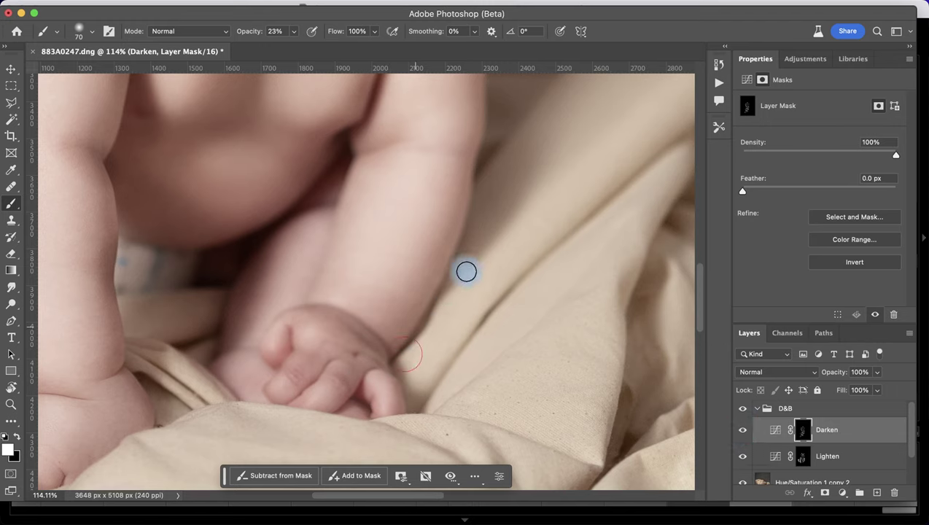
{"action": "left_click", "coordinate": [427, 409]}
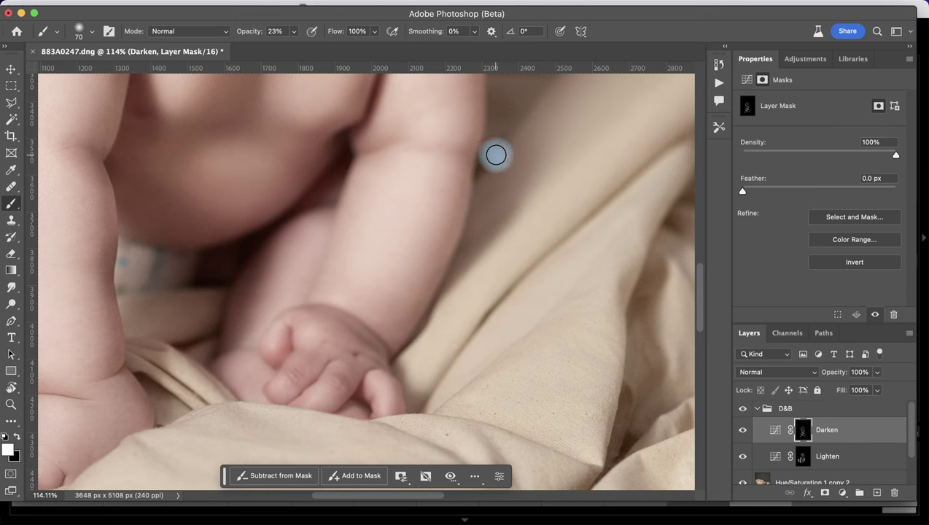
{"action": "scroll", "coordinate": [524, 199], "scroll_direction": "up", "scroll_amount": 1}
{"action": "left_click_drag", "start_coordinate": [487, 178], "coordinate": [487, 162]}
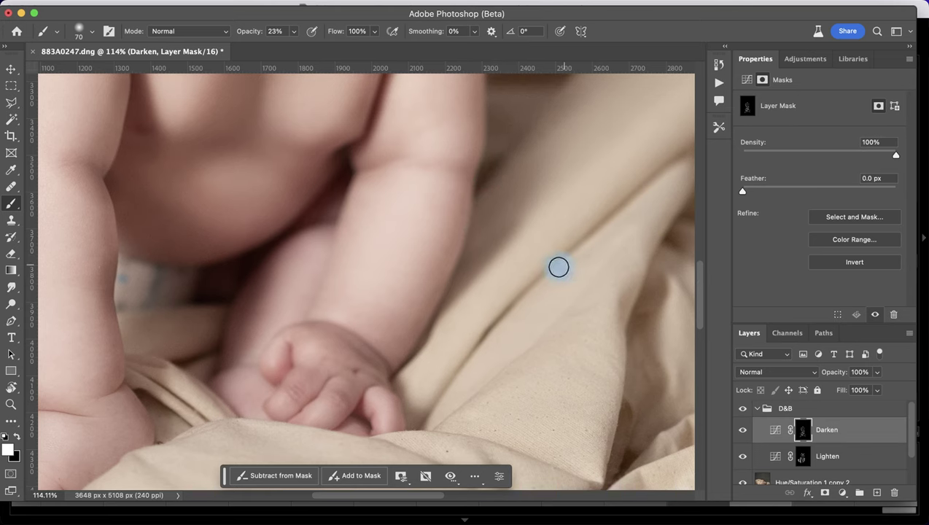
Step: Enlarge the brush to size 200 and darken the bent leg and the edges of both arms
{"action": "scroll", "coordinate": [545, 302], "scroll_direction": "down", "scroll_amount": 5}
{"action": "scroll", "coordinate": [521, 278], "scroll_direction": "down", "scroll_amount": 1}
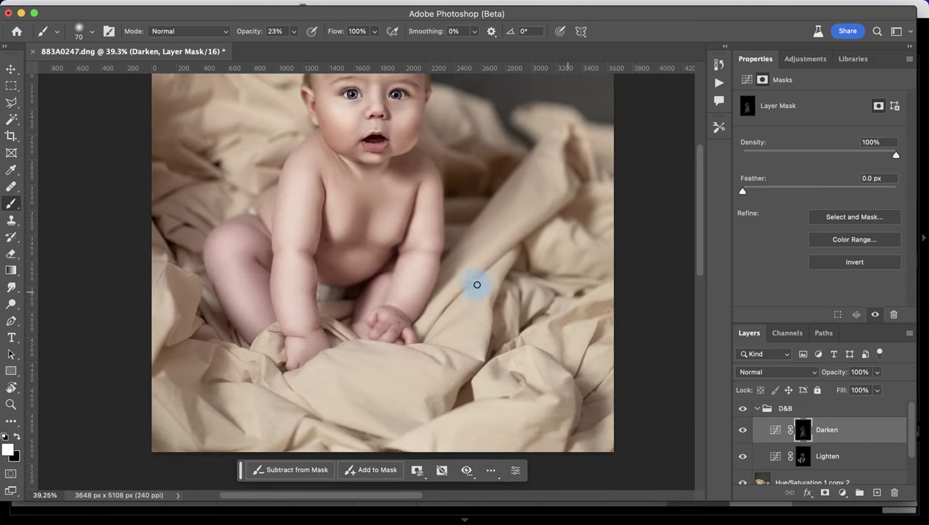
{"action": "scroll", "coordinate": [460, 280], "scroll_direction": "up", "scroll_amount": 1}
{"action": "scroll", "coordinate": [459, 281], "scroll_direction": "left", "scroll_amount": 1}
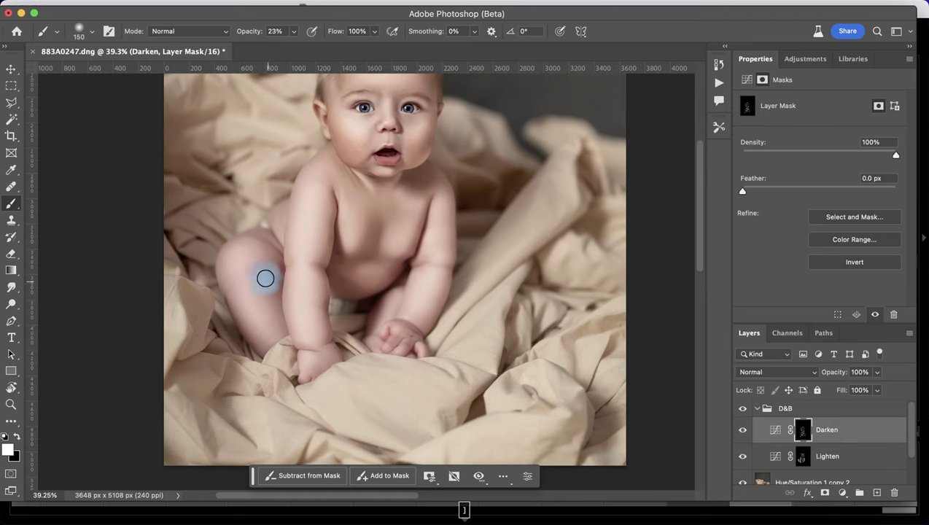
{"action": "mouse_move", "coordinate": [235, 312]}
{"action": "left_mouse_down"}
{"action": "mouse_move", "coordinate": [275, 304]}
{"action": "mouse_move", "coordinate": [261, 234]}
{"action": "left_mouse_up"}
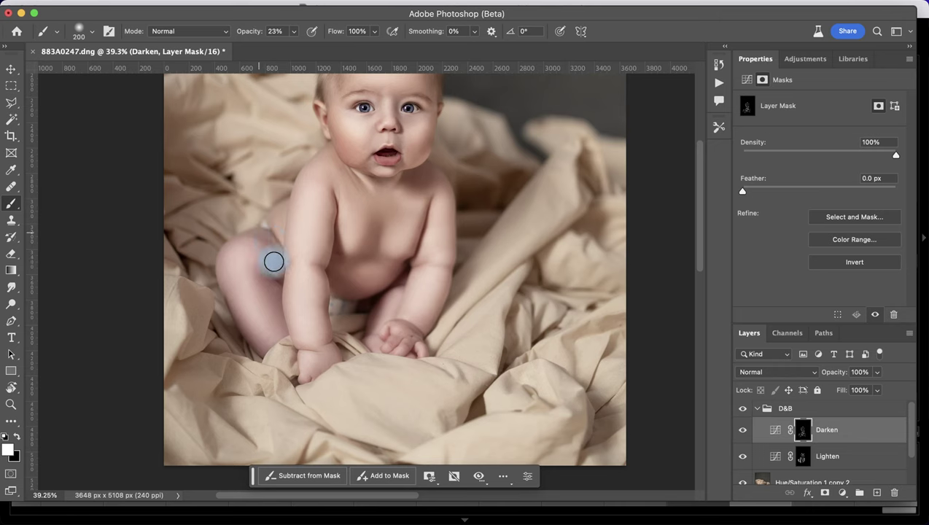
{"action": "mouse_move", "coordinate": [331, 201]}
{"action": "left_mouse_down"}
{"action": "mouse_move", "coordinate": [321, 265]}
{"action": "mouse_move", "coordinate": [330, 350]}
{"action": "left_mouse_up"}
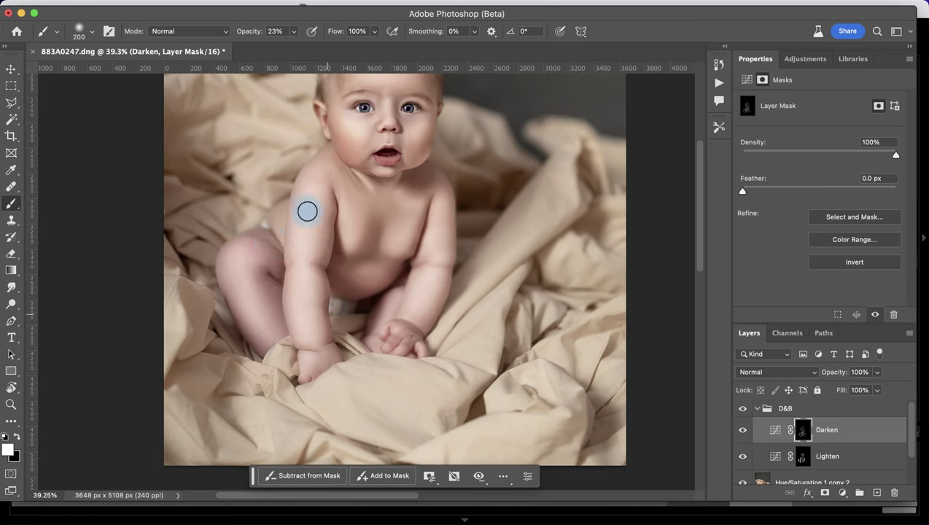
{"action": "left_click_drag", "start_coordinate": [292, 222], "coordinate": [286, 299]}
{"action": "mouse_move", "coordinate": [447, 212]}
{"action": "left_mouse_down"}
{"action": "mouse_move", "coordinate": [443, 266]}
{"action": "mouse_move", "coordinate": [397, 348]}
{"action": "left_mouse_up"}
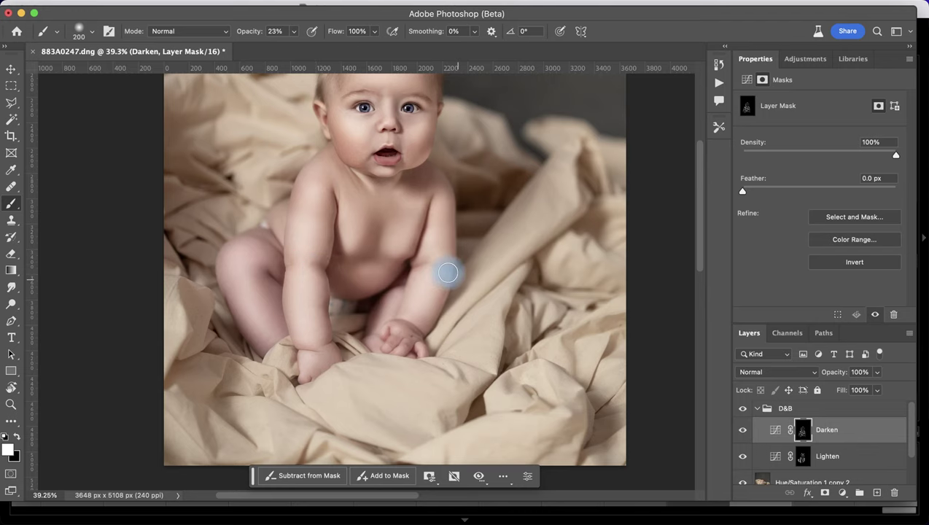
Step: Darken the blanket folds behind, beside and below the baby with the brush at size 200
{"action": "scroll", "coordinate": [312, 250], "scroll_direction": "up", "scroll_amount": 5}
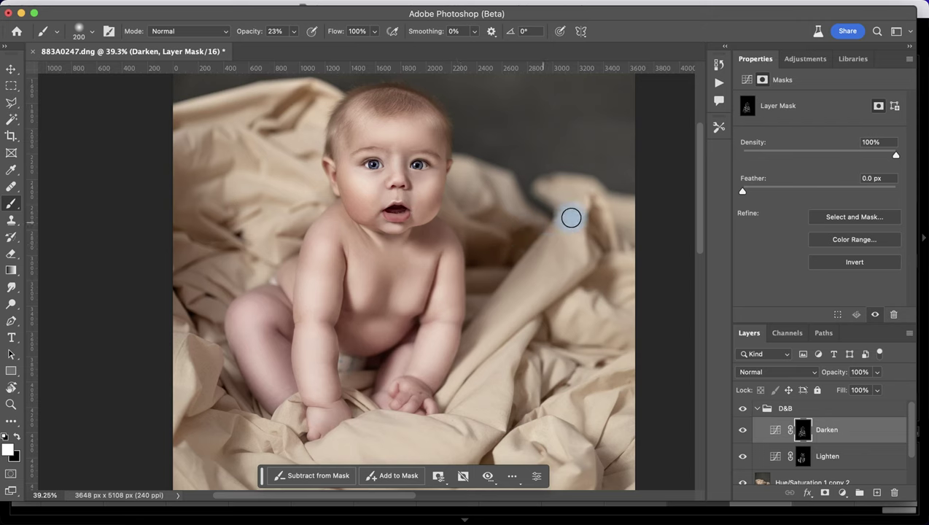
{"action": "mouse_move", "coordinate": [507, 218]}
{"action": "left_mouse_down"}
{"action": "mouse_move", "coordinate": [526, 233]}
{"action": "mouse_move", "coordinate": [507, 257]}
{"action": "mouse_move", "coordinate": [478, 239]}
{"action": "mouse_move", "coordinate": [479, 283]}
{"action": "mouse_move", "coordinate": [540, 232]}
{"action": "left_mouse_up"}
{"action": "left_click_drag", "start_coordinate": [589, 275], "coordinate": [552, 248]}
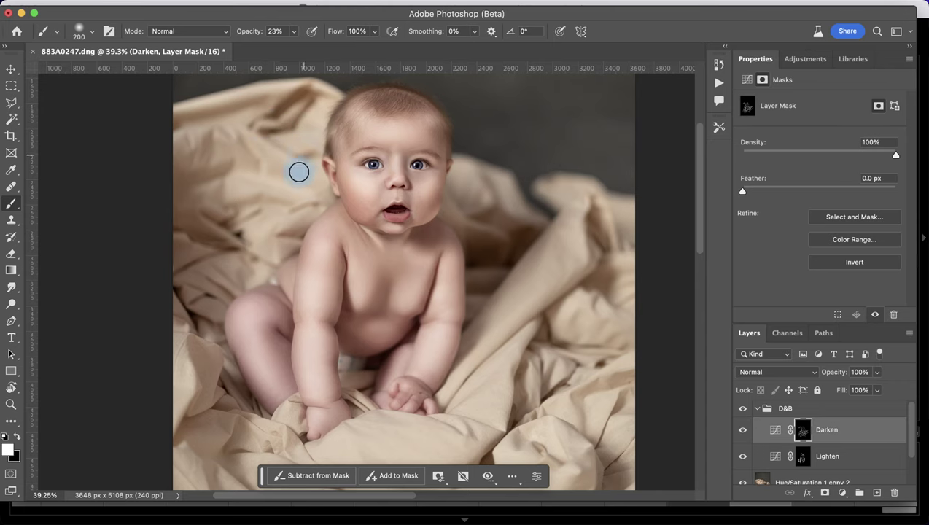
{"action": "scroll", "coordinate": [247, 156], "scroll_direction": "up", "scroll_amount": 2}
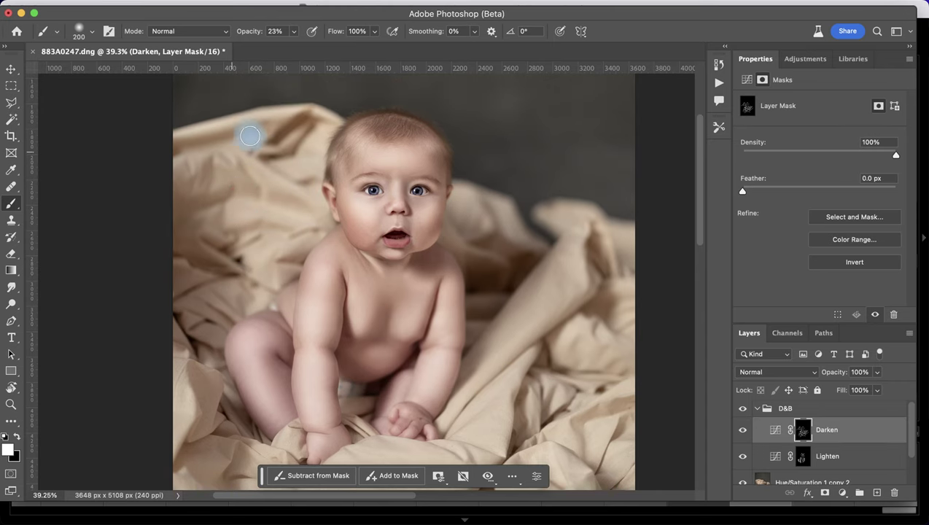
{"action": "mouse_move", "coordinate": [479, 201]}
{"action": "left_mouse_down"}
{"action": "mouse_move", "coordinate": [606, 239]}
{"action": "mouse_move", "coordinate": [621, 234]}
{"action": "left_mouse_up"}
{"action": "left_click_drag", "start_coordinate": [500, 321], "coordinate": [523, 361]}
{"action": "scroll", "coordinate": [538, 306], "scroll_direction": "down", "scroll_amount": 7}
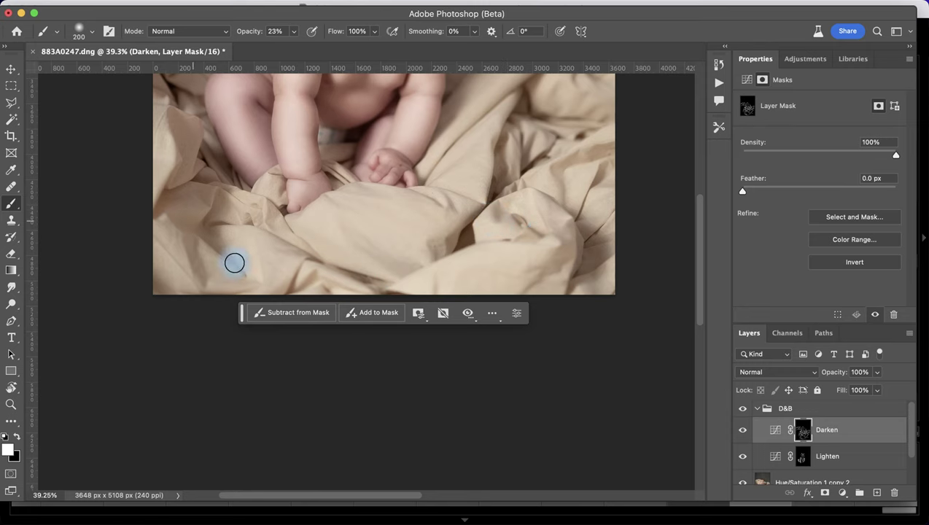
{"action": "left_click_drag", "start_coordinate": [577, 286], "coordinate": [629, 244]}
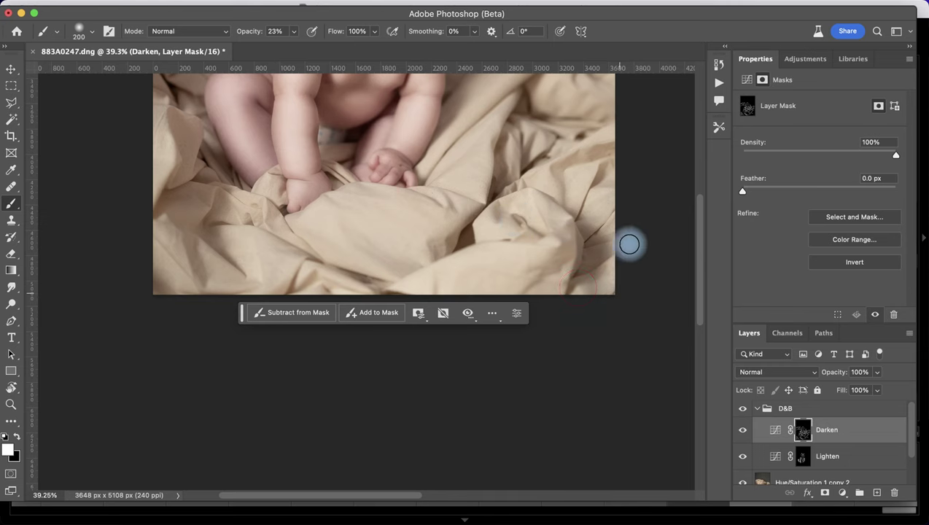
Step: Enlarge the brush to size 1500 and darken the backdrop and outer areas of the photo, undoing the last stroke along the bottom
{"action": "scroll", "coordinate": [508, 194], "scroll_direction": "down", "scroll_amount": 5}
{"action": "scroll", "coordinate": [456, 181], "scroll_direction": "up", "scroll_amount": 3}
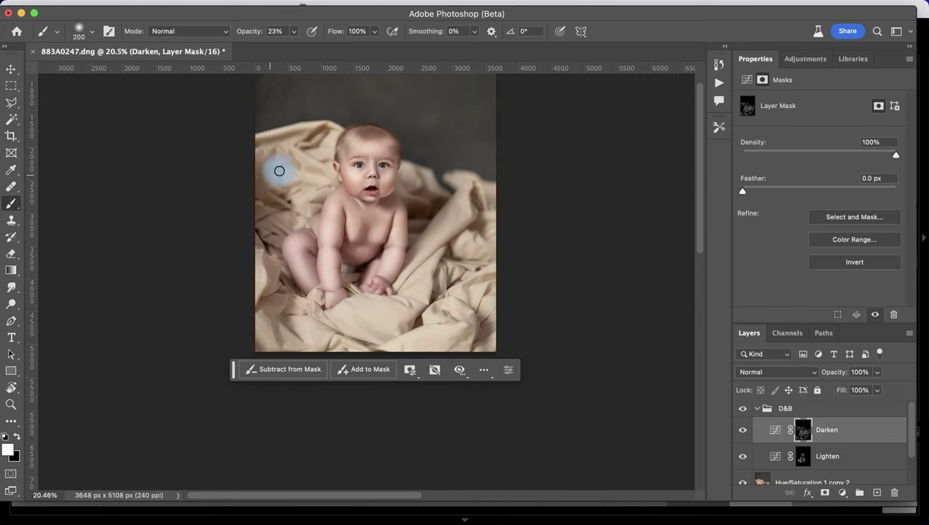
{"action": "scroll", "coordinate": [480, 232], "scroll_direction": "down", "scroll_amount": 1}
{"action": "scroll", "coordinate": [466, 214], "scroll_direction": "up", "scroll_amount": 2}
{"action": "key", "text": "bracketright"}
{"action": "key", "text": "bracketright"}
{"action": "key", "text": "bracketright"}
{"action": "key", "text": "bracketright"}
{"action": "key", "text": "bracketright"}
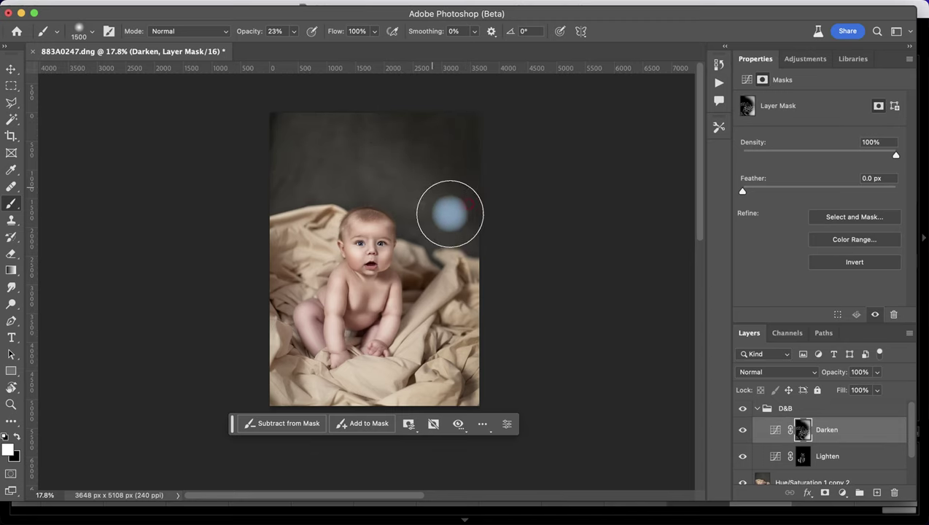
{"action": "left_click_drag", "start_coordinate": [354, 384], "coordinate": [312, 383]}
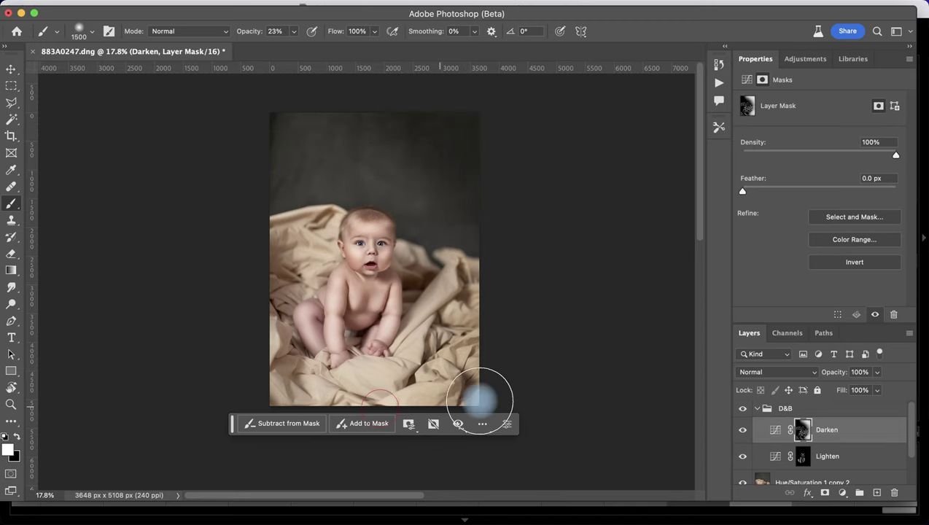
{"action": "key", "text": "super+z"}
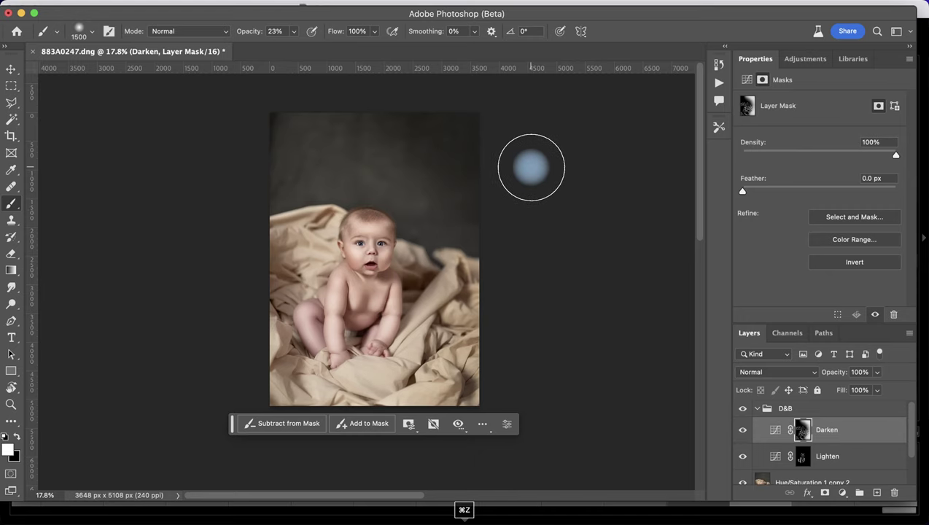
Step: Redo the last stroke and touch up the Darken mask along the blanket's outer and lower edges with the brush at size 1500
{"action": "key", "text": "super+shift+z"}
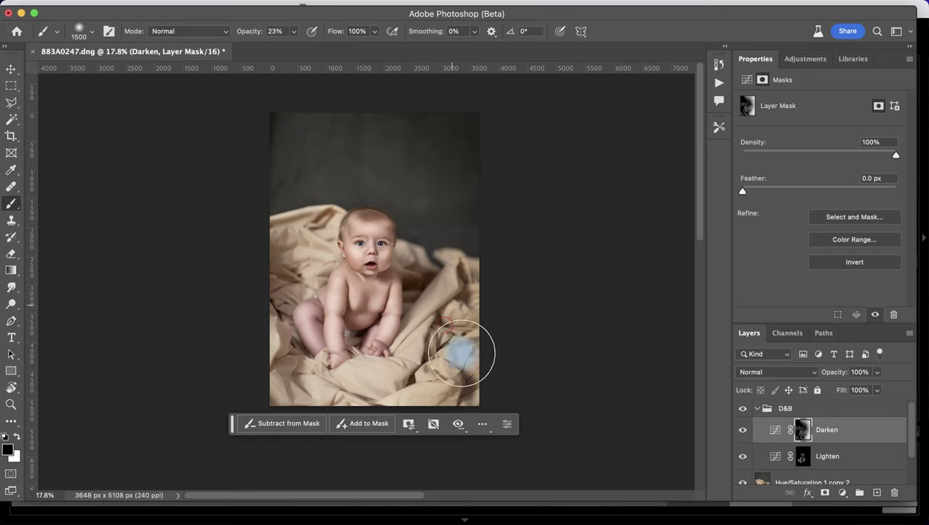
{"action": "key", "text": "x"}
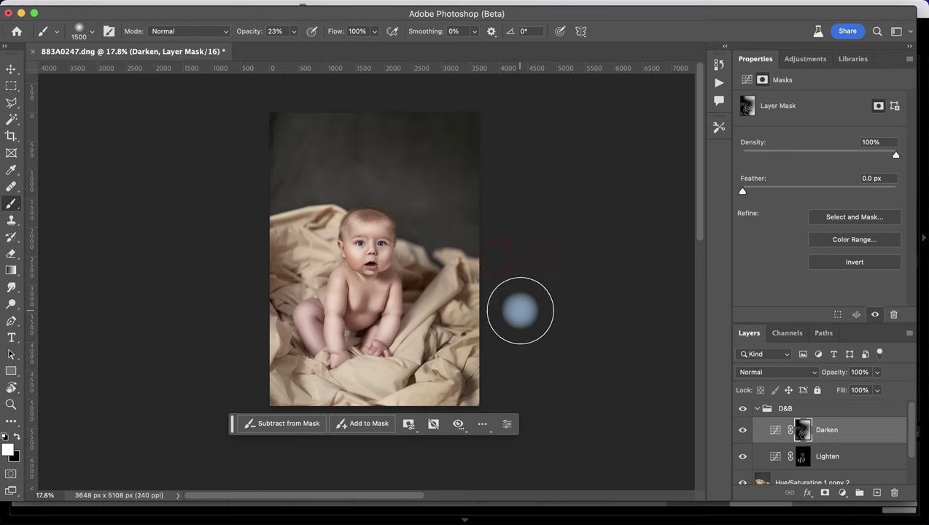
{"action": "left_click", "coordinate": [404, 393]}
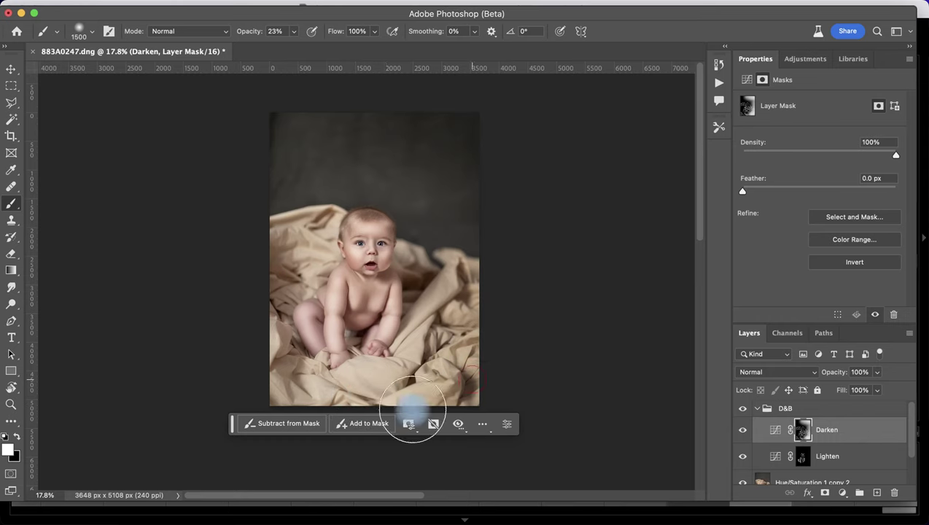
{"action": "left_click", "coordinate": [291, 337]}
Step: Switch to the Lighten layer mask and lighten the backdrop and the area around the baby with the size 1500 brush
{"action": "left_click", "coordinate": [807, 456]}
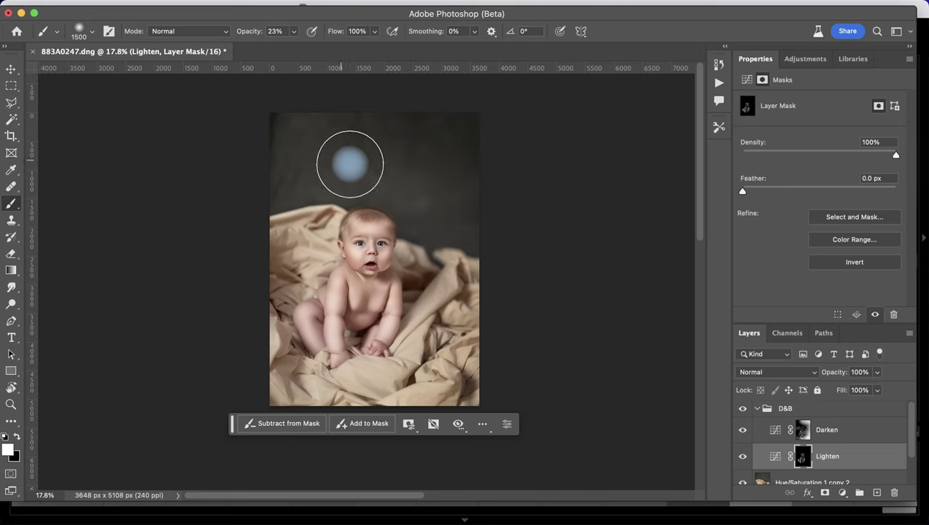
{"action": "mouse_move", "coordinate": [298, 150]}
{"action": "left_mouse_down"}
{"action": "mouse_move", "coordinate": [279, 121]}
{"action": "mouse_move", "coordinate": [251, 152]}
{"action": "left_mouse_up"}
{"action": "mouse_move", "coordinate": [319, 153]}
{"action": "left_mouse_down"}
{"action": "mouse_move", "coordinate": [288, 187]}
{"action": "mouse_move", "coordinate": [329, 166]}
{"action": "mouse_move", "coordinate": [434, 234]}
{"action": "mouse_move", "coordinate": [322, 156]}
{"action": "mouse_move", "coordinate": [388, 142]}
{"action": "mouse_move", "coordinate": [440, 221]}
{"action": "mouse_move", "coordinate": [425, 362]}
{"action": "mouse_move", "coordinate": [435, 301]}
{"action": "mouse_move", "coordinate": [363, 352]}
{"action": "mouse_move", "coordinate": [400, 336]}
{"action": "mouse_move", "coordinate": [320, 377]}
{"action": "mouse_move", "coordinate": [285, 257]}
{"action": "mouse_move", "coordinate": [275, 292]}
{"action": "mouse_move", "coordinate": [369, 302]}
{"action": "mouse_move", "coordinate": [354, 395]}
{"action": "mouse_move", "coordinate": [277, 293]}
{"action": "mouse_move", "coordinate": [293, 258]}
{"action": "mouse_move", "coordinate": [331, 278]}
{"action": "mouse_move", "coordinate": [318, 283]}
{"action": "mouse_move", "coordinate": [324, 275]}
{"action": "mouse_move", "coordinate": [317, 274]}
{"action": "mouse_move", "coordinate": [319, 296]}
{"action": "mouse_move", "coordinate": [526, 293]}
{"action": "mouse_move", "coordinate": [529, 268]}
{"action": "left_mouse_up"}
Step: Reduce the brush to size 200 and lighten the blanket folds in front of, beside and behind the baby
{"action": "key", "text": "super+plus"}
{"action": "key", "text": "super+plus"}
{"action": "key", "text": "["}
{"action": "key", "text": "bracketleft"}
{"action": "key", "text": "bracketleft"}
{"action": "key", "text": "bracketleft"}
{"action": "key", "text": "bracketleft"}
{"action": "key", "text": "bracketleft"}
{"action": "key", "text": "bracketleft"}
{"action": "key", "text": "bracketleft"}
{"action": "key", "text": "bracketleft"}
{"action": "key", "text": "bracketleft"}
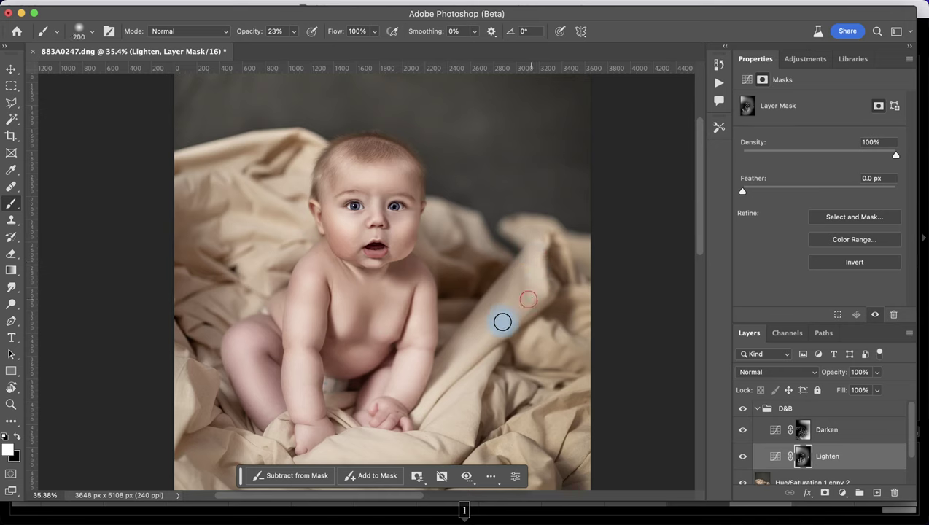
{"action": "mouse_move", "coordinate": [386, 442]}
{"action": "left_mouse_down"}
{"action": "mouse_move", "coordinate": [456, 413]}
{"action": "mouse_move", "coordinate": [423, 419]}
{"action": "mouse_move", "coordinate": [446, 371]}
{"action": "mouse_move", "coordinate": [246, 178]}
{"action": "left_mouse_up"}
{"action": "mouse_move", "coordinate": [191, 157]}
{"action": "left_mouse_down"}
{"action": "mouse_move", "coordinate": [289, 122]}
{"action": "mouse_move", "coordinate": [271, 135]}
{"action": "mouse_move", "coordinate": [305, 166]}
{"action": "left_mouse_up"}
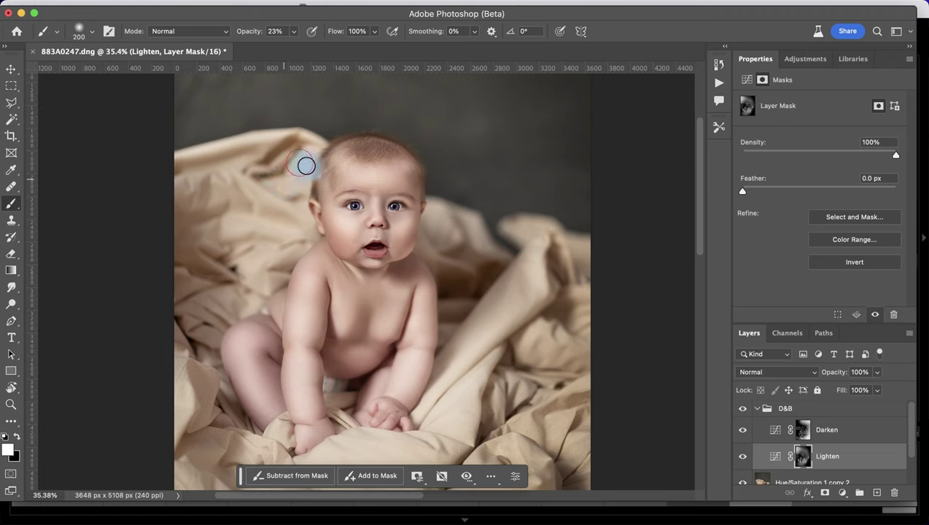
Step: Lighten the blanket's raised folds along the photo's left side and across the foreground
{"action": "scroll", "coordinate": [305, 256], "scroll_direction": "down", "scroll_amount": 3}
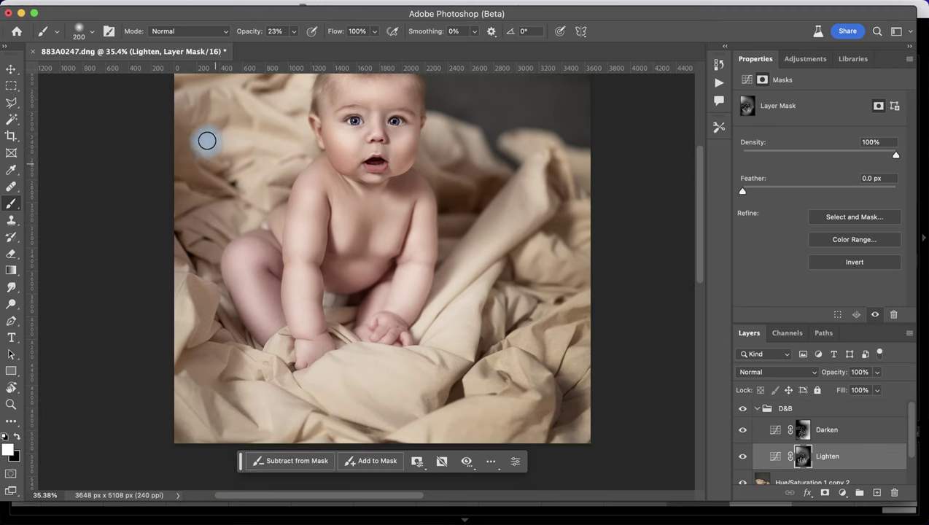
{"action": "mouse_move", "coordinate": [174, 109]}
{"action": "left_mouse_down"}
{"action": "mouse_move", "coordinate": [198, 109]}
{"action": "mouse_move", "coordinate": [255, 192]}
{"action": "left_mouse_up"}
{"action": "mouse_move", "coordinate": [232, 237]}
{"action": "left_mouse_down"}
{"action": "mouse_move", "coordinate": [179, 294]}
{"action": "mouse_move", "coordinate": [166, 365]}
{"action": "mouse_move", "coordinate": [201, 285]}
{"action": "mouse_move", "coordinate": [204, 356]}
{"action": "mouse_move", "coordinate": [170, 390]}
{"action": "mouse_move", "coordinate": [199, 436]}
{"action": "left_mouse_up"}
{"action": "mouse_move", "coordinate": [279, 425]}
{"action": "left_mouse_down"}
{"action": "mouse_move", "coordinate": [352, 379]}
{"action": "mouse_move", "coordinate": [467, 392]}
{"action": "left_mouse_up"}
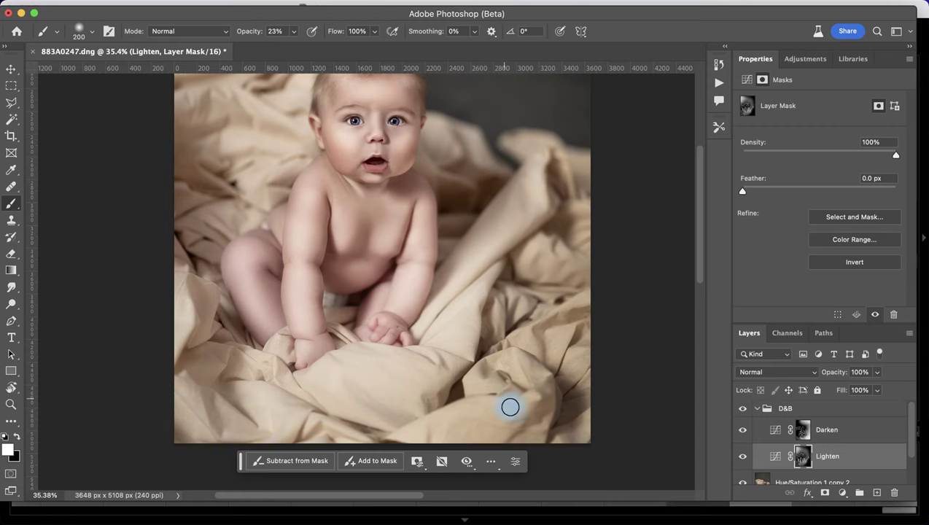
{"action": "scroll", "coordinate": [474, 390], "scroll_direction": "down", "scroll_amount": 3}
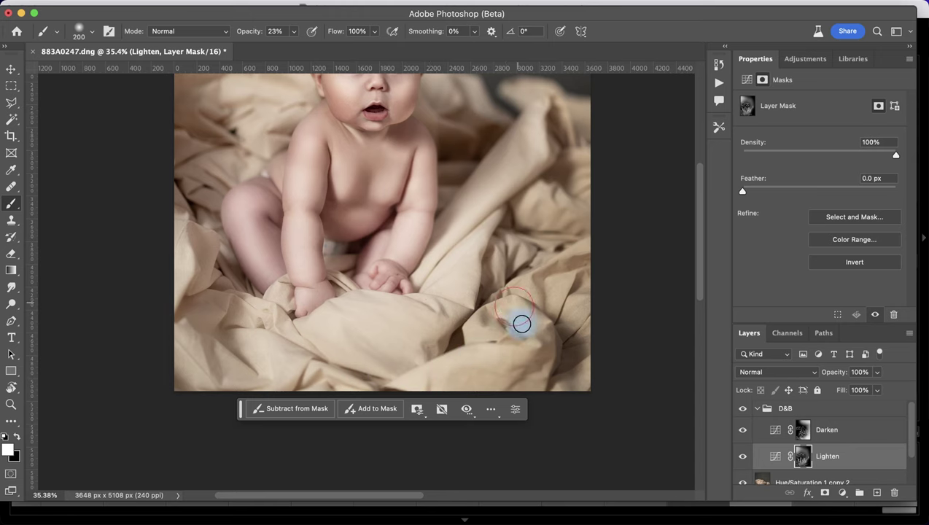
{"action": "scroll", "coordinate": [460, 245], "scroll_direction": "up", "scroll_amount": 2}
{"action": "scroll", "coordinate": [449, 237], "scroll_direction": "down", "scroll_amount": 5}
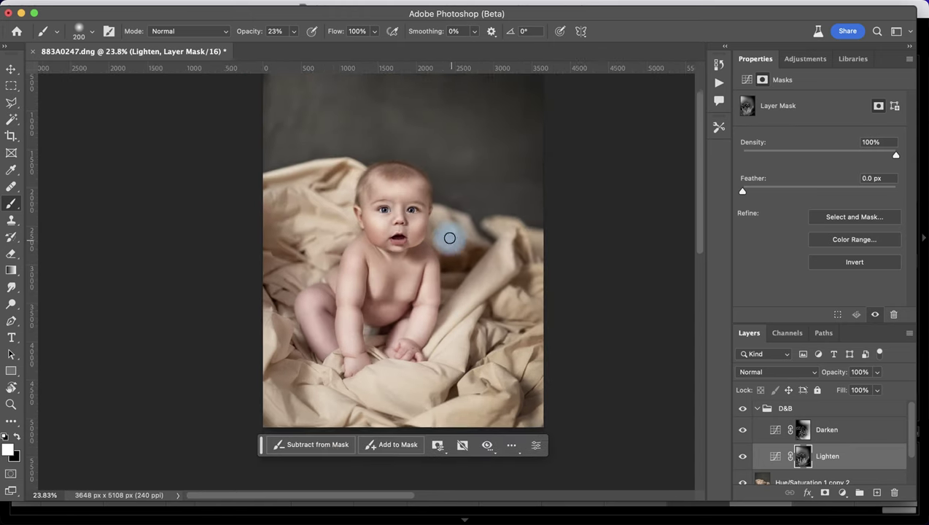
Step: Collapse the D&B group and compare the photo with the group hidden and shown
{"action": "left_click", "coordinate": [756, 409]}
{"action": "left_click", "coordinate": [743, 408]}
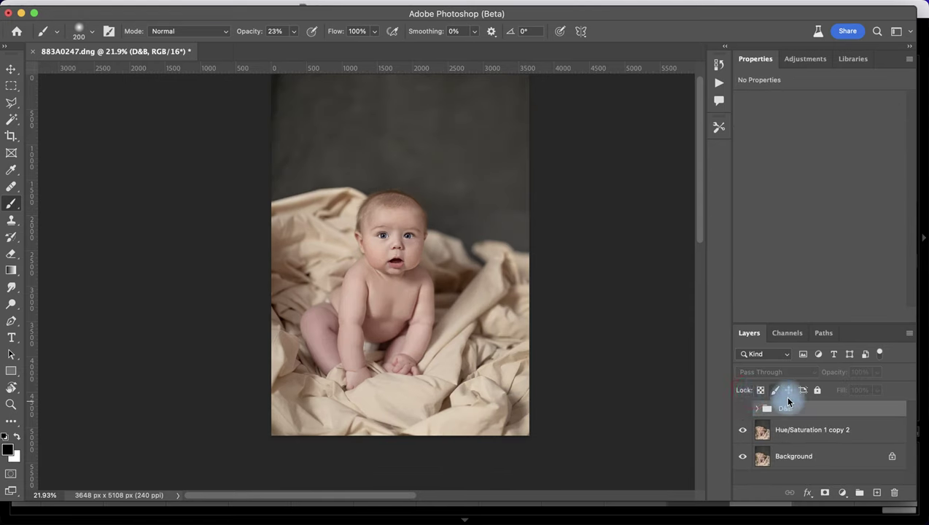
{"action": "left_click", "coordinate": [743, 409]}
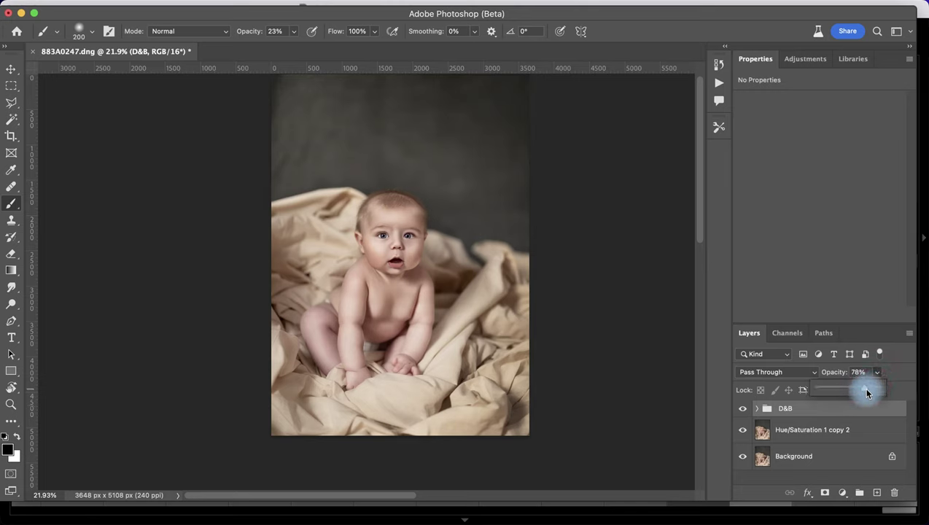
Step: Set the D&B group's opacity to 80% and compare the photo with and without the group
{"action": "left_click_drag", "start_coordinate": [866, 394], "coordinate": [868, 394]}
{"action": "left_click", "coordinate": [742, 408]}
{"action": "left_click", "coordinate": [743, 408]}
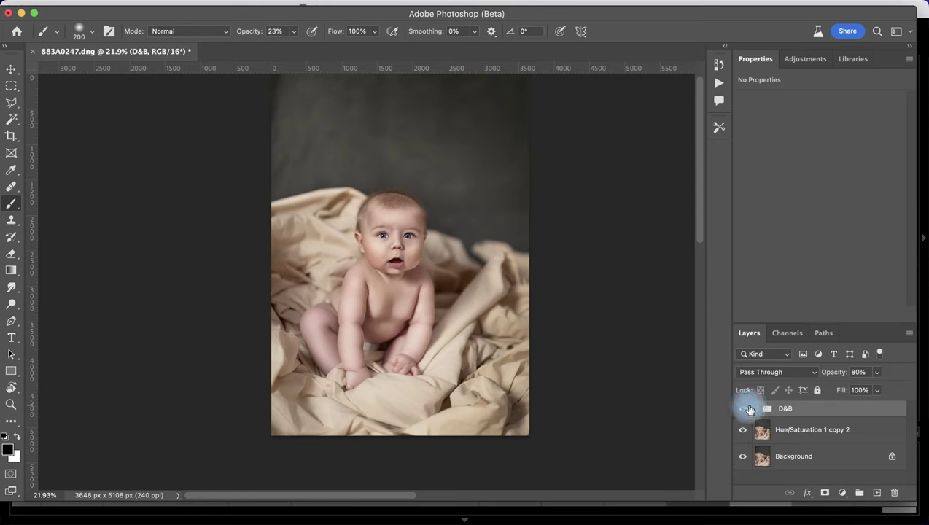
{"action": "scroll", "coordinate": [561, 205], "scroll_direction": "up", "scroll_amount": 2}
{"action": "scroll", "coordinate": [560, 206], "scroll_direction": "right", "scroll_amount": 2}
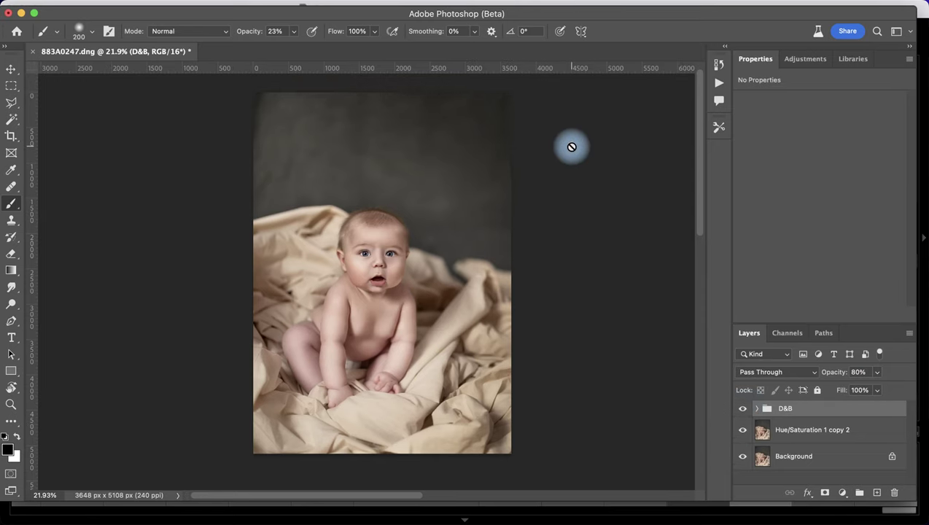
{"action": "left_click", "coordinate": [743, 408]}
{"action": "left_click", "coordinate": [746, 408]}
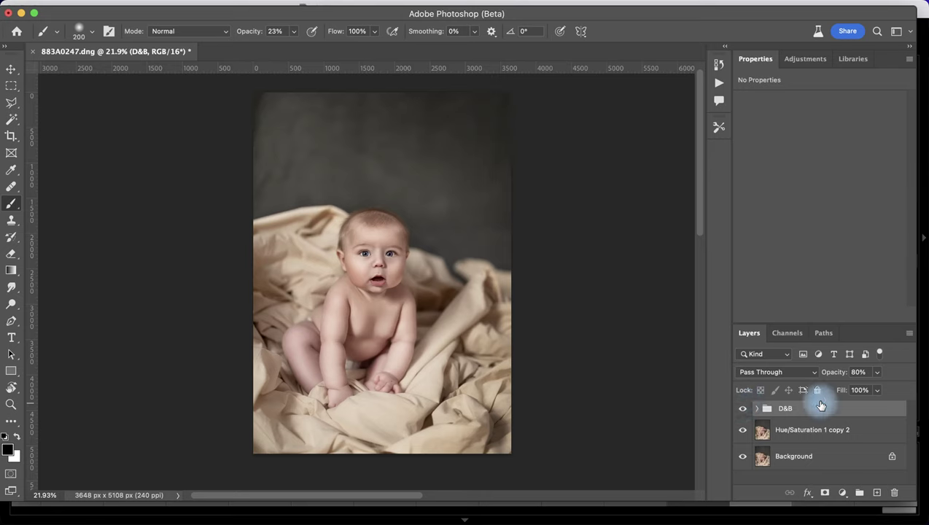
Step: Try lower opacities for the D&B group, from 16% to 47% and 55%, toggling the group to judge the effect
{"action": "left_click", "coordinate": [876, 372]}
{"action": "left_click_drag", "start_coordinate": [877, 388], "coordinate": [840, 387]}
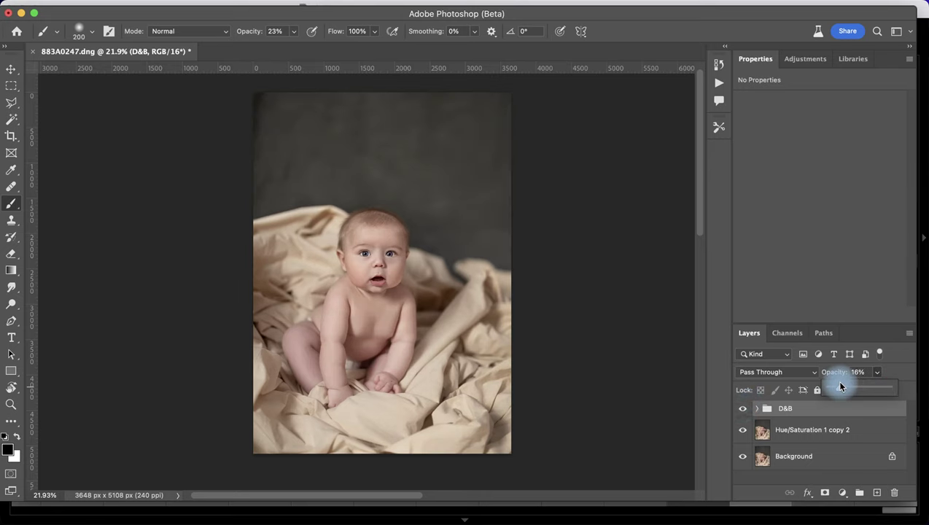
{"action": "left_click", "coordinate": [759, 415]}
{"action": "left_click", "coordinate": [743, 410]}
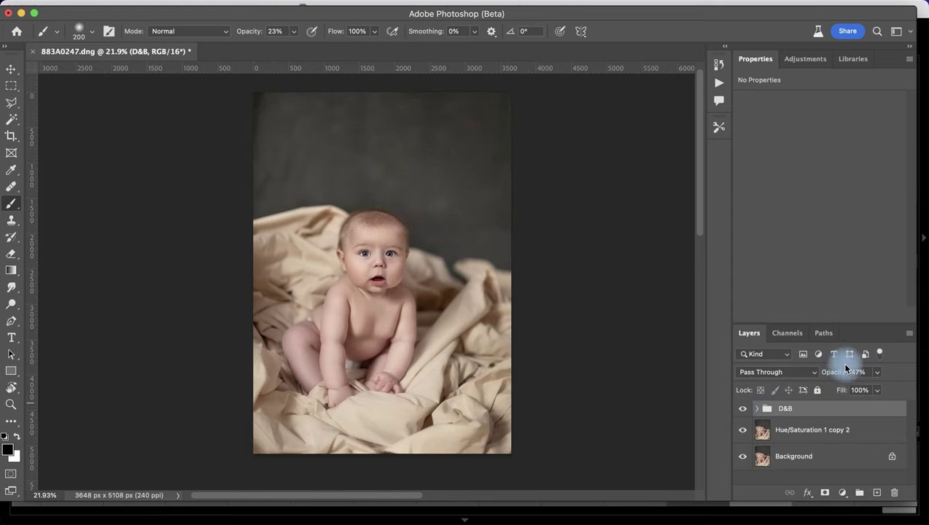
{"action": "left_click", "coordinate": [877, 373]}
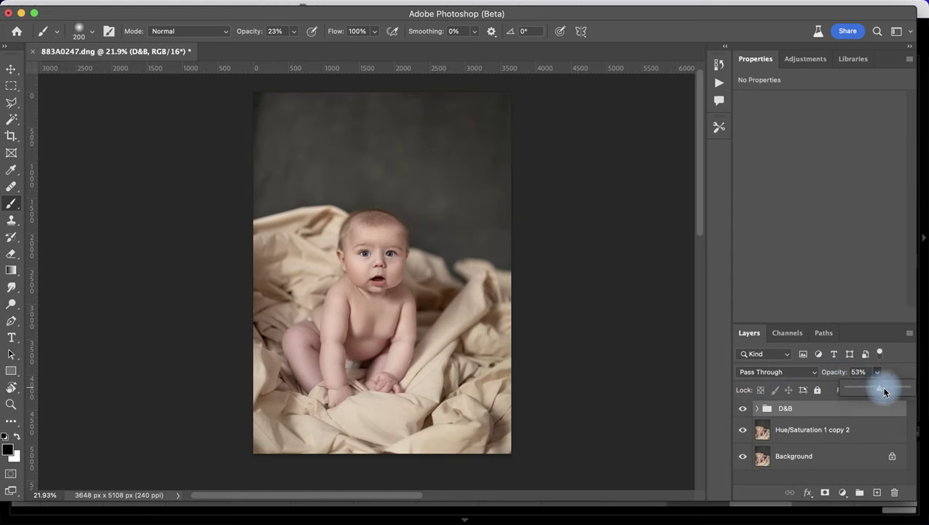
{"action": "left_click", "coordinate": [771, 407]}
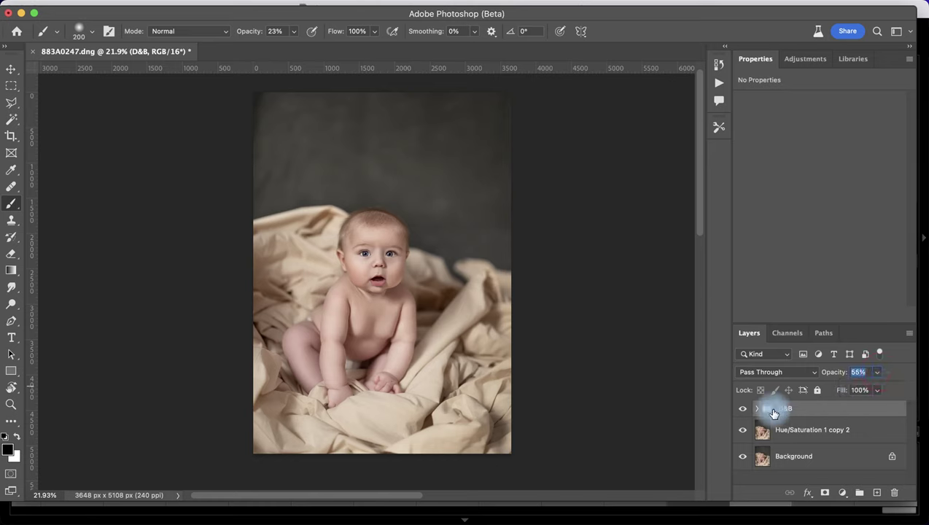
{"action": "left_click", "coordinate": [743, 410]}
{"action": "left_click", "coordinate": [744, 412]}
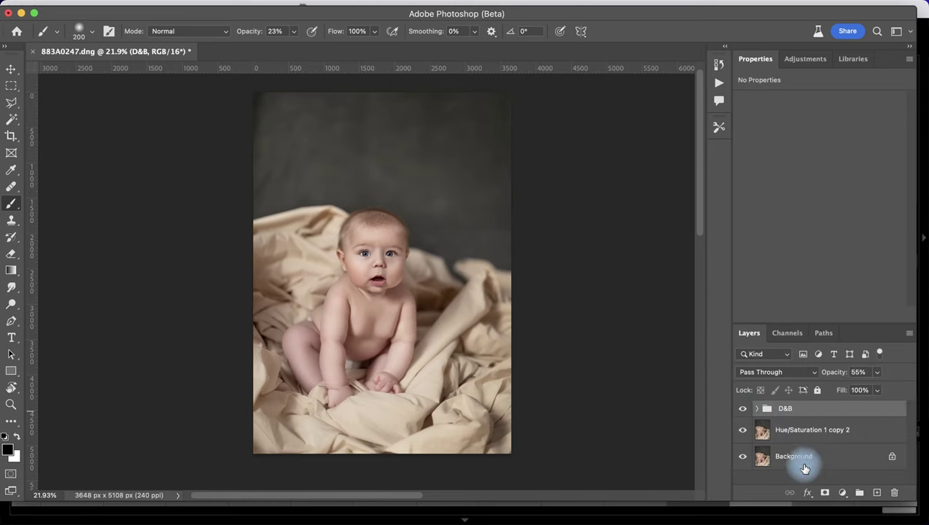
Step: Set the D&B group's opacity to 67% and toggle its visibility to compare
{"action": "left_click", "coordinate": [877, 372]}
{"action": "left_click", "coordinate": [782, 417]}
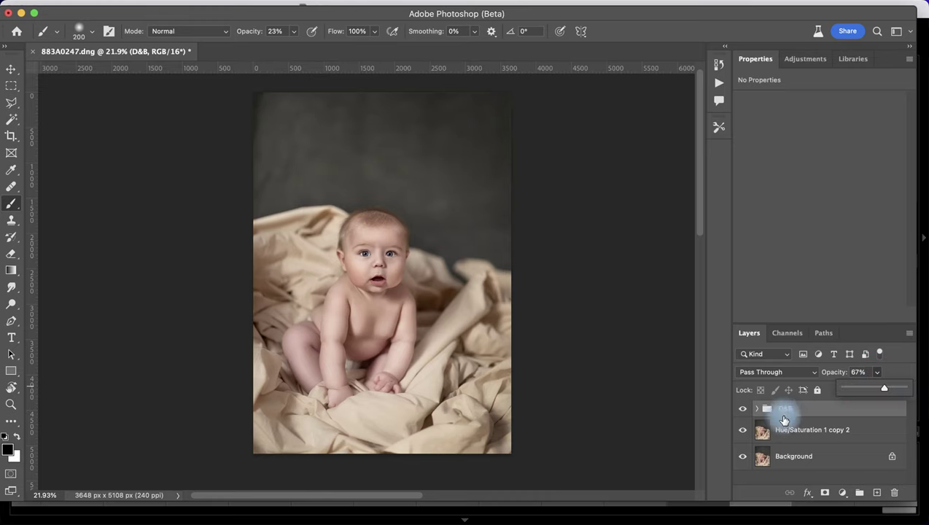
{"action": "left_click", "coordinate": [742, 409]}
{"action": "left_click", "coordinate": [744, 411]}
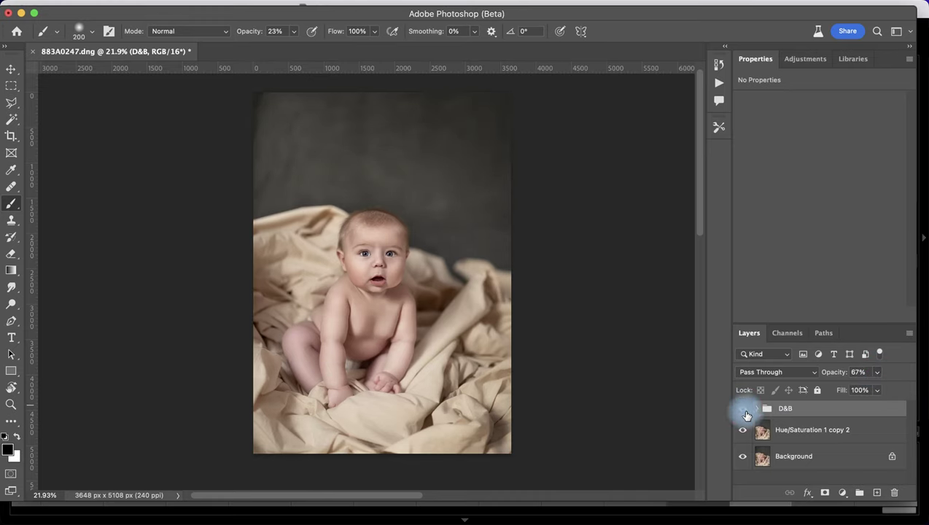
Step: Merge the D&B group with the Hue/Saturation 1 copy 2 layer and add a new blank layer above the result
{"action": "left_click", "coordinate": [802, 429], "text": "super"}
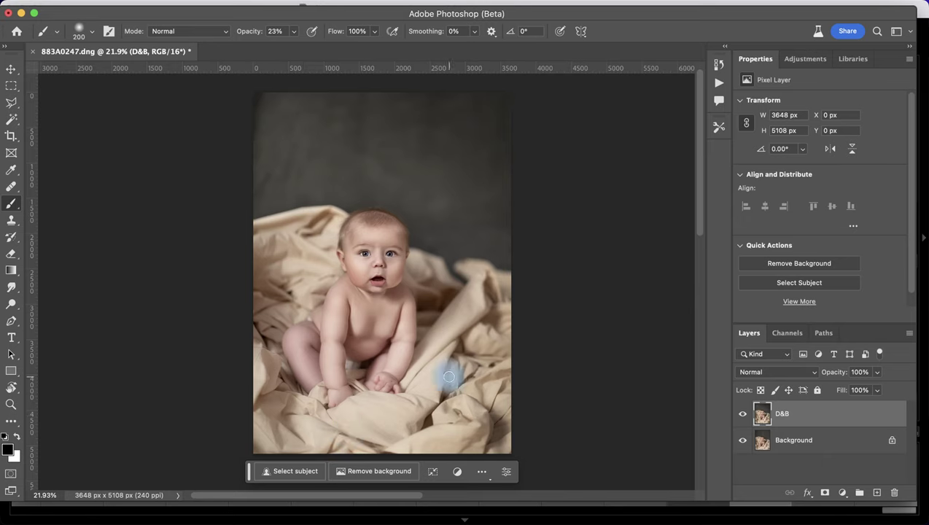
{"action": "key", "text": "super+shift+n"}
{"action": "key", "text": "Return"}
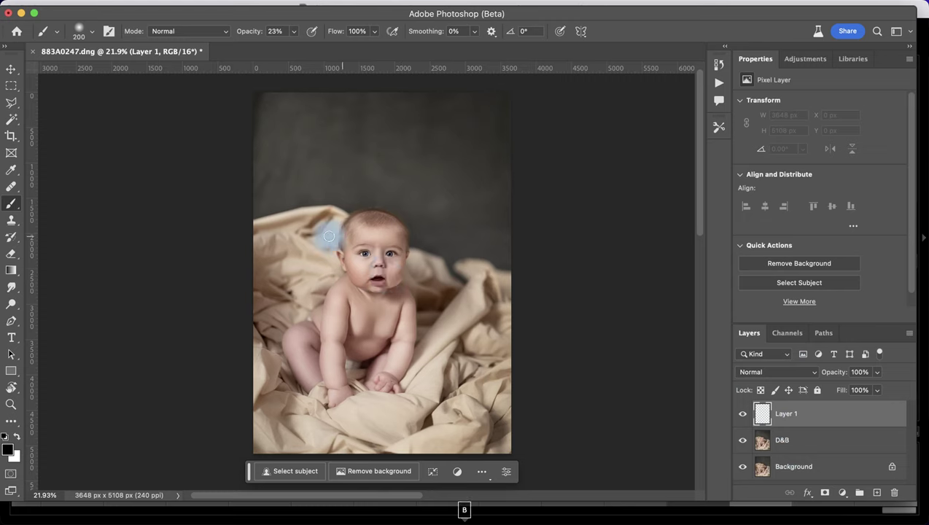
Step: Enlarge the brush to size 700 and paint sampled blanket colour over the folds in the lower right of the photo
{"action": "key", "text": "bracketright"}
{"action": "key", "text": "bracketright"}
{"action": "key", "text": "bracketright"}
{"action": "key", "text": "bracketright"}
{"action": "key", "text": "bracketright"}
{"action": "key", "text": "bracketright"}
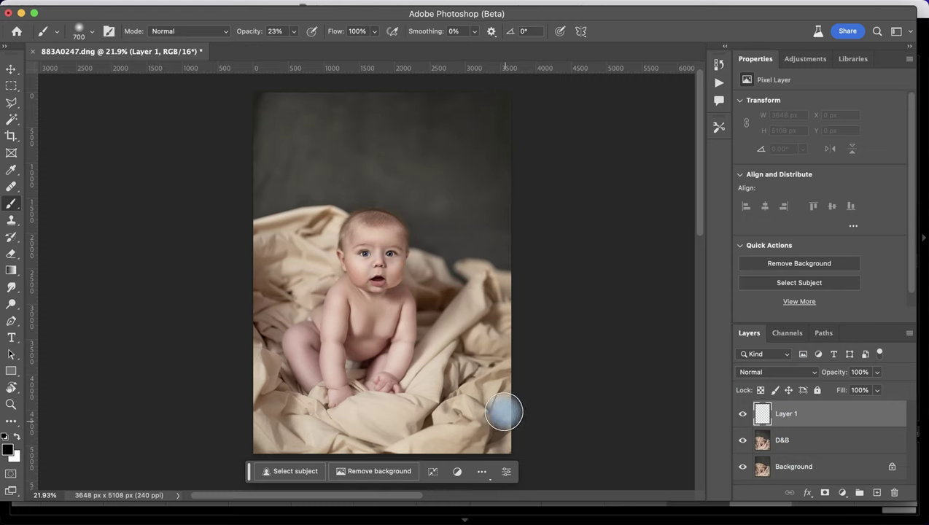
{"action": "left_click", "coordinate": [473, 406], "text": "alt"}
{"action": "mouse_move", "coordinate": [472, 422]}
{"action": "left_mouse_down"}
{"action": "mouse_move", "coordinate": [449, 449]}
{"action": "mouse_move", "coordinate": [487, 431]}
{"action": "mouse_move", "coordinate": [493, 367]}
{"action": "mouse_move", "coordinate": [516, 391]}
{"action": "mouse_move", "coordinate": [498, 405]}
{"action": "mouse_move", "coordinate": [483, 445]}
{"action": "mouse_move", "coordinate": [417, 436]}
{"action": "mouse_move", "coordinate": [358, 448]}
{"action": "mouse_move", "coordinate": [528, 453]}
{"action": "mouse_move", "coordinate": [388, 455]}
{"action": "mouse_move", "coordinate": [388, 423]}
{"action": "left_mouse_up"}
Step: Paint sampled blanket colours over the folds in the lower left and along the left side up behind the baby
{"action": "left_click", "coordinate": [373, 423], "text": "alt"}
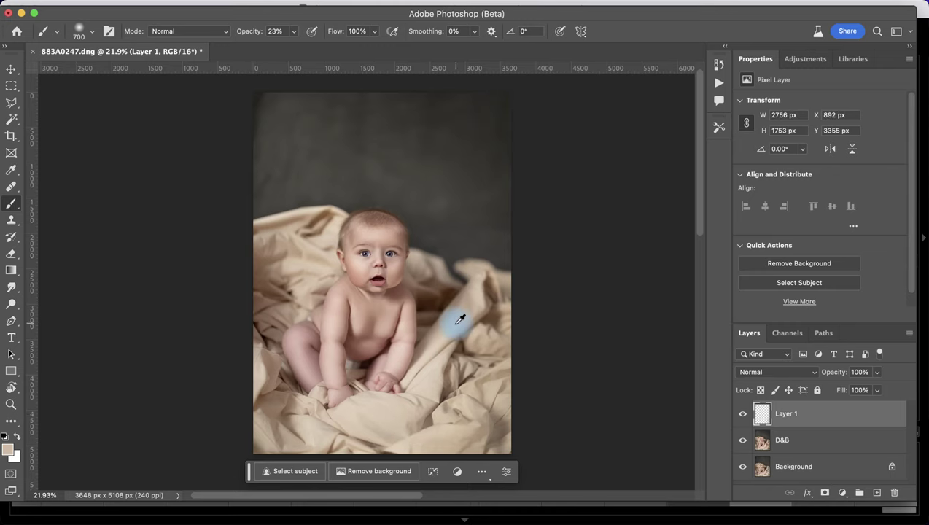
{"action": "mouse_move", "coordinate": [312, 429]}
{"action": "left_mouse_down"}
{"action": "mouse_move", "coordinate": [260, 410]}
{"action": "mouse_move", "coordinate": [248, 450]}
{"action": "mouse_move", "coordinate": [293, 435]}
{"action": "mouse_move", "coordinate": [429, 457]}
{"action": "mouse_move", "coordinate": [318, 435]}
{"action": "mouse_move", "coordinate": [260, 394]}
{"action": "mouse_move", "coordinate": [286, 377]}
{"action": "mouse_move", "coordinate": [278, 369]}
{"action": "mouse_move", "coordinate": [250, 404]}
{"action": "mouse_move", "coordinate": [255, 345]}
{"action": "mouse_move", "coordinate": [294, 319]}
{"action": "mouse_move", "coordinate": [263, 308]}
{"action": "mouse_move", "coordinate": [249, 345]}
{"action": "mouse_move", "coordinate": [262, 303]}
{"action": "left_mouse_up"}
{"action": "left_click", "coordinate": [299, 271], "text": "alt"}
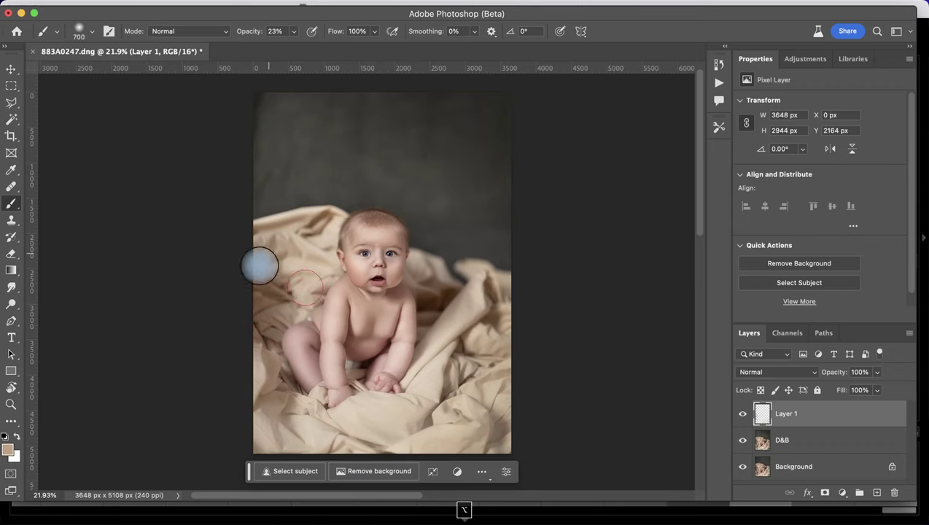
{"action": "mouse_move", "coordinate": [260, 265]}
{"action": "left_mouse_down"}
{"action": "mouse_move", "coordinate": [308, 235]}
{"action": "mouse_move", "coordinate": [298, 219]}
{"action": "mouse_move", "coordinate": [304, 230]}
{"action": "mouse_move", "coordinate": [274, 233]}
{"action": "mouse_move", "coordinate": [309, 219]}
{"action": "left_mouse_up"}
Step: Sample blanket tones and soften the folds to the right of the baby and across the foreground
{"action": "left_click", "coordinate": [300, 218], "text": "alt"}
{"action": "left_click", "coordinate": [421, 266], "text": "alt"}
{"action": "mouse_move", "coordinate": [428, 302]}
{"action": "left_mouse_down"}
{"action": "mouse_move", "coordinate": [474, 308]}
{"action": "mouse_move", "coordinate": [440, 341]}
{"action": "mouse_move", "coordinate": [484, 315]}
{"action": "mouse_move", "coordinate": [438, 341]}
{"action": "mouse_move", "coordinate": [433, 350]}
{"action": "mouse_move", "coordinate": [477, 312]}
{"action": "mouse_move", "coordinate": [433, 387]}
{"action": "left_mouse_up"}
{"action": "left_click", "coordinate": [434, 343], "text": "alt"}
{"action": "mouse_move", "coordinate": [479, 352]}
{"action": "left_mouse_down"}
{"action": "mouse_move", "coordinate": [501, 374]}
{"action": "mouse_move", "coordinate": [460, 369]}
{"action": "mouse_move", "coordinate": [479, 387]}
{"action": "mouse_move", "coordinate": [518, 335]}
{"action": "mouse_move", "coordinate": [477, 383]}
{"action": "mouse_move", "coordinate": [474, 367]}
{"action": "mouse_move", "coordinate": [463, 378]}
{"action": "mouse_move", "coordinate": [457, 370]}
{"action": "mouse_move", "coordinate": [427, 402]}
{"action": "mouse_move", "coordinate": [447, 373]}
{"action": "mouse_move", "coordinate": [445, 390]}
{"action": "mouse_move", "coordinate": [490, 369]}
{"action": "mouse_move", "coordinate": [490, 380]}
{"action": "mouse_move", "coordinate": [495, 301]}
{"action": "mouse_move", "coordinate": [508, 290]}
{"action": "mouse_move", "coordinate": [490, 410]}
{"action": "mouse_move", "coordinate": [493, 385]}
{"action": "mouse_move", "coordinate": [481, 413]}
{"action": "mouse_move", "coordinate": [371, 430]}
{"action": "left_mouse_up"}
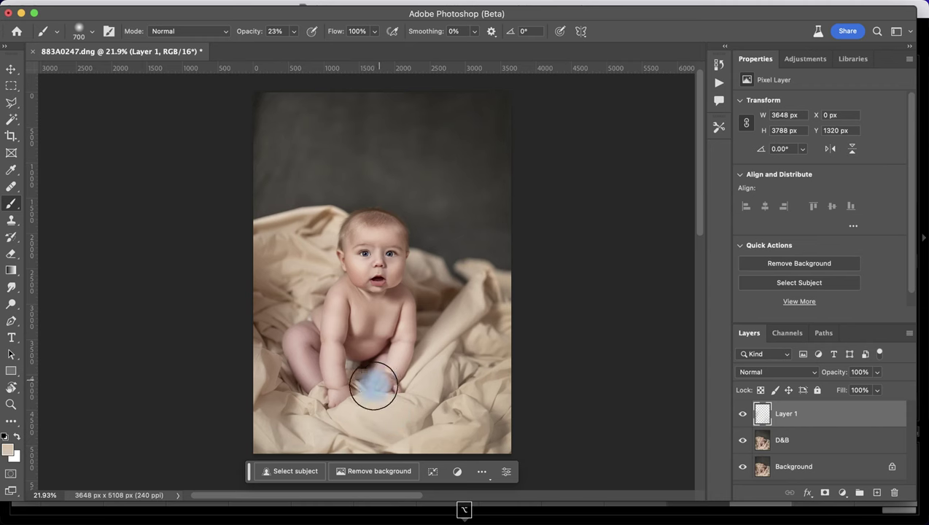
Step: Reduce the brush to size 150 and paint sampled blanket colour over the creases beside the baby's left-hand wrist and hand
{"action": "scroll", "coordinate": [369, 379], "scroll_direction": "up", "scroll_amount": 3}
{"action": "scroll", "coordinate": [358, 368], "scroll_direction": "up", "scroll_amount": 2}
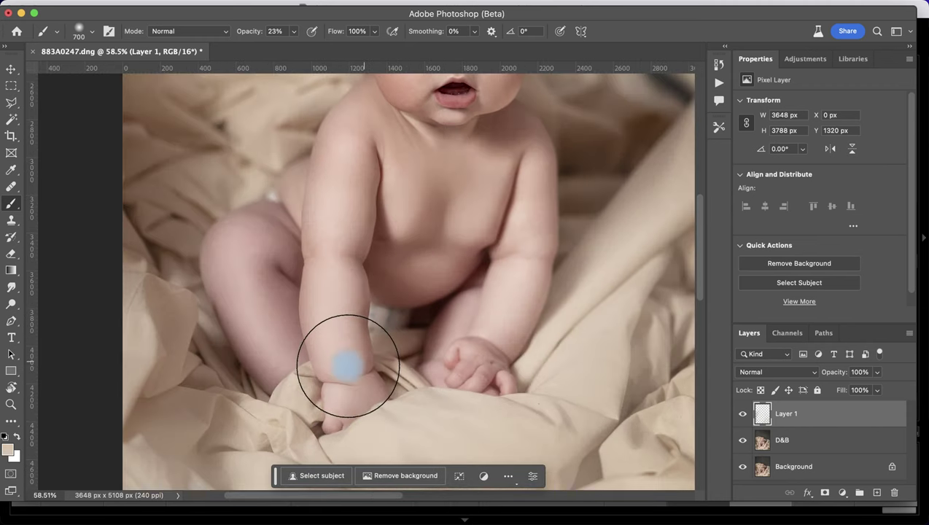
{"action": "key", "text": "bracketleft"}
{"action": "key", "text": "bracketleft"}
{"action": "key", "text": "bracketleft"}
{"action": "key", "text": "bracketleft"}
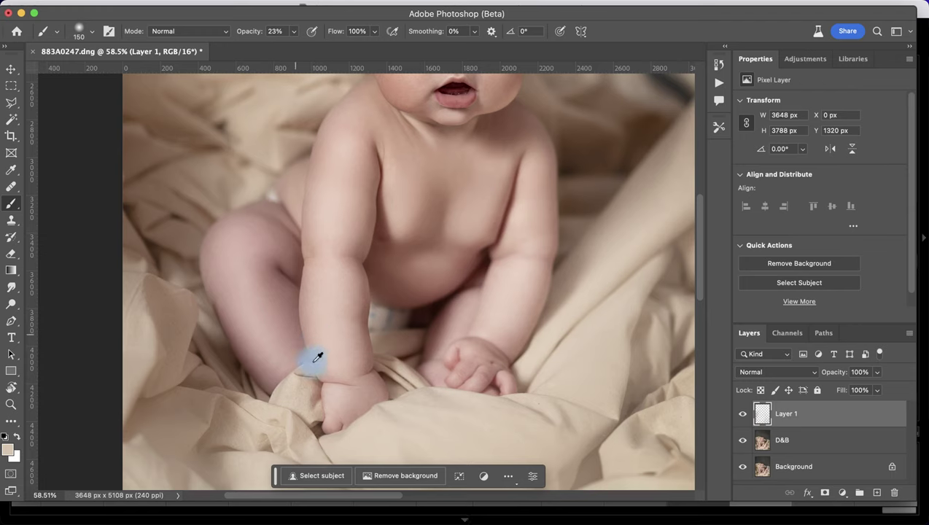
{"action": "left_click", "coordinate": [290, 395], "text": "alt"}
{"action": "mouse_move", "coordinate": [299, 383]}
{"action": "left_mouse_down"}
{"action": "mouse_move", "coordinate": [274, 390]}
{"action": "mouse_move", "coordinate": [310, 428]}
{"action": "left_mouse_up"}
{"action": "mouse_move", "coordinate": [308, 383]}
{"action": "left_mouse_down"}
{"action": "mouse_move", "coordinate": [298, 425]}
{"action": "mouse_move", "coordinate": [276, 407]}
{"action": "left_mouse_up"}
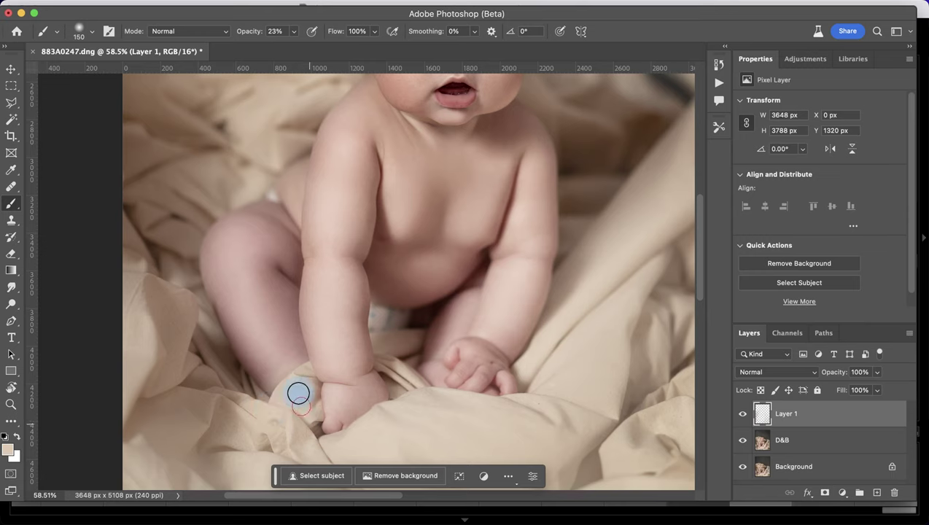
{"action": "mouse_move", "coordinate": [305, 372]}
{"action": "left_mouse_down"}
{"action": "mouse_move", "coordinate": [309, 413]}
{"action": "mouse_move", "coordinate": [332, 454]}
{"action": "left_mouse_up"}
Step: Sample blanket tones and smooth the creases between the hands and in the folds below the bent leg
{"action": "left_click", "coordinate": [410, 382], "text": "alt"}
{"action": "mouse_move", "coordinate": [410, 375]}
{"action": "left_mouse_down"}
{"action": "mouse_move", "coordinate": [404, 346]}
{"action": "mouse_move", "coordinate": [410, 396]}
{"action": "mouse_move", "coordinate": [434, 389]}
{"action": "mouse_move", "coordinate": [416, 408]}
{"action": "mouse_move", "coordinate": [354, 421]}
{"action": "mouse_move", "coordinate": [337, 445]}
{"action": "mouse_move", "coordinate": [336, 476]}
{"action": "mouse_move", "coordinate": [287, 442]}
{"action": "left_mouse_up"}
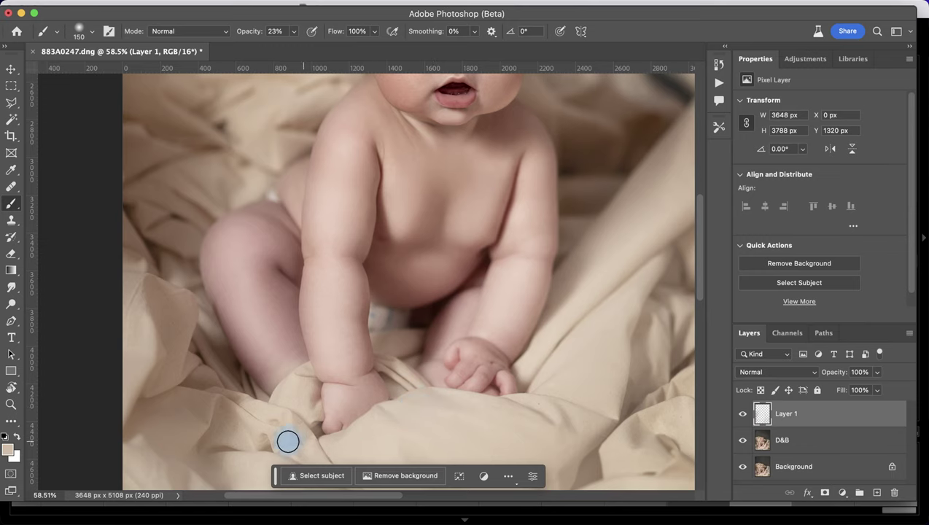
{"action": "left_click", "coordinate": [238, 402], "text": "alt"}
{"action": "left_click", "coordinate": [277, 420]}
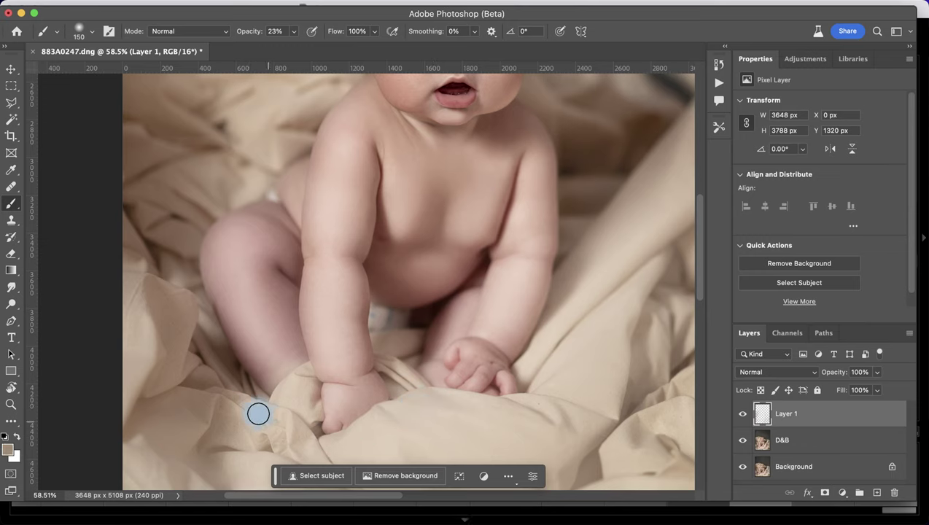
Step: Paint sampled blanket colour over the folds at the photo's left edge beside the bent leg
{"action": "scroll", "coordinate": [294, 403], "scroll_direction": "down", "scroll_amount": 3}
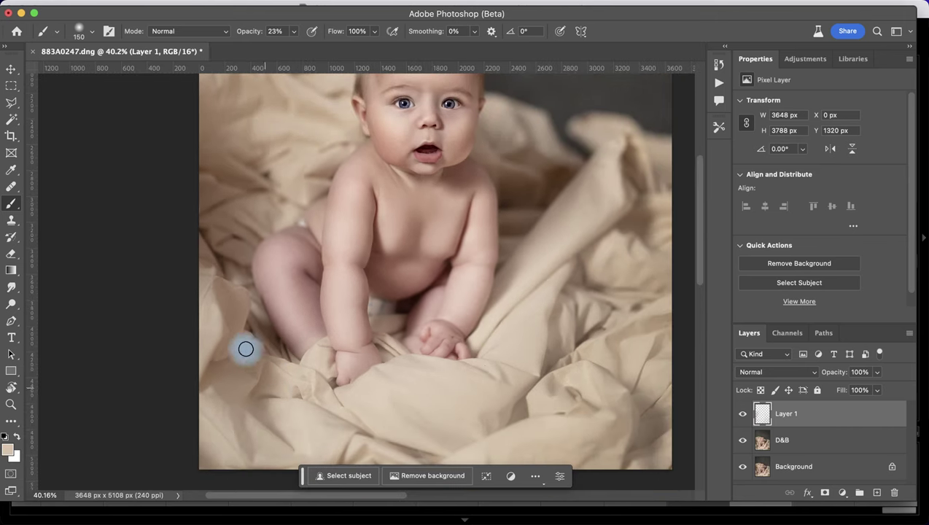
{"action": "left_click", "coordinate": [208, 285], "text": "alt"}
{"action": "left_click", "coordinate": [214, 310], "text": "alt"}
{"action": "mouse_move", "coordinate": [214, 303]}
{"action": "left_mouse_down"}
{"action": "mouse_move", "coordinate": [199, 292]}
{"action": "mouse_move", "coordinate": [209, 323]}
{"action": "mouse_move", "coordinate": [217, 293]}
{"action": "left_mouse_up"}
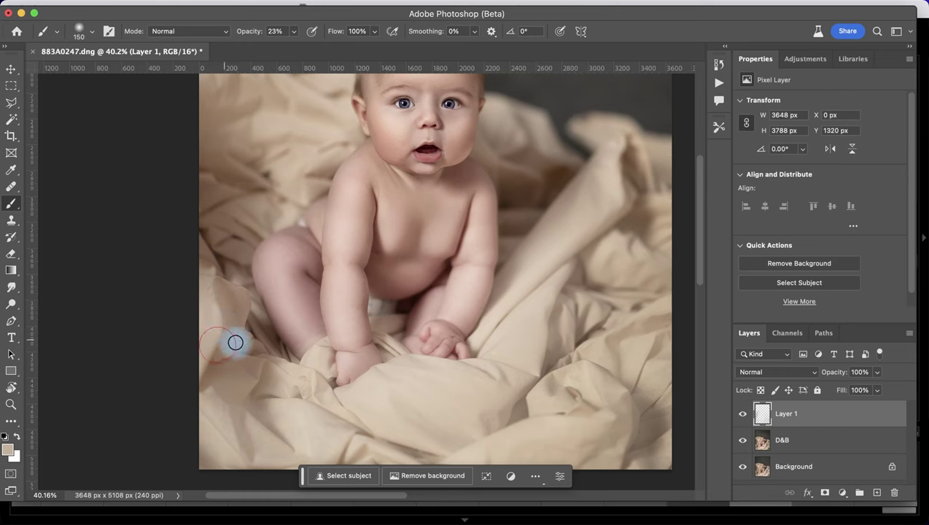
Step: Compare the whole photo with and without the painted blanket layer
{"action": "scroll", "coordinate": [511, 312], "scroll_direction": "down", "scroll_amount": 3}
{"action": "scroll", "coordinate": [549, 298], "scroll_direction": "up", "scroll_amount": 2}
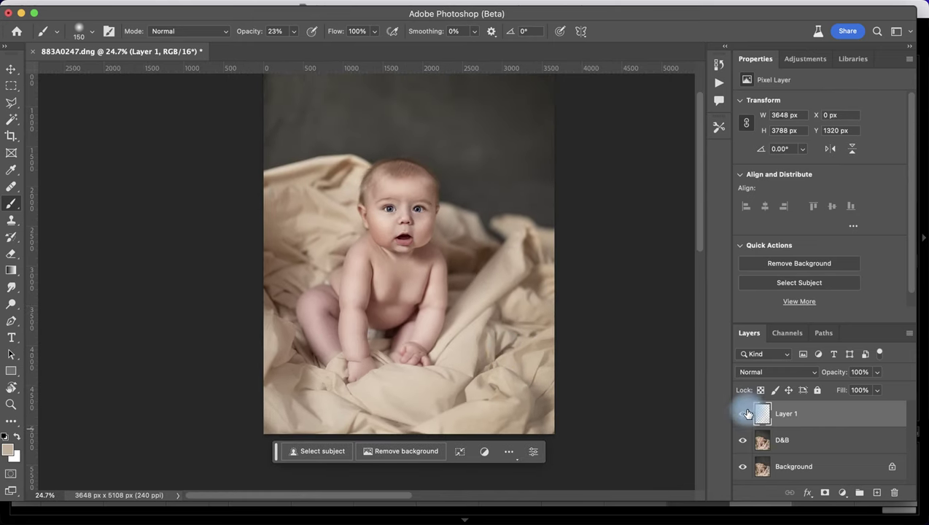
{"action": "left_click", "coordinate": [744, 417]}
{"action": "left_click", "coordinate": [742, 415]}
{"action": "scroll", "coordinate": [565, 206], "scroll_direction": "up", "scroll_amount": 3}
{"action": "scroll", "coordinate": [617, 295], "scroll_direction": "down", "scroll_amount": 2}
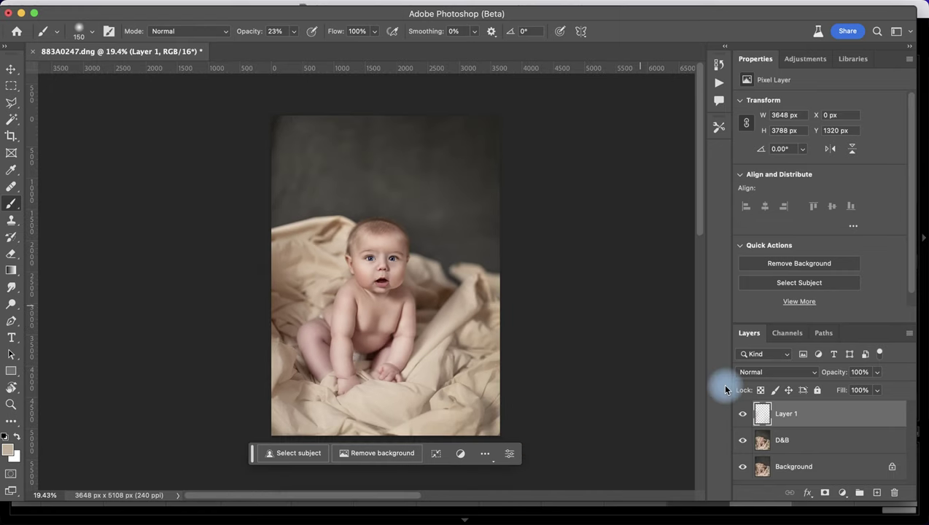
Step: Merge Layer 1 with the D&B layer, then save the retouched document
{"action": "left_click", "coordinate": [793, 441], "text": "shift"}
{"action": "key", "text": "super+e"}
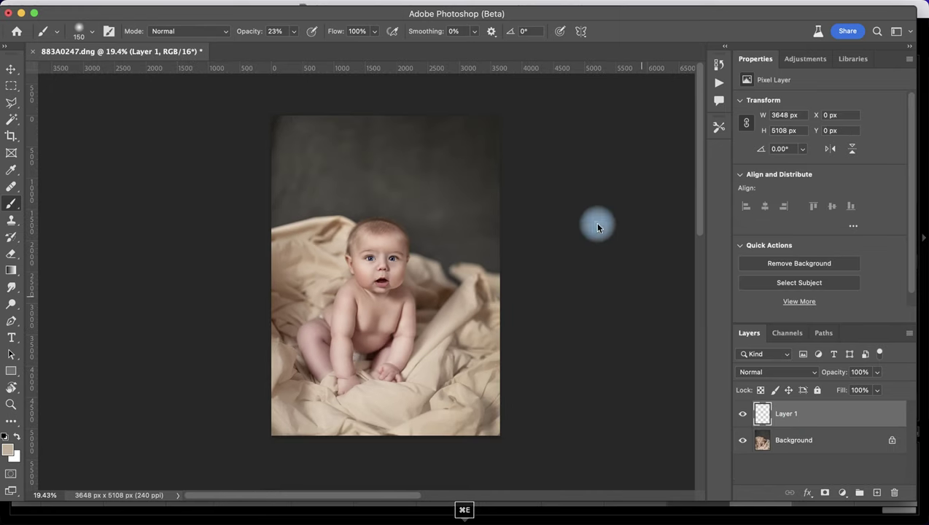
{"action": "left_click", "coordinate": [741, 414]}
{"action": "left_click", "coordinate": [742, 413]}
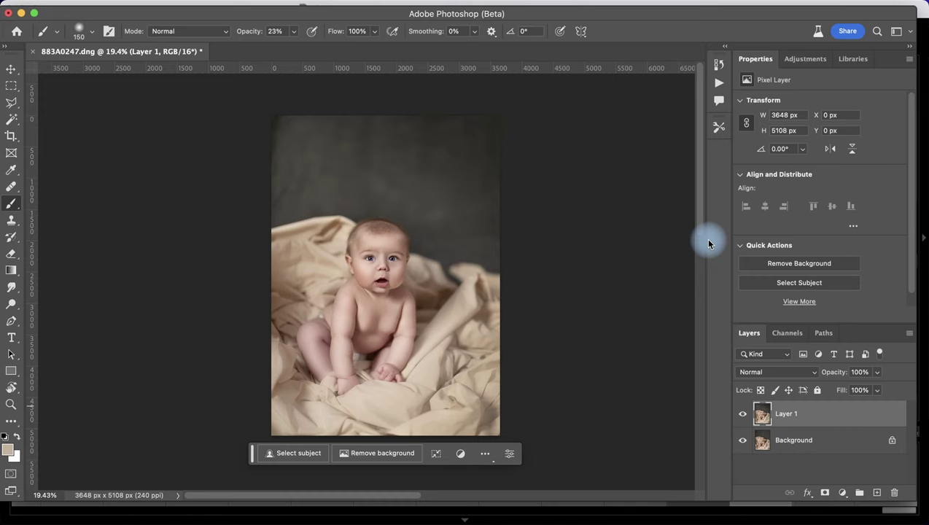
{"action": "key", "text": "super+s"}
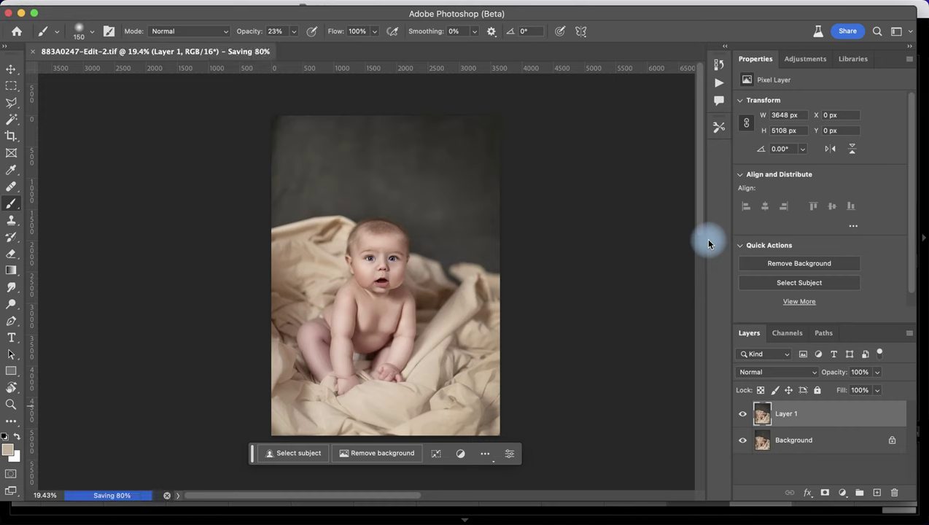
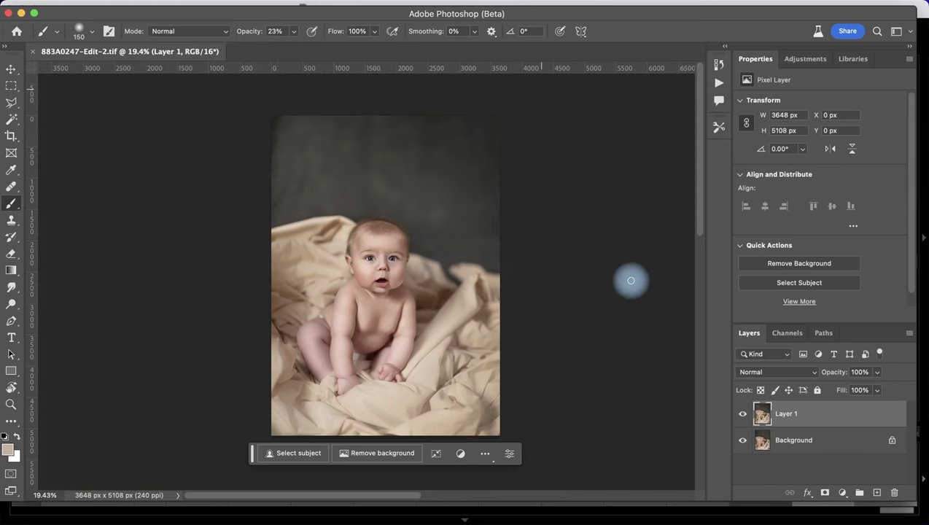
Step: Quit Photoshop without saving again and return to the edited photo in Lightroom Classic
{"action": "left_click", "coordinate": [584, 522]}
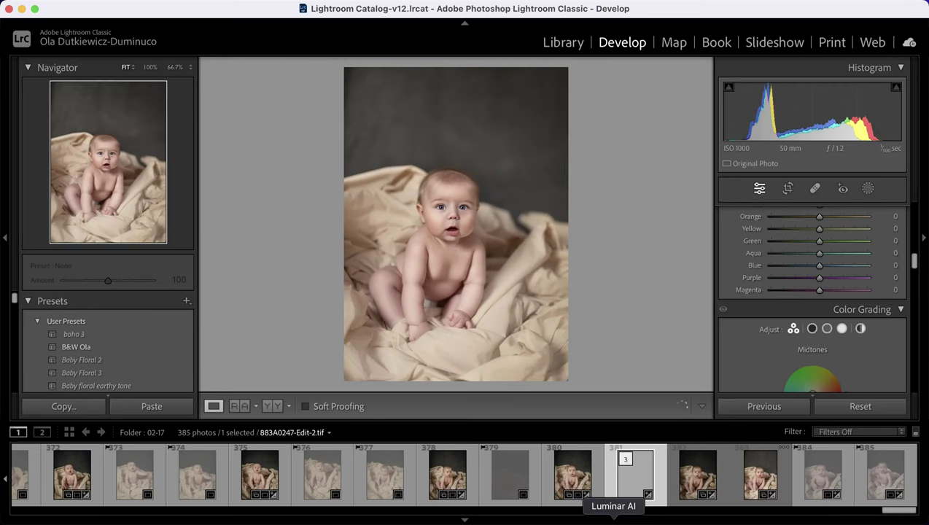
{"action": "left_click", "coordinate": [668, 519]}
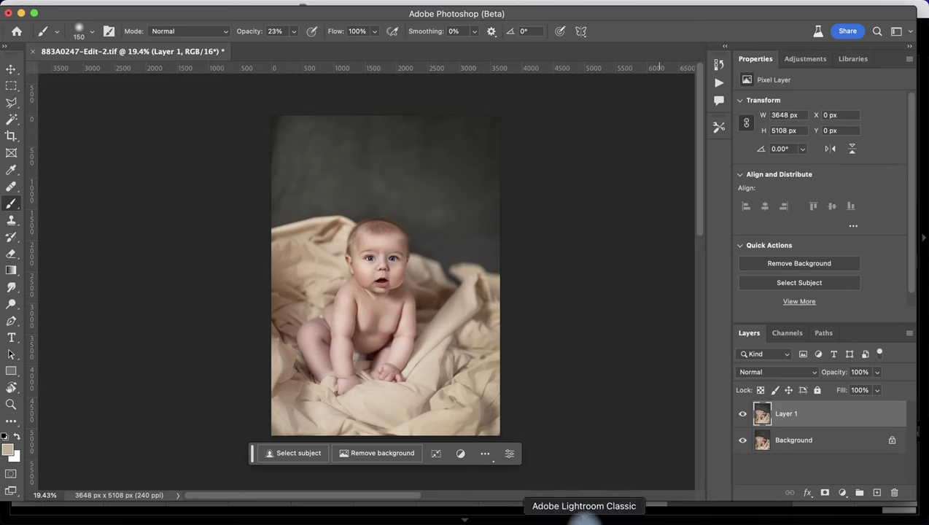
{"action": "key", "text": "super+q"}
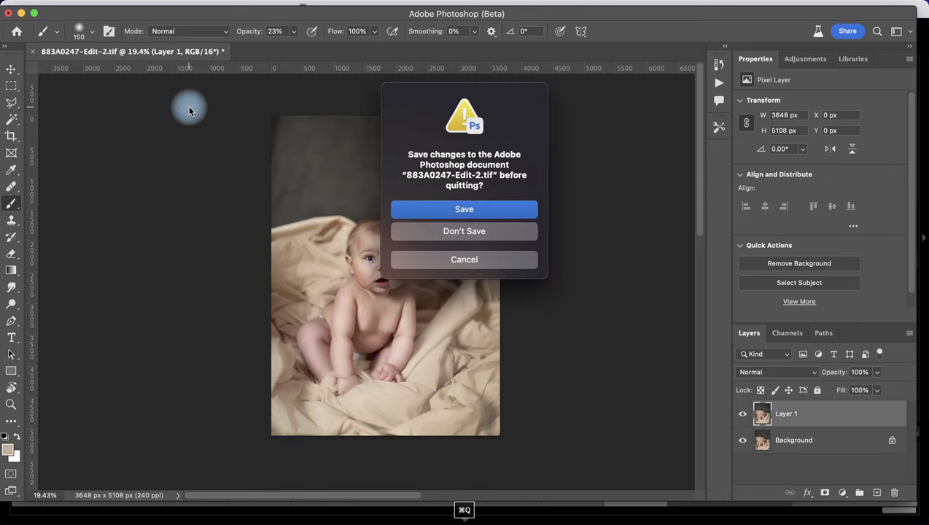
{"action": "left_click", "coordinate": [476, 233]}
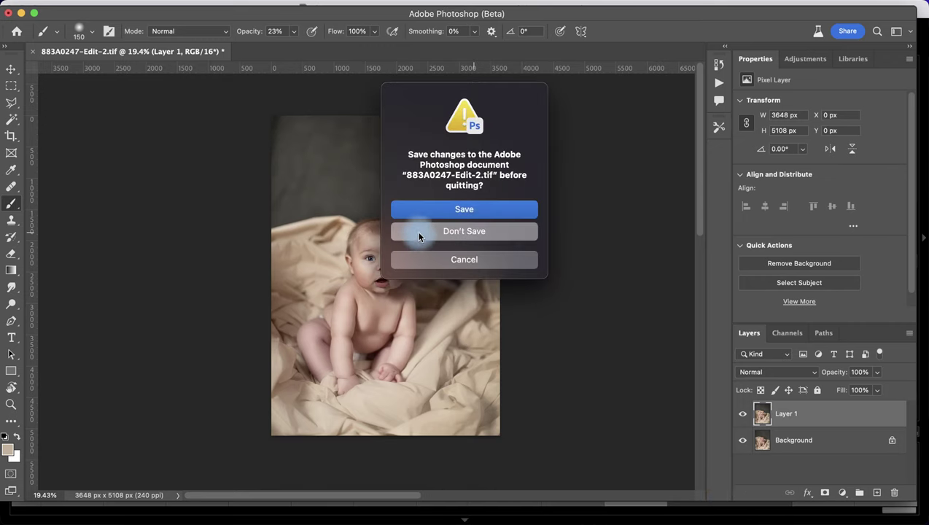
{"action": "left_click", "coordinate": [604, 312]}
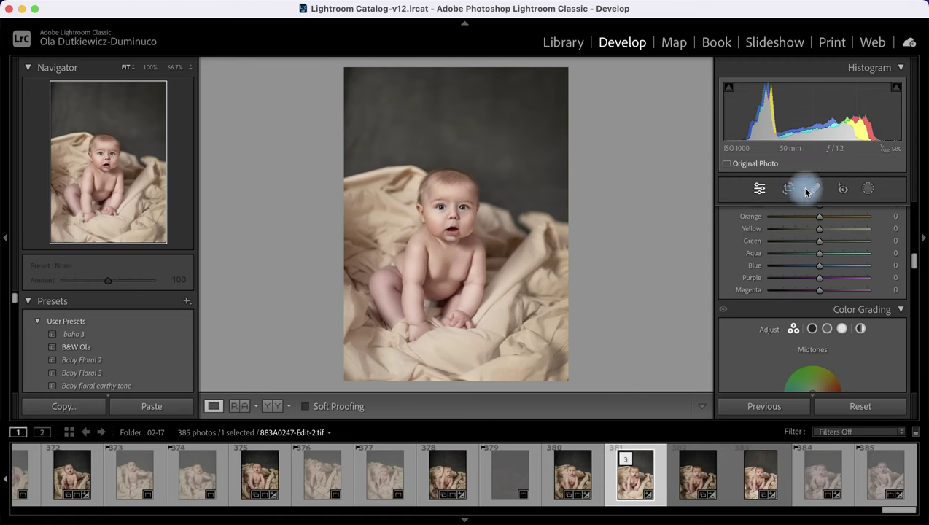
Step: Point the Detail preview at the baby's eye and set the Sharpening amount to 44
{"action": "left_click_drag", "start_coordinate": [915, 261], "coordinate": [907, 224]}
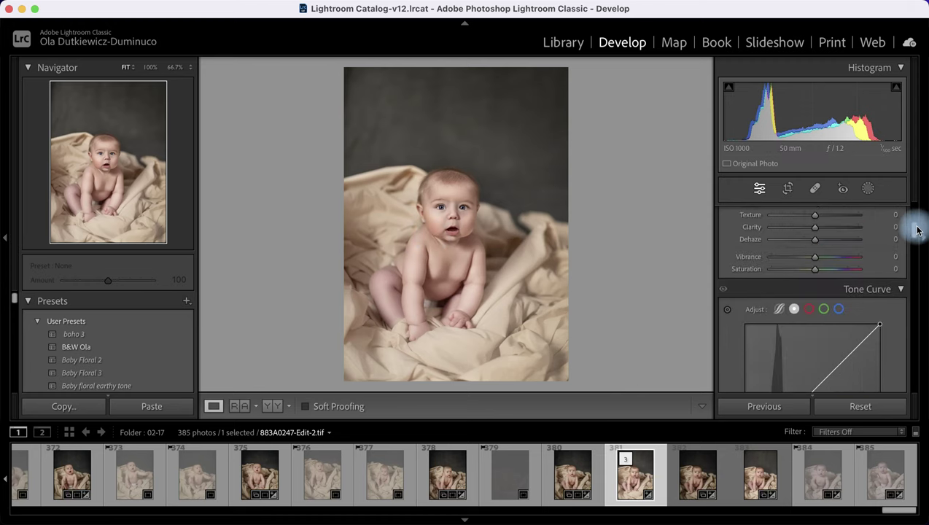
{"action": "scroll", "coordinate": [815, 286], "scroll_direction": "up", "scroll_amount": 2}
{"action": "left_click", "coordinate": [448, 210]}
{"action": "left_click_drag", "start_coordinate": [914, 230], "coordinate": [918, 297]}
{"action": "left_click_drag", "start_coordinate": [772, 296], "coordinate": [791, 304]}
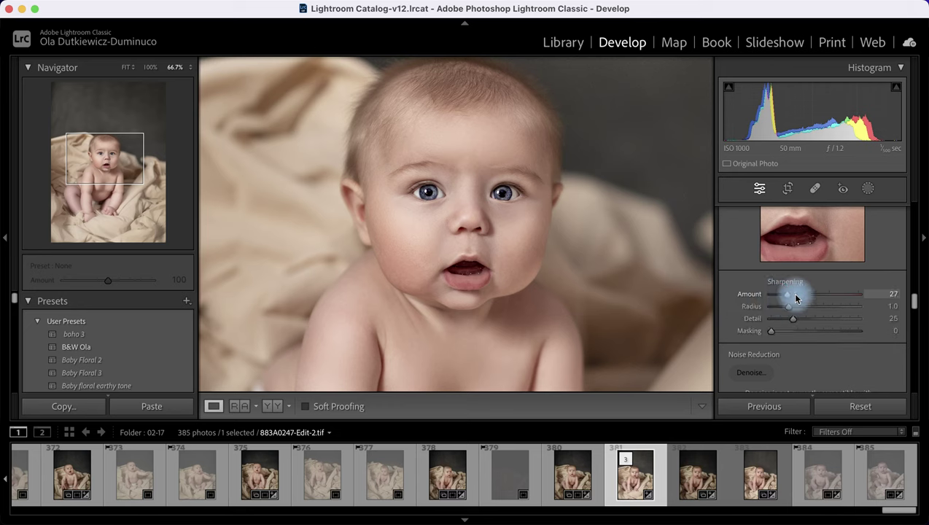
{"action": "left_click_drag", "start_coordinate": [796, 230], "coordinate": [804, 286]}
{"action": "left_click_drag", "start_coordinate": [784, 232], "coordinate": [787, 259]}
{"action": "scroll", "coordinate": [743, 248], "scroll_direction": "up", "scroll_amount": 3}
{"action": "left_click", "coordinate": [728, 226]}
{"action": "left_click", "coordinate": [489, 195]}
{"action": "left_click_drag", "start_coordinate": [490, 196], "coordinate": [448, 197]}
{"action": "left_click_drag", "start_coordinate": [787, 360], "coordinate": [796, 385]}
{"action": "scroll", "coordinate": [797, 383], "scroll_direction": "down", "scroll_amount": 1}
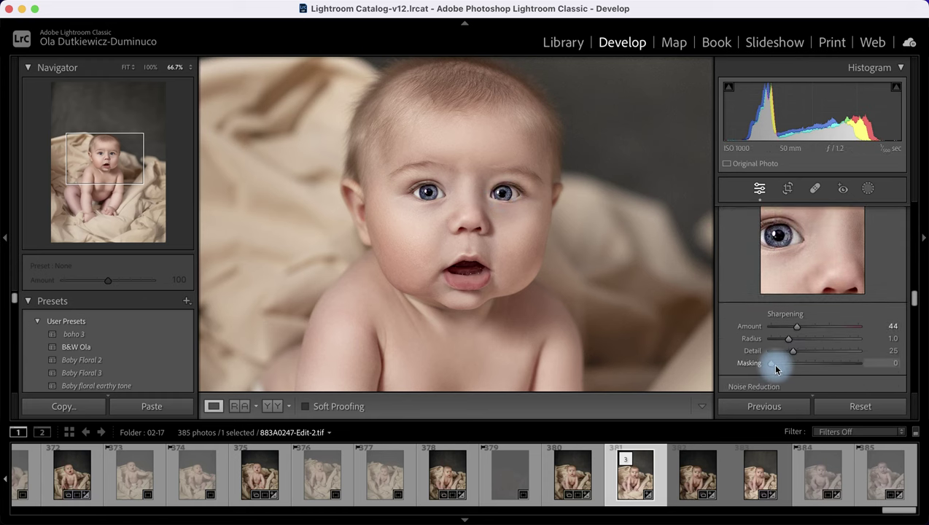
Step: Set the Sharpening masking to 78
{"action": "left_click_drag", "start_coordinate": [772, 370], "coordinate": [845, 367]}
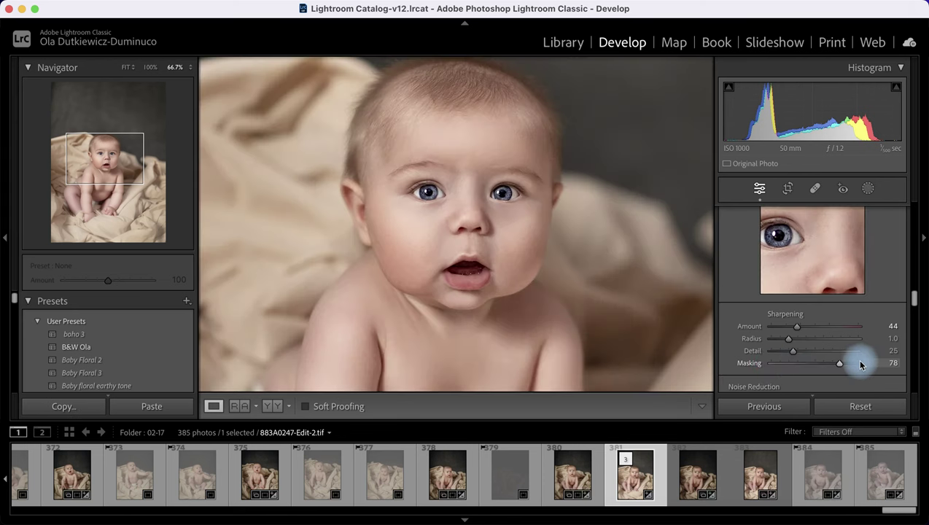
{"action": "scroll", "coordinate": [736, 226], "scroll_direction": "up", "scroll_amount": 2}
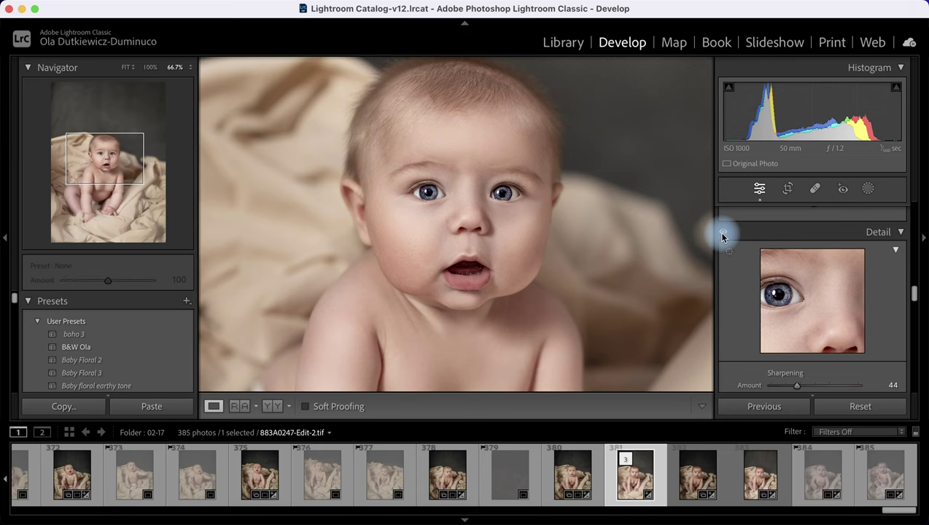
{"action": "scroll", "coordinate": [800, 300], "scroll_direction": "down", "scroll_amount": 3}
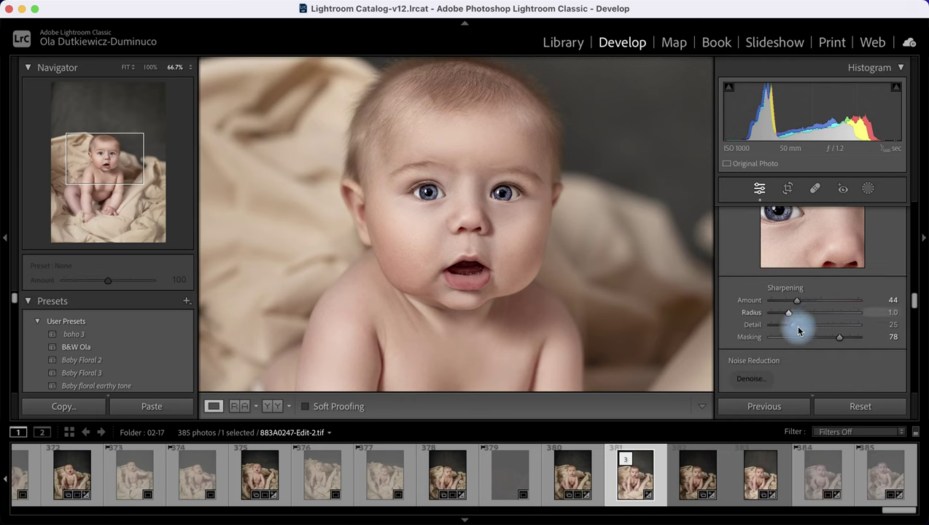
Step: Add some manual luminance noise reduction while checking the dark backdrop and the baby's face at 50% zoom
{"action": "scroll", "coordinate": [798, 330], "scroll_direction": "down", "scroll_amount": 5}
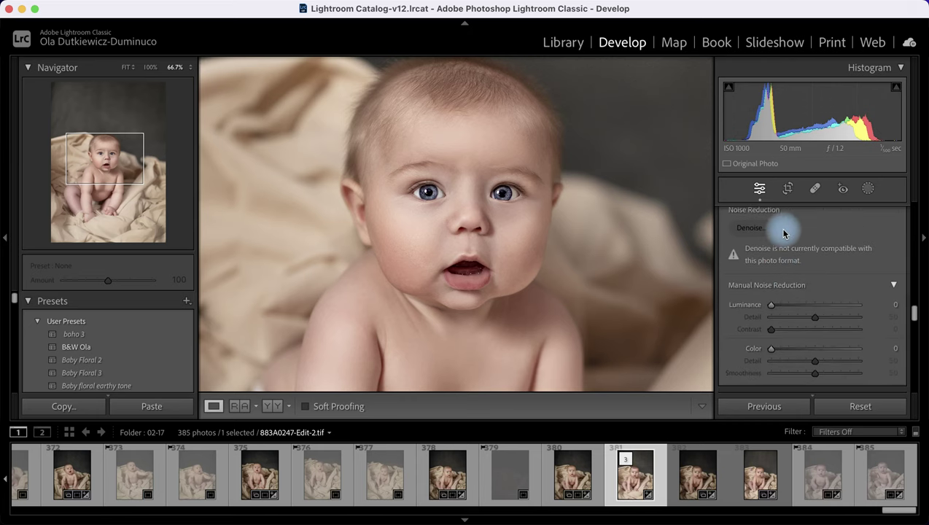
{"action": "left_click", "coordinate": [496, 235]}
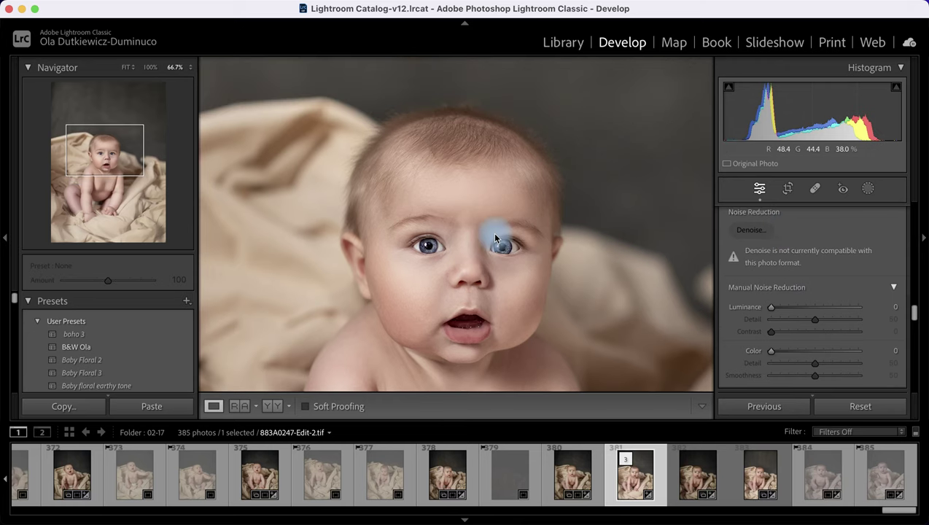
{"action": "scroll", "coordinate": [491, 252], "scroll_direction": "up", "scroll_amount": 5}
{"action": "key", "text": "super+minus"}
{"action": "left_click", "coordinate": [127, 68]}
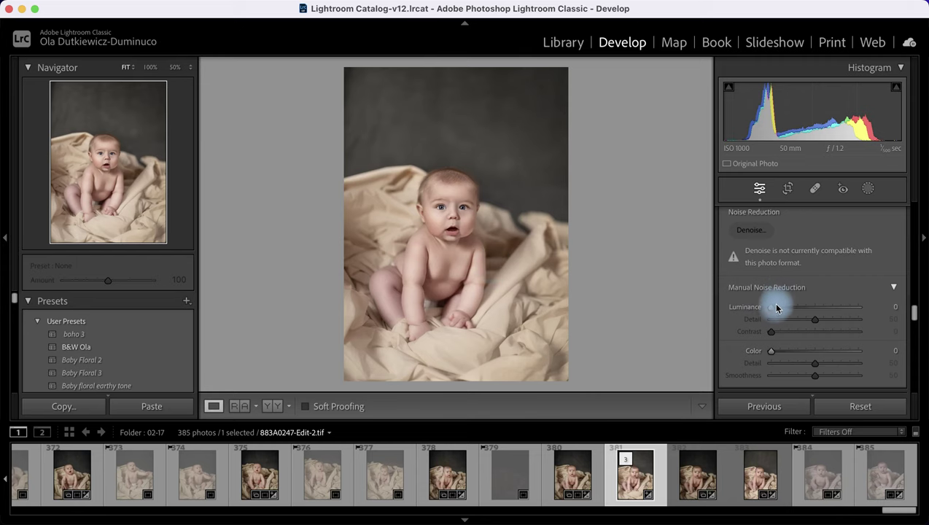
{"action": "left_click", "coordinate": [457, 140]}
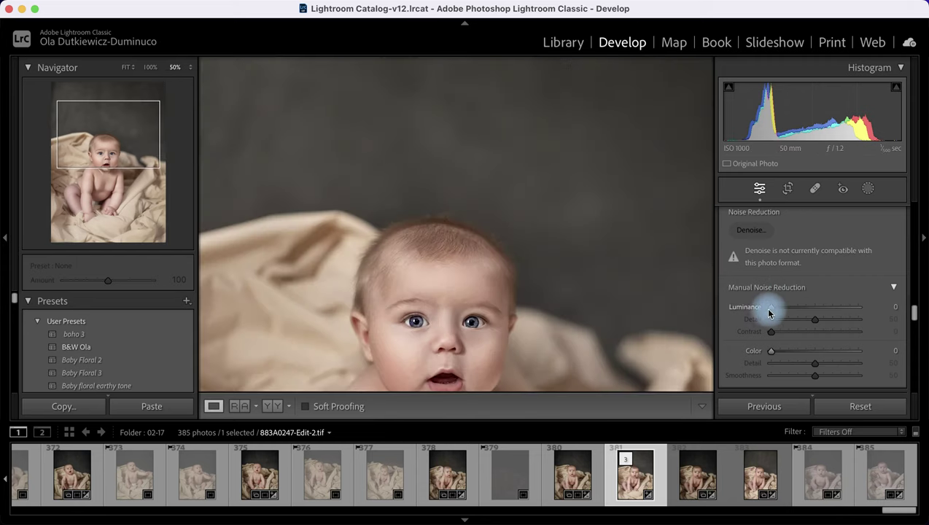
{"action": "left_click_drag", "start_coordinate": [772, 311], "coordinate": [795, 309]}
{"action": "left_click_drag", "start_coordinate": [509, 279], "coordinate": [509, 160]}
{"action": "scroll", "coordinate": [840, 245], "scroll_direction": "down", "scroll_amount": 5}
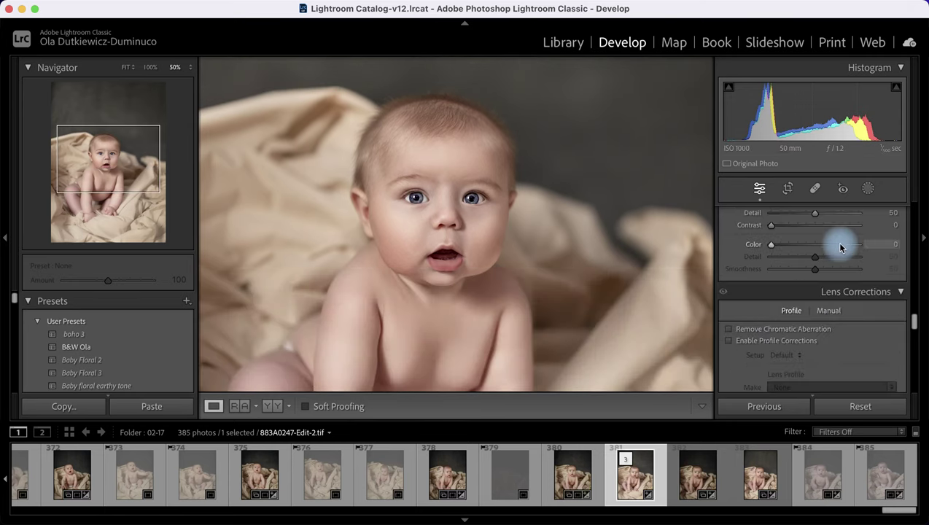
Step: Raise the Sharpening amount to 83 and compare the photo before and after the adjustments
{"action": "scroll", "coordinate": [840, 246], "scroll_direction": "up", "scroll_amount": 8}
{"action": "scroll", "coordinate": [840, 248], "scroll_direction": "up", "scroll_amount": 3}
{"action": "left_click_drag", "start_coordinate": [797, 325], "coordinate": [818, 331]}
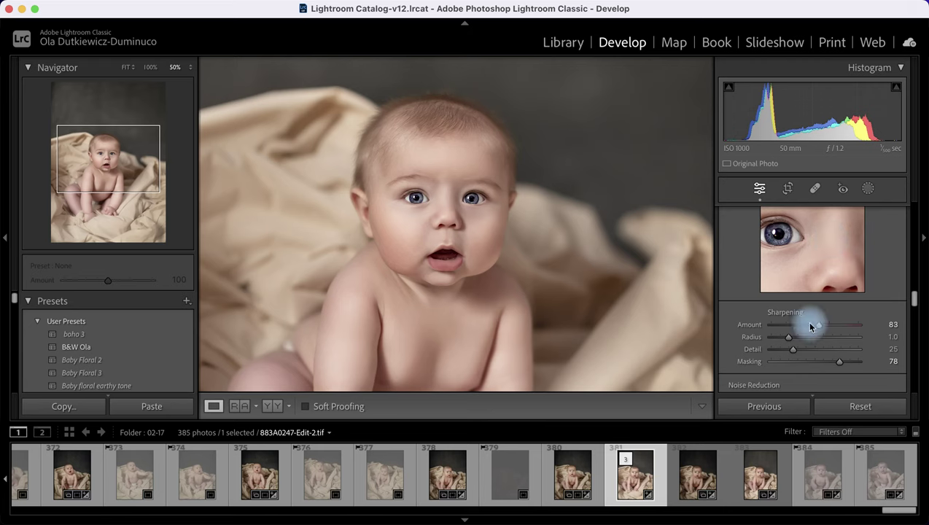
{"action": "key", "text": "backslash"}
{"action": "key", "text": "backslash"}
{"action": "key", "text": "backslash"}
{"action": "key", "text": "backslash"}
{"action": "key", "text": "backslash"}
{"action": "key", "text": "backslash"}
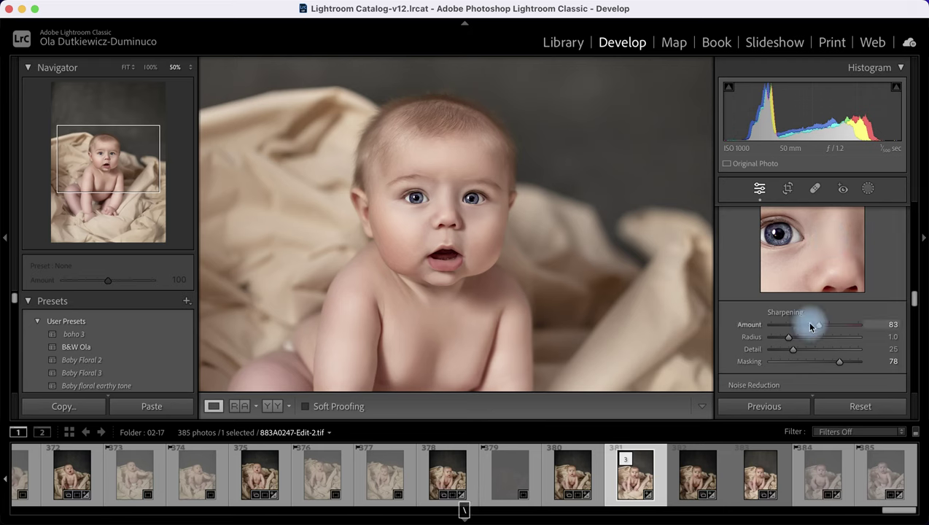
Step: Lift the black point of the tone curve to input 0, output 9
{"action": "left_click", "coordinate": [464, 232]}
{"action": "scroll", "coordinate": [837, 255], "scroll_direction": "up", "scroll_amount": 10}
{"action": "scroll", "coordinate": [838, 257], "scroll_direction": "up", "scroll_amount": 8}
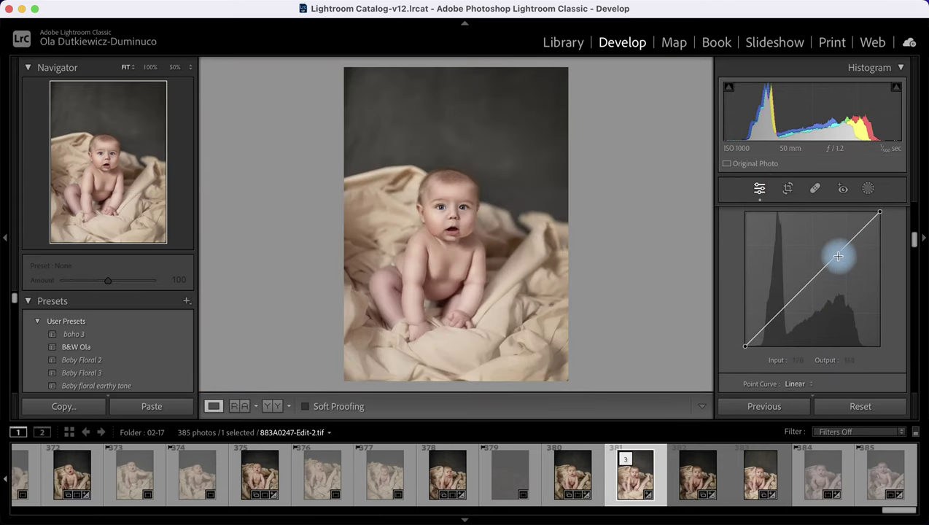
{"action": "scroll", "coordinate": [839, 257], "scroll_direction": "down", "scroll_amount": 5}
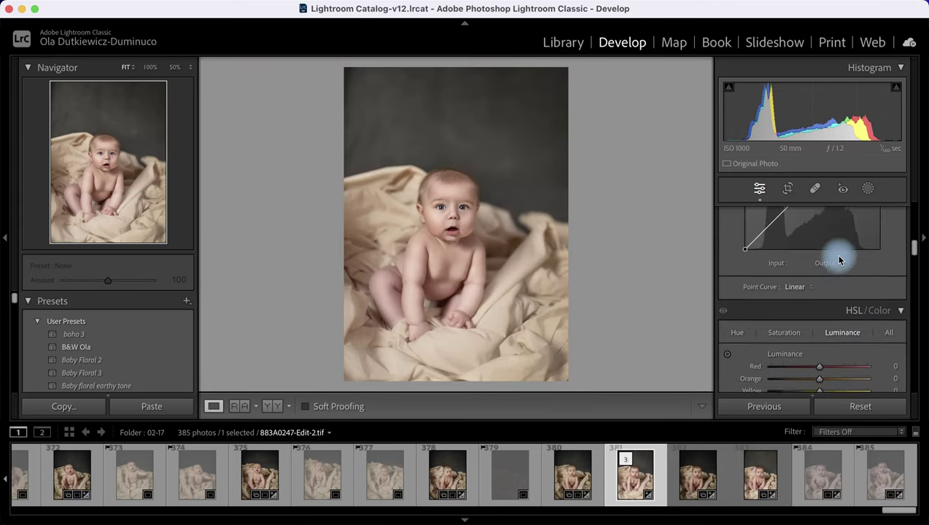
{"action": "scroll", "coordinate": [839, 255], "scroll_direction": "up", "scroll_amount": 2}
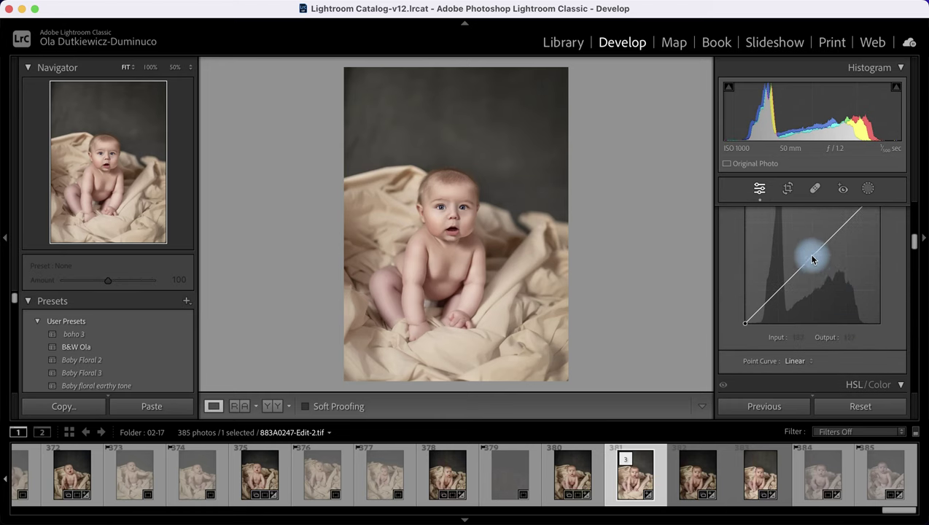
{"action": "left_click", "coordinate": [812, 258]}
{"action": "left_click_drag", "start_coordinate": [746, 328], "coordinate": [745, 323]}
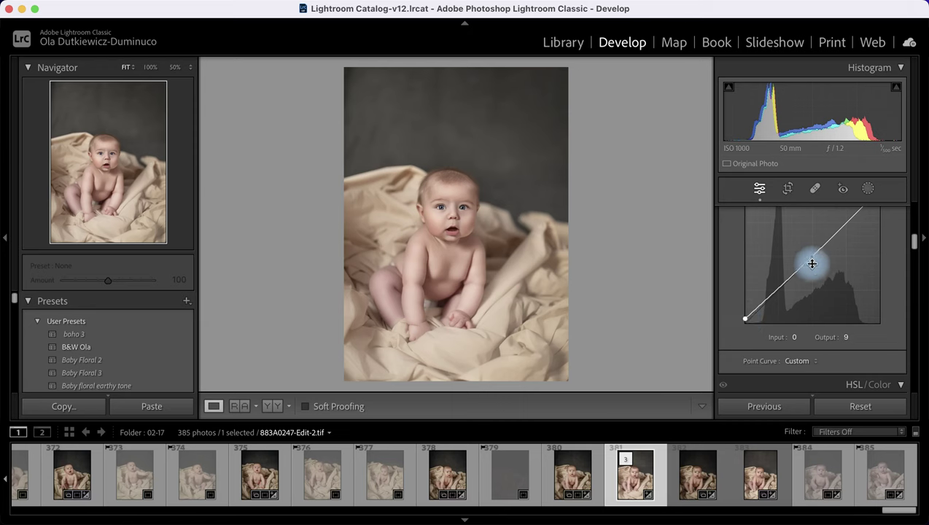
Step: Lower the tone curve's midpoint to input 128, output 115, and pull its white point slightly inward
{"action": "scroll", "coordinate": [812, 265], "scroll_direction": "up", "scroll_amount": 1}
{"action": "left_click_drag", "start_coordinate": [813, 282], "coordinate": [814, 288]}
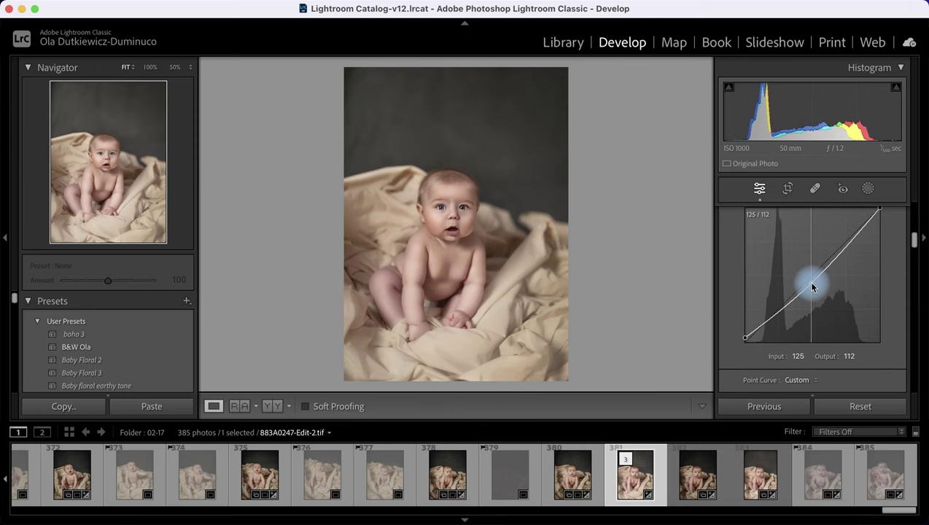
{"action": "scroll", "coordinate": [836, 238], "scroll_direction": "up", "scroll_amount": 1}
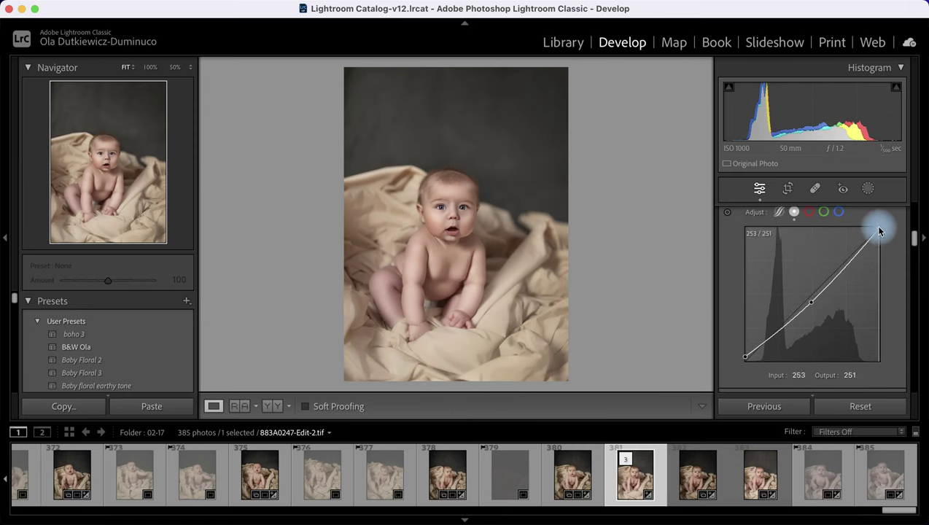
{"action": "left_click_drag", "start_coordinate": [880, 232], "coordinate": [876, 230]}
{"action": "scroll", "coordinate": [730, 232], "scroll_direction": "up", "scroll_amount": 1}
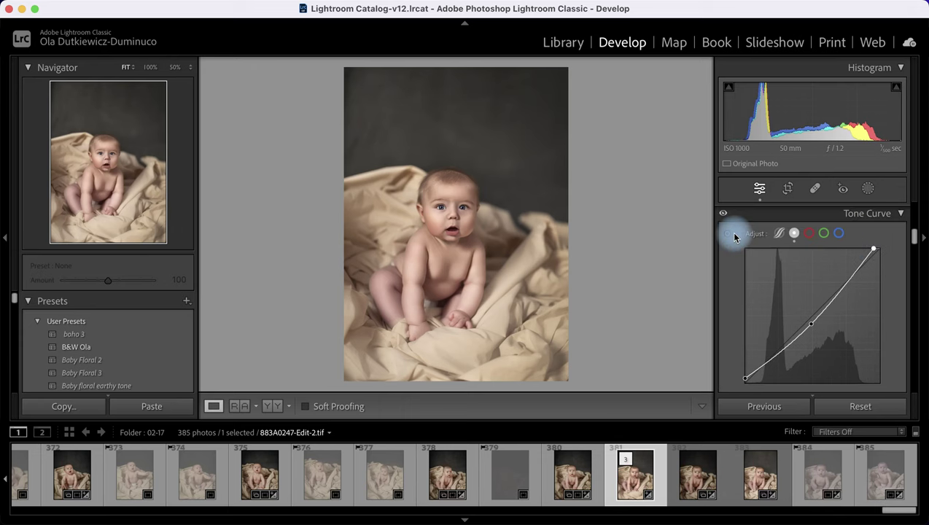
{"action": "scroll", "coordinate": [723, 216], "scroll_direction": "down", "scroll_amount": 2}
{"action": "left_click_drag", "start_coordinate": [813, 290], "coordinate": [815, 289]}
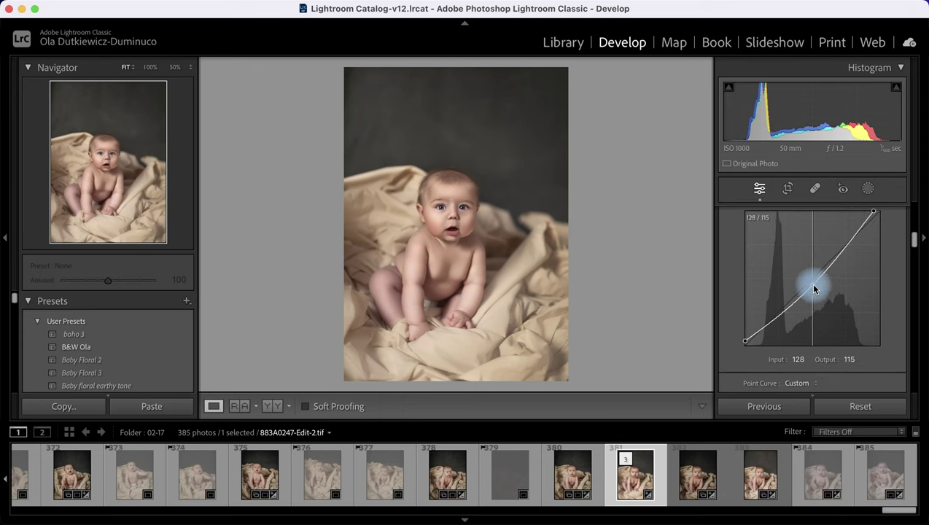
Step: Set the photo's Contrast to +8
{"action": "scroll", "coordinate": [730, 230], "scroll_direction": "up", "scroll_amount": 2}
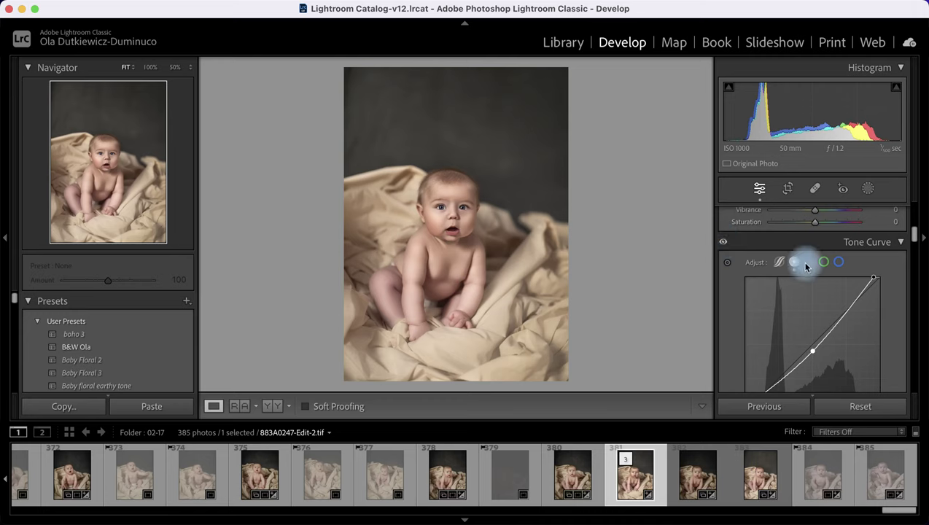
{"action": "scroll", "coordinate": [809, 277], "scroll_direction": "up", "scroll_amount": 5}
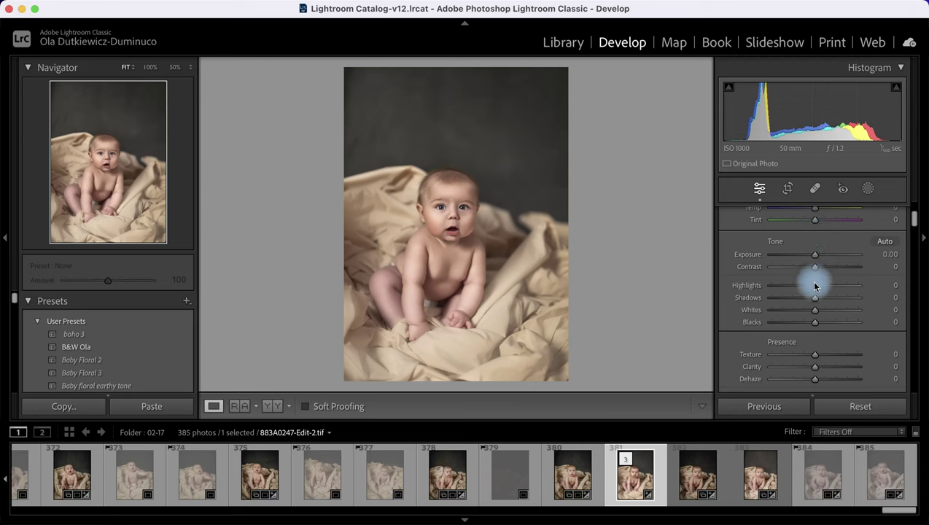
{"action": "left_click_drag", "start_coordinate": [818, 266], "coordinate": [820, 266]}
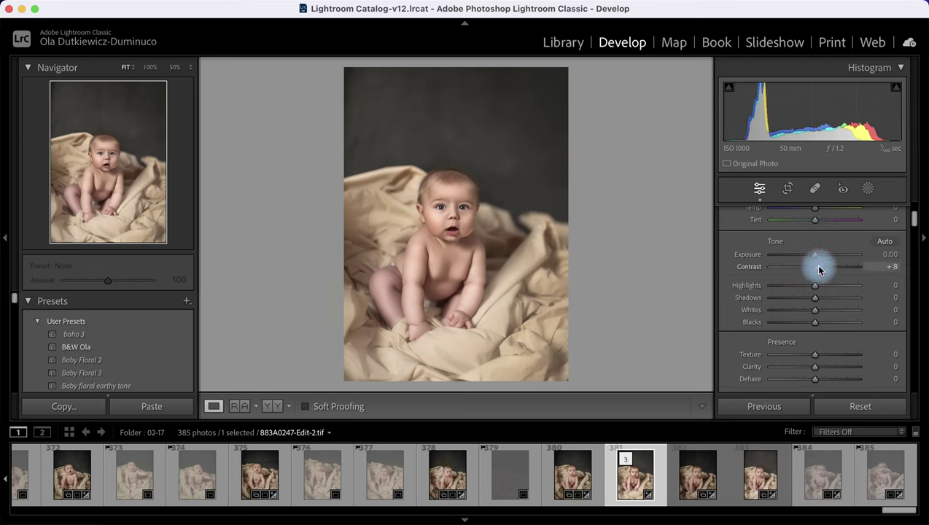
Step: Compare the photo before and after its adjustments, and launch Adobe Photoshop (Beta)
{"action": "key", "text": "backslash"}
{"action": "key", "text": "backslash"}
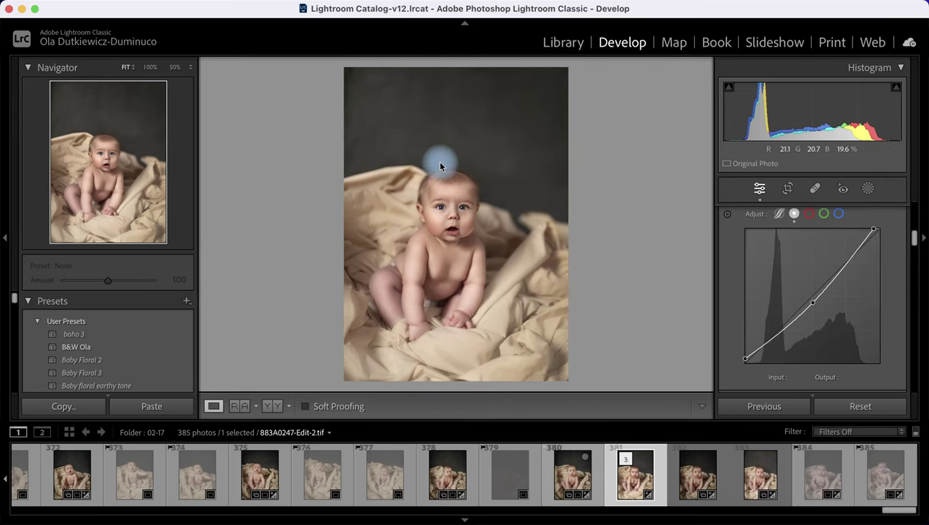
{"action": "key", "text": "super+space"}
{"action": "key", "text": "super+space"}
{"action": "key", "text": "super+space"}
{"action": "type", "text": "oto"}
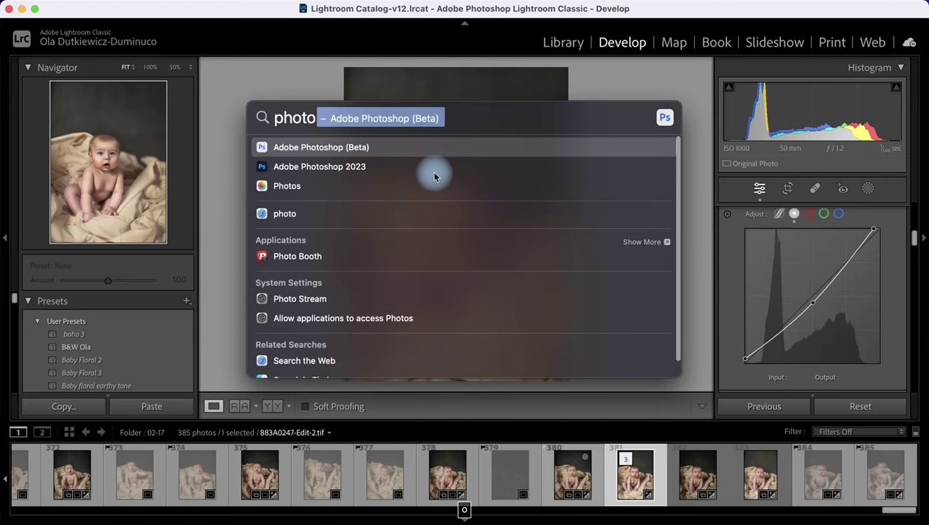
{"action": "left_click", "coordinate": [340, 148]}
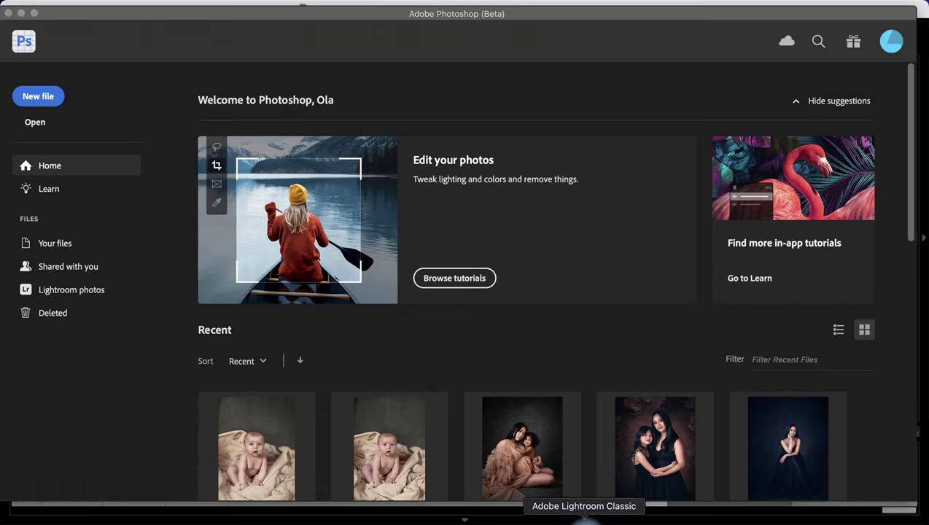
Step: Return to Lightroom Classic and open a copy of the photo with Lightroom adjustments in Adobe Photoshop (Beta)
{"action": "left_click", "coordinate": [584, 519]}
{"action": "right_click", "coordinate": [437, 203]}
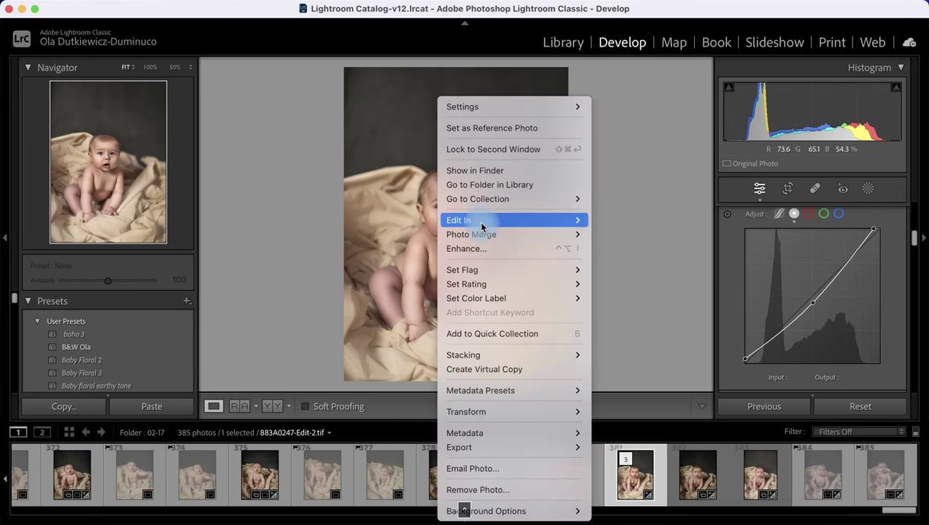
{"action": "mouse_move", "coordinate": [481, 220]}
{"action": "left_click", "coordinate": [659, 220]}
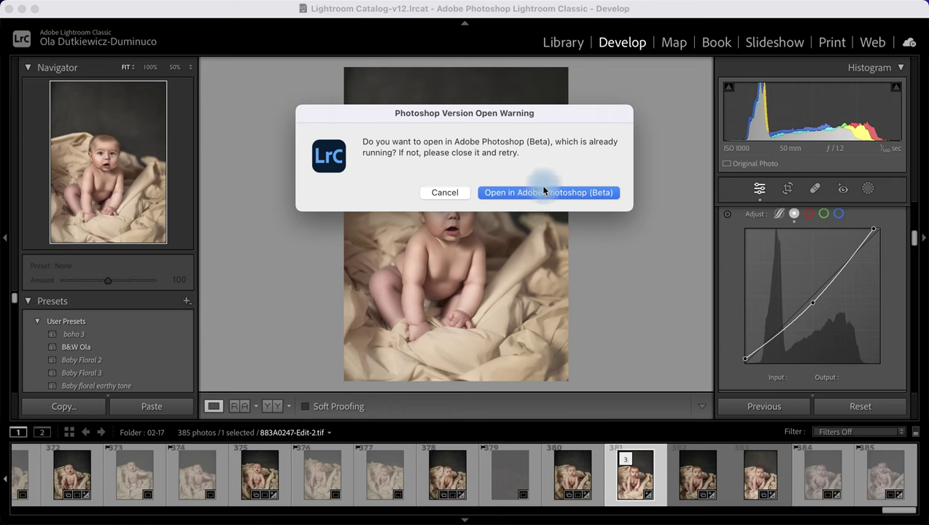
{"action": "left_click", "coordinate": [541, 190]}
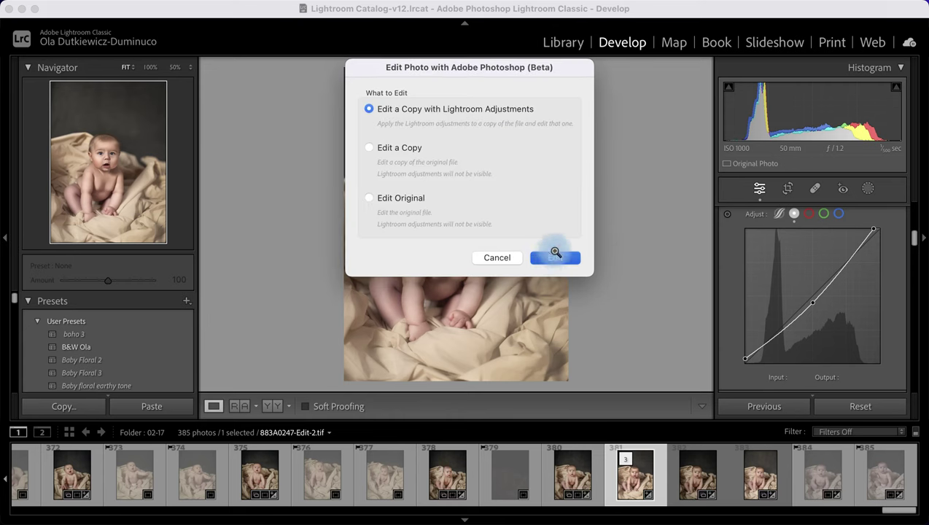
{"action": "left_click", "coordinate": [555, 255]}
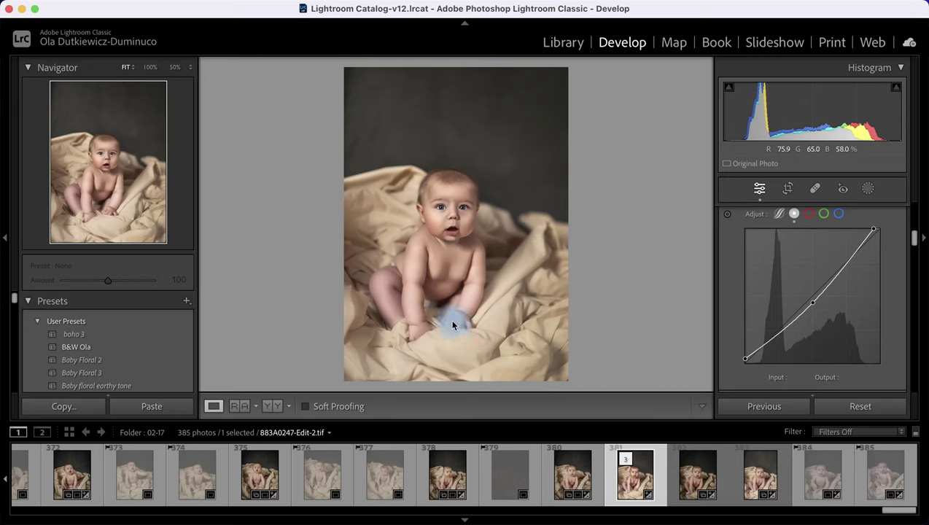
{"action": "key", "text": "super+Tab"}
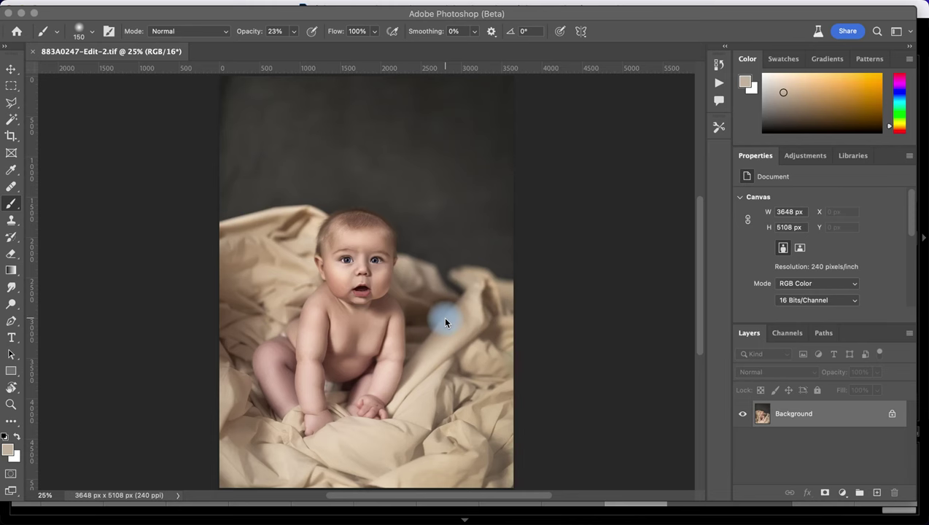
Step: Duplicate the background layer and extend the canvas beyond the photo's left, top and bottom edges to about 3905 x 5468 px at 5:7
{"action": "key", "text": "super+j"}
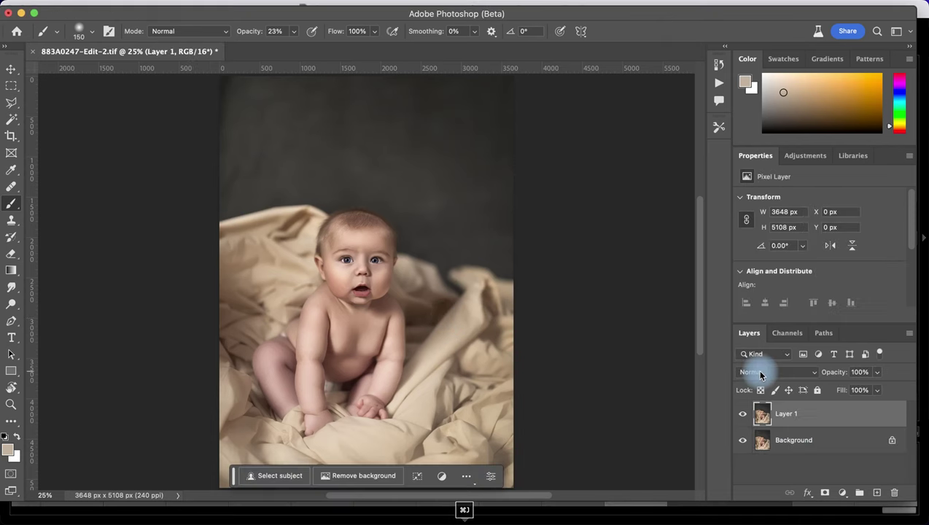
{"action": "left_click", "coordinate": [12, 86]}
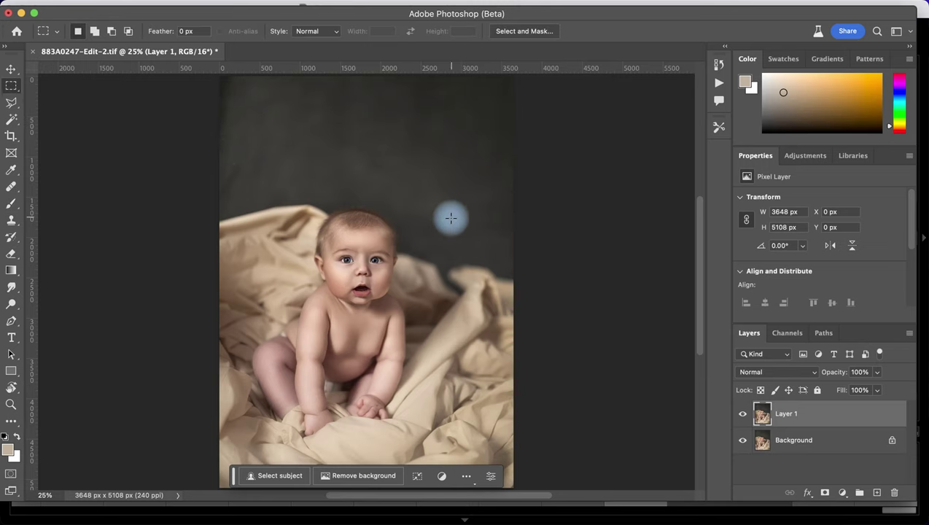
{"action": "scroll", "coordinate": [462, 140], "scroll_direction": "down", "scroll_amount": 2}
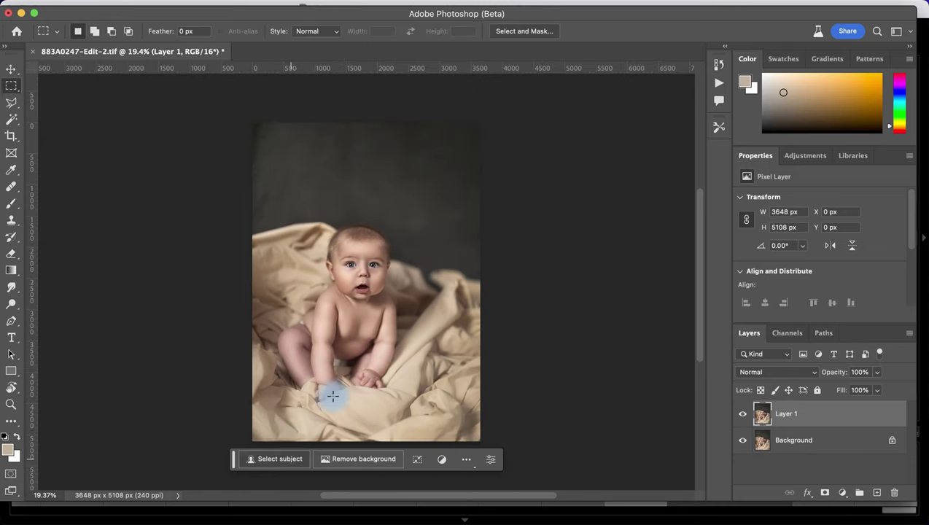
{"action": "key", "text": "c"}
{"action": "left_click_drag", "start_coordinate": [251, 275], "coordinate": [240, 283]}
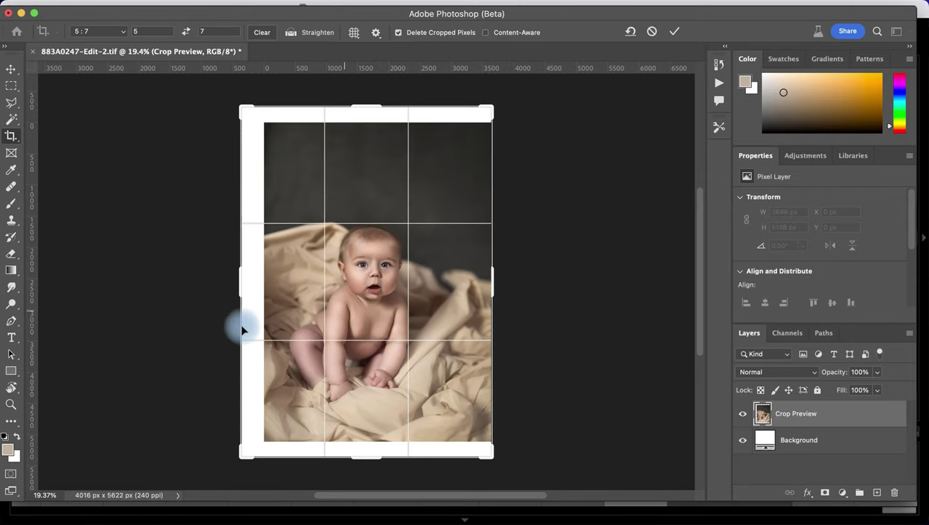
{"action": "left_click_drag", "start_coordinate": [239, 290], "coordinate": [248, 281]}
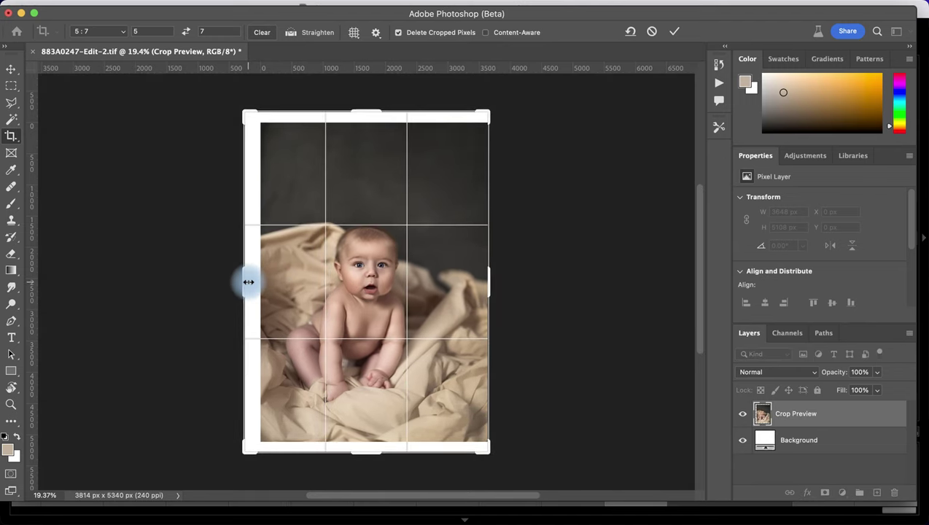
{"action": "key", "text": "Return"}
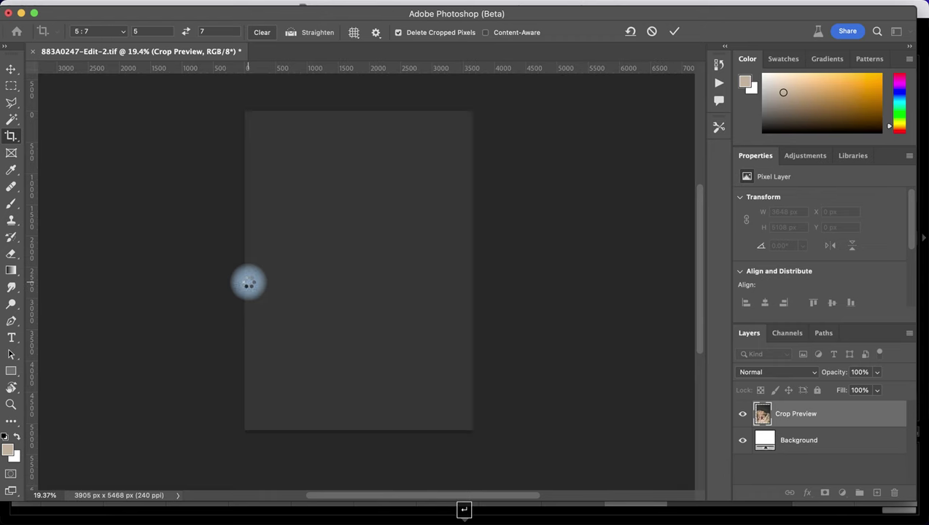
Step: Select the empty border with a slight overlap into the photo and fill it using Generative Fill with the prompt "background"
{"action": "left_click", "coordinate": [11, 86]}
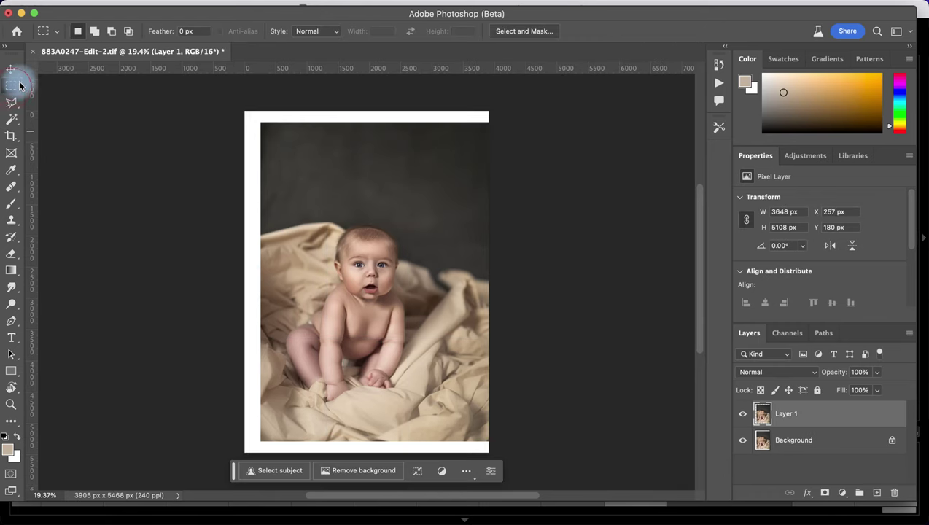
{"action": "left_click_drag", "start_coordinate": [496, 117], "coordinate": [271, 437]}
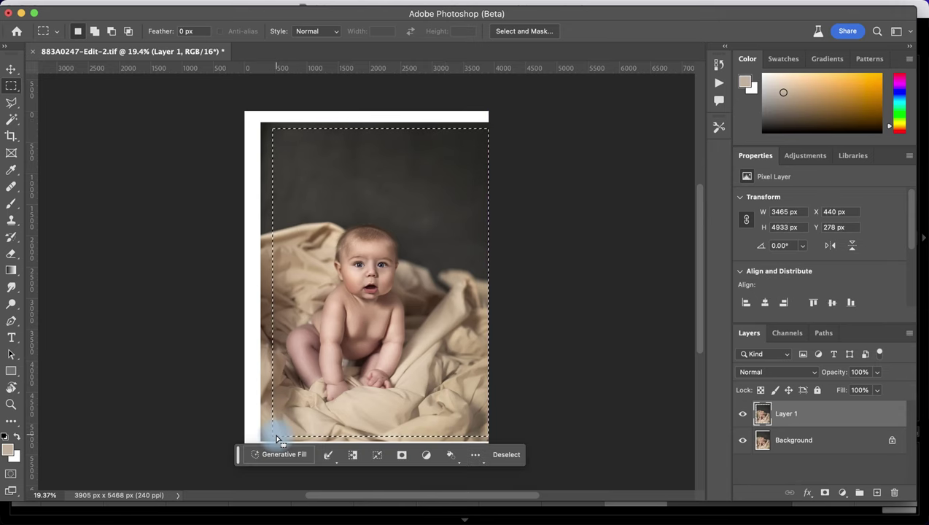
{"action": "key", "text": "shift+super+i"}
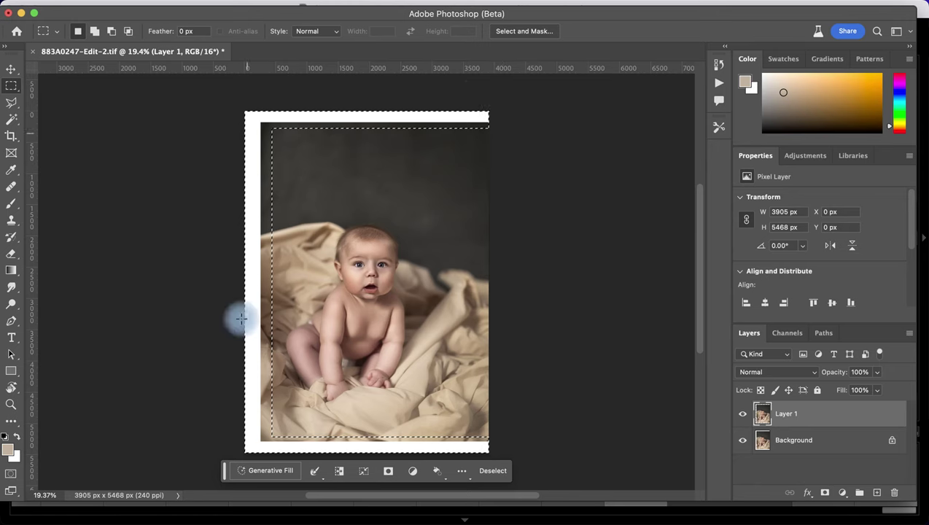
{"action": "left_click", "coordinate": [284, 472]}
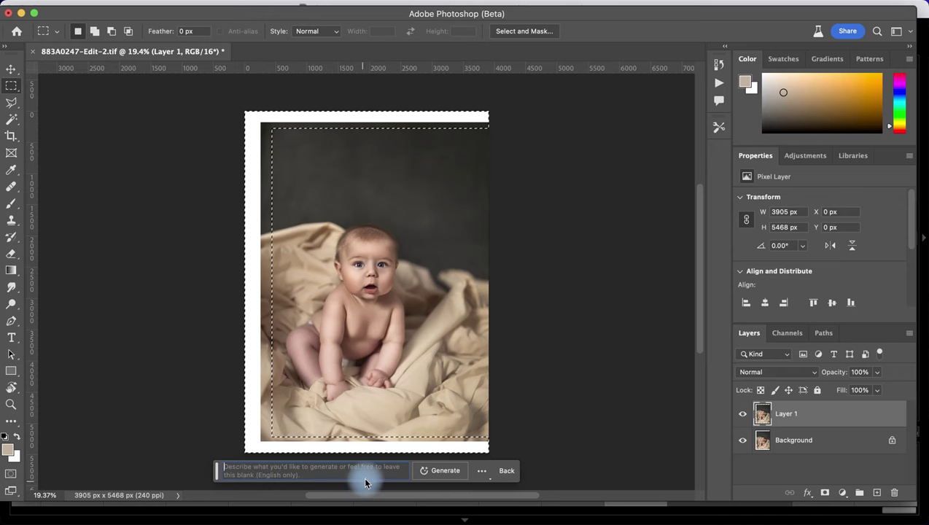
{"action": "left_click", "coordinate": [447, 470]}
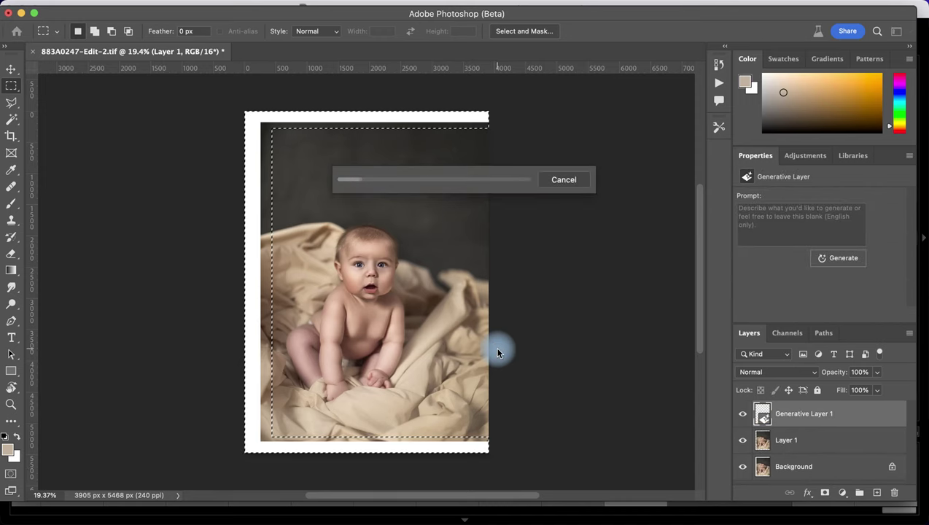
{"action": "key", "text": "space"}
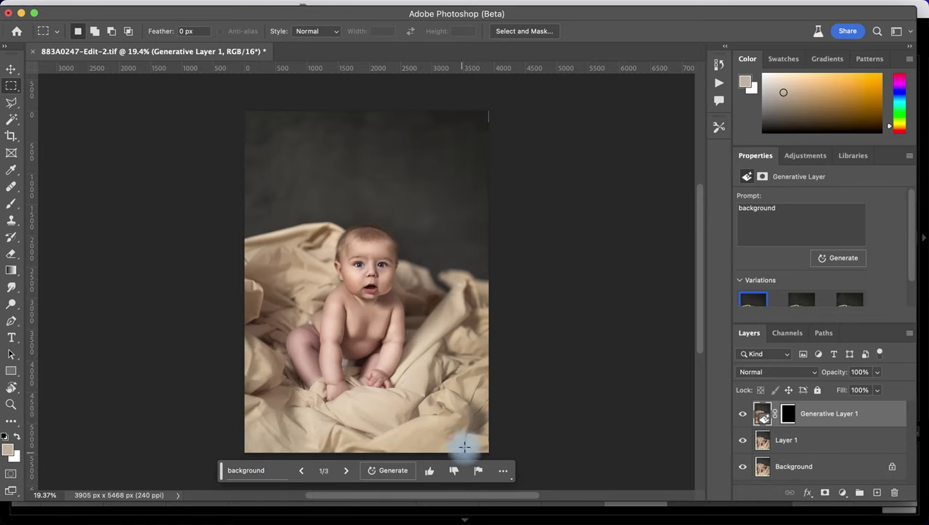
Step: Inspect the extended edges with the generative layer hidden and shown, and save the document
{"action": "scroll", "coordinate": [518, 201], "scroll_direction": "up", "scroll_amount": 10}
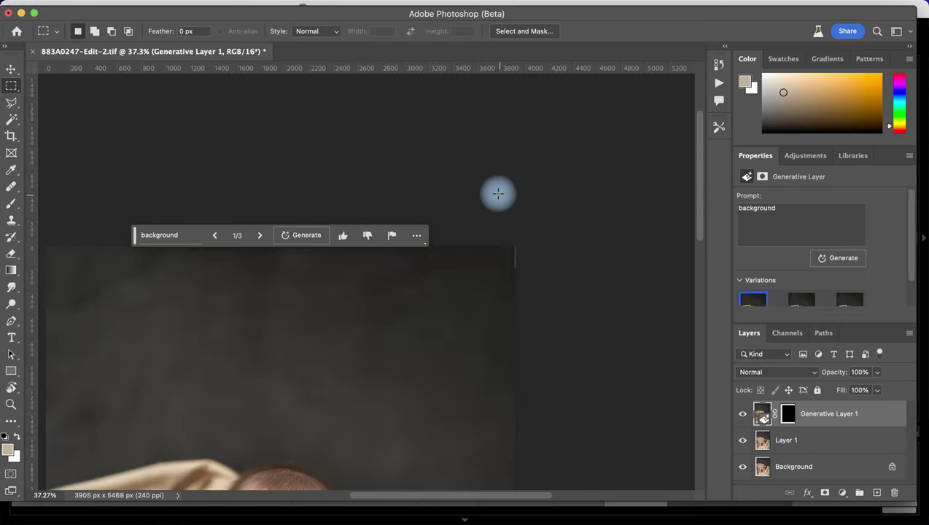
{"action": "scroll", "coordinate": [494, 211], "scroll_direction": "down", "scroll_amount": 8}
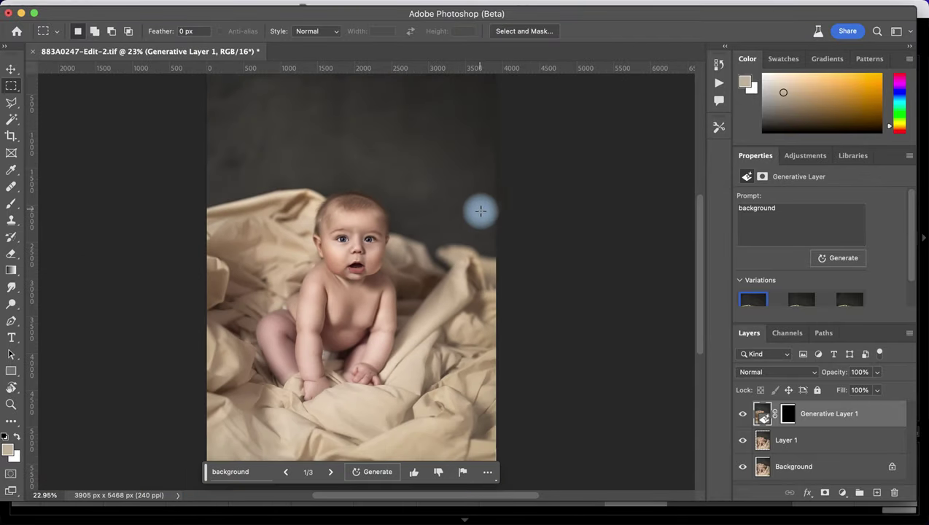
{"action": "left_click", "coordinate": [743, 413]}
{"action": "left_click", "coordinate": [742, 413]}
{"action": "scroll", "coordinate": [579, 339], "scroll_direction": "down", "scroll_amount": 1}
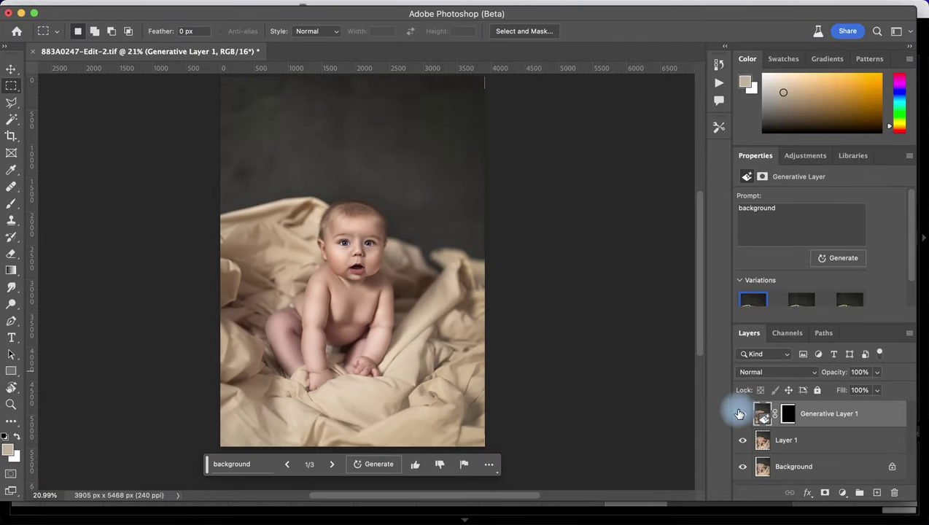
{"action": "left_click", "coordinate": [743, 412]}
{"action": "left_click", "coordinate": [743, 412]}
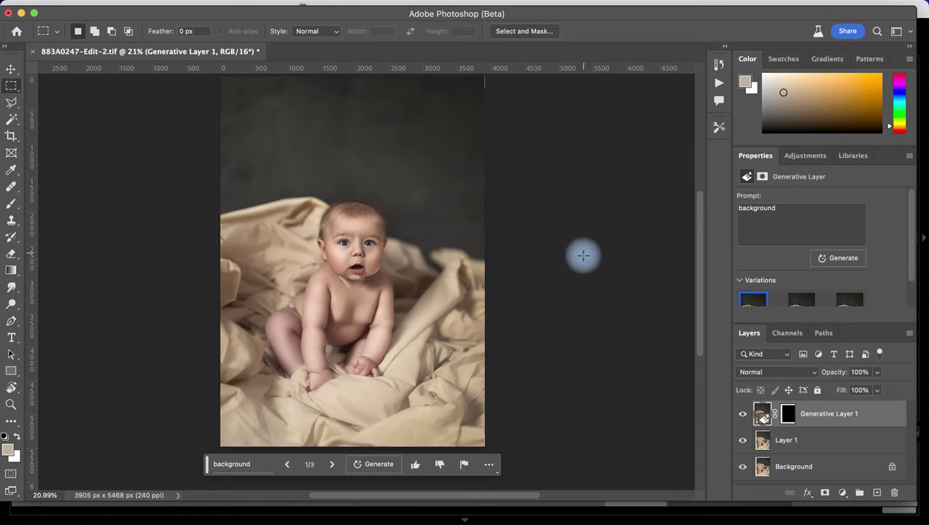
{"action": "scroll", "coordinate": [582, 256], "scroll_direction": "up", "scroll_amount": 1}
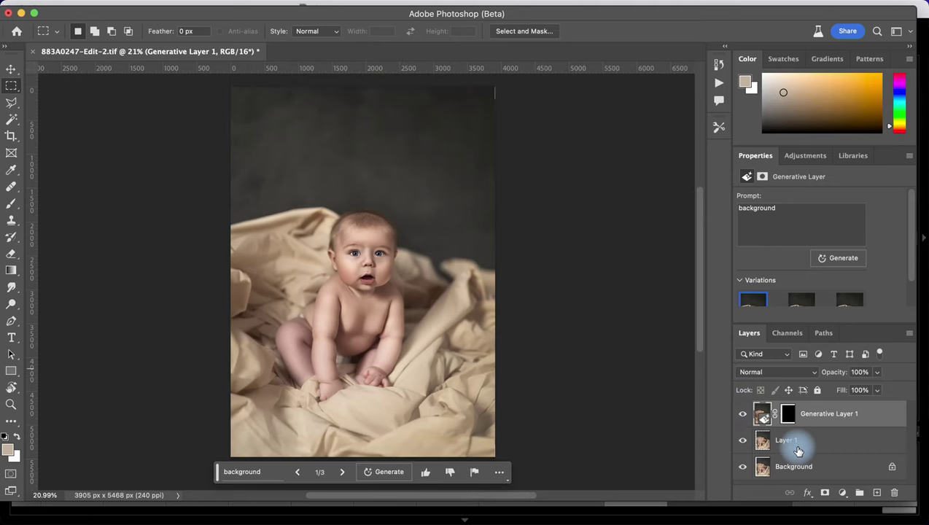
{"action": "key", "text": "super+s"}
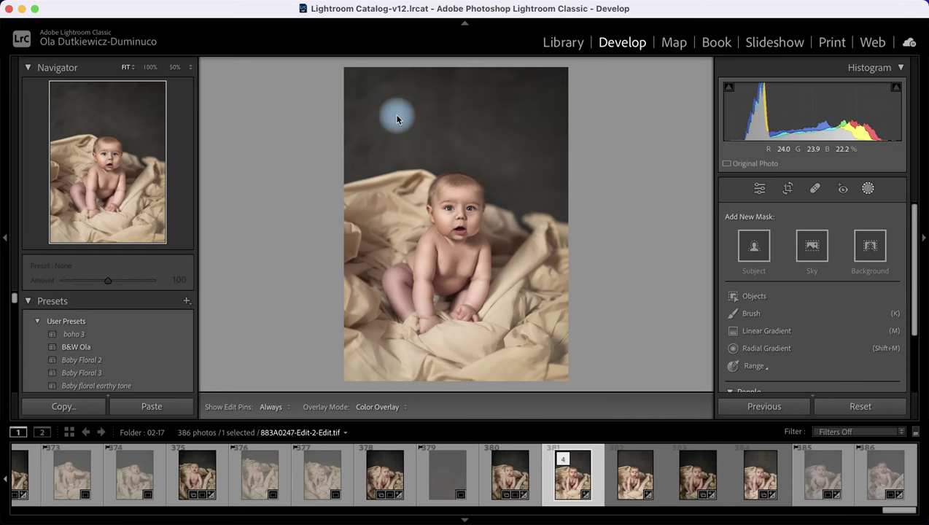
Step: Add a large radial gradient mask around the baby, slightly left of centre, invert it and set its Feather to 50
{"action": "left_click", "coordinate": [751, 349]}
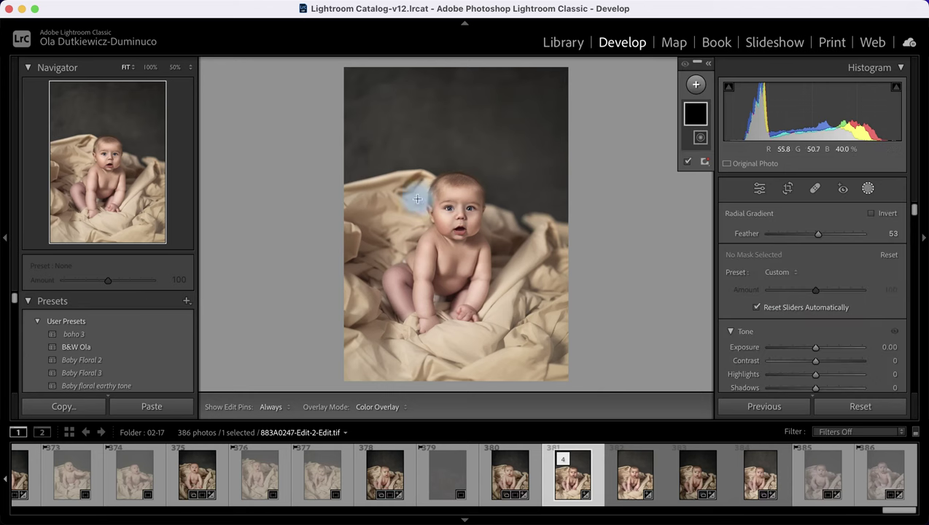
{"action": "left_click_drag", "start_coordinate": [399, 200], "coordinate": [508, 332]}
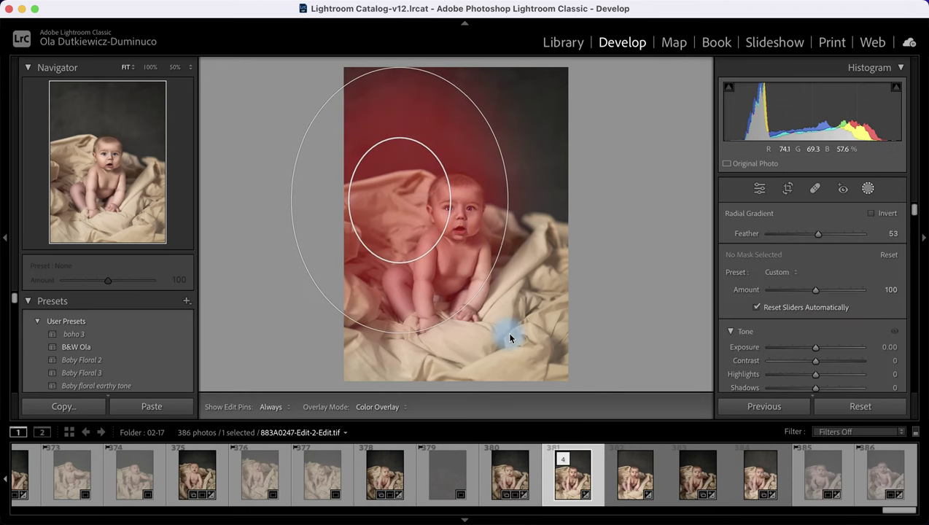
{"action": "left_click_drag", "start_coordinate": [531, 363], "coordinate": [535, 366]}
{"action": "left_click_drag", "start_coordinate": [408, 202], "coordinate": [444, 216]}
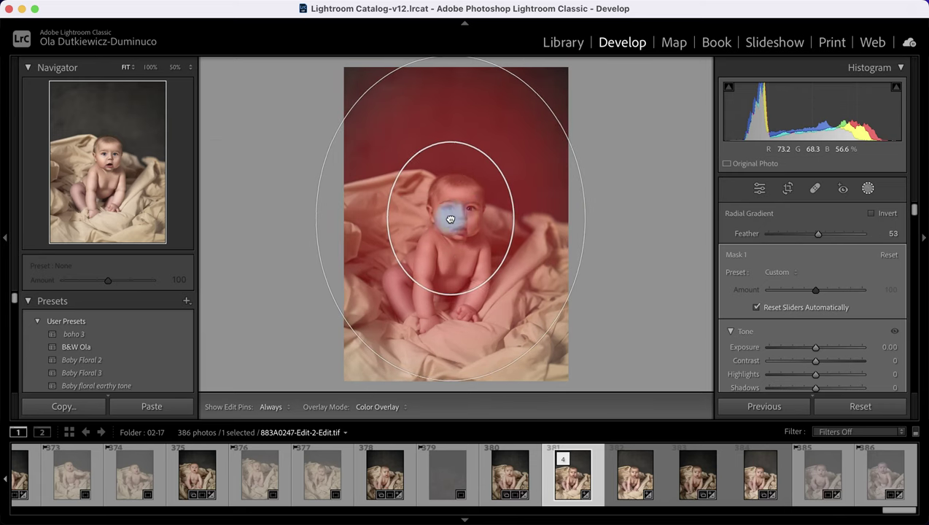
{"action": "left_click_drag", "start_coordinate": [143, 211], "coordinate": [420, 229]}
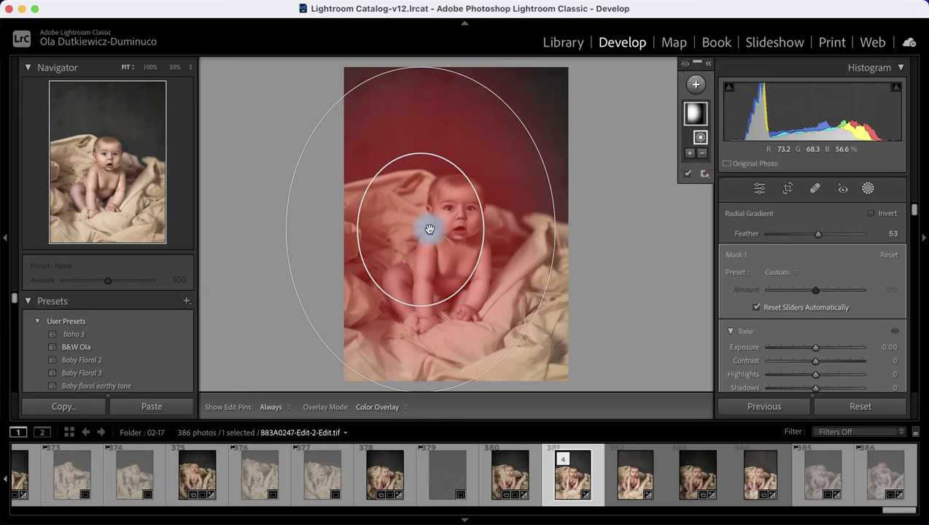
{"action": "left_click", "coordinate": [872, 215]}
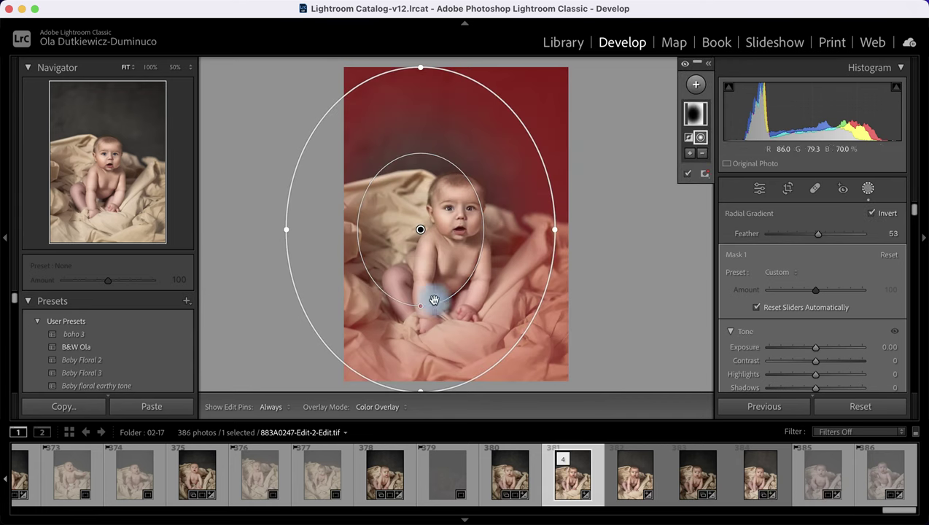
{"action": "left_click_drag", "start_coordinate": [400, 301], "coordinate": [419, 312]}
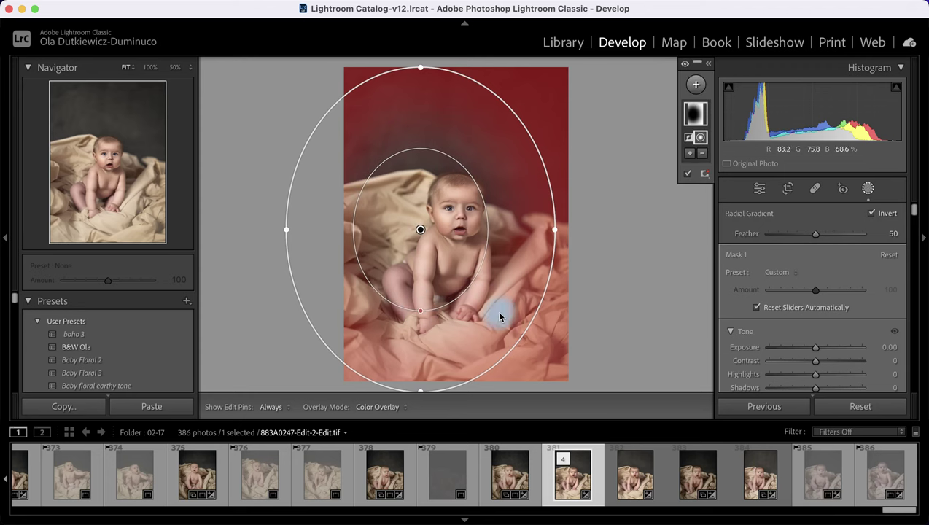
Step: Set the mask's Shadows to -63 and Exposure to -0.26, and compare the photo with the mask off and on
{"action": "scroll", "coordinate": [859, 355], "scroll_direction": "down", "scroll_amount": 2}
{"action": "left_click_drag", "start_coordinate": [816, 321], "coordinate": [786, 322]}
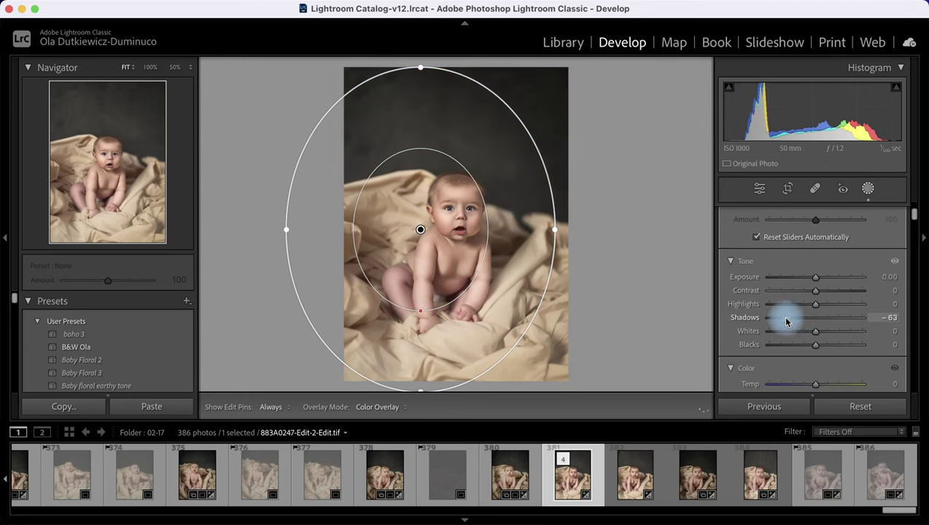
{"action": "left_click_drag", "start_coordinate": [816, 277], "coordinate": [813, 282]}
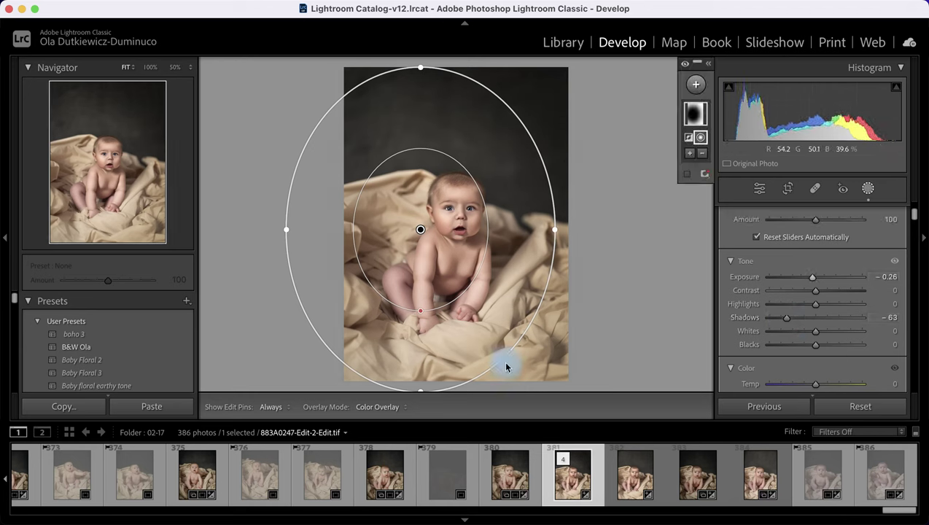
{"action": "left_click", "coordinate": [686, 67]}
{"action": "left_click", "coordinate": [685, 67]}
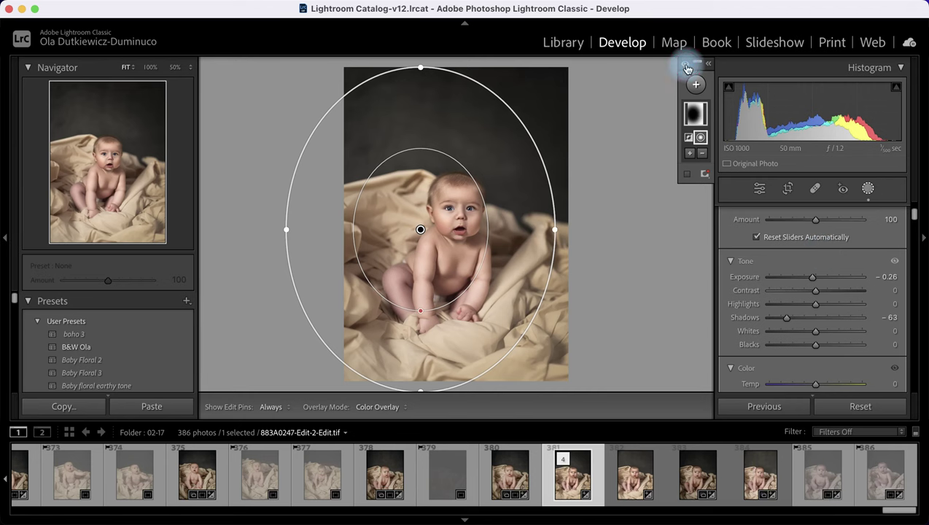
Step: Leave masking and compare the photo before and after the edge darkening
{"action": "left_click", "coordinate": [868, 189]}
{"action": "key", "text": "backslash"}
{"action": "key", "text": "backslash"}
{"action": "key", "text": "backslash"}
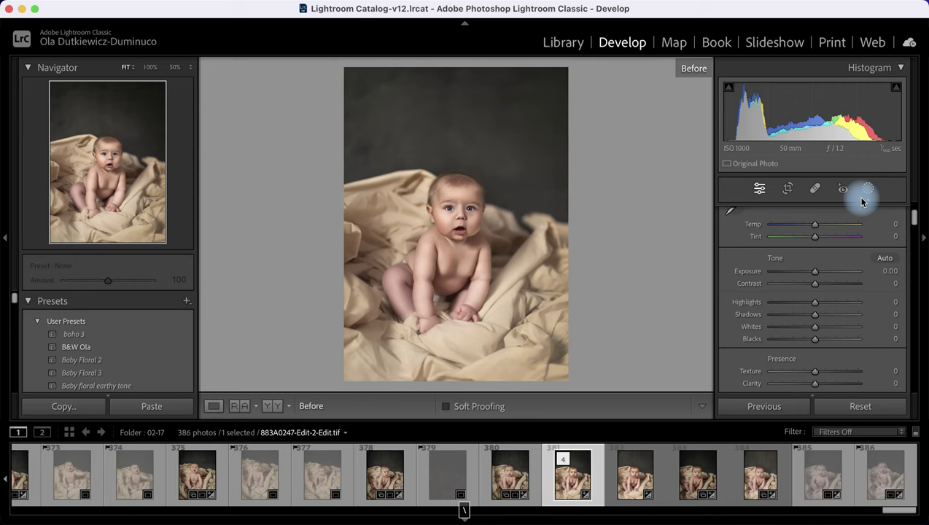
{"action": "key", "text": "backslash"}
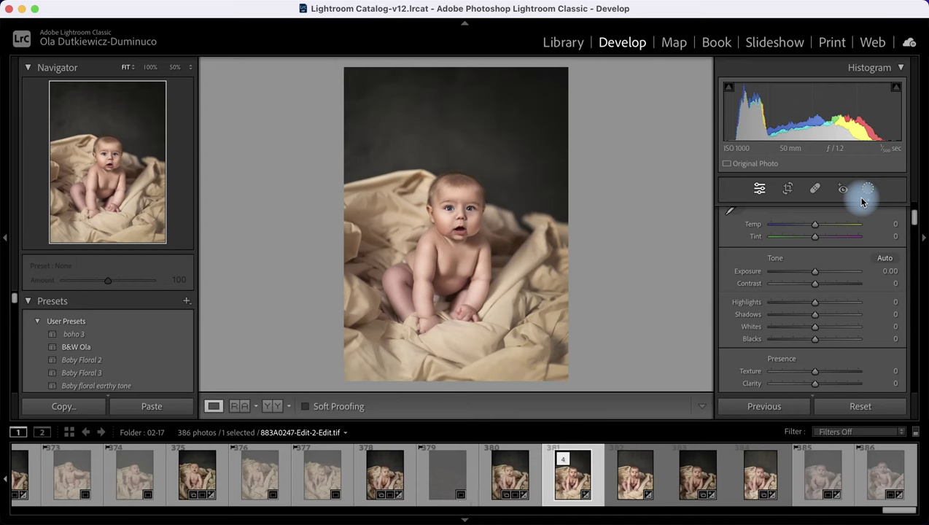